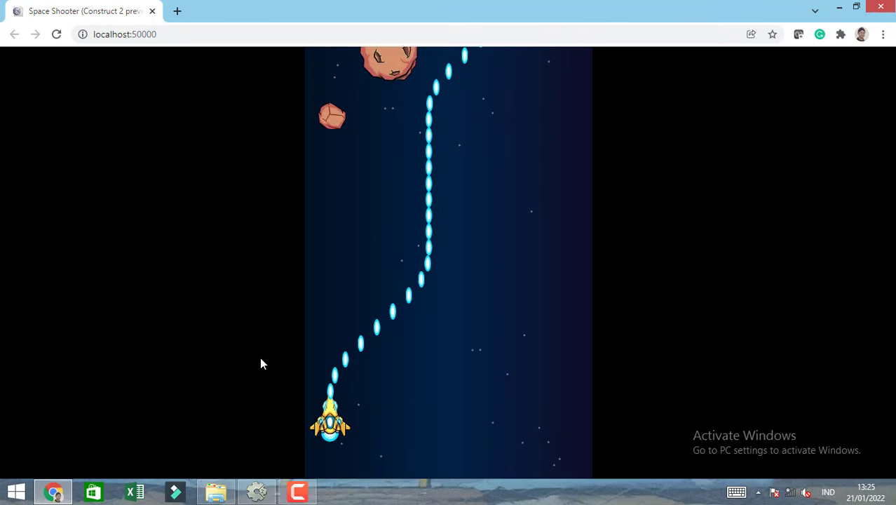
key(Left)
Play-test the space shooter preview by steering the ship left and right, and close the preview.
key(Right)
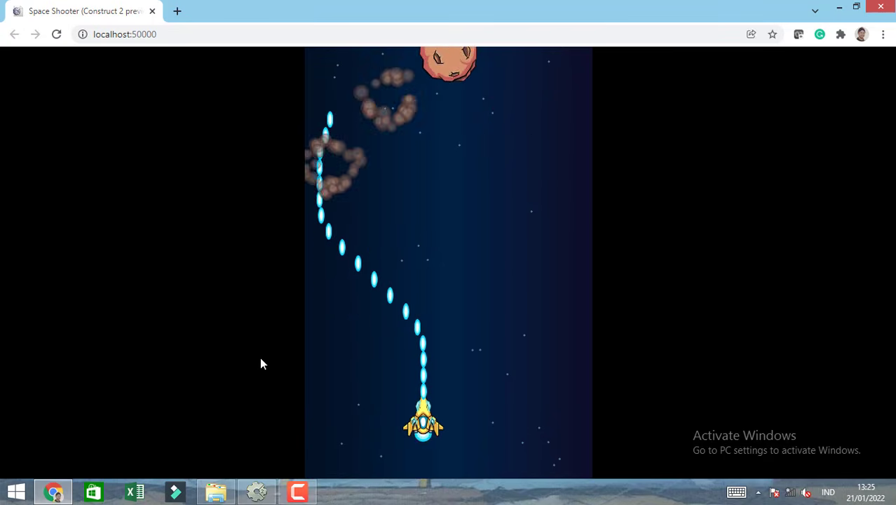
key(Right)
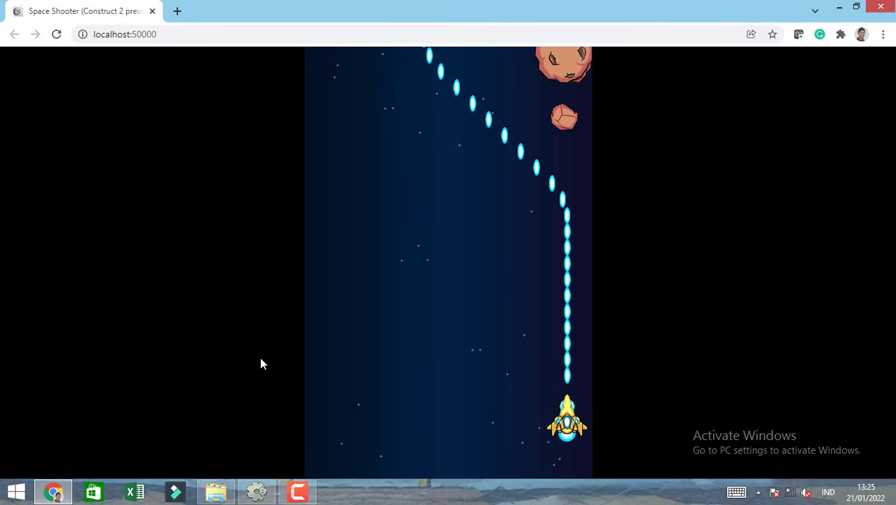
click(152, 11)
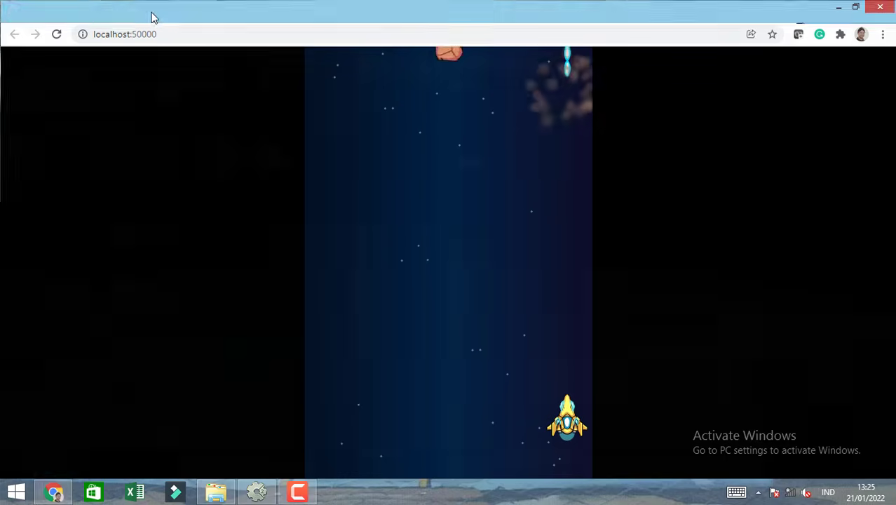
Switch to Construct 2 and close the Space Shooter project.
click(271, 495)
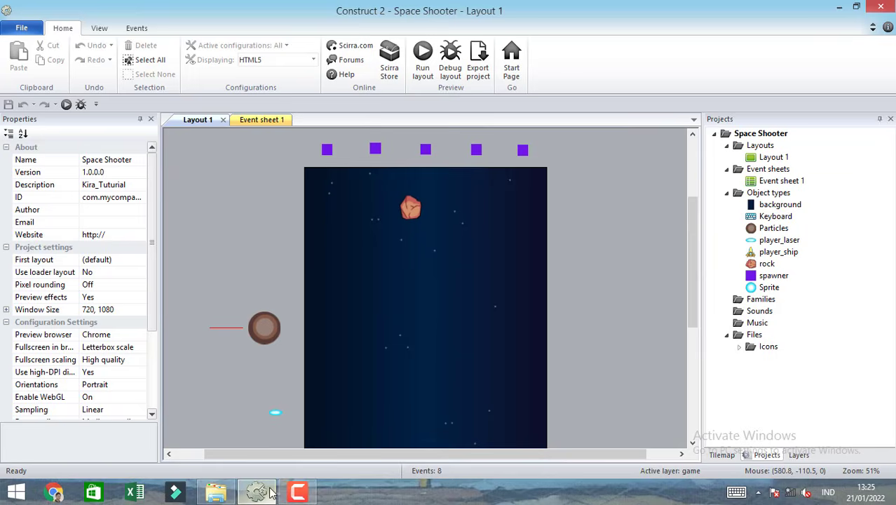
click(21, 28)
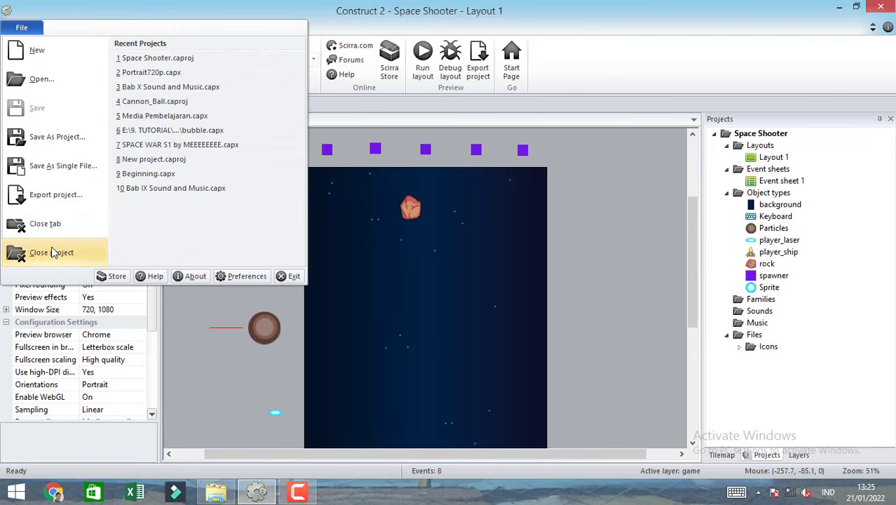
click(53, 252)
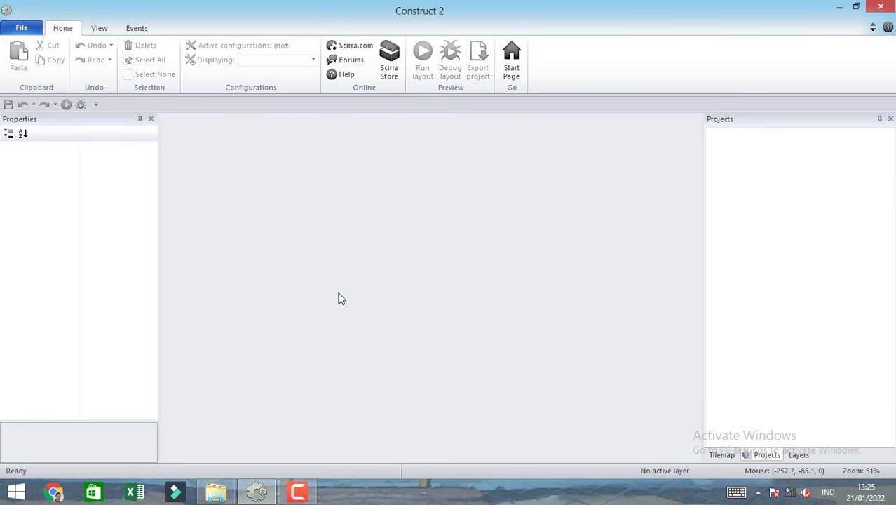
Create a new project from the "New empty HD portrait 720p project" template.
key(ctrl+n)
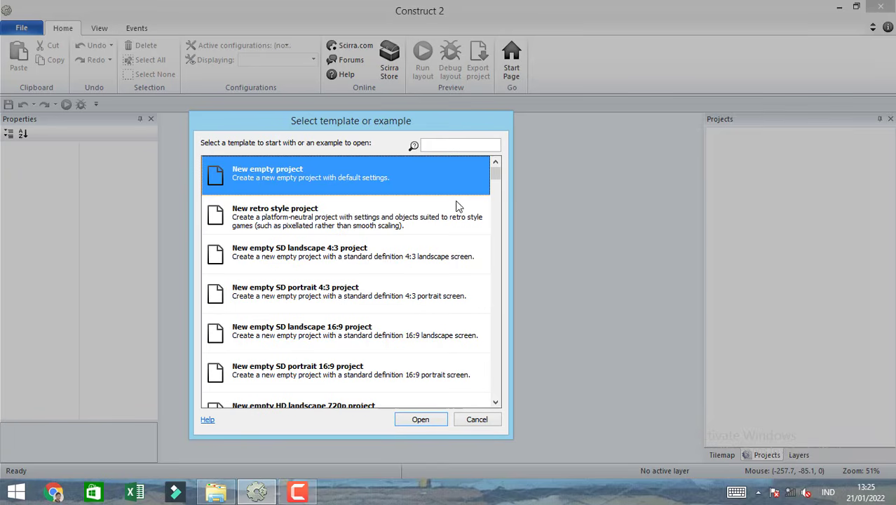
drag(424, 129, 458, 114)
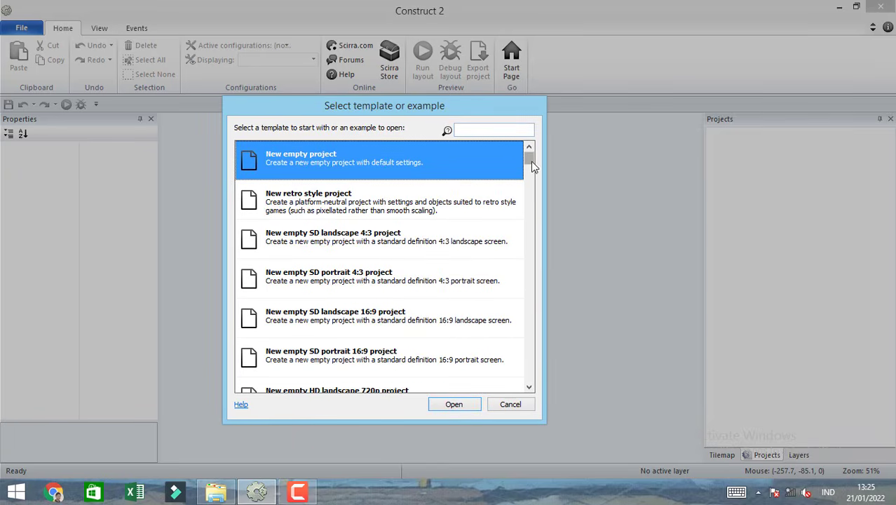
drag(531, 161, 530, 177)
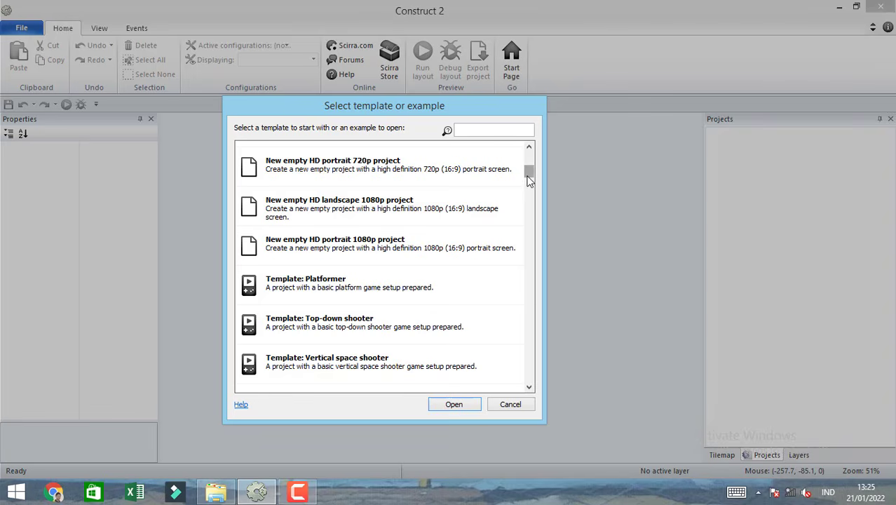
click(336, 178)
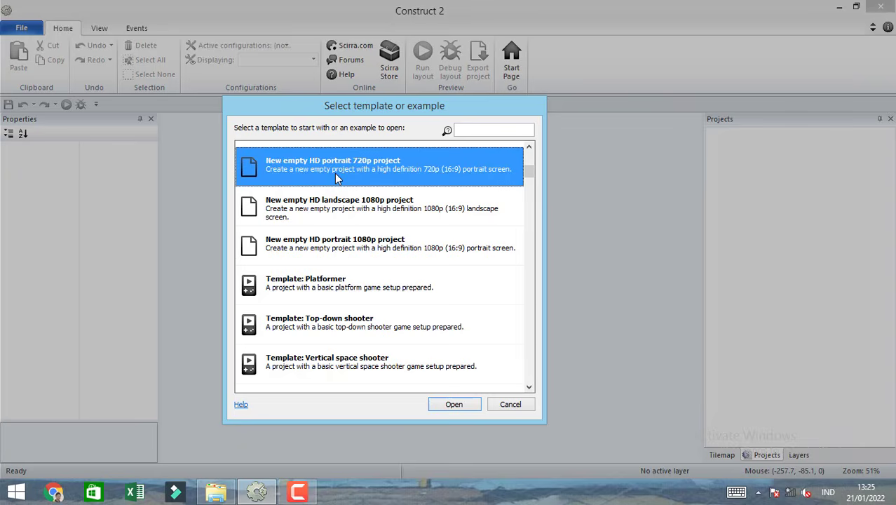
click(529, 147)
click(529, 147)
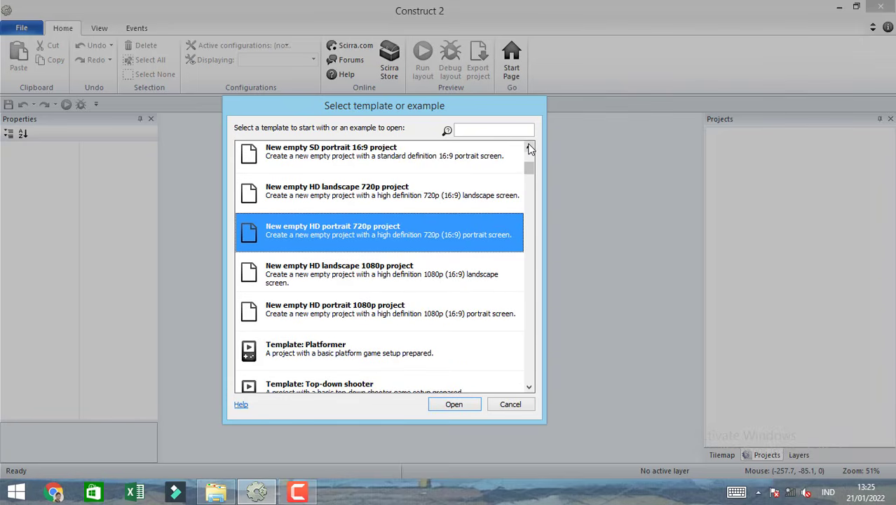
double_click(383, 233)
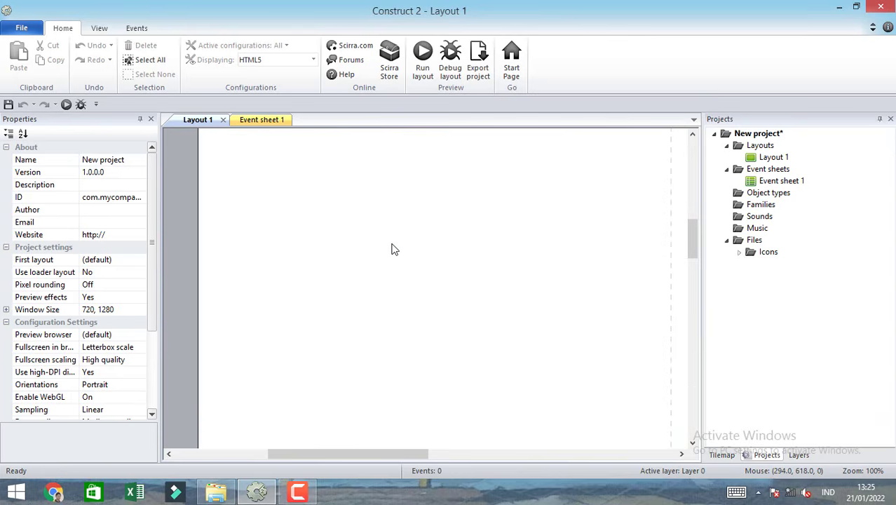
Change the window size in the new project's settings.
click(106, 312)
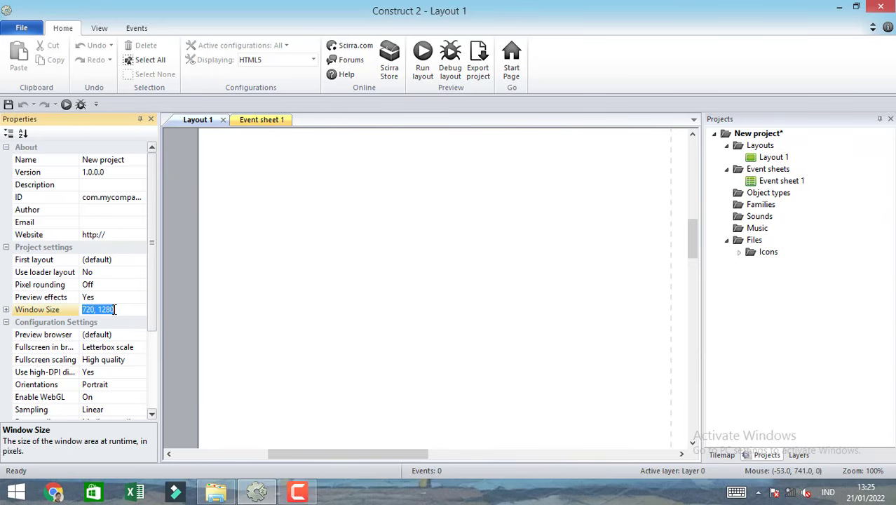
click(106, 310)
drag(115, 310, 80, 314)
click(210, 306)
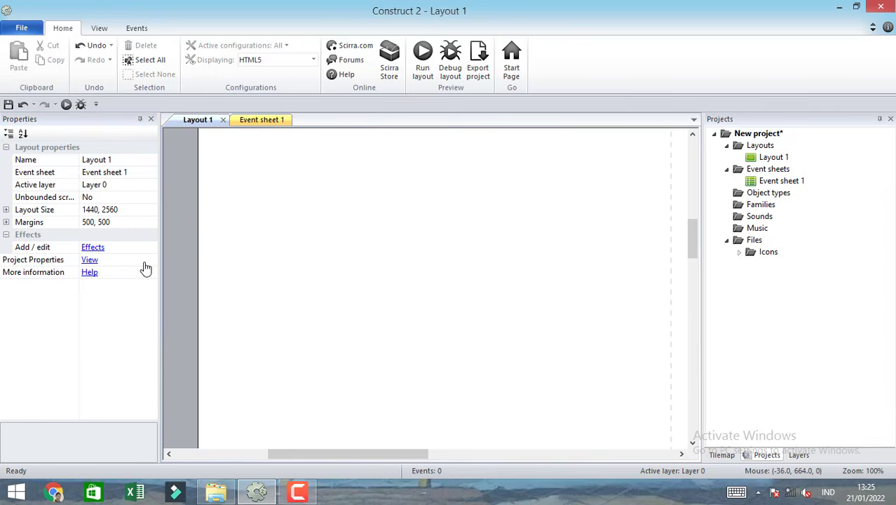
Set the layout size of Layout 1 to 720, 1080.
click(119, 215)
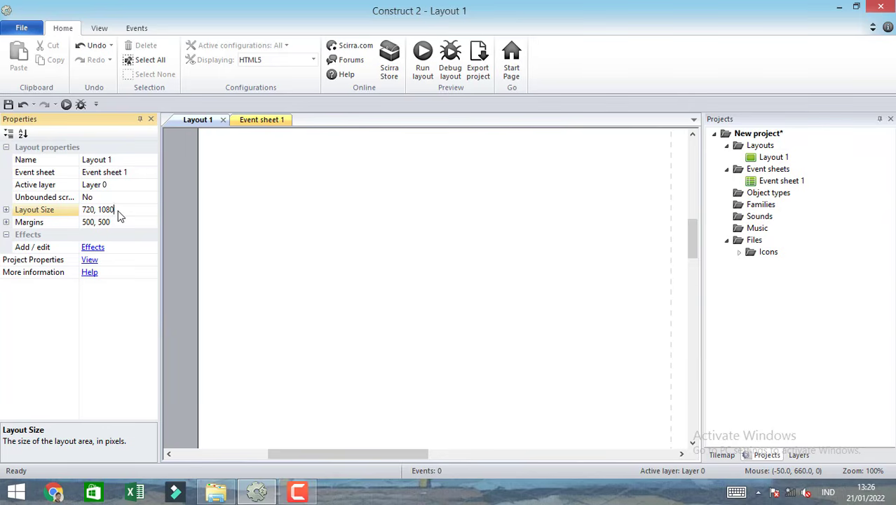
click(196, 226)
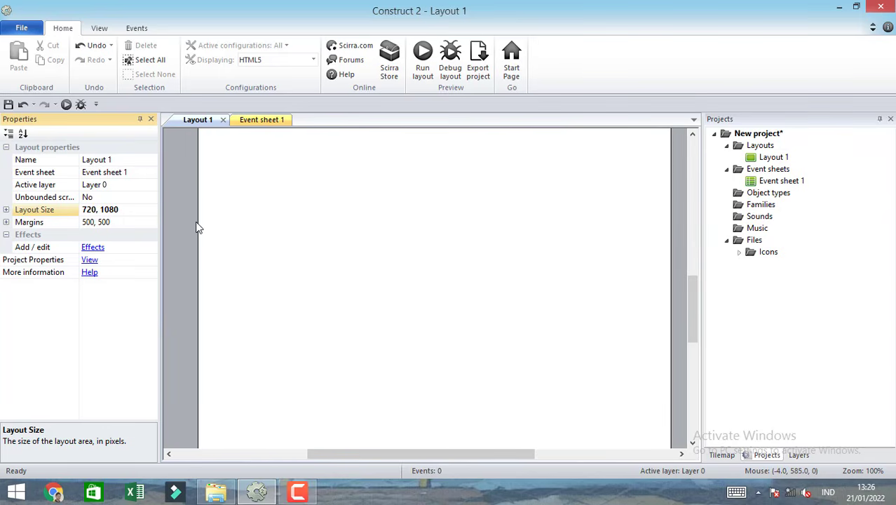
click(353, 258)
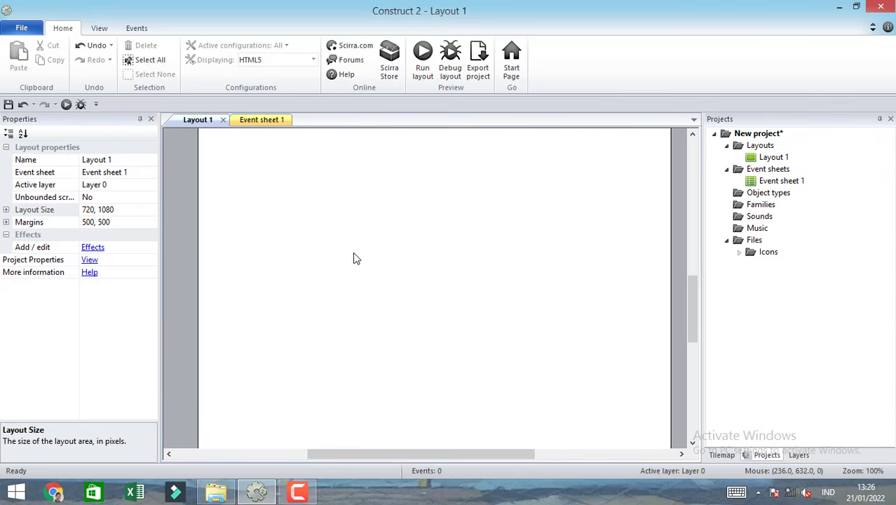
ctrl+scroll(353, 258, down, 5)
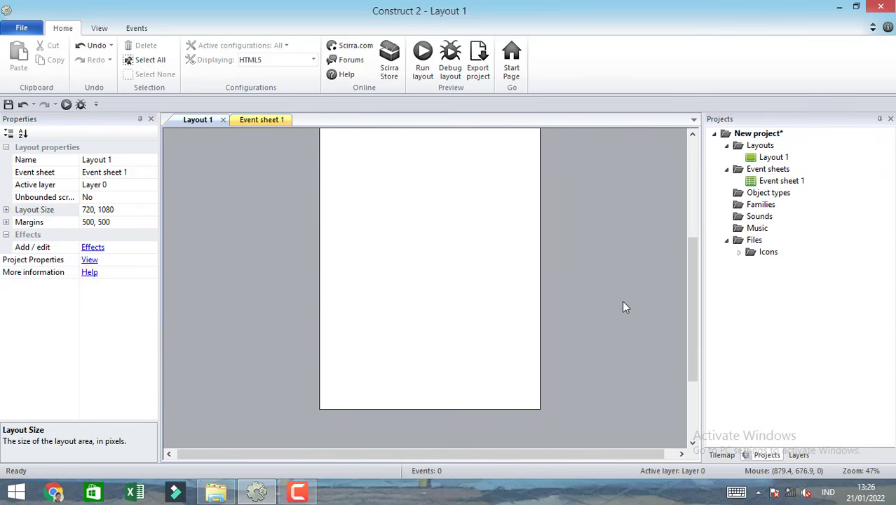
drag(694, 341, 693, 305)
Rename Layer 0 to "background".
click(797, 455)
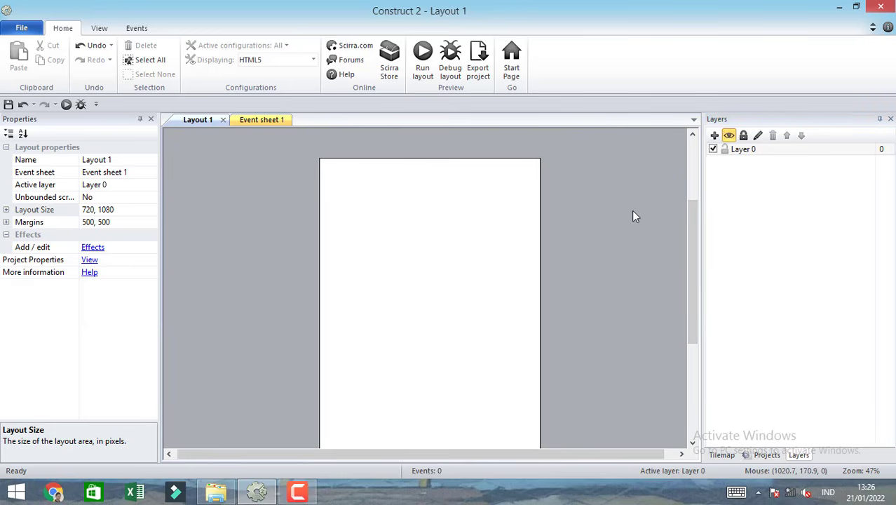
click(757, 136)
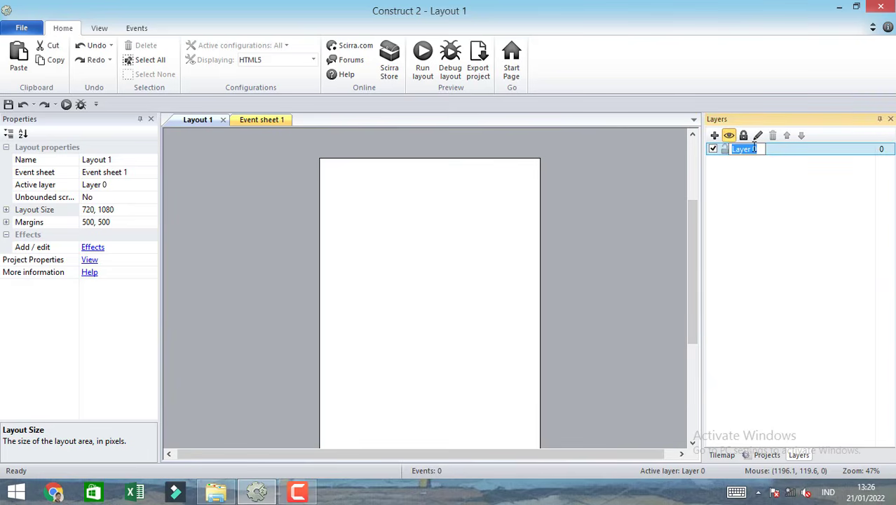
text(bac)
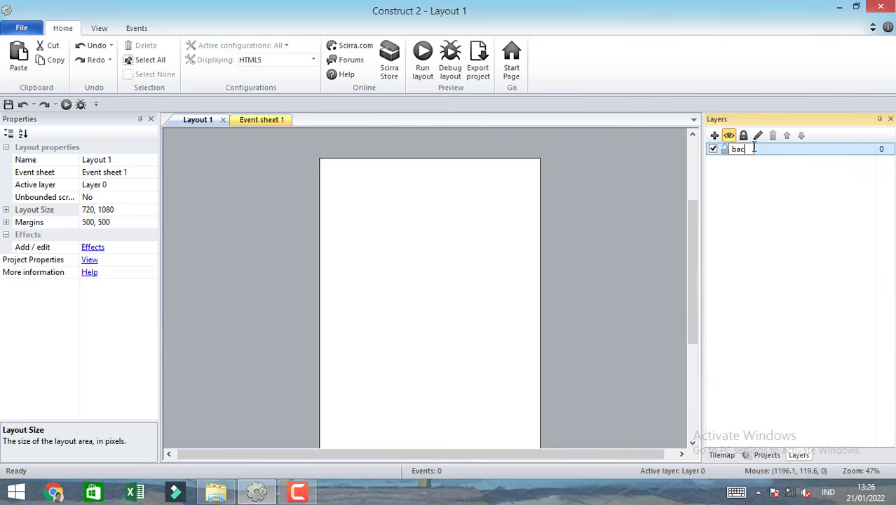
text(kground)
key(Return)
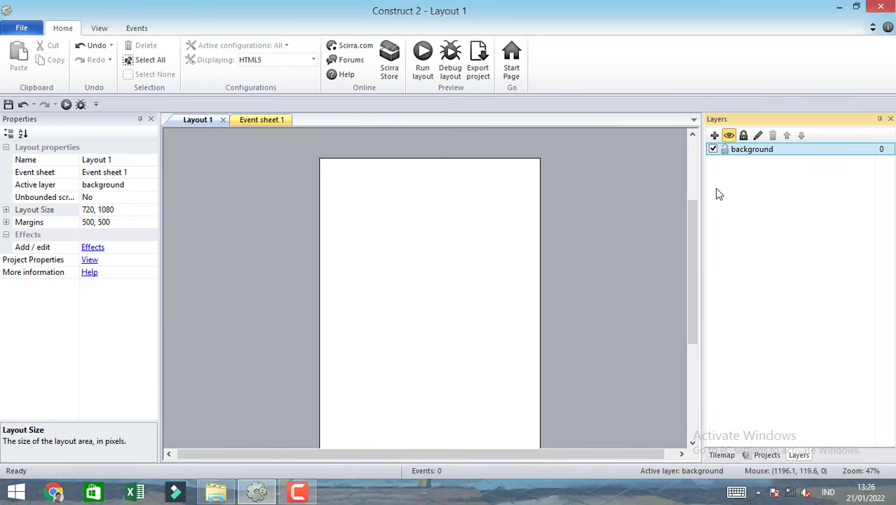
click(632, 219)
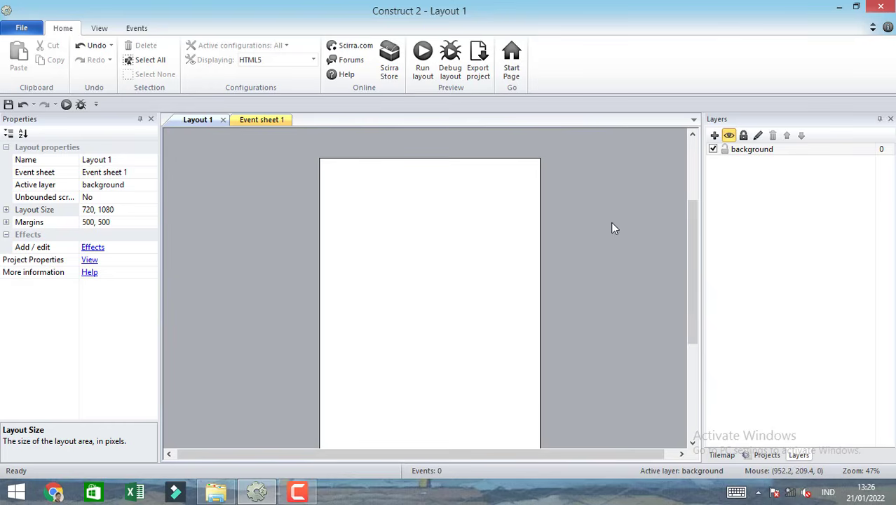
Switch to File Explorer and place background.png from the space shooter assets folder on the layout at about 372, 548.
click(219, 493)
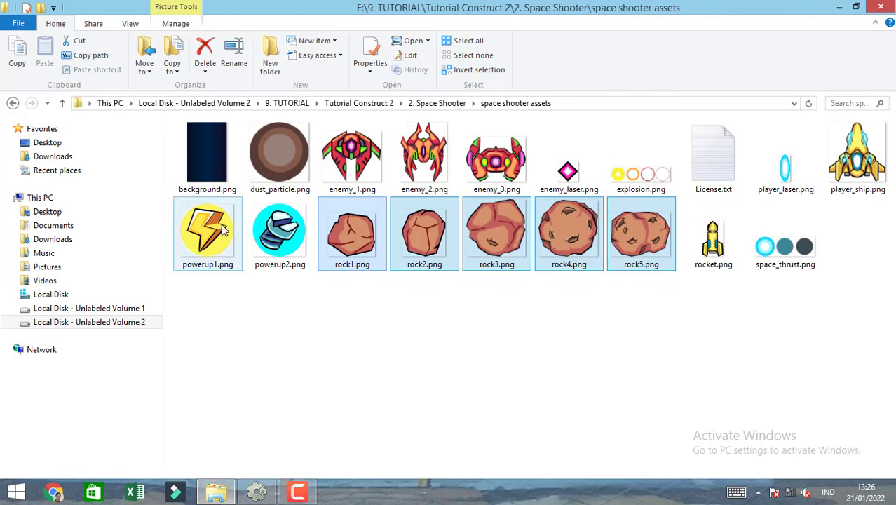
click(196, 153)
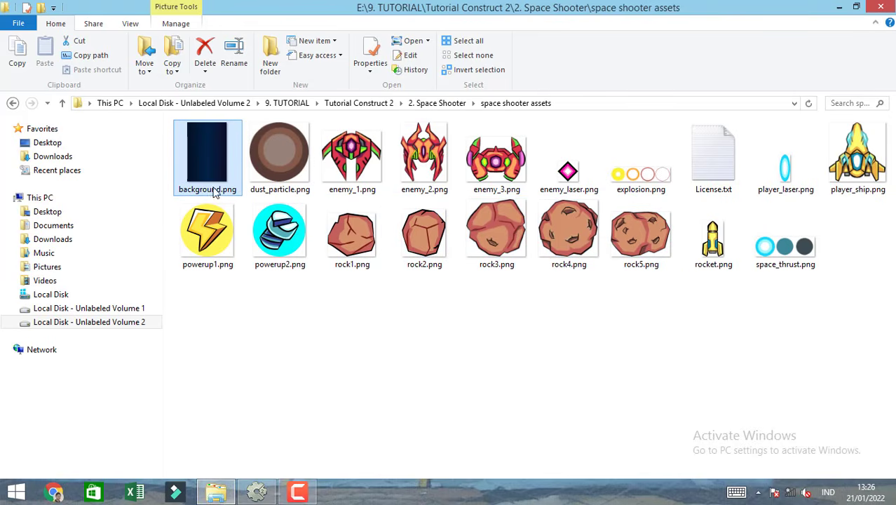
drag(212, 187, 384, 316)
drag(402, 246, 440, 235)
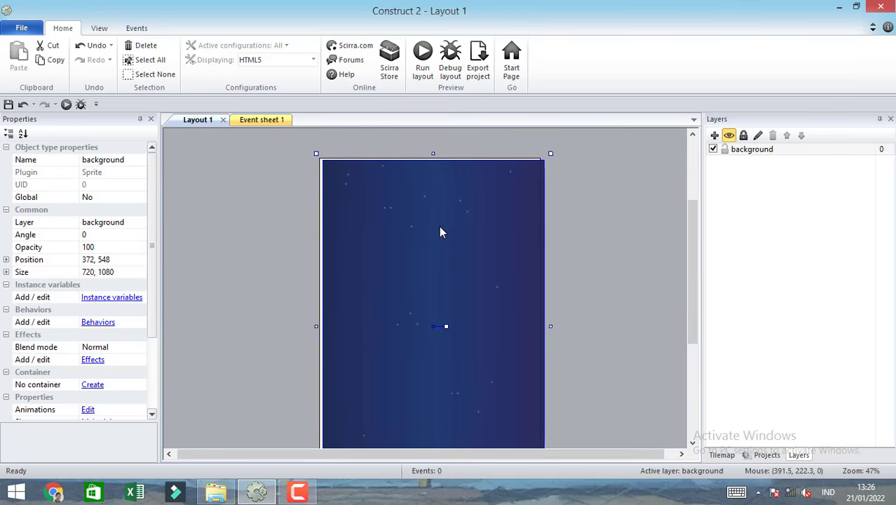
Assign the background sprite's origin point to the top-left of its image and close the image editor.
right_click(439, 226)
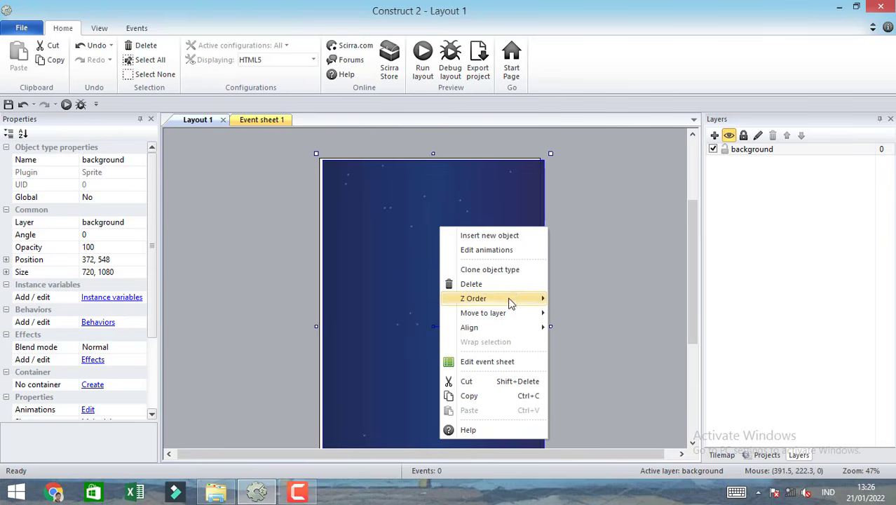
click(491, 250)
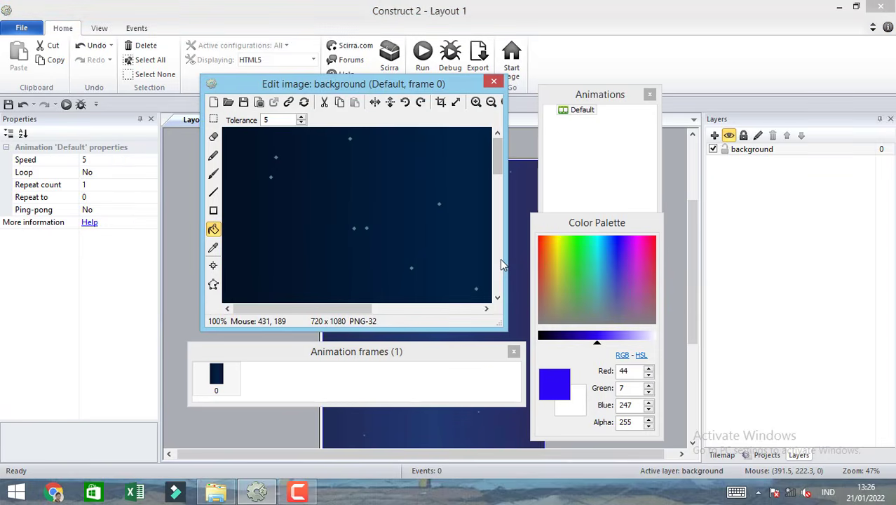
click(213, 265)
right_click(538, 215)
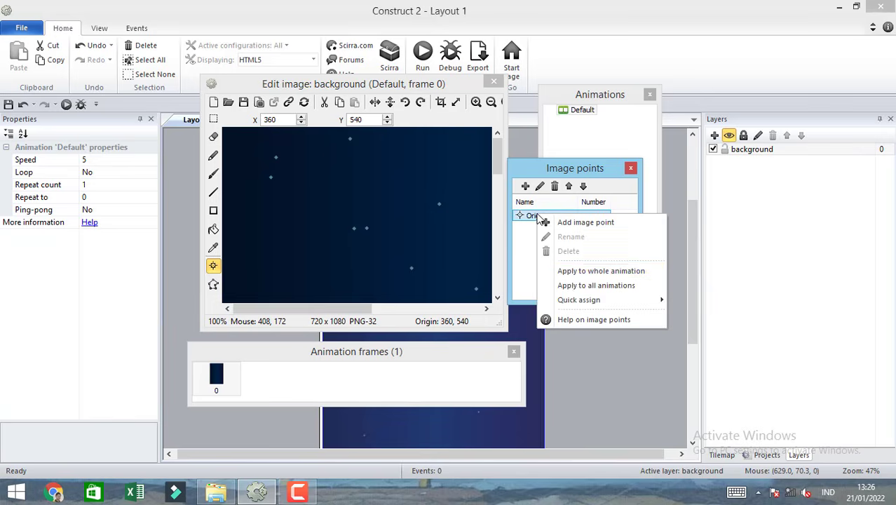
mouse_move(589, 300)
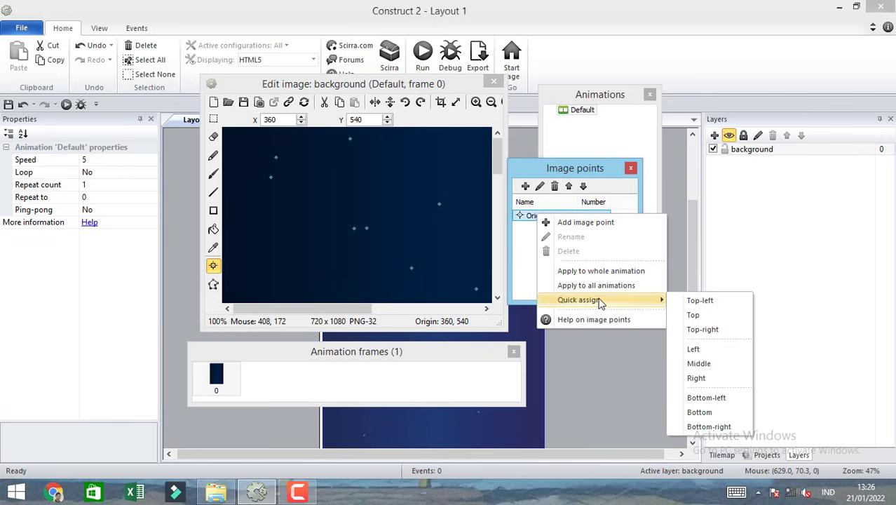
click(687, 302)
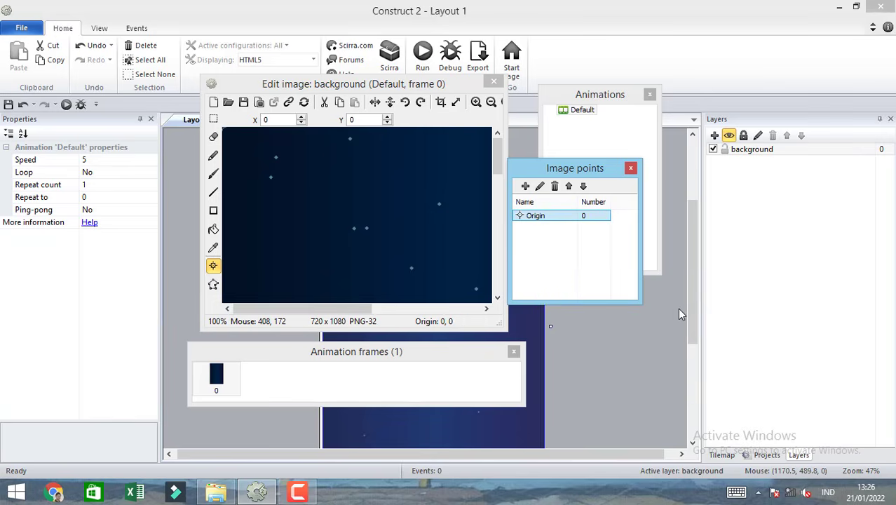
click(494, 83)
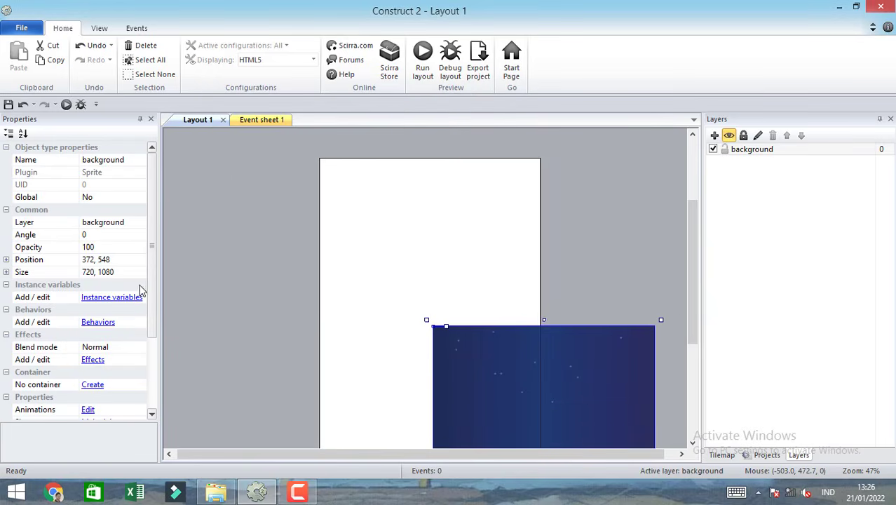
Set the background sprite's position to 0, 0 and deselect it.
click(116, 263)
text(0)
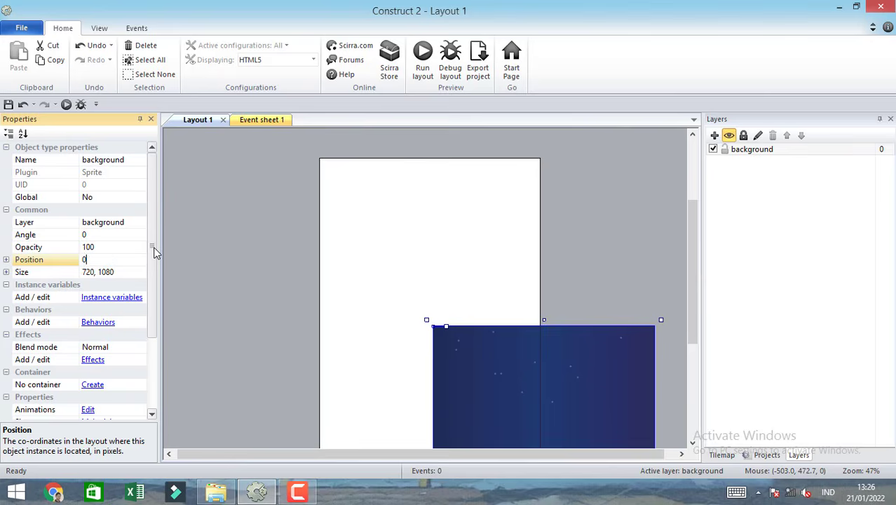
text(, 0)
key(Return)
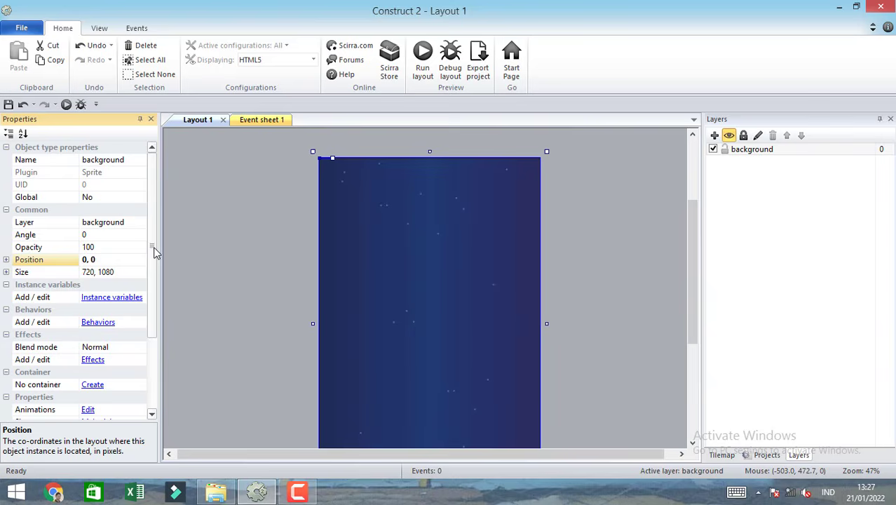
click(616, 389)
ctrl+scroll(611, 392, down, 1)
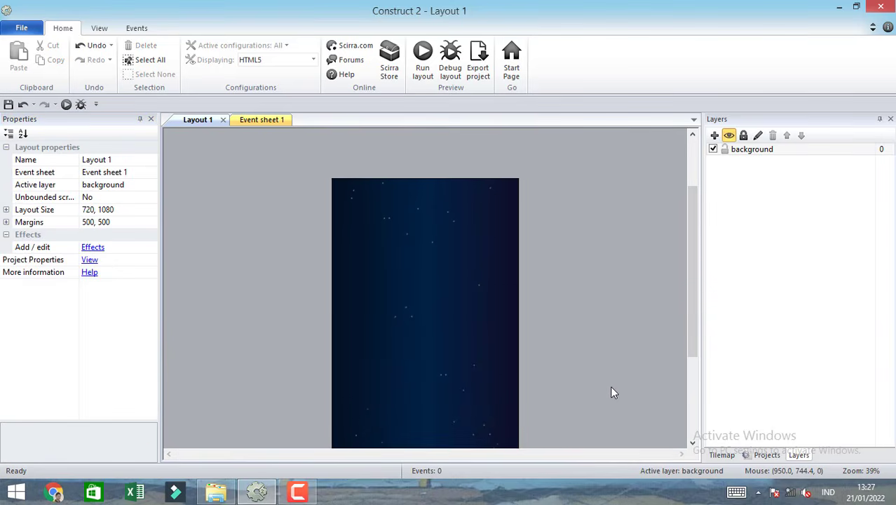
Lock the background layer and check on the canvas that its sprite cannot be selected.
ctrl+scroll(612, 393, down, 1)
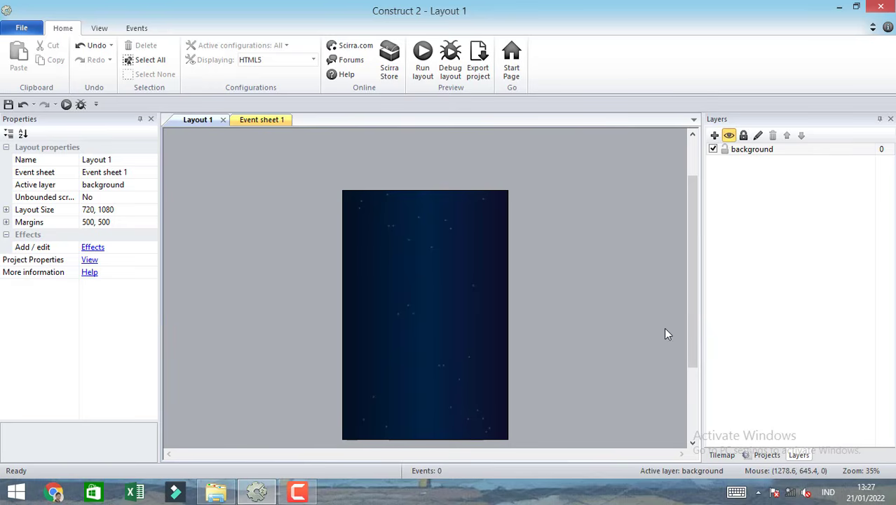
mouse_move(696, 290)
mouse_down()
mouse_move(692, 310)
mouse_move(693, 298)
mouse_up()
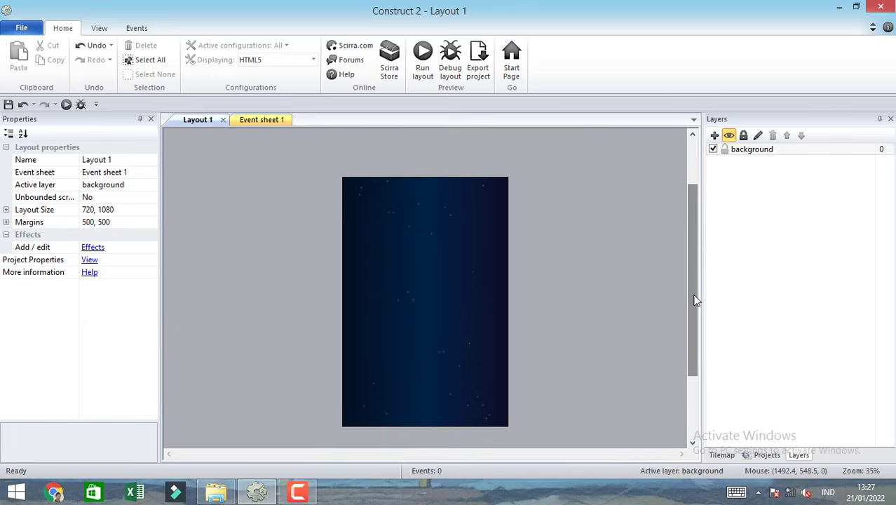
click(754, 150)
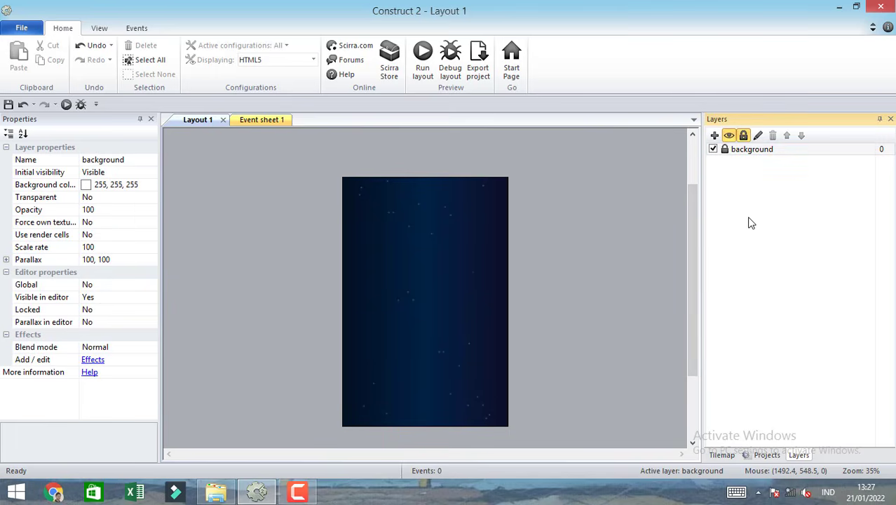
click(374, 342)
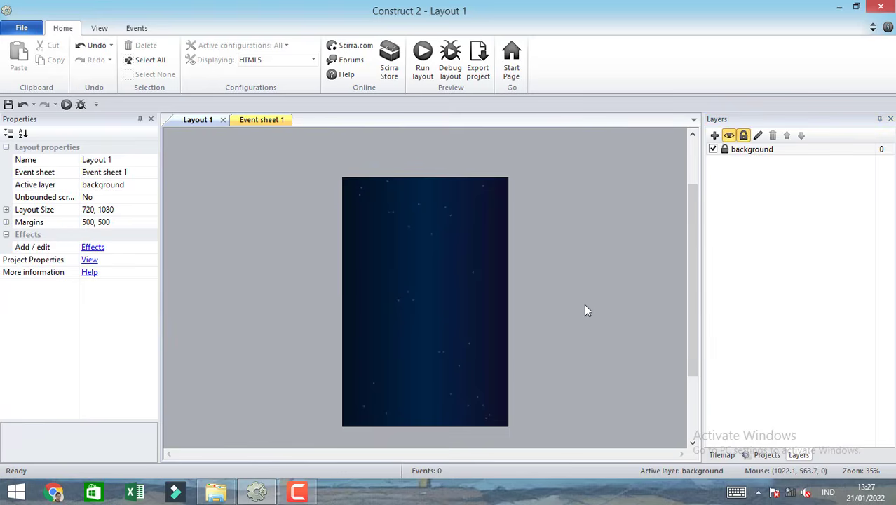
Add a new layer above the background layer and name it "game".
click(714, 136)
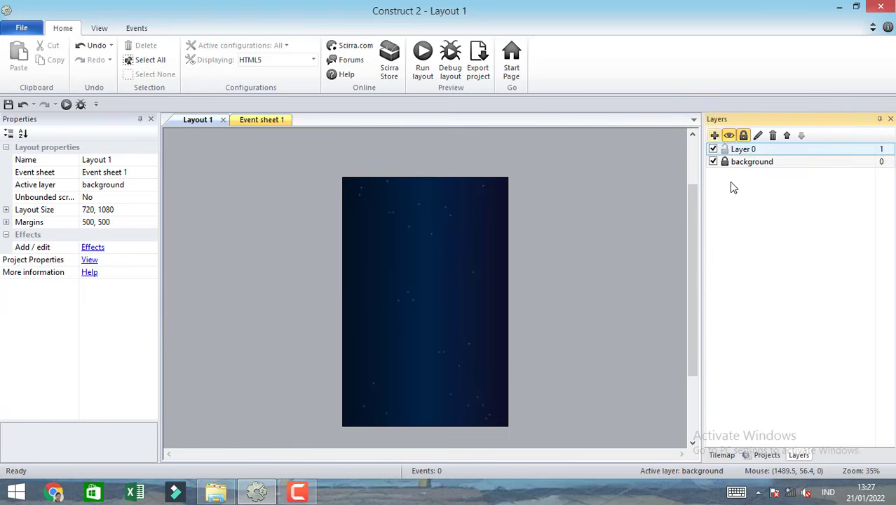
click(743, 149)
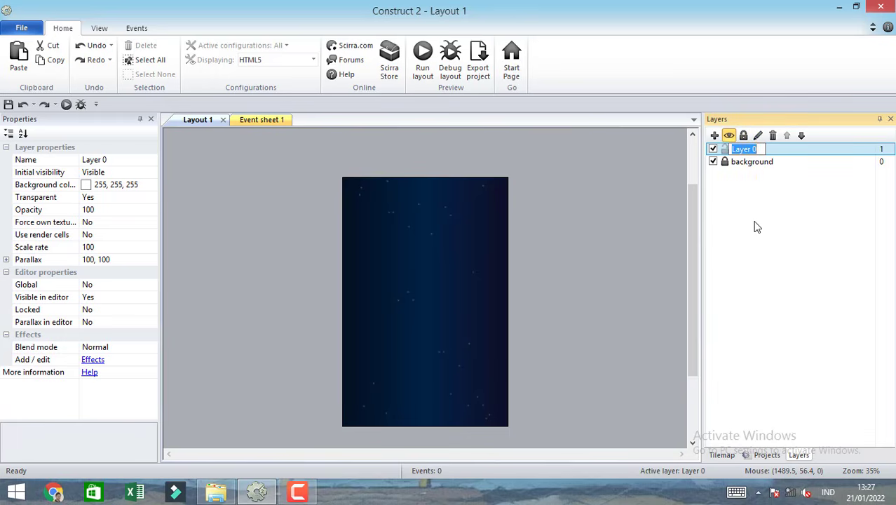
text(game)
key(Return)
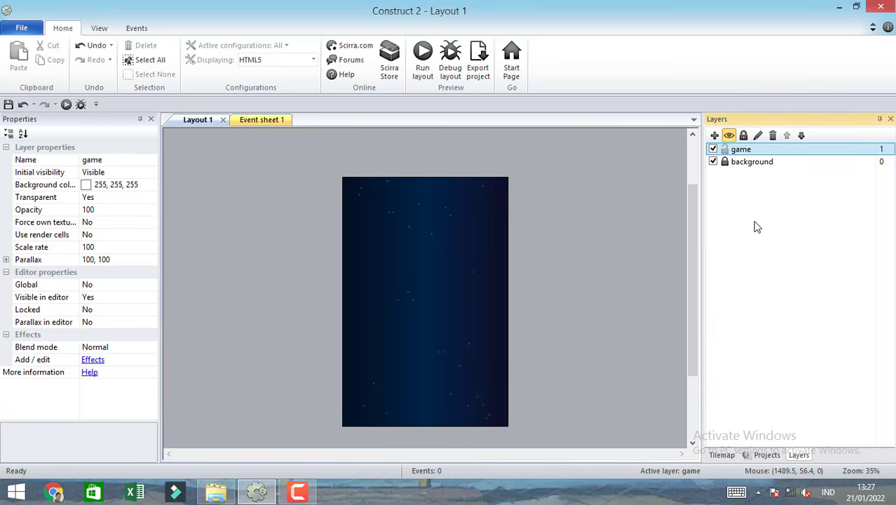
click(633, 282)
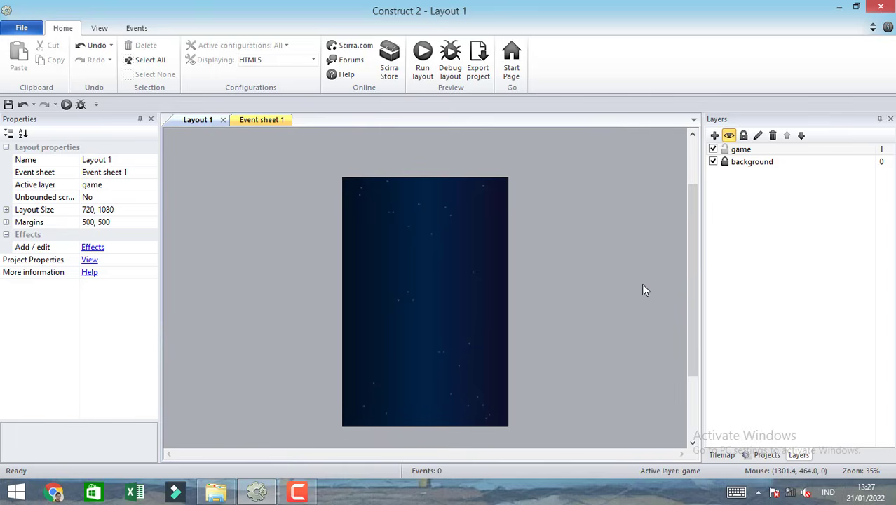
Switch to File Explorer, place player_ship.png from the space shooter assets folder on the game layer, and move it to about 141, 931.
click(216, 491)
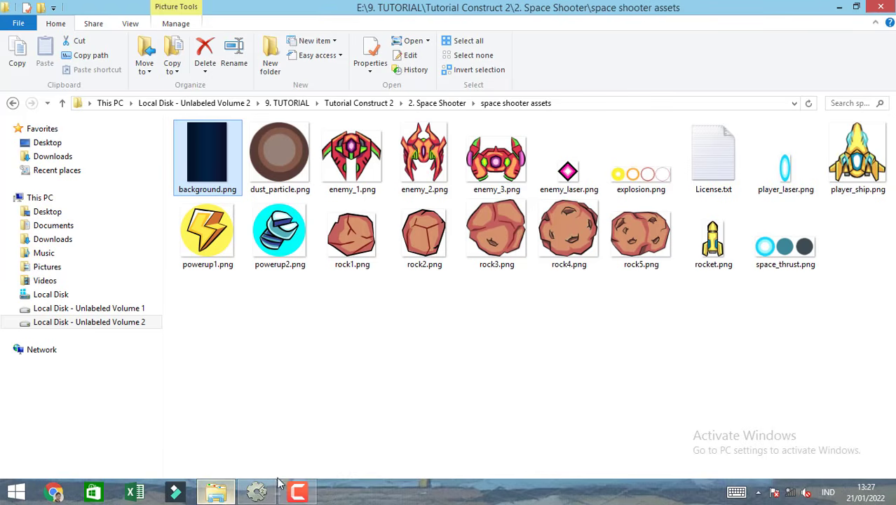
click(855, 184)
drag(864, 185, 389, 392)
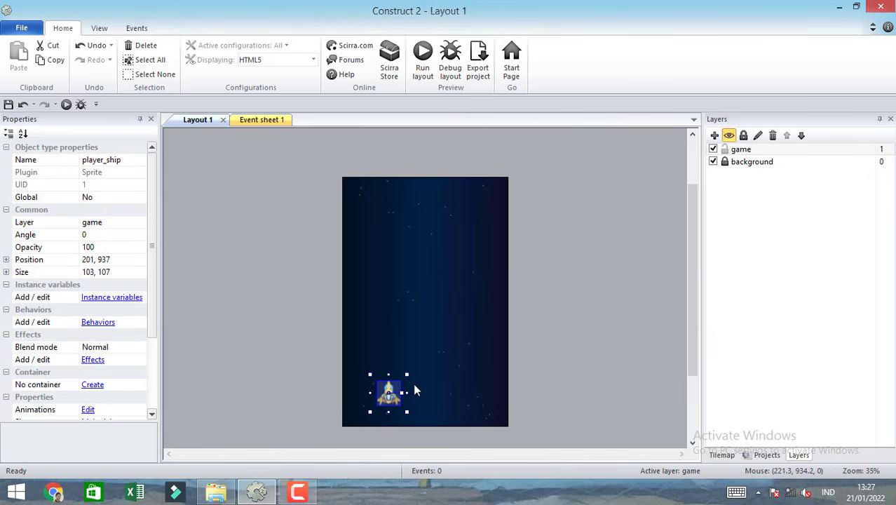
drag(692, 351, 690, 373)
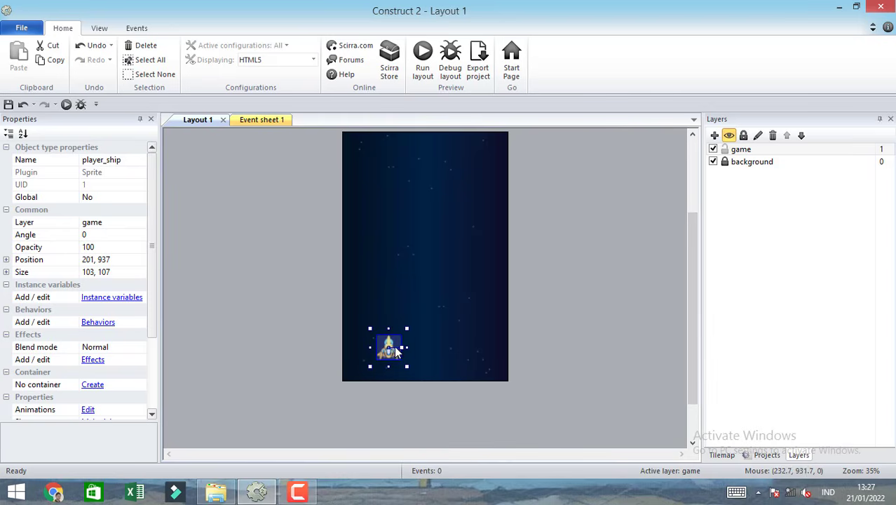
drag(390, 344, 380, 342)
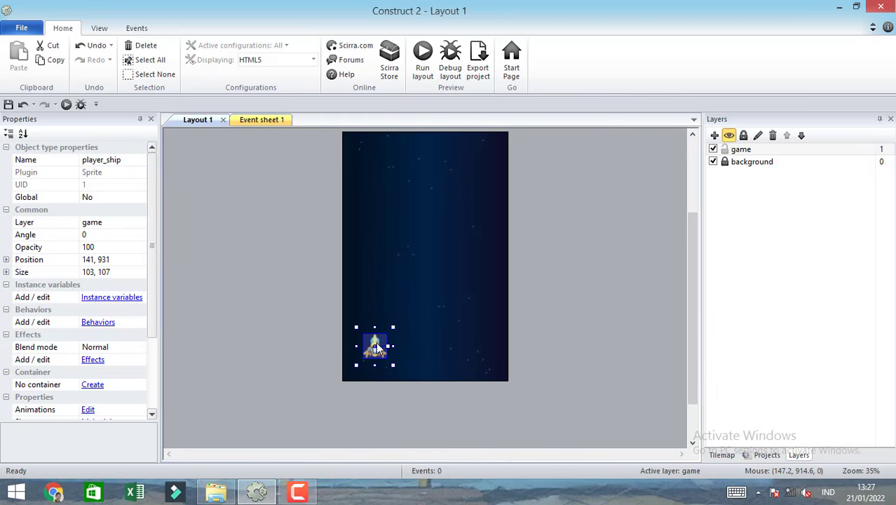
Add the 8 Direction movement behavior to the player_ship sprite and close its behaviors dialog.
click(93, 323)
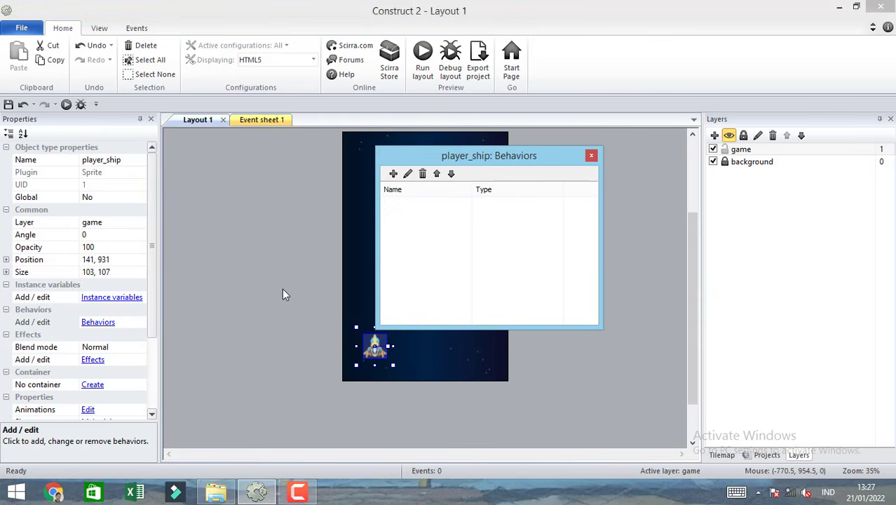
click(393, 174)
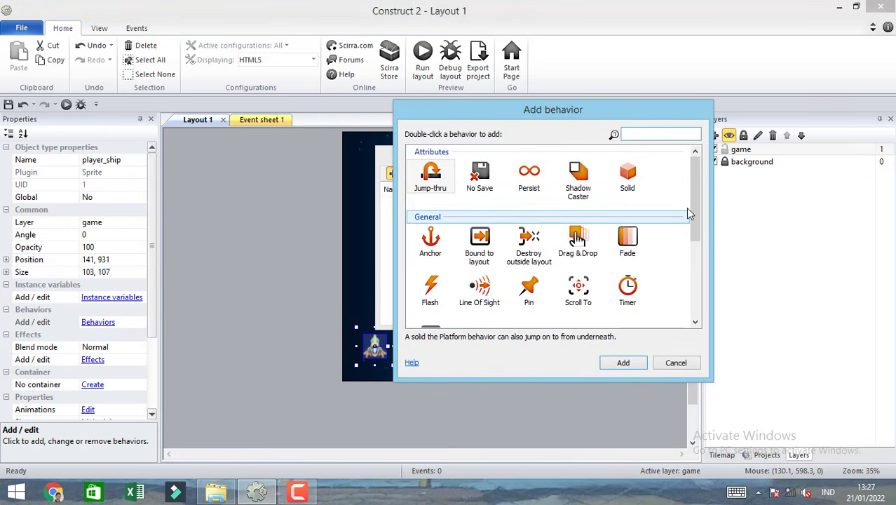
drag(689, 214, 689, 280)
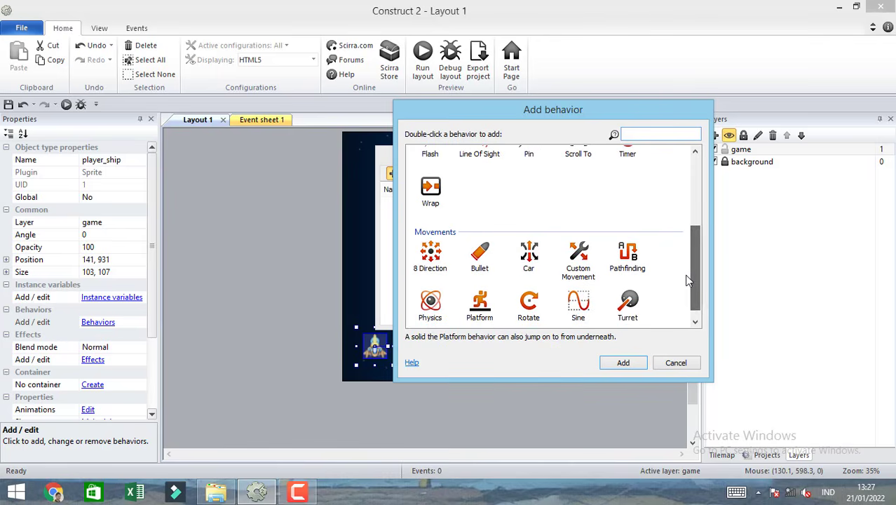
double_click(432, 261)
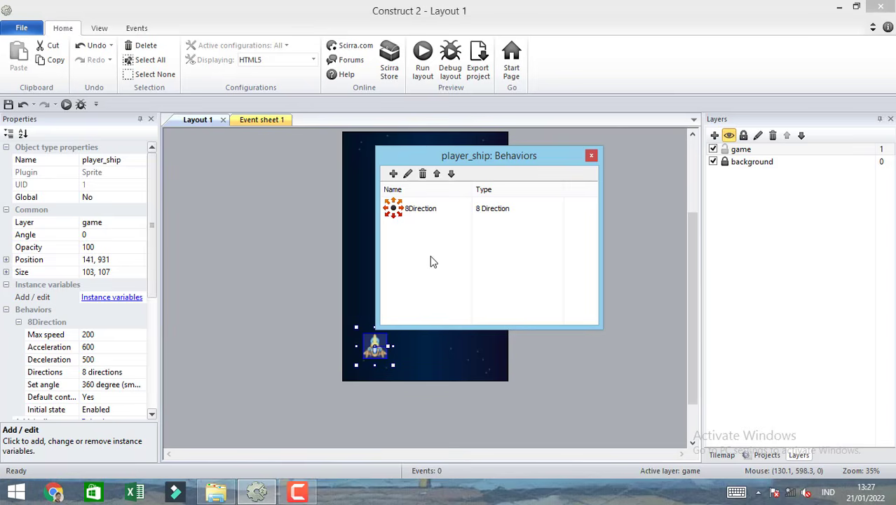
click(591, 156)
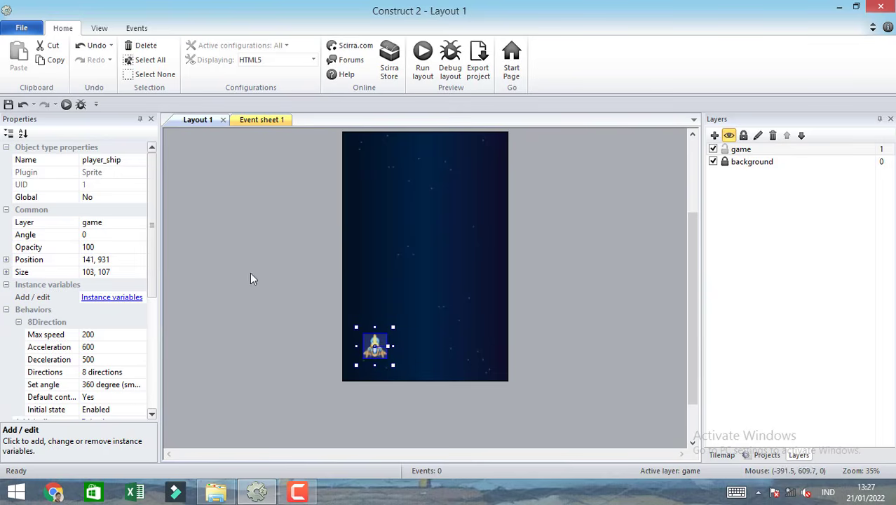
Set the player ship's 8Direction max speed to 400, acceleration to 1500 and deceleration to 1500.
click(100, 337)
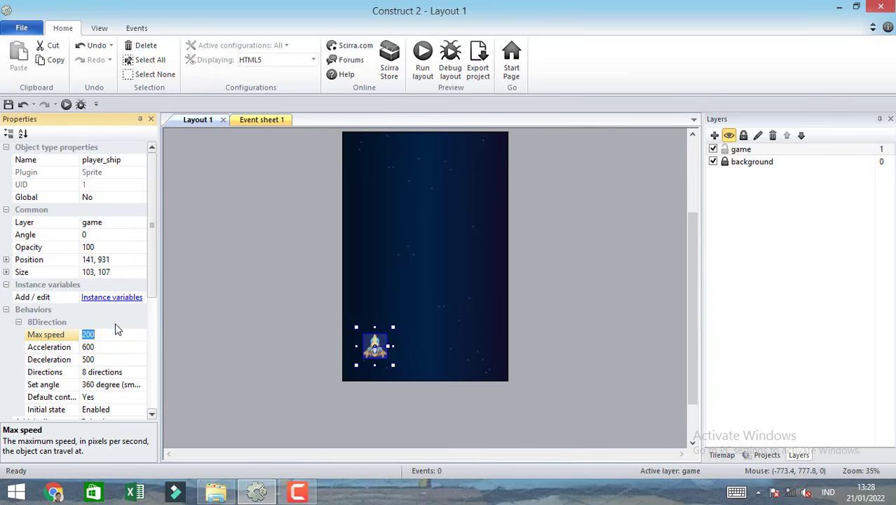
text(40)
click(104, 347)
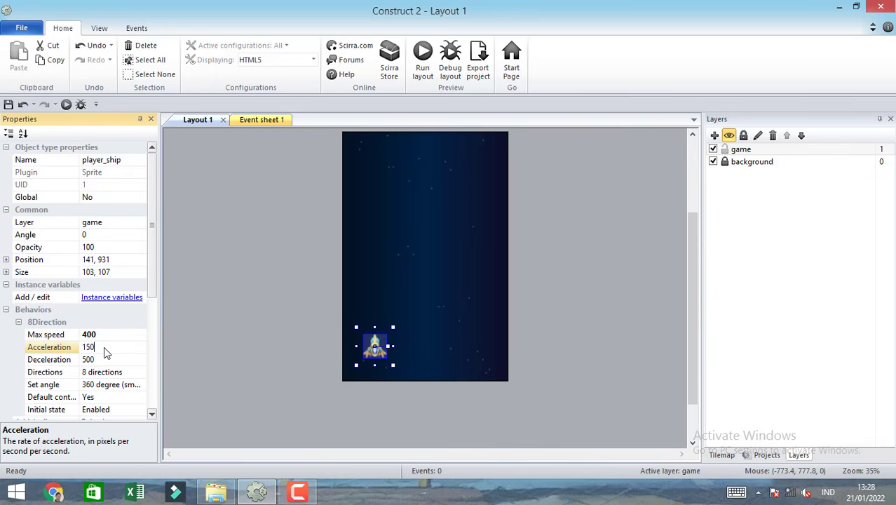
text(1500)
click(110, 359)
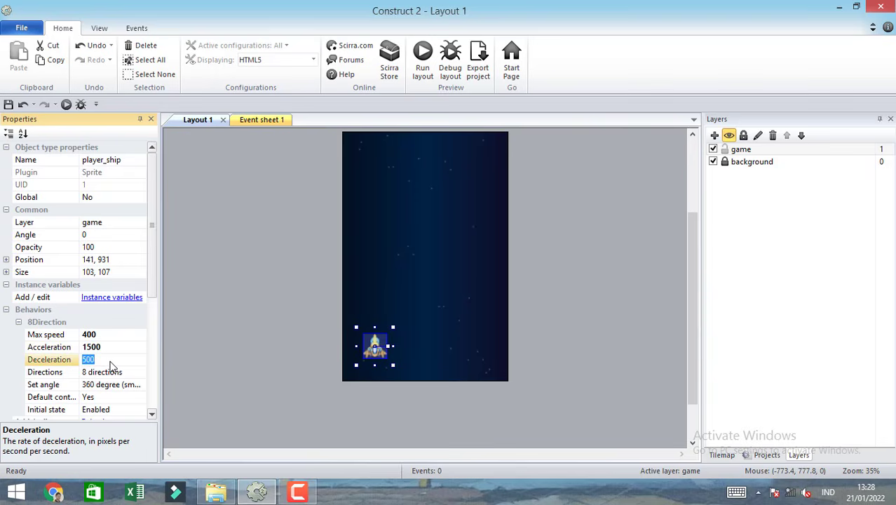
text(1)
key(Return)
Change the 8Direction behavior's Directions option to 4 directions and deselect the ship.
click(132, 373)
click(140, 372)
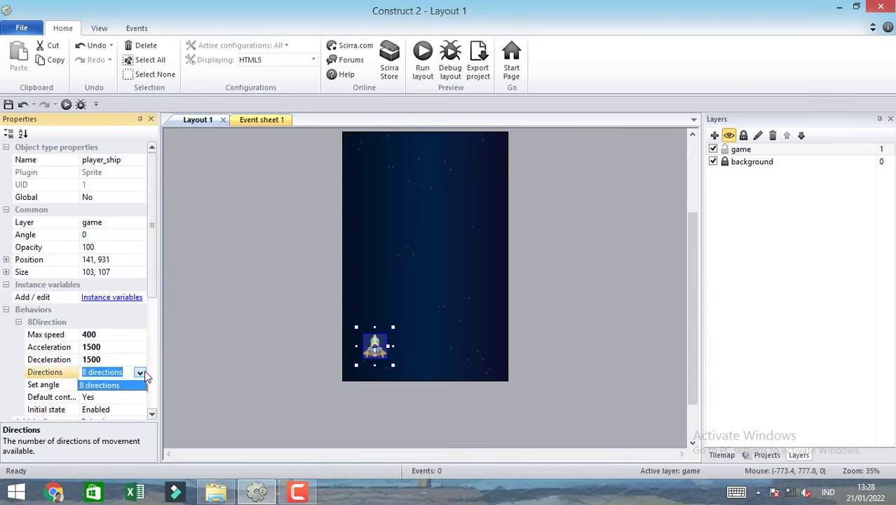
click(109, 404)
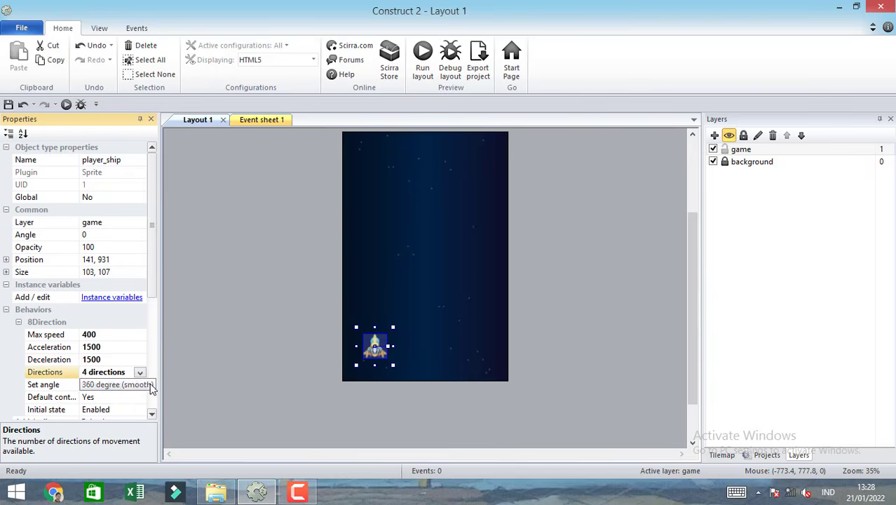
click(212, 363)
Run the layout in the browser, steer the ship in all directions to test its movement and rotation, and close the preview.
click(422, 60)
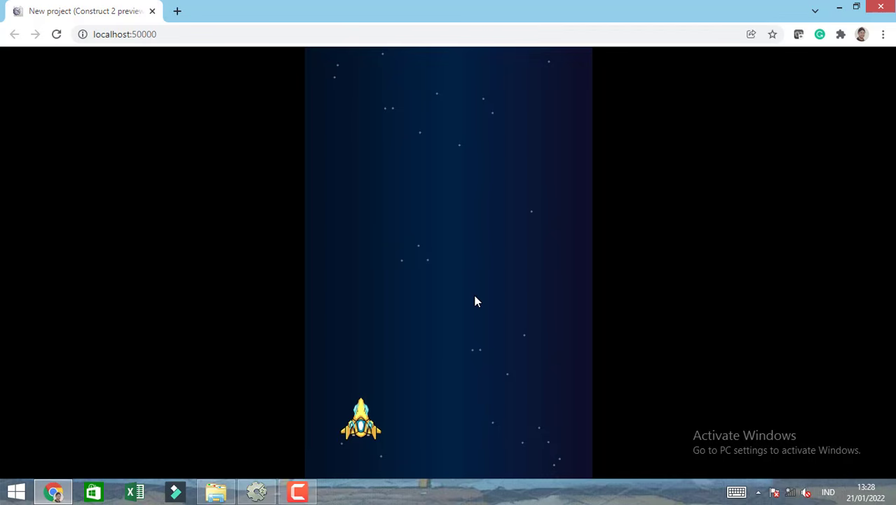
key(Right)
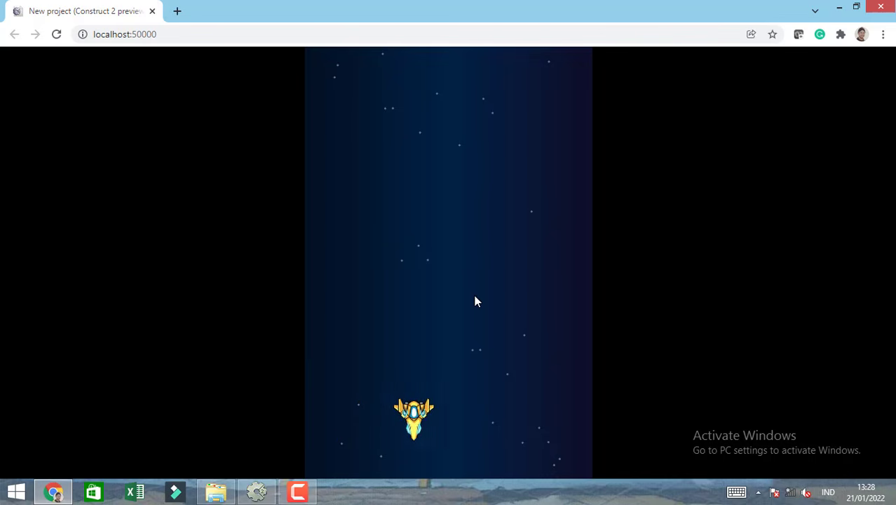
key(Left)
key(Up)
key(Right)
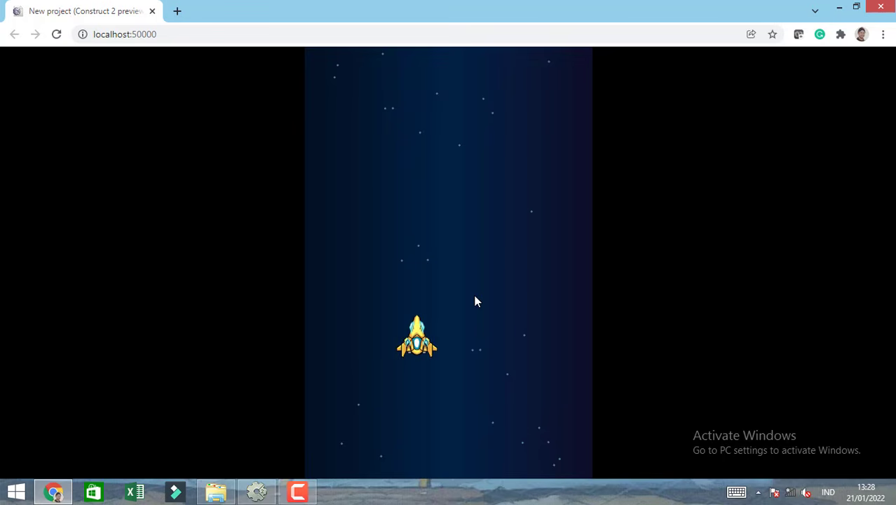
key(Right)
key(Left)
key(Down)
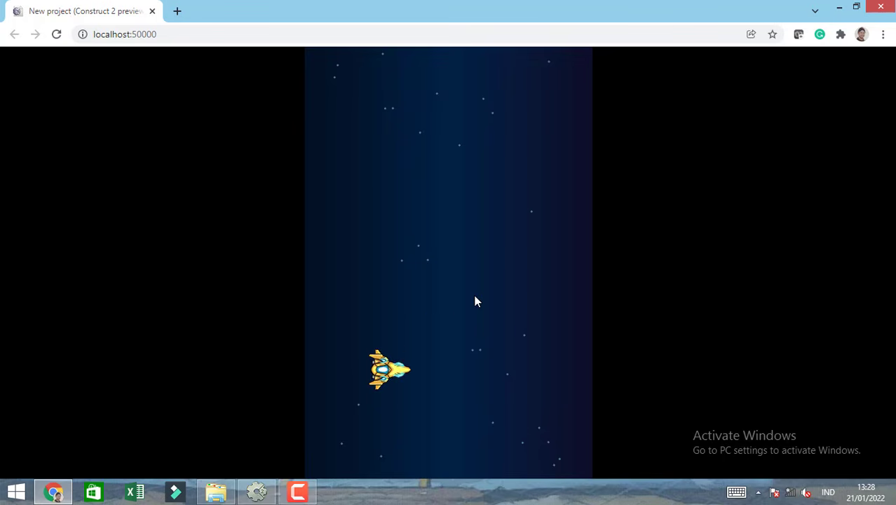
key(Right)
key(Left)
key(Left)
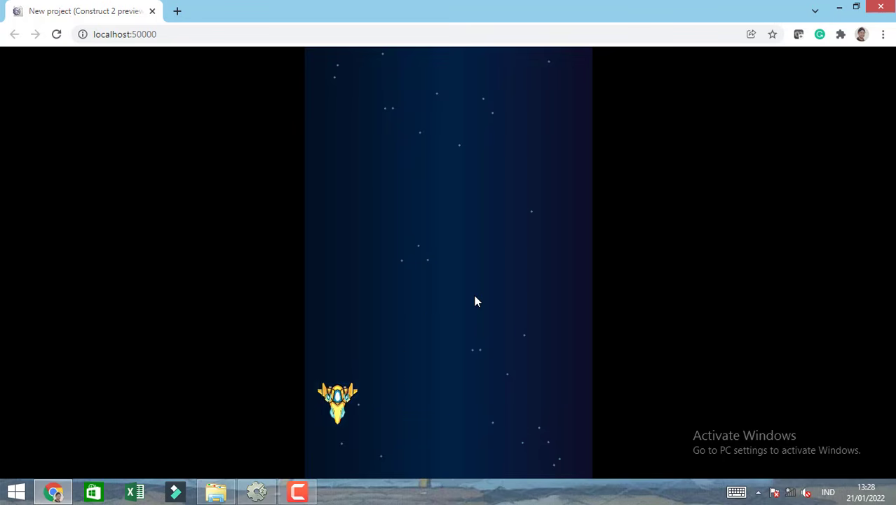
key(Up)
key(Right)
key(Right)
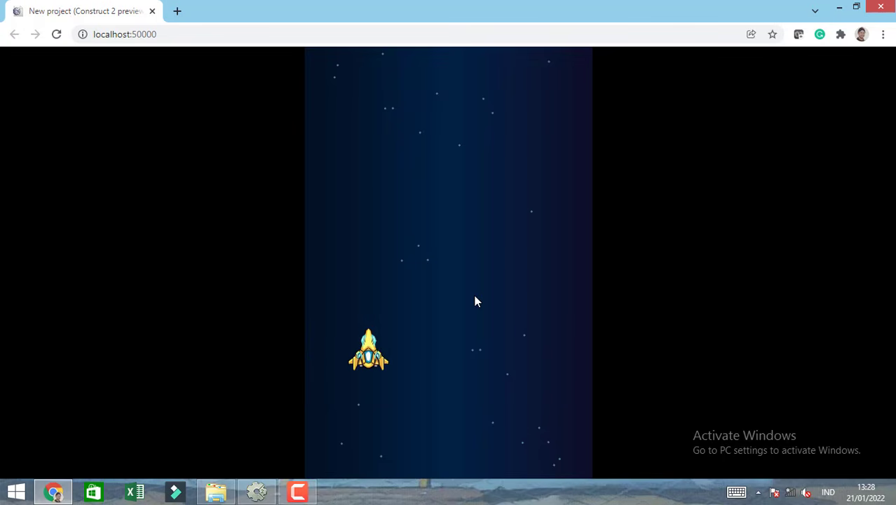
key(Down)
key(Left)
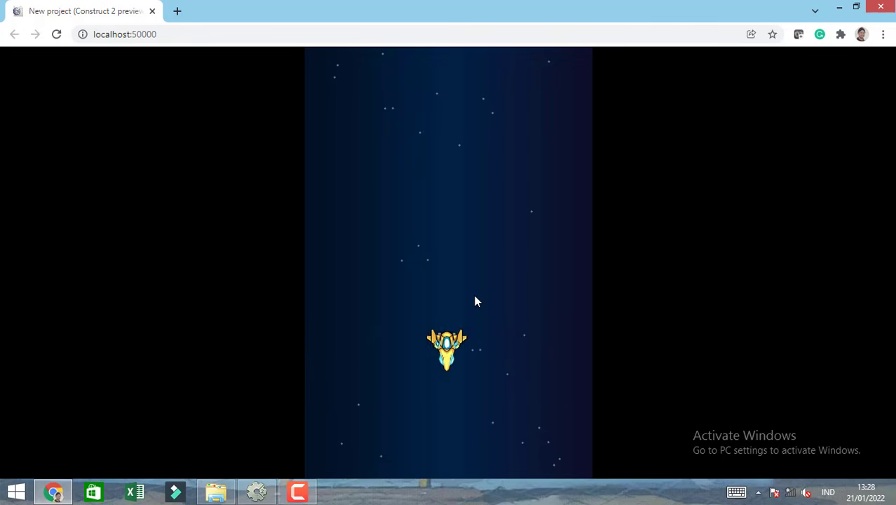
key(Up)
key(Right)
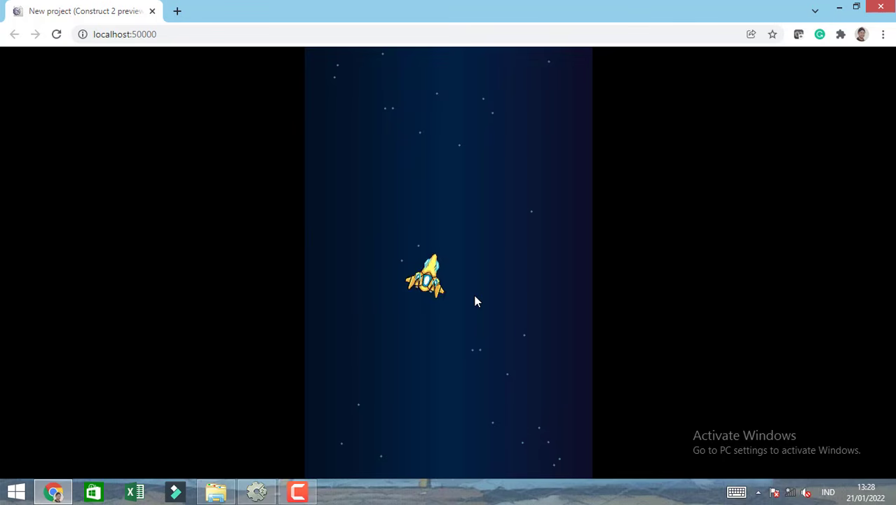
key(Down)
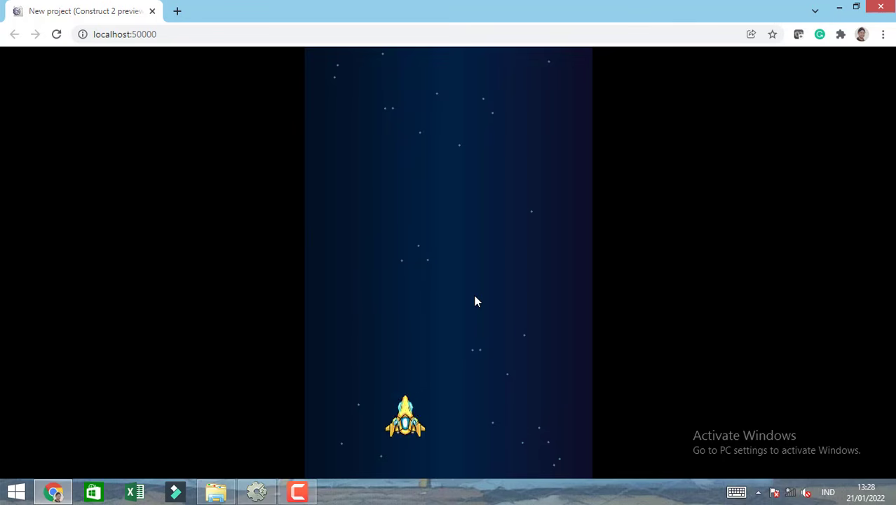
key(Right)
key(Left)
key(Left)
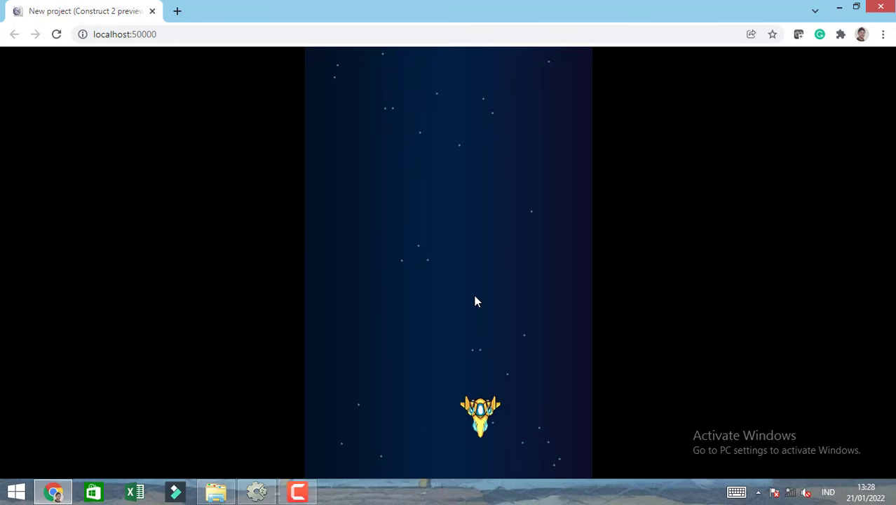
key(Right)
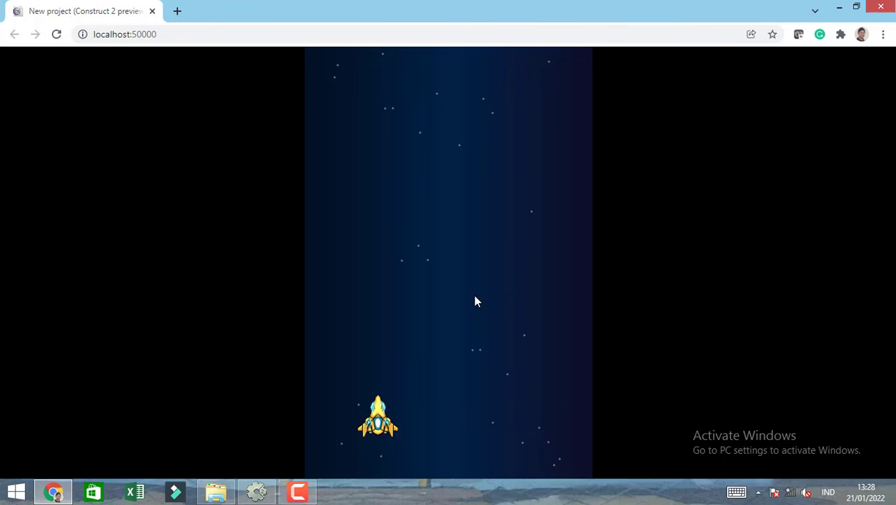
key(Left)
key(Right)
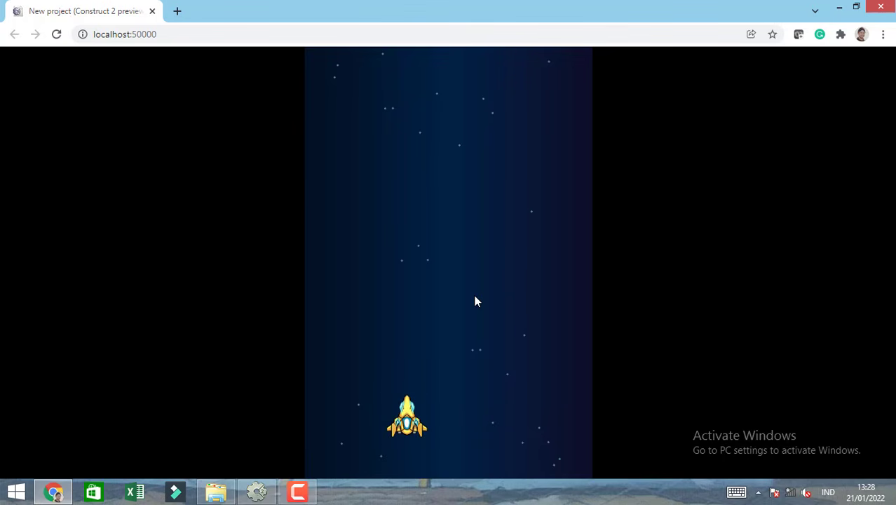
click(153, 11)
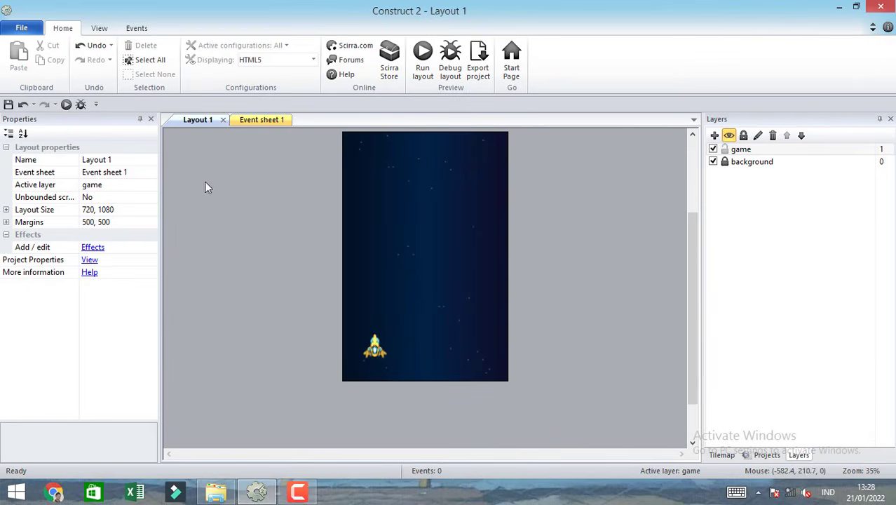
Change the player ship's 8Direction Set angle option to No and deselect the ship.
click(375, 351)
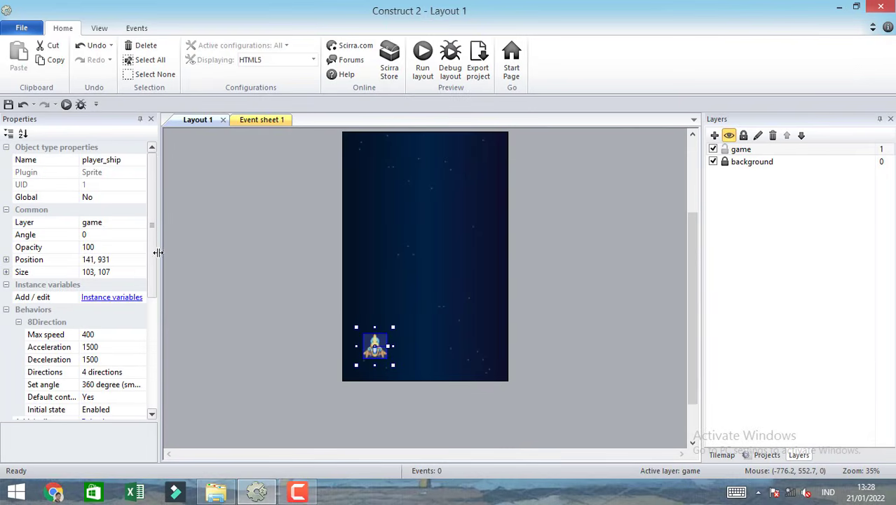
scroll(154, 286, down, 3)
scroll(154, 285, down, 1)
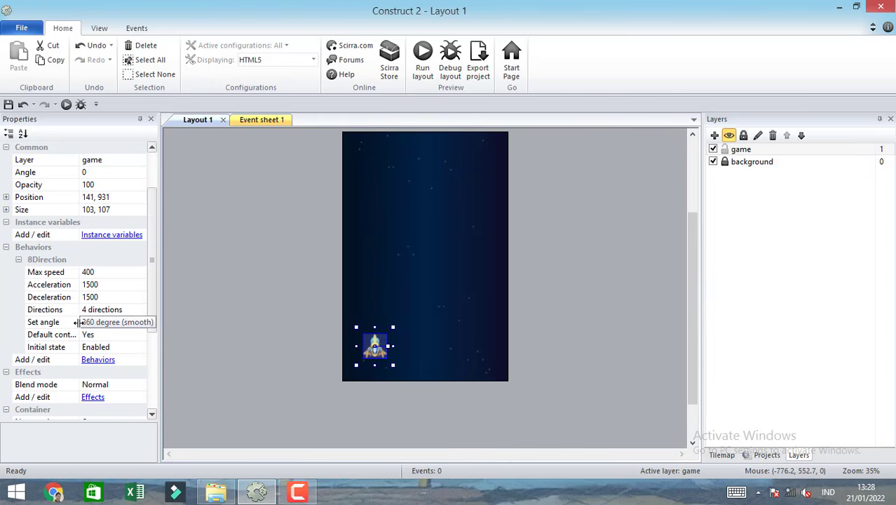
click(132, 326)
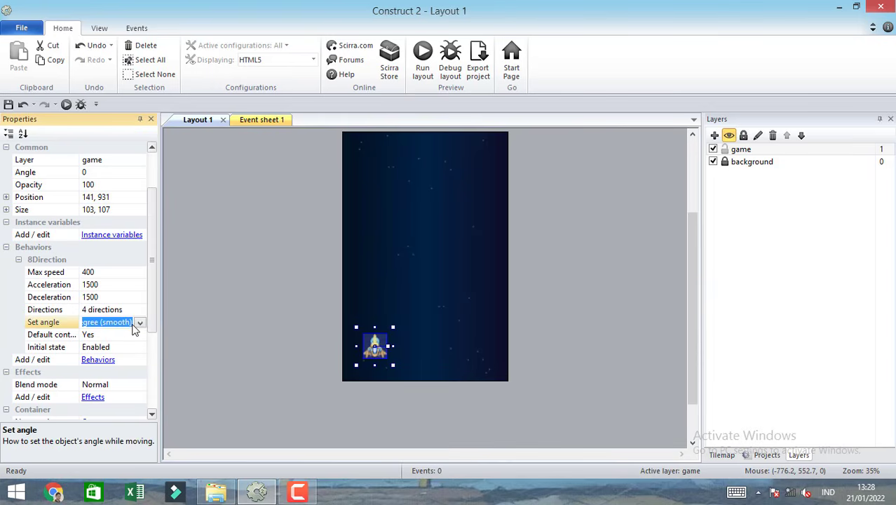
click(141, 324)
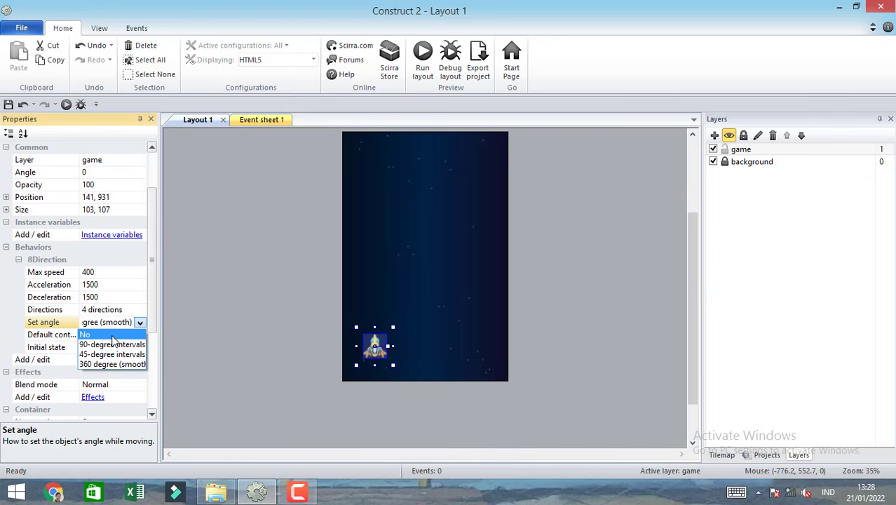
click(113, 336)
click(214, 307)
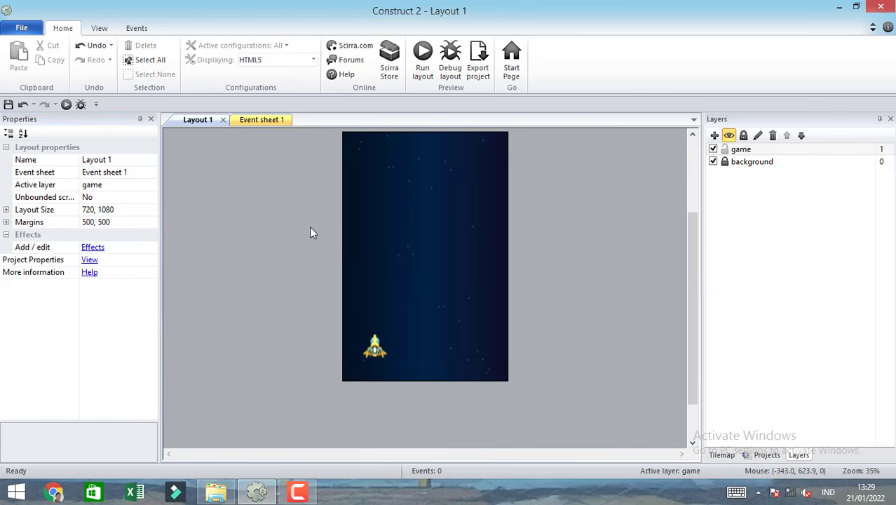
Run the layout in the browser, steer the ship in all directions to check its facing angle, and close the preview.
click(424, 59)
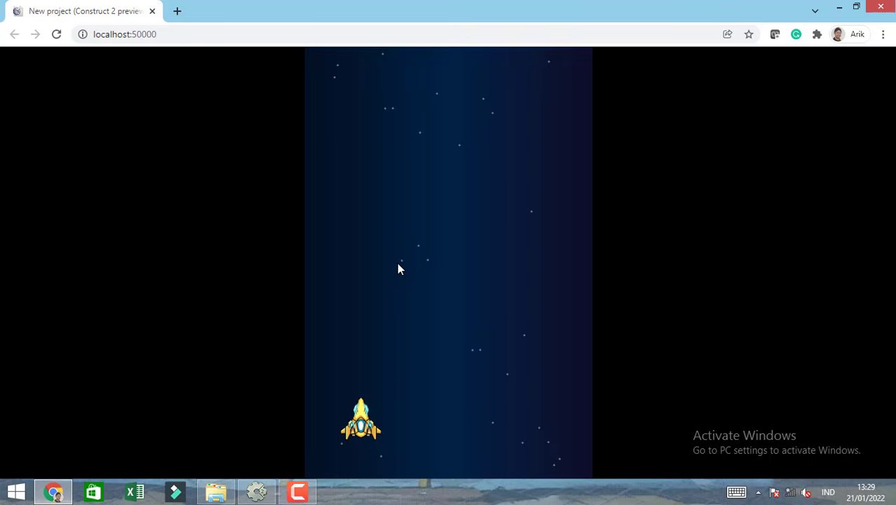
key(Right)
key(Left)
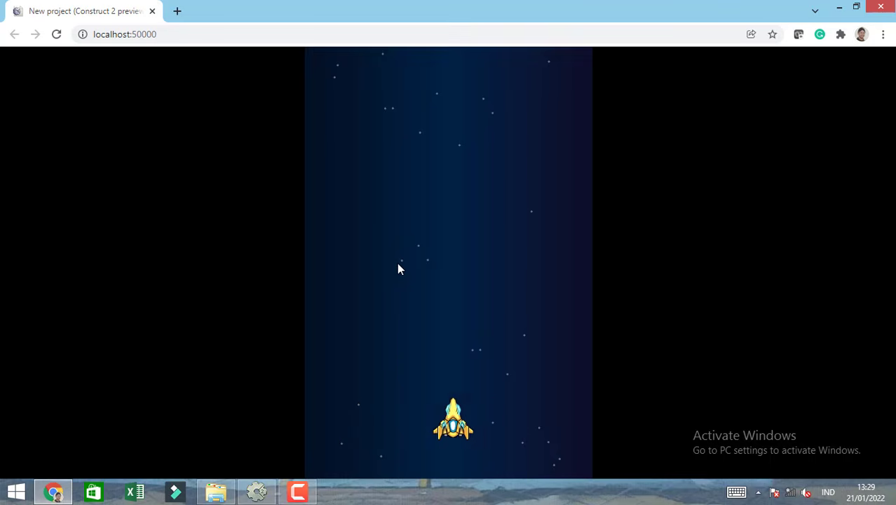
key(Down)
key(Right)
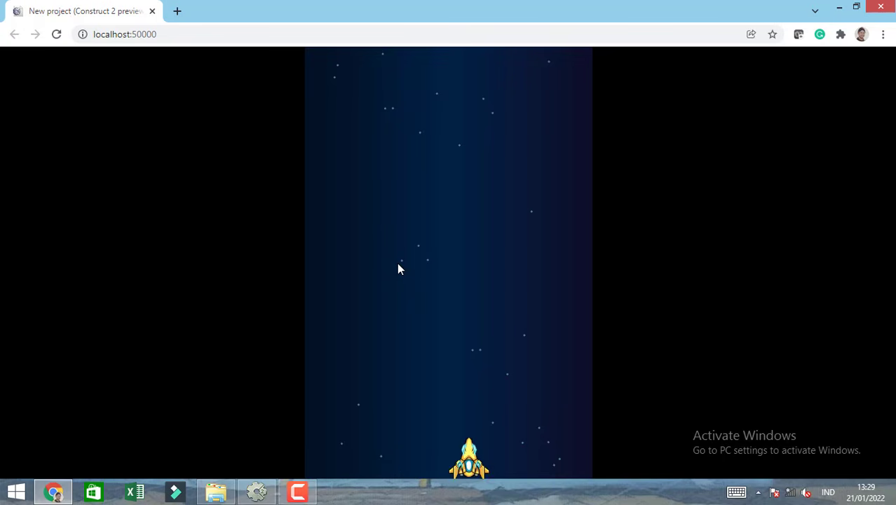
key(Up)
key(Left)
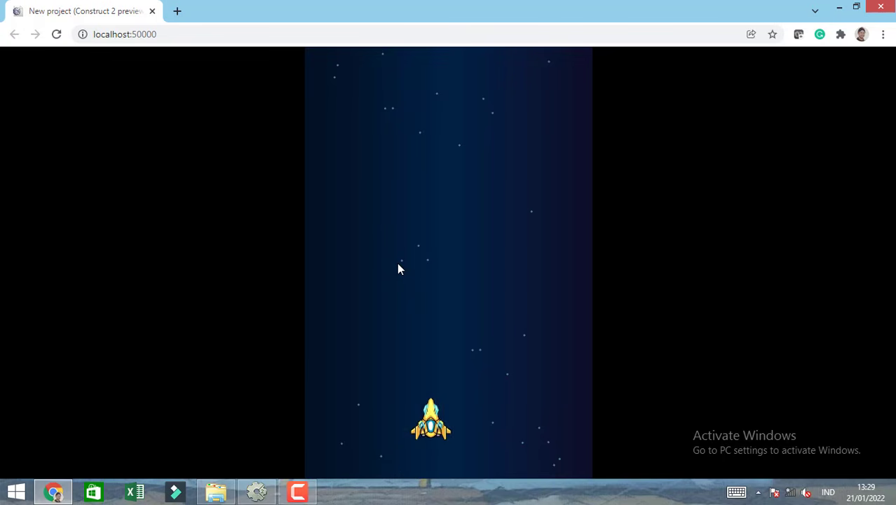
key(Up)
key(Down)
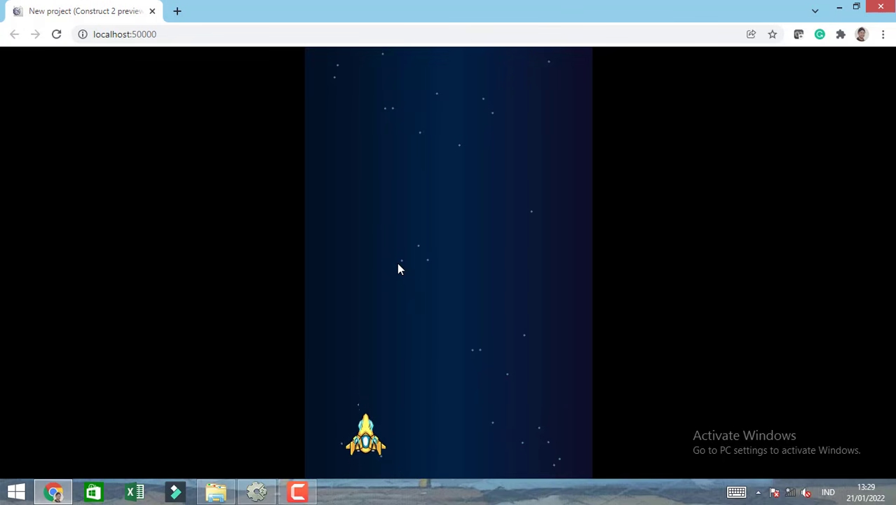
click(153, 12)
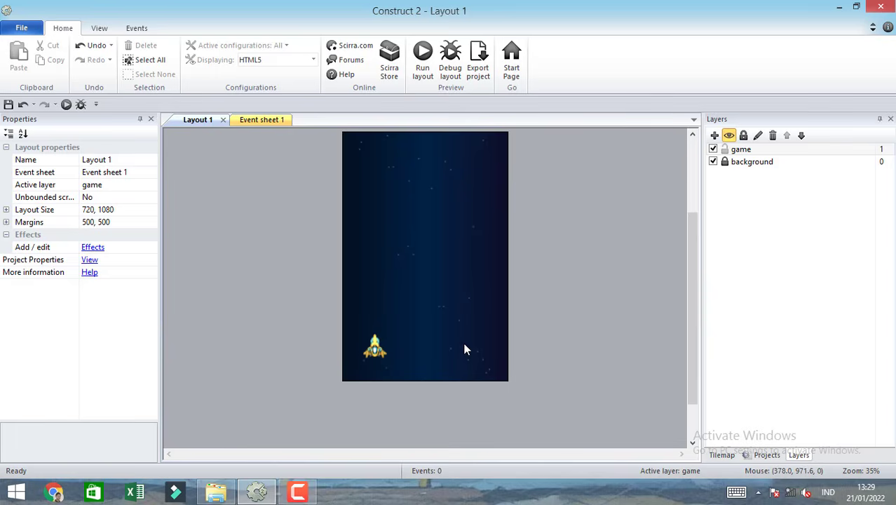
Switch to File Explorer, locate space_thrust.png in the space shooter assets folder, and return to Construct 2.
mouse_move(238, 494)
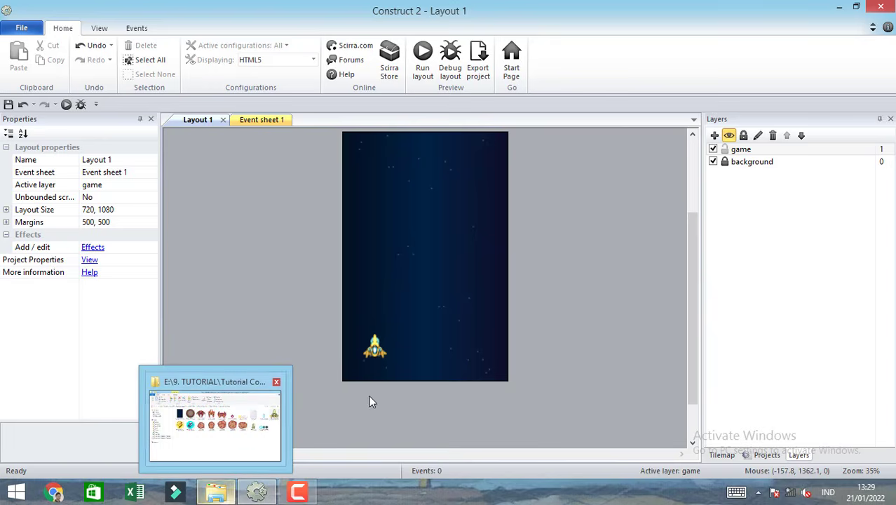
click(214, 449)
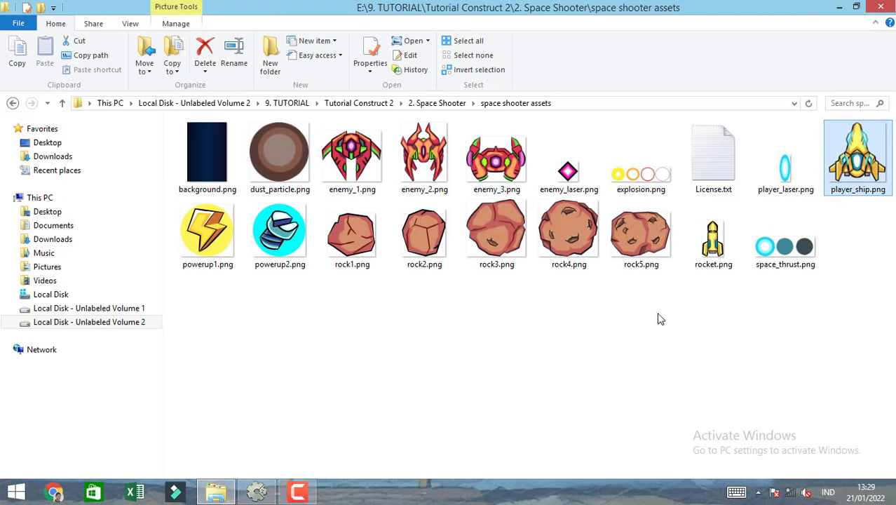
click(767, 258)
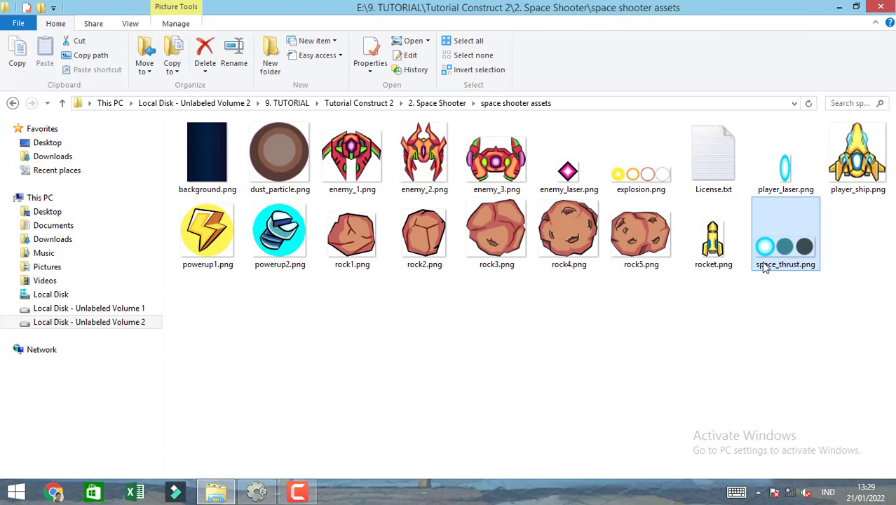
click(257, 492)
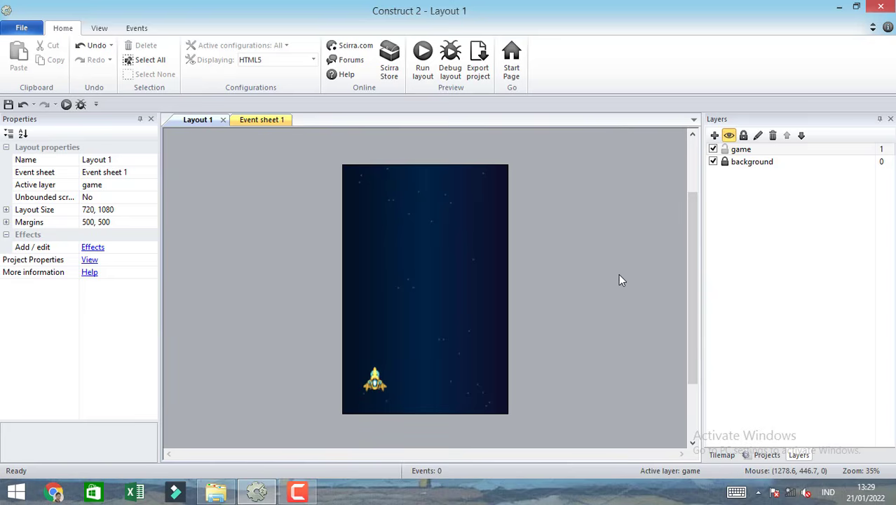
Insert a new Sprite object on the game layer, placing it in the upper middle of the layout.
double_click(409, 142)
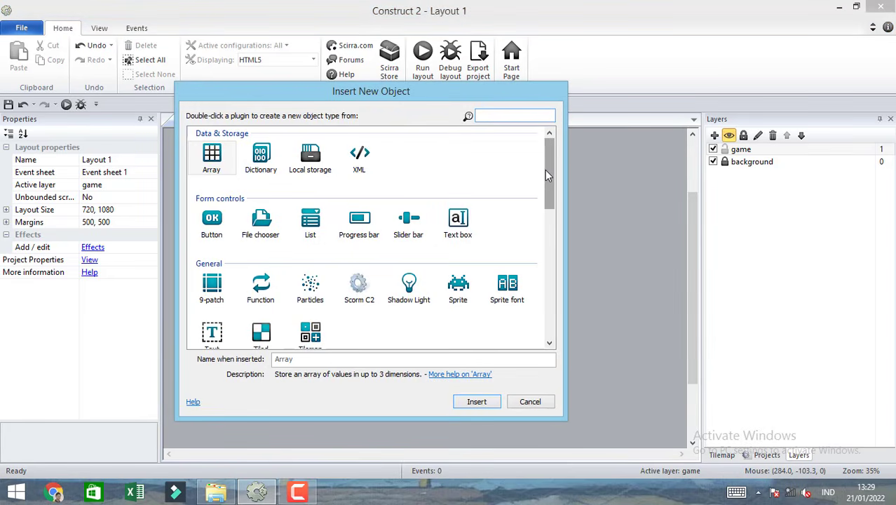
drag(545, 169, 545, 182)
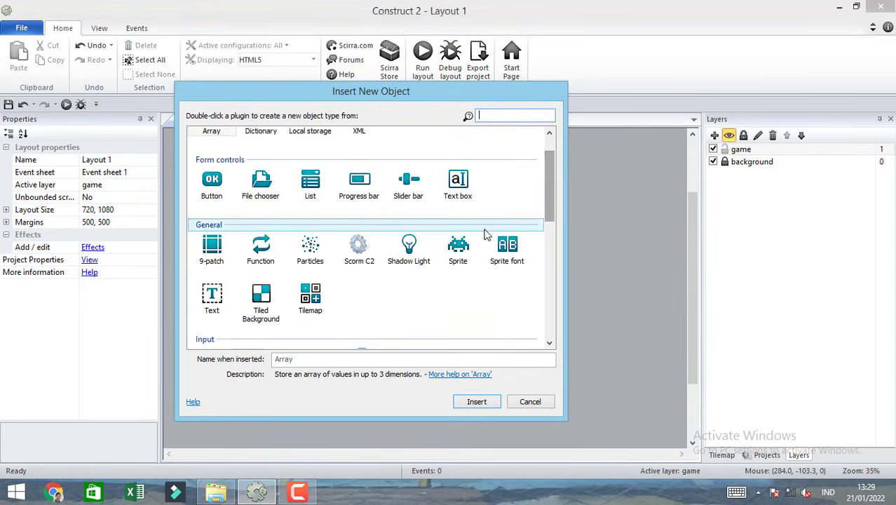
double_click(457, 246)
click(421, 250)
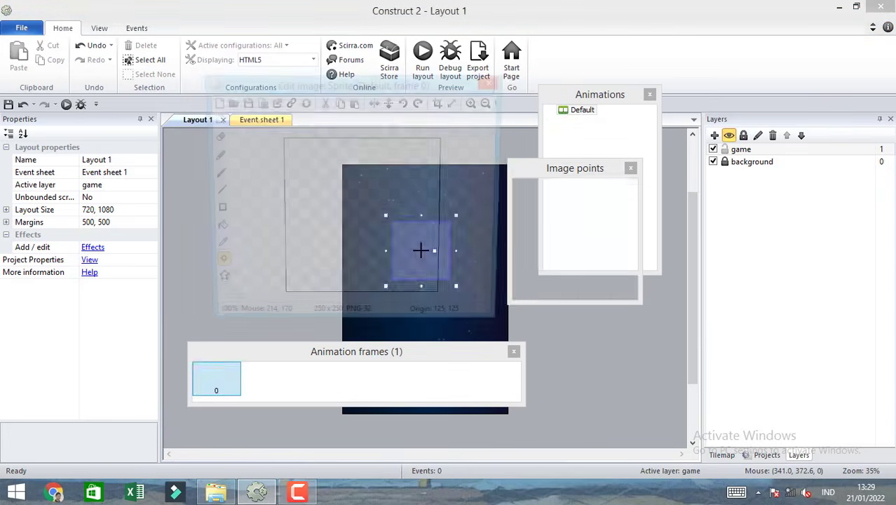
Import space_thrust.png as a sprite strip with 3 horizontal cells and 1 vertical cell, replacing the entire existing animation.
click(364, 387)
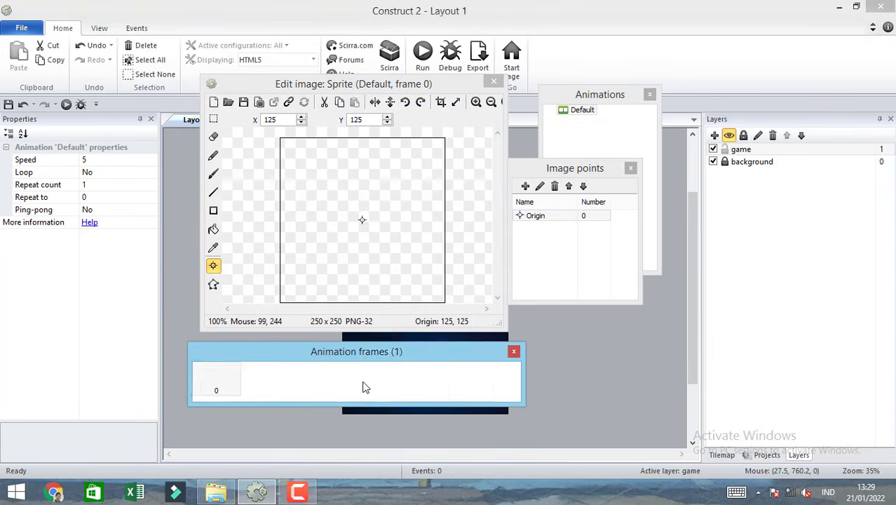
right_click(364, 387)
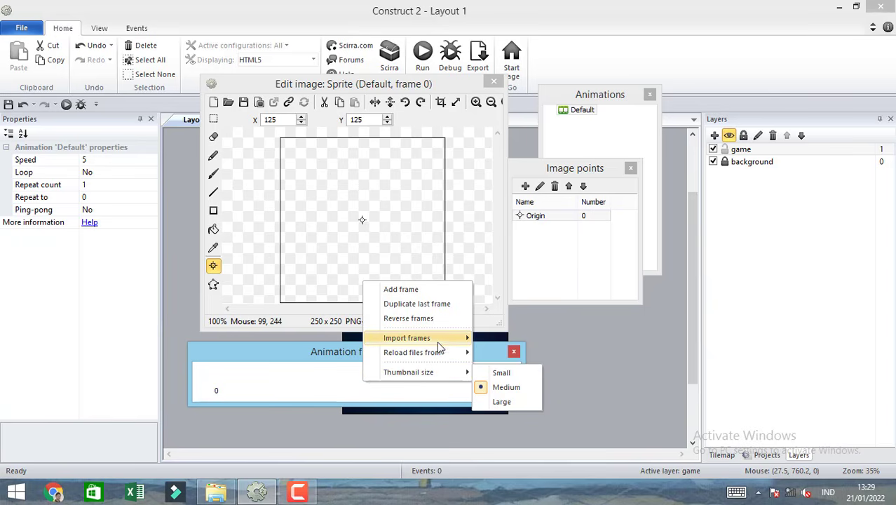
mouse_move(441, 341)
click(508, 353)
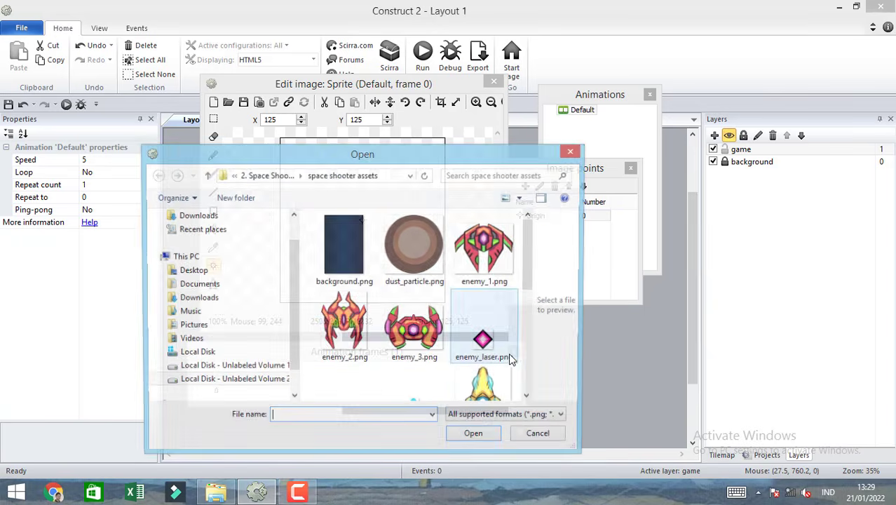
drag(530, 279, 529, 373)
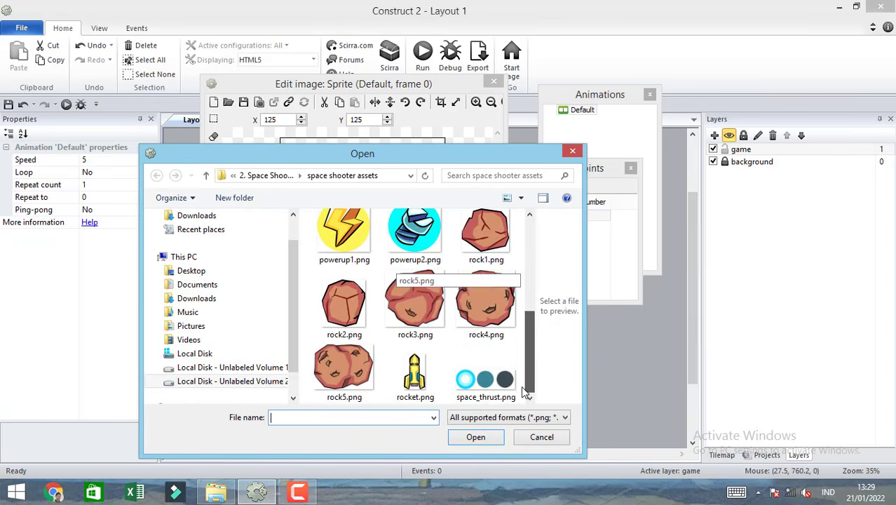
click(483, 380)
double_click(482, 381)
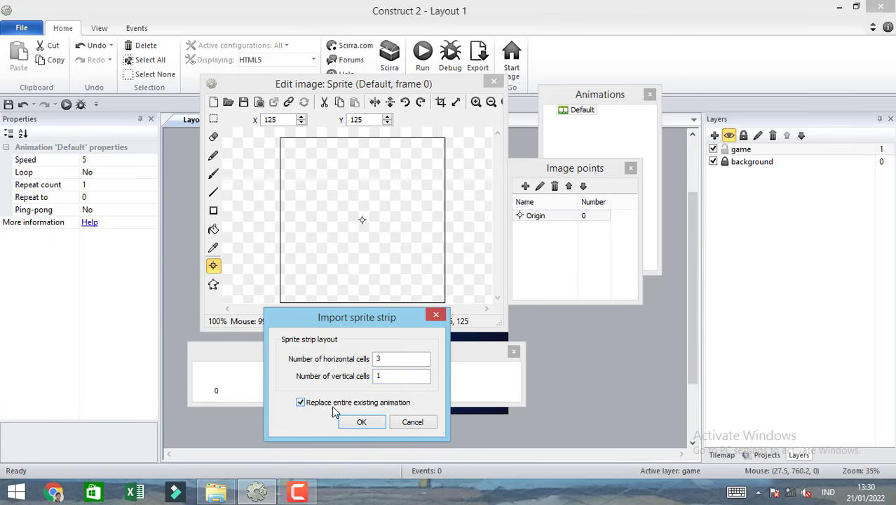
click(362, 423)
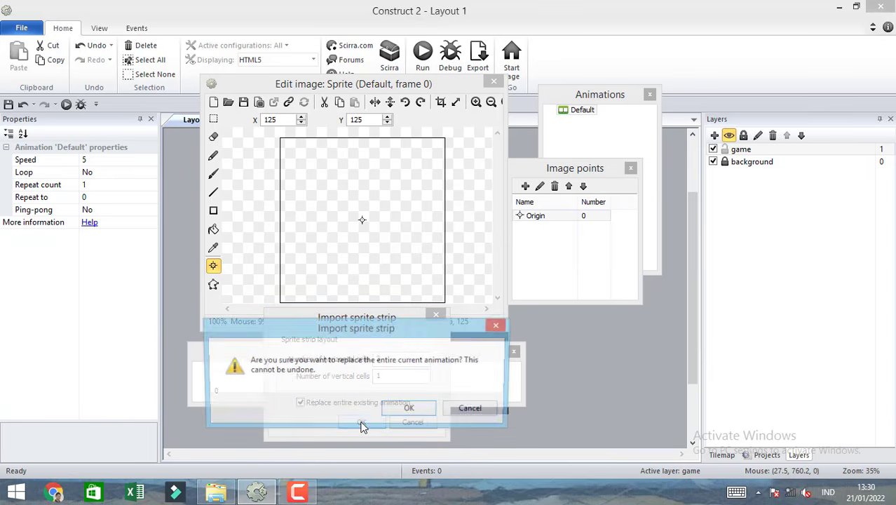
click(412, 408)
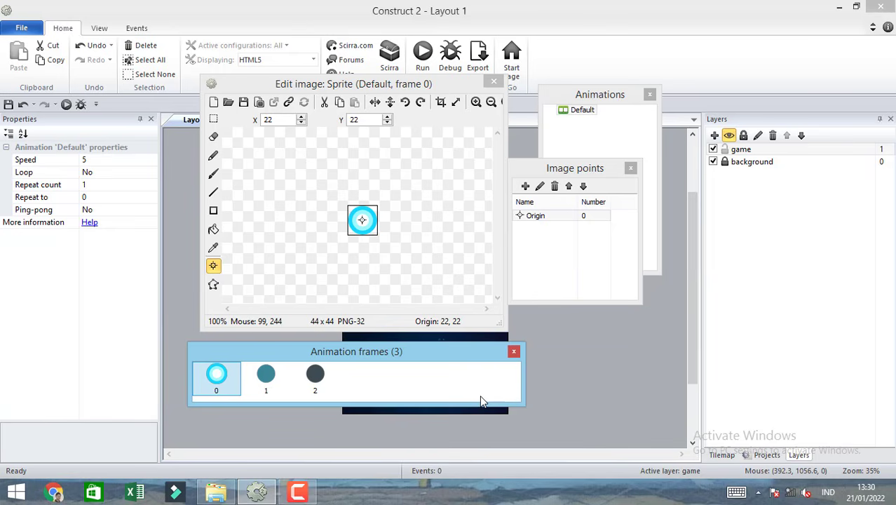
Set the Default animation's speed to 10 and turn on both Loop and Ping-pong.
click(104, 159)
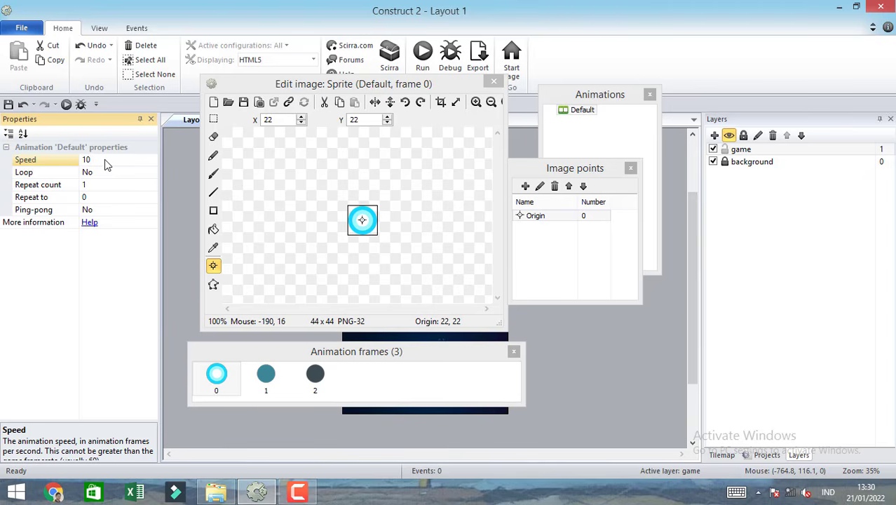
text(10)
click(111, 173)
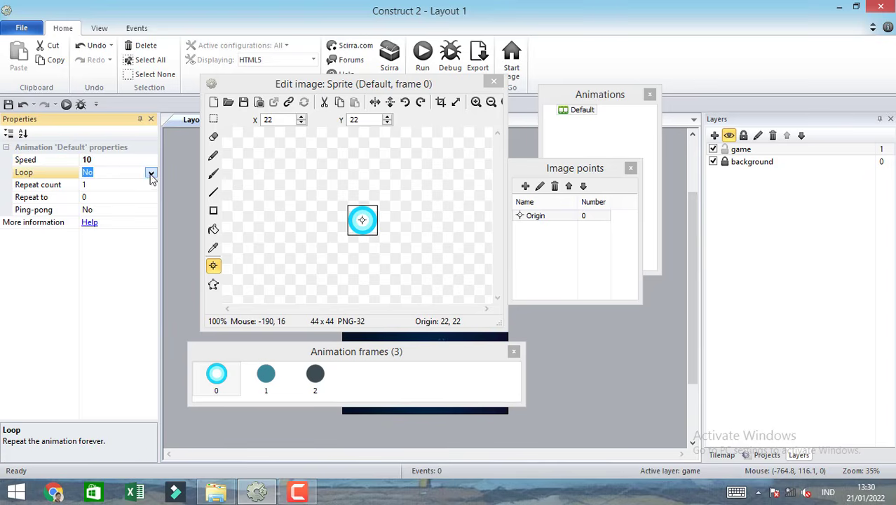
click(151, 173)
click(119, 194)
click(143, 211)
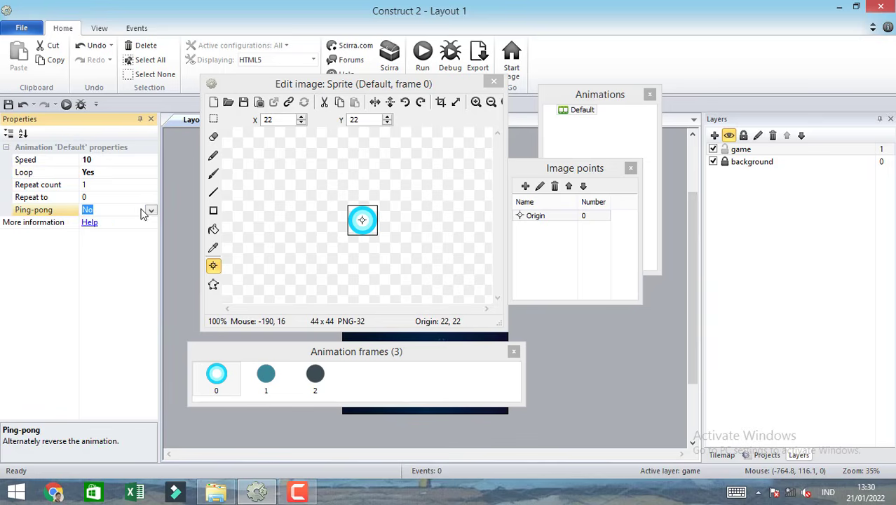
click(149, 209)
click(124, 229)
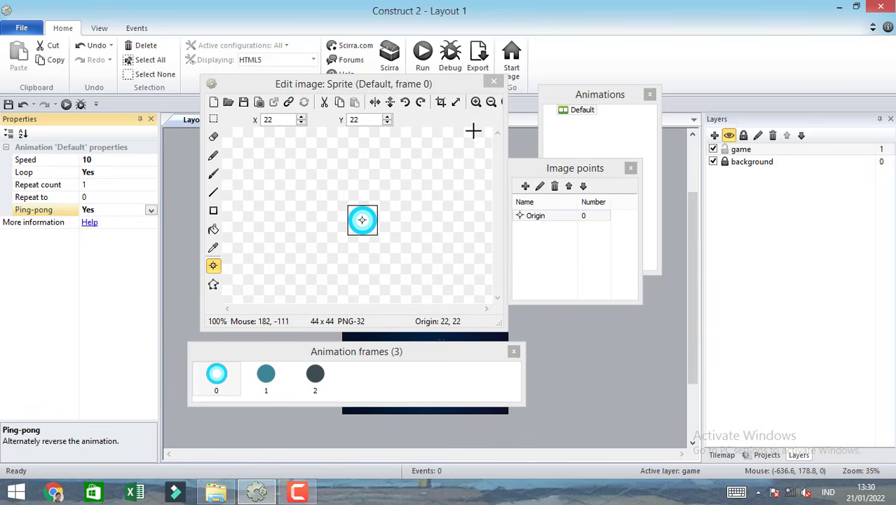
Close the image editor, run the layout in the browser to check the thrust animation, and close the preview.
click(494, 82)
click(514, 135)
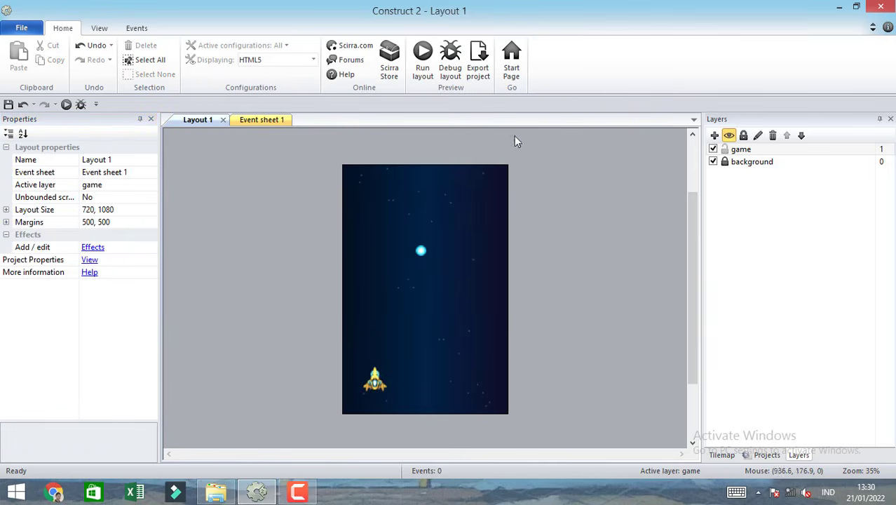
click(422, 61)
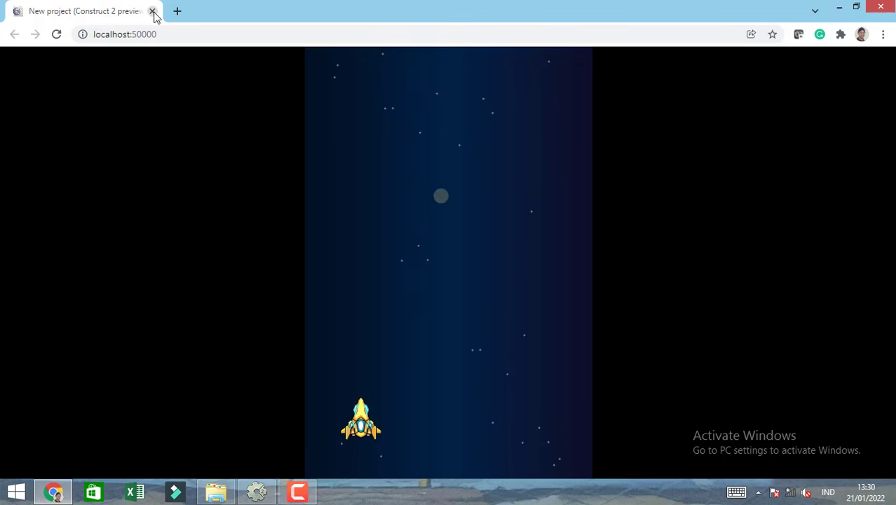
click(152, 11)
Add the Pin behavior to the thrust sprite in the middle of the layout and close its behaviors list.
click(420, 252)
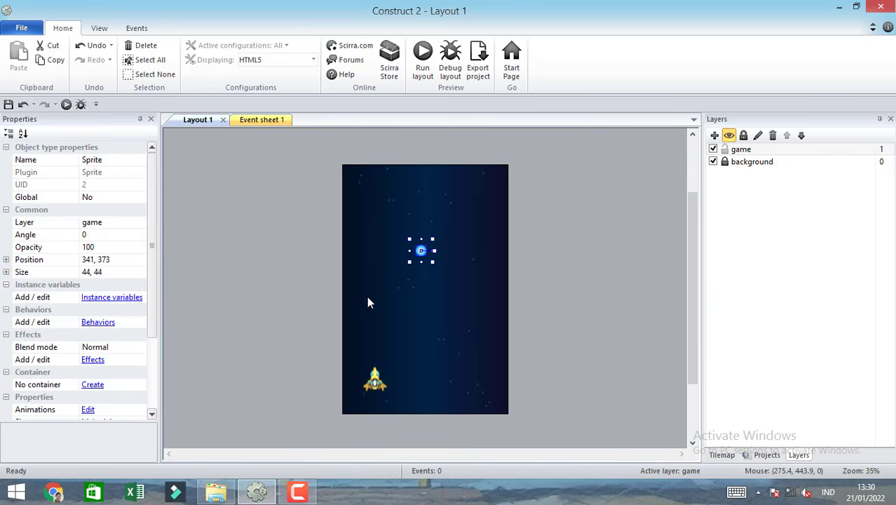
drag(154, 304, 155, 316)
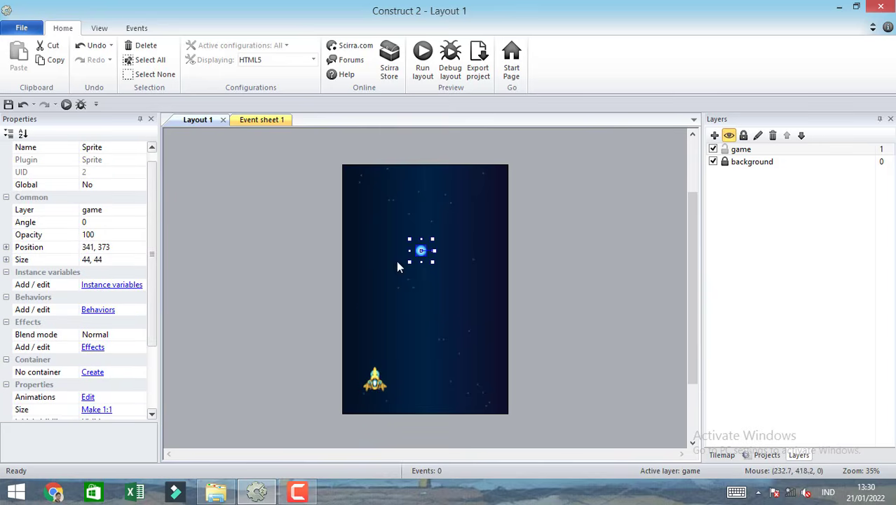
click(98, 311)
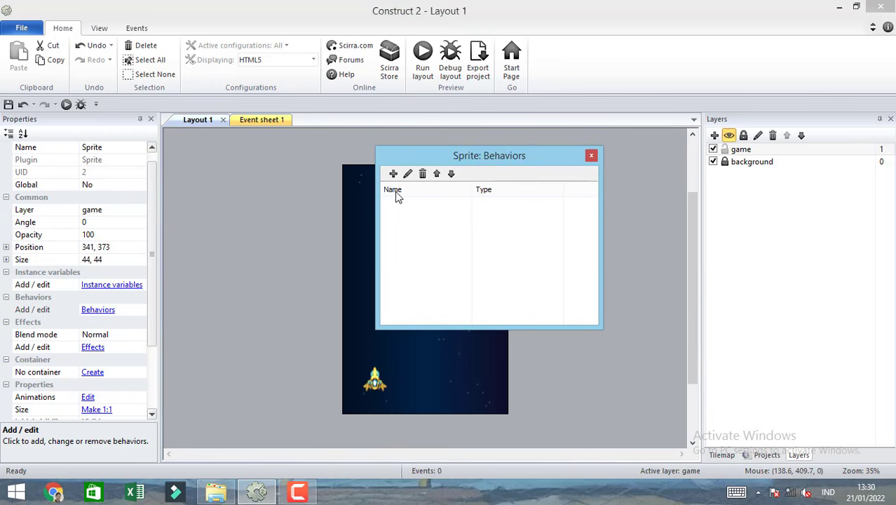
click(393, 174)
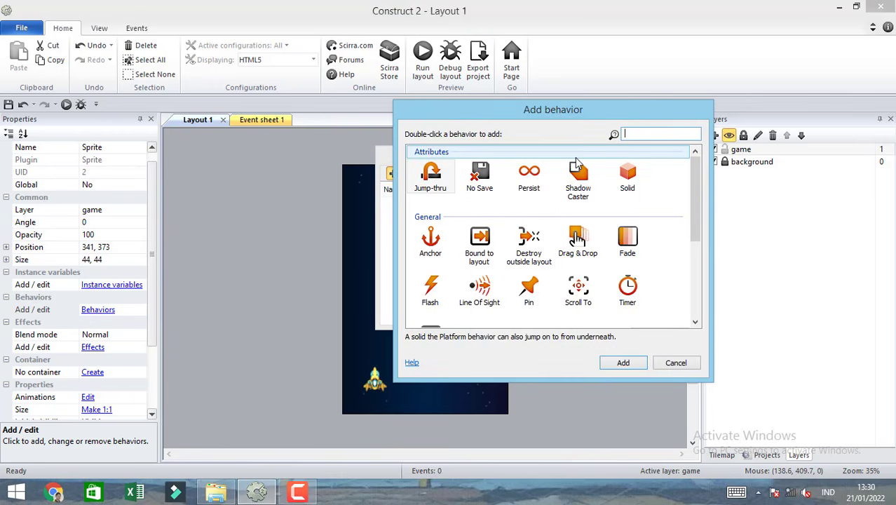
text(pln)
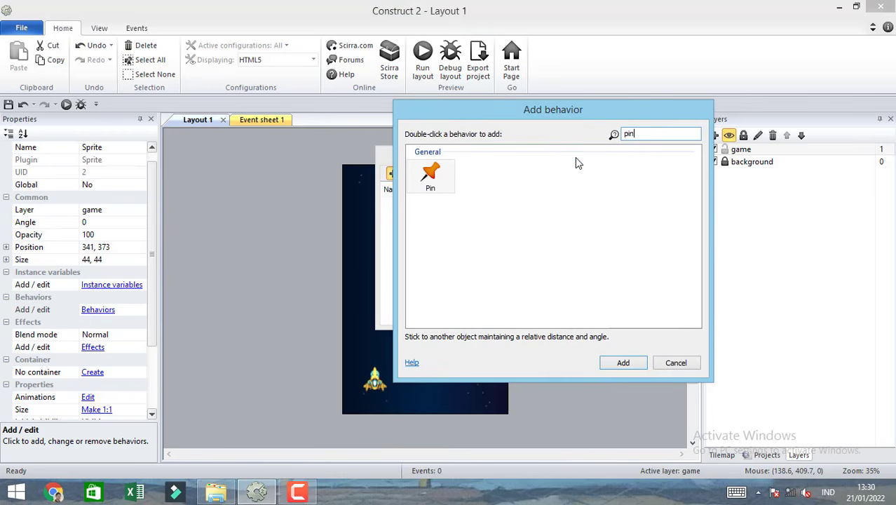
double_click(448, 175)
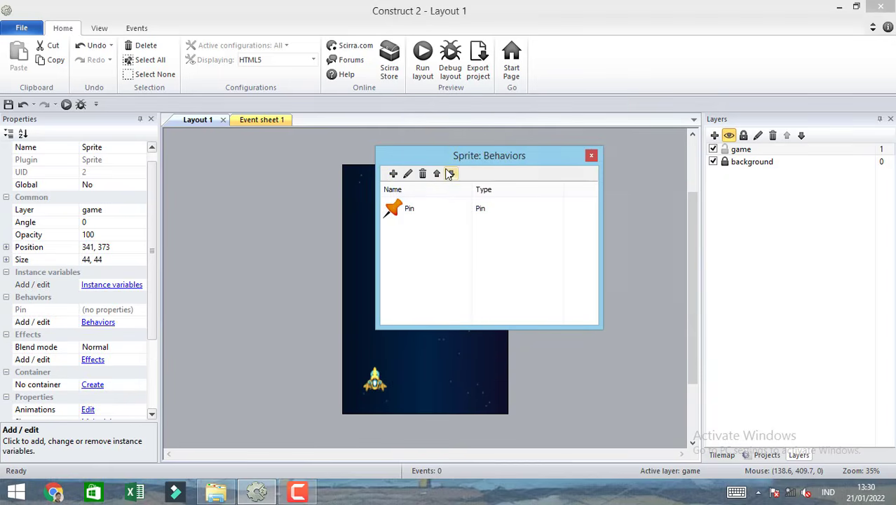
click(591, 155)
Add a System "On start of layout" event to Event sheet 1.
click(273, 121)
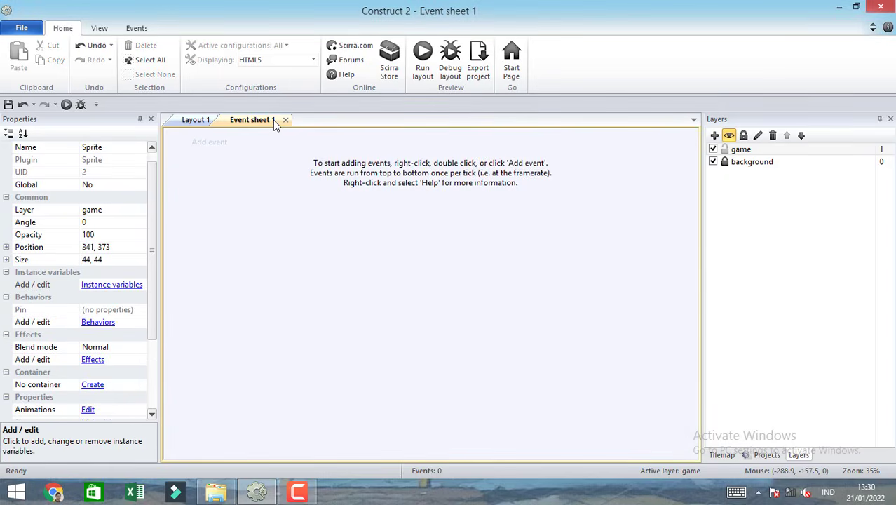
click(204, 143)
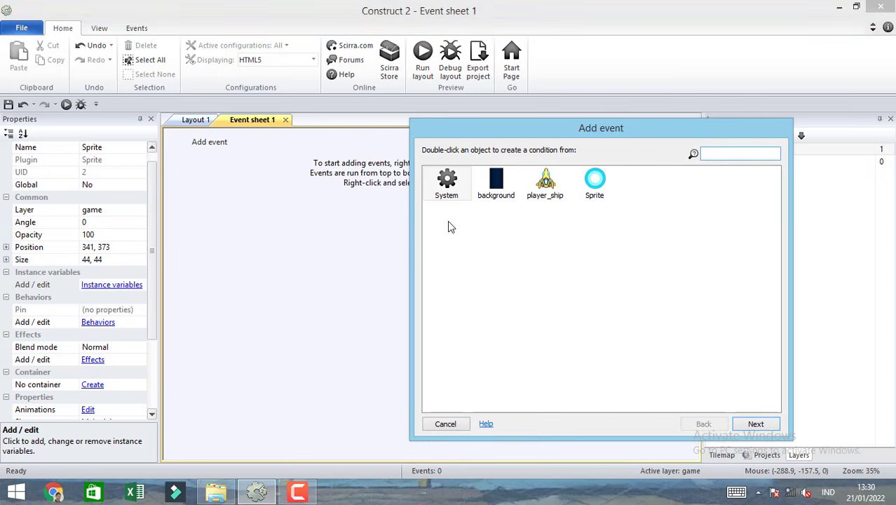
double_click(450, 183)
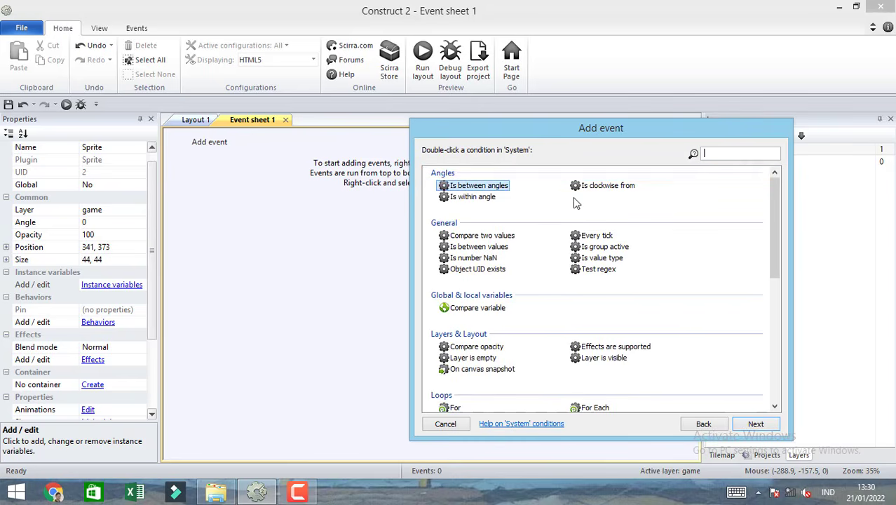
text(on)
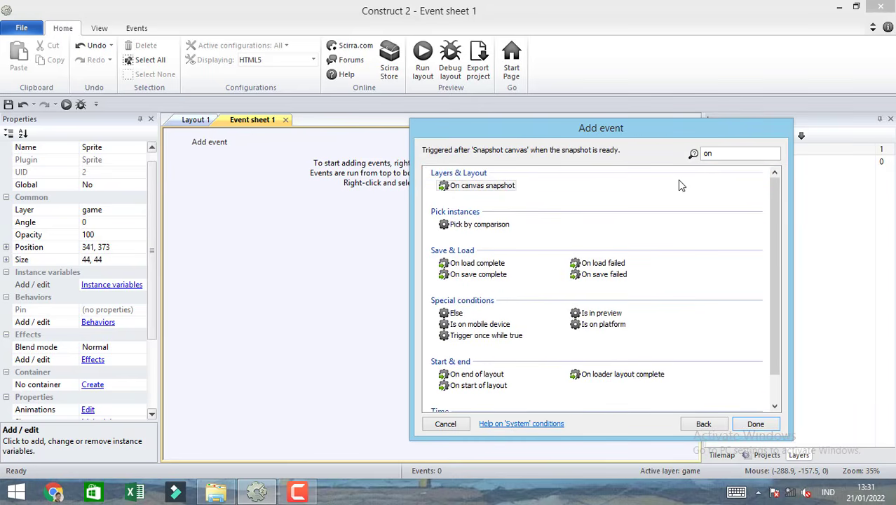
double_click(505, 385)
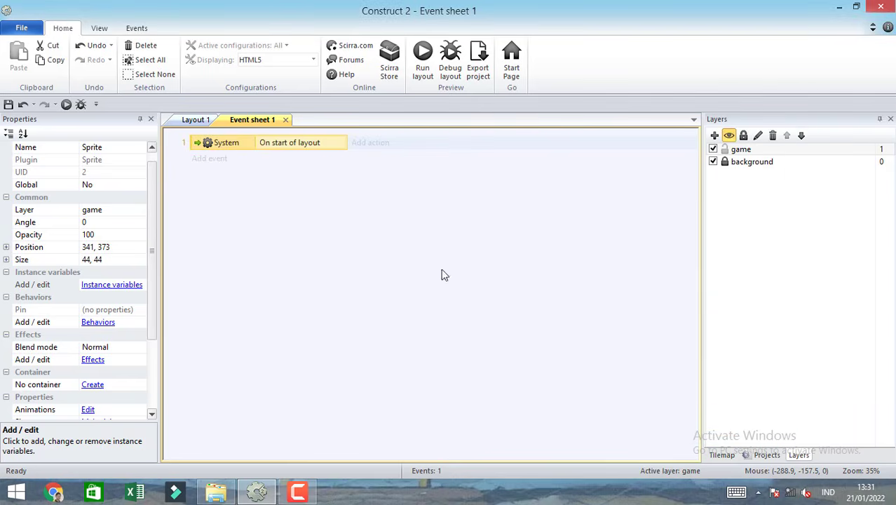
Add a Sprite "Pin to object" action to the start-of-layout event, pinning it to player_ship with mode Position only.
click(358, 143)
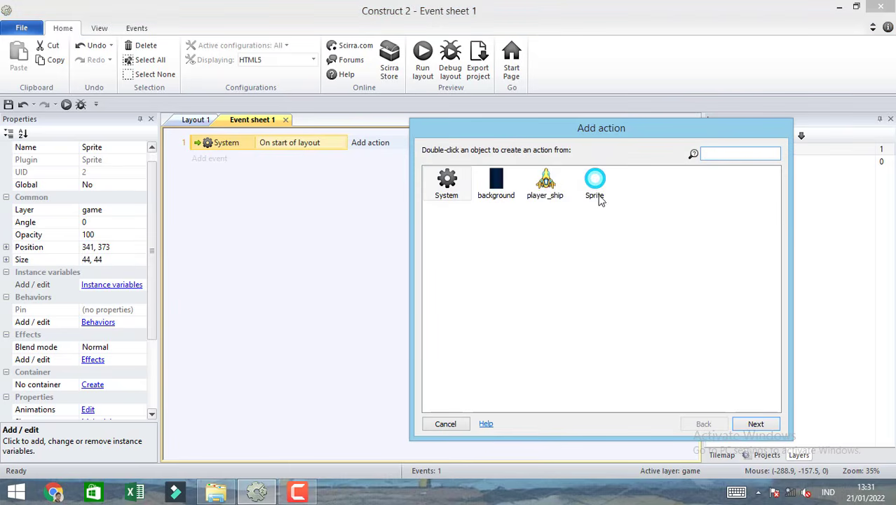
double_click(594, 184)
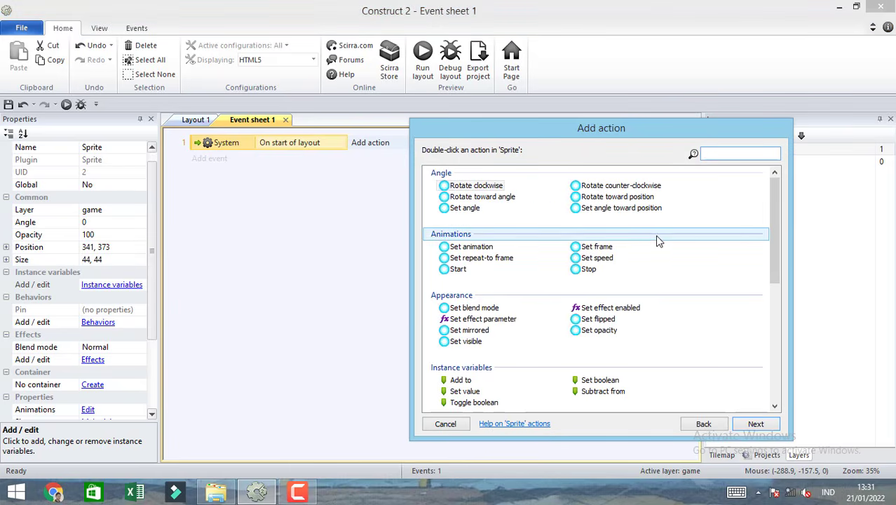
text(pi)
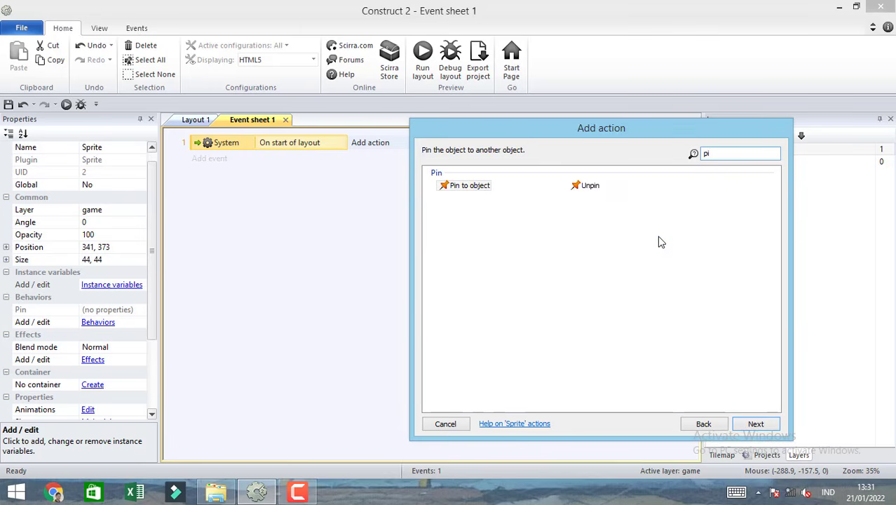
click(477, 189)
double_click(470, 186)
click(484, 285)
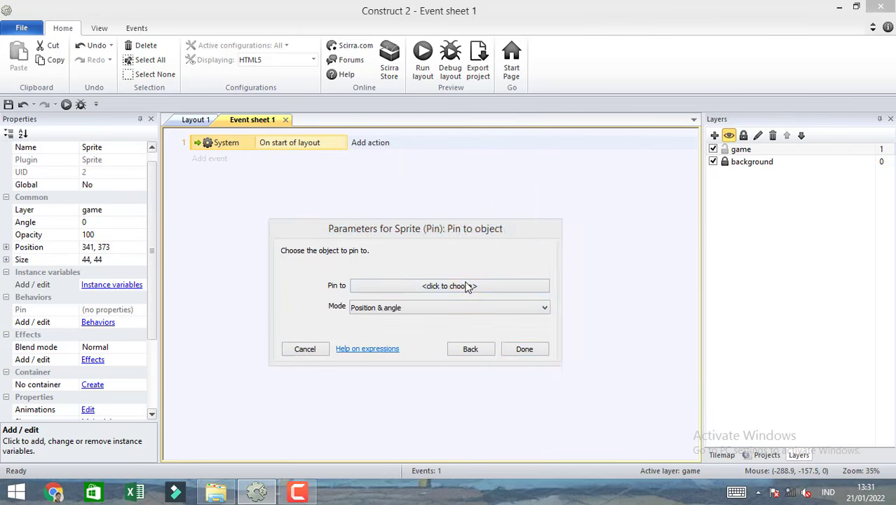
click(516, 204)
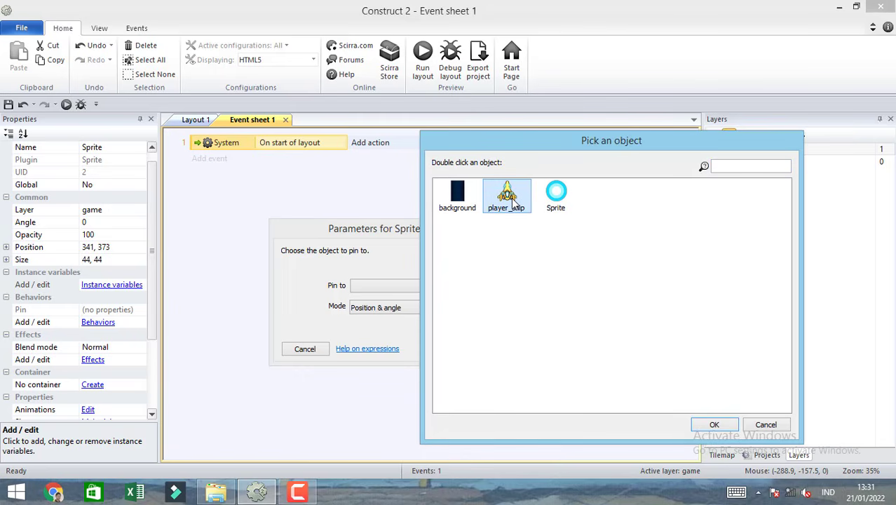
double_click(513, 202)
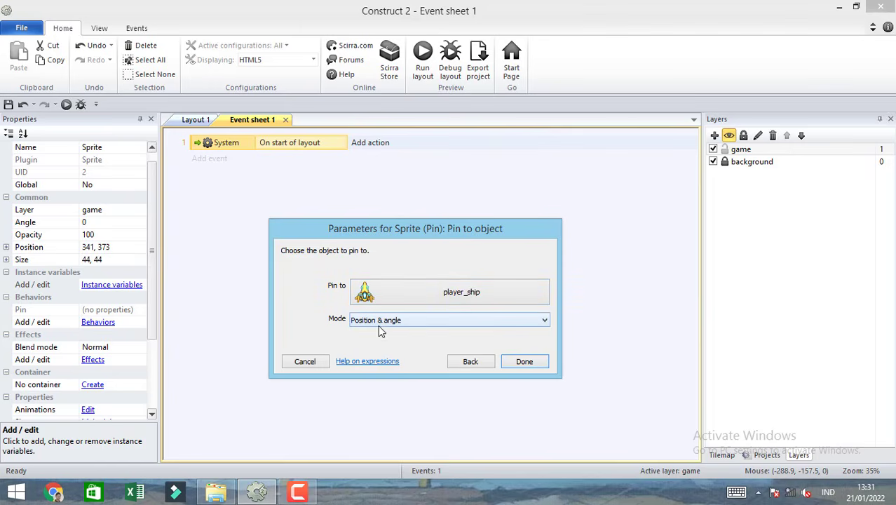
click(416, 323)
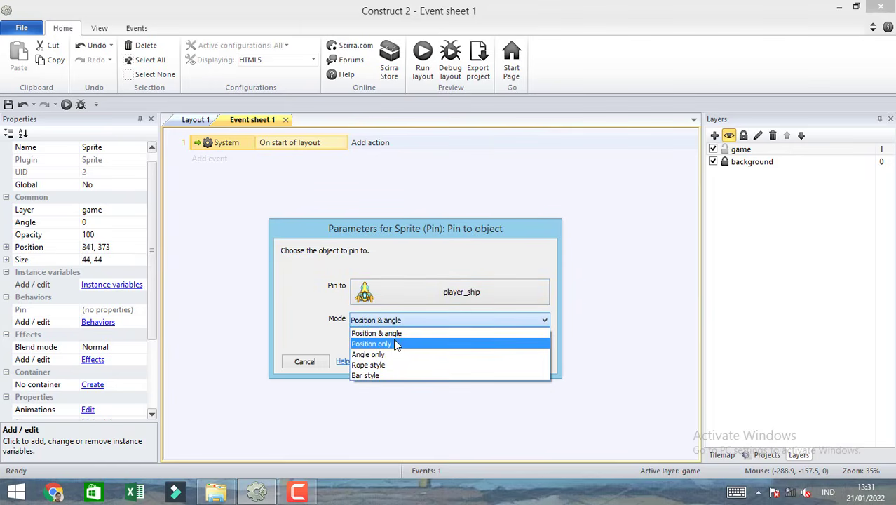
click(395, 344)
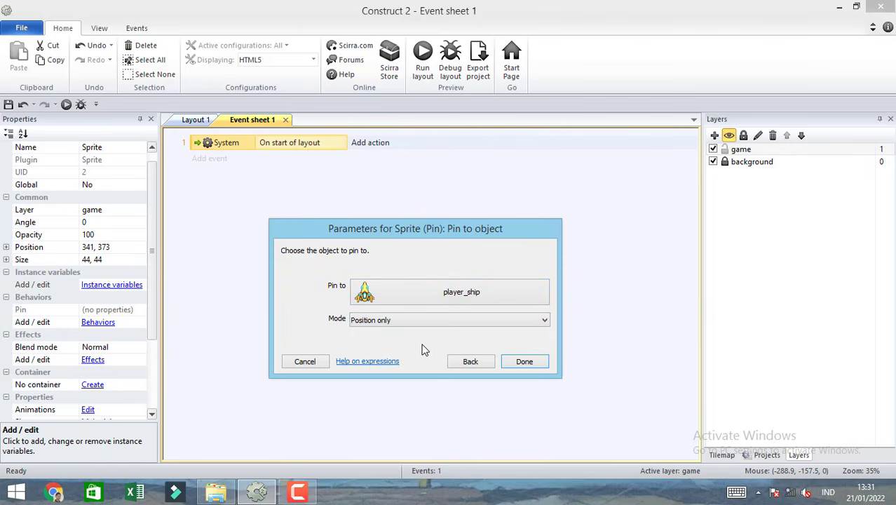
click(526, 363)
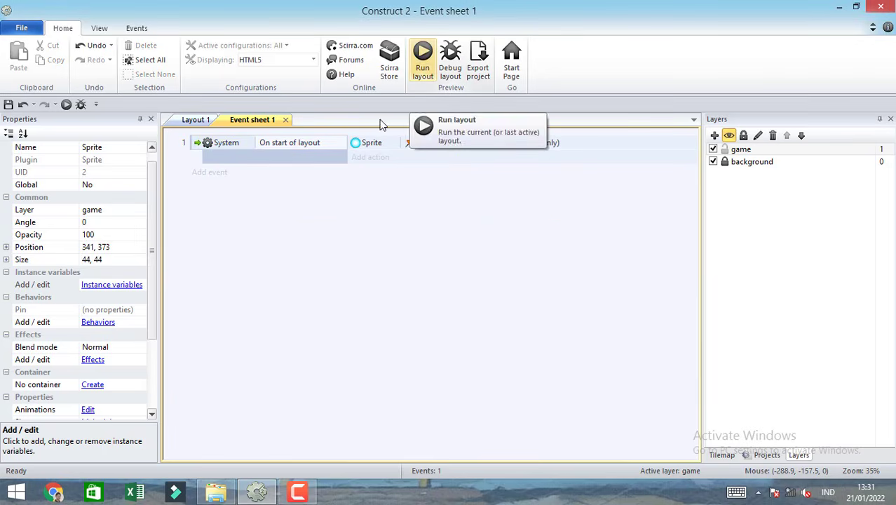
In Layout 1, move the thrust sprite onto the tail of the player ship, at about 139, 975.
click(198, 120)
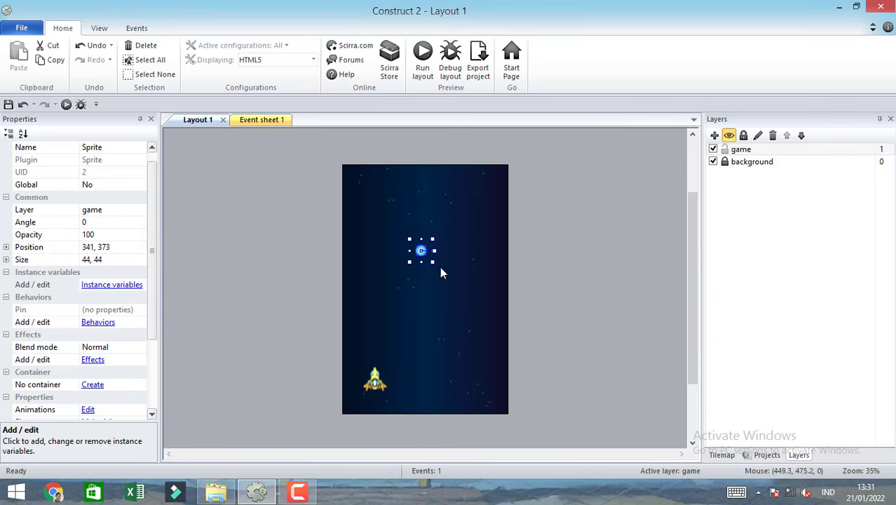
click(495, 350)
ctrl+scroll(537, 359, up, 3)
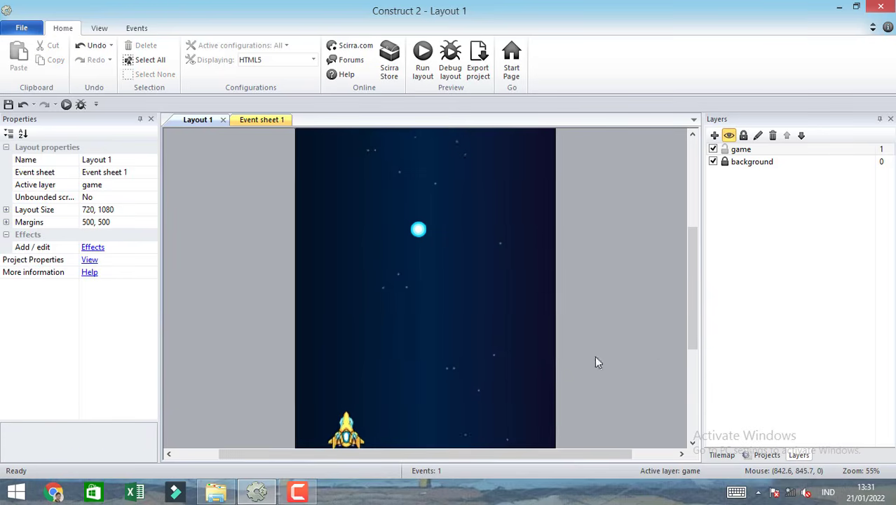
scroll(688, 311, down, 2)
click(418, 172)
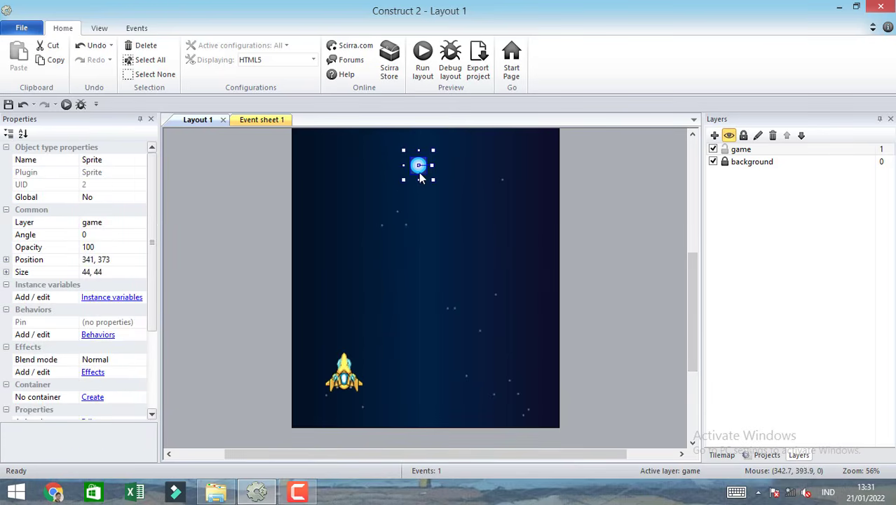
drag(419, 172, 345, 393)
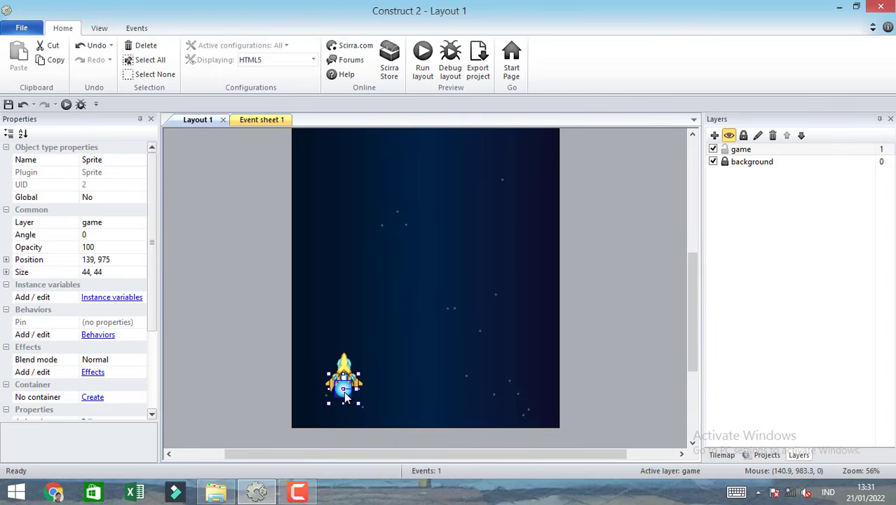
Run the layout, steer the ship left and right to check that the thrust follows it, and close the preview.
click(423, 56)
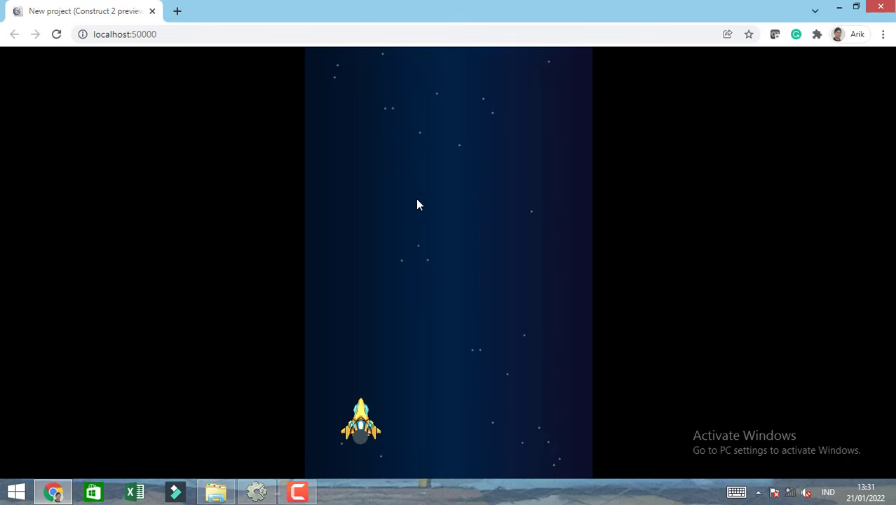
key(Right)
key(Left)
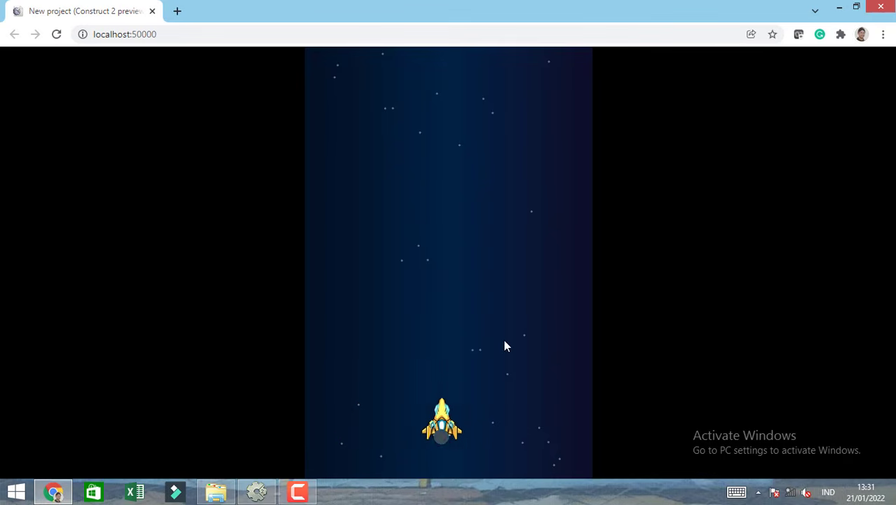
key(Right)
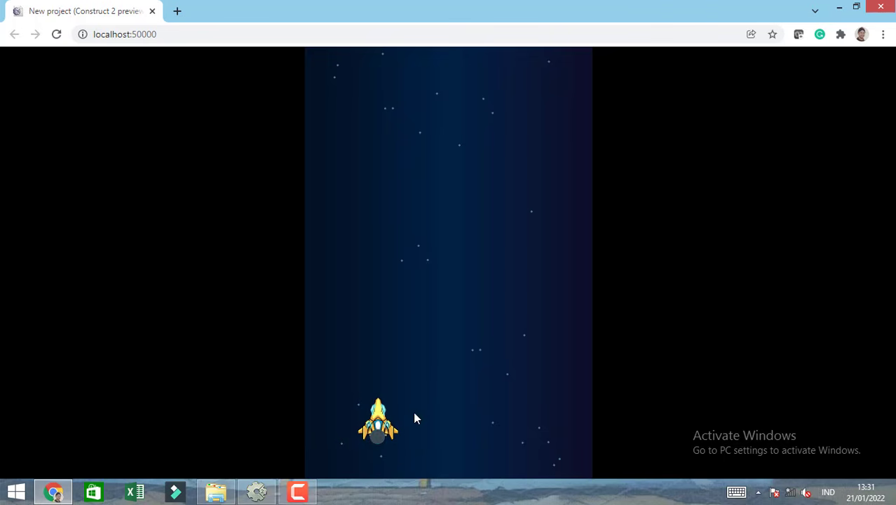
click(152, 11)
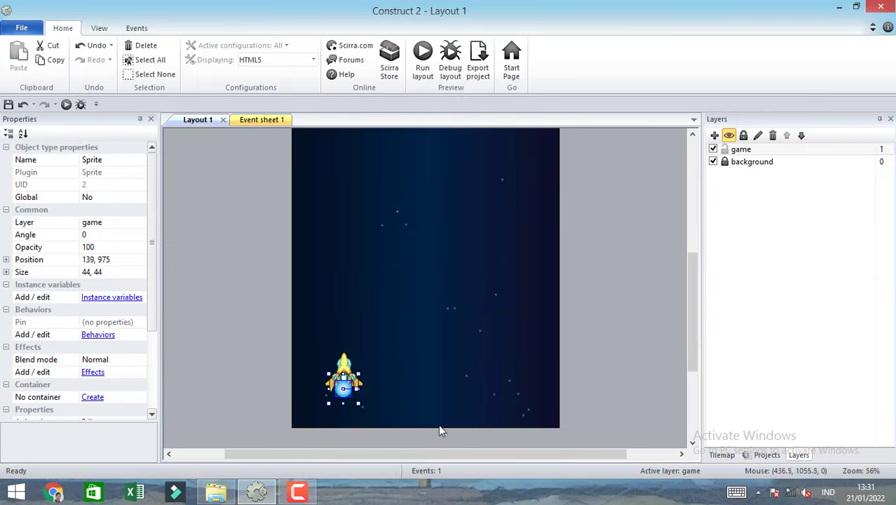
Send the thrust sprite to the bottom of the game layer so it sits behind the ship, and deselect it.
right_click(346, 395)
mouse_move(410, 252)
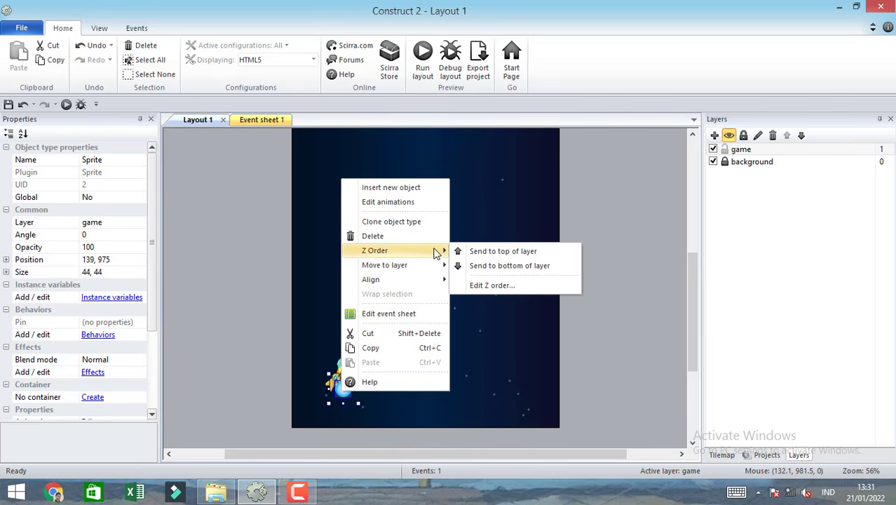
click(489, 269)
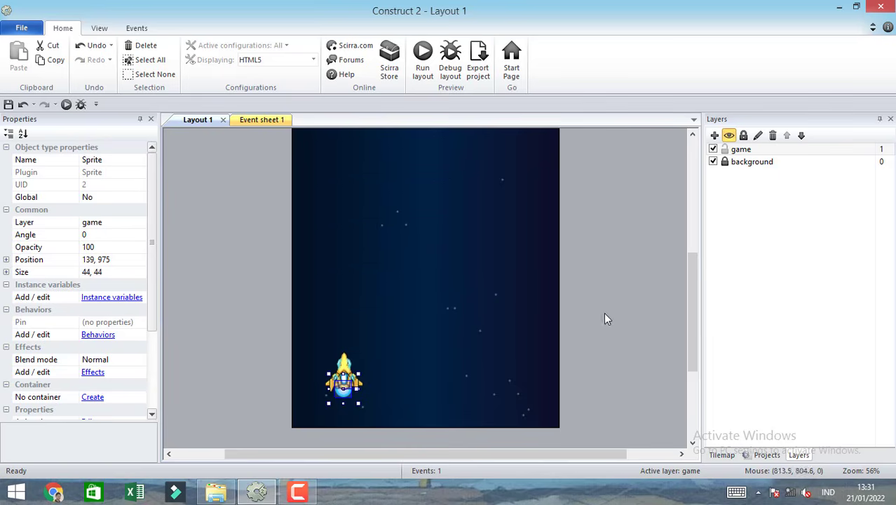
click(528, 273)
Run the layout again and fly the ship in all four directions to check the thrust behind it.
click(423, 64)
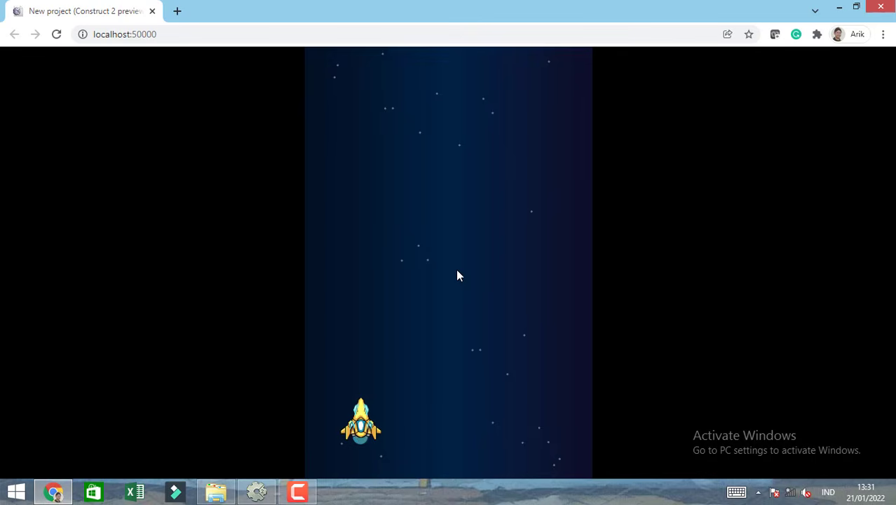
key(Right)
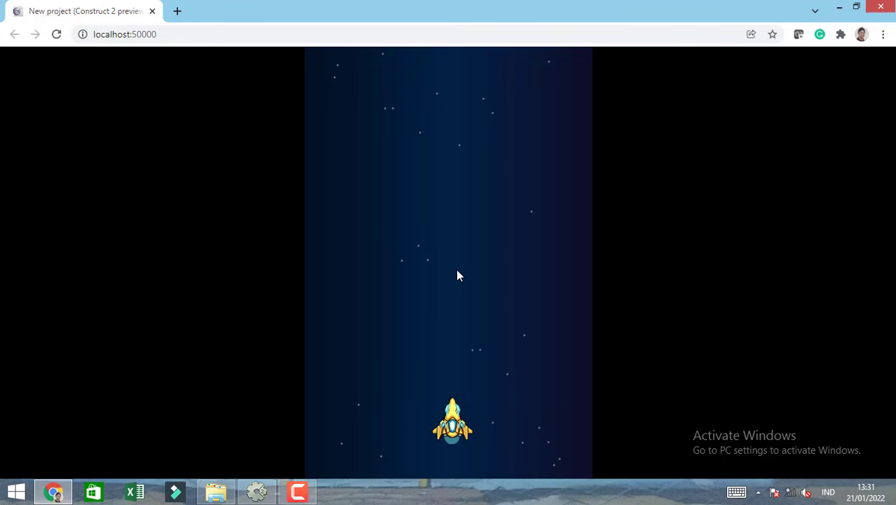
key(Left)
key(Up)
key(Right)
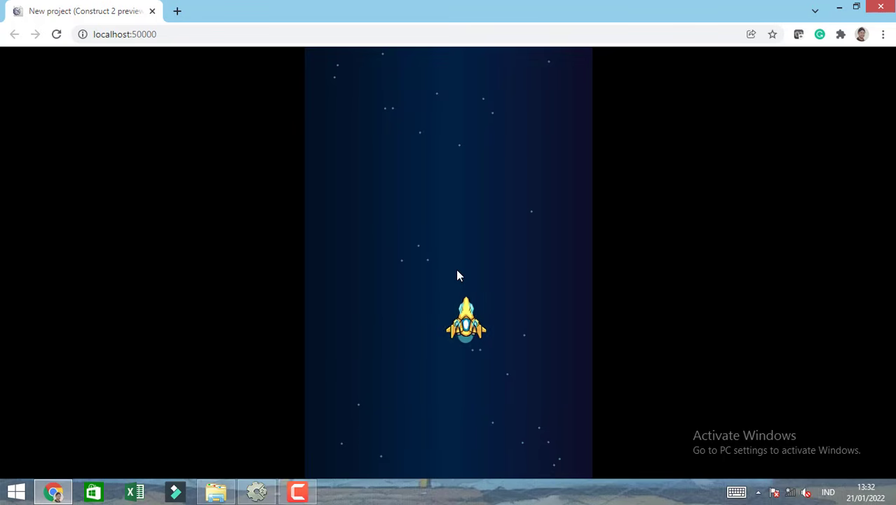
key(Down)
key(Left)
key(Down)
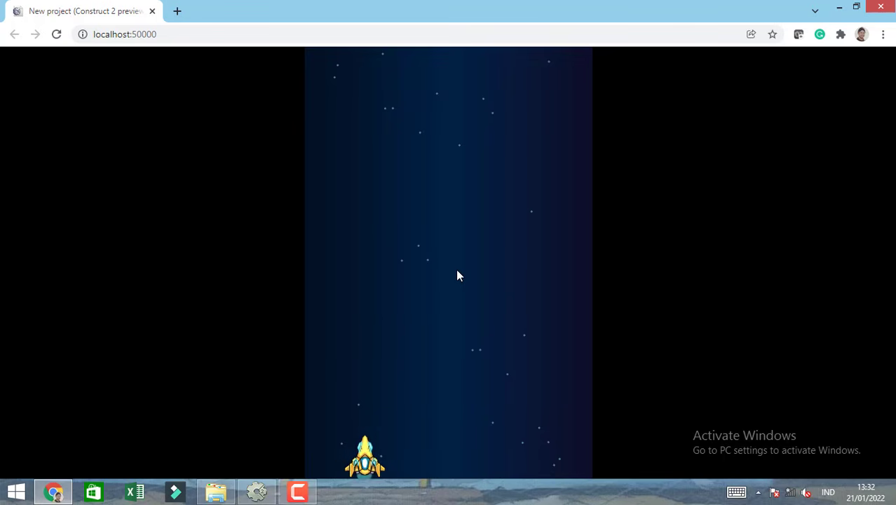
Keep flying the ship sideways and upward in the preview to check the pinned thrust, and close the preview.
key(Right)
key(Up)
key(Right)
key(Left)
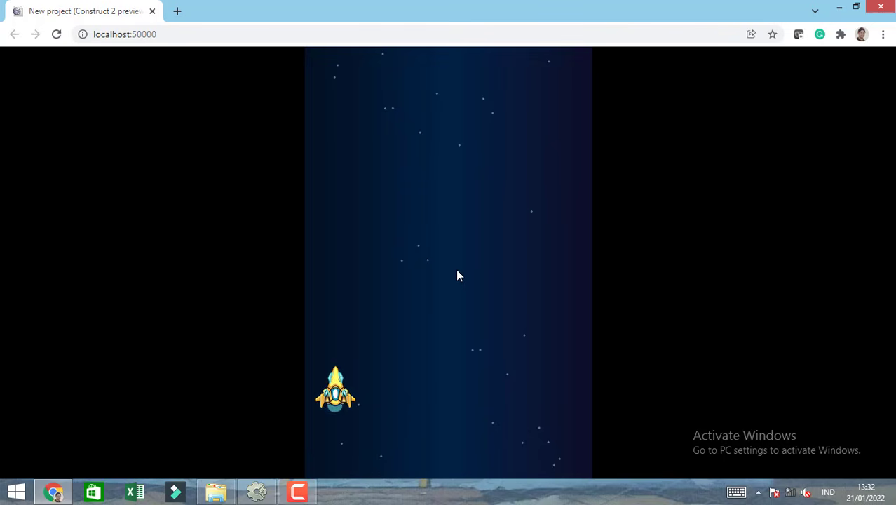
key(Right)
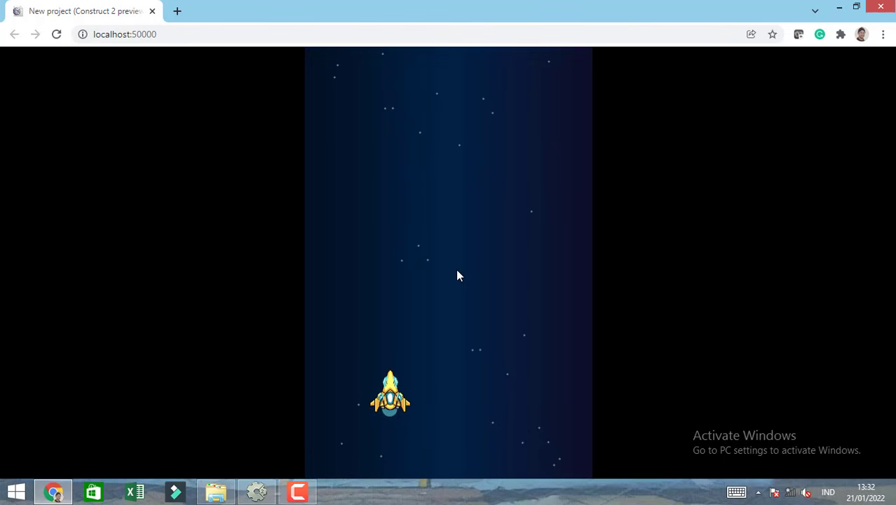
click(152, 11)
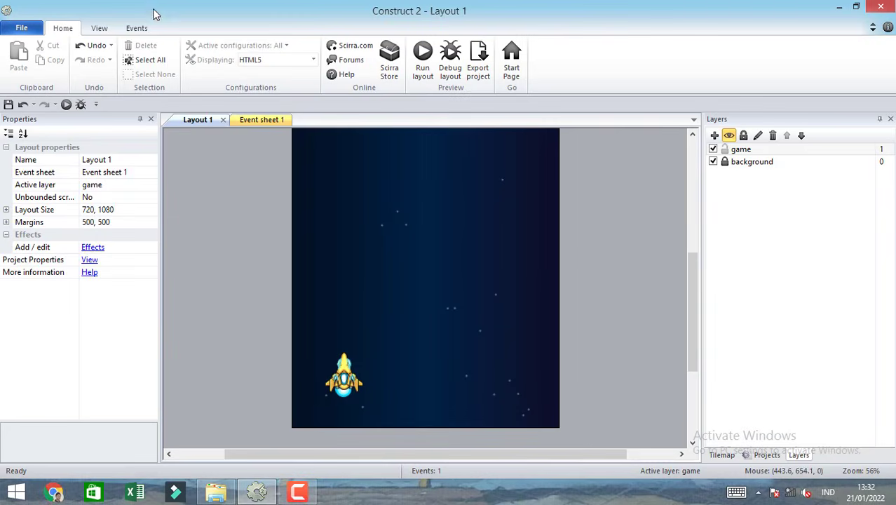
Import player_laser.png from the space shooter assets folder as a sprite outside the layout's left edge, at about -57, 799.
click(344, 375)
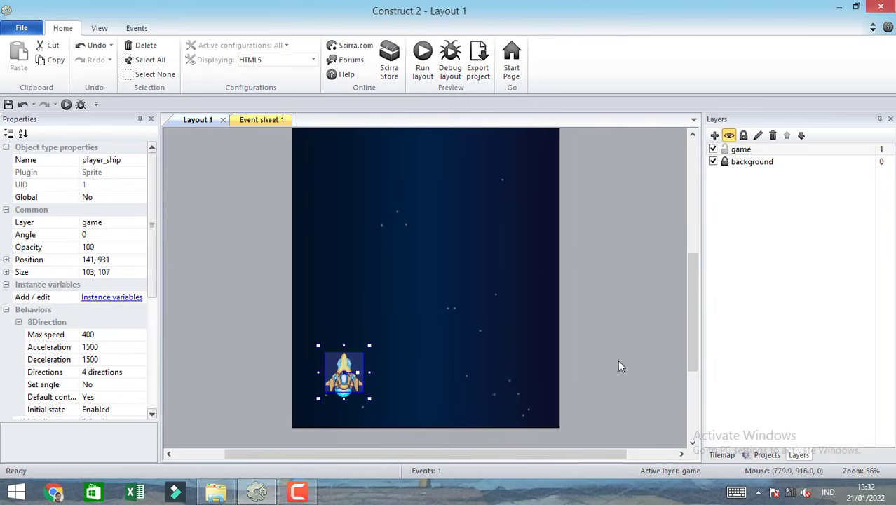
drag(693, 345, 694, 336)
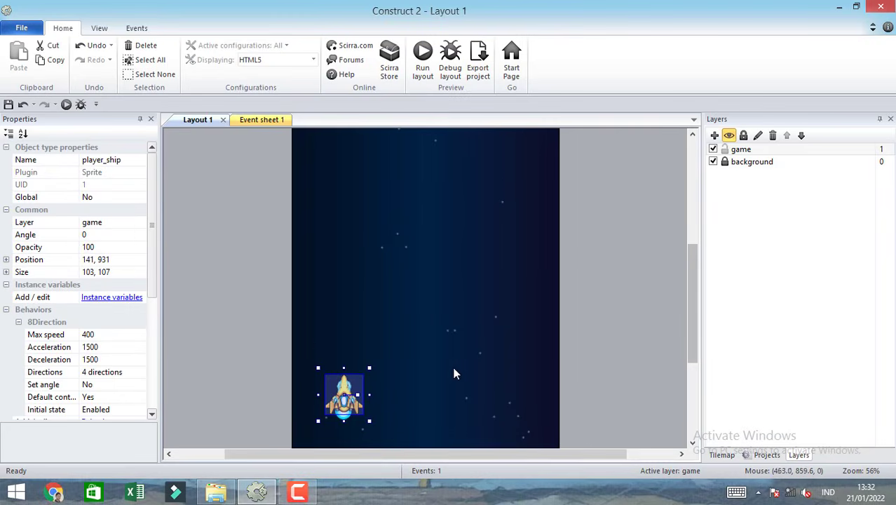
click(216, 492)
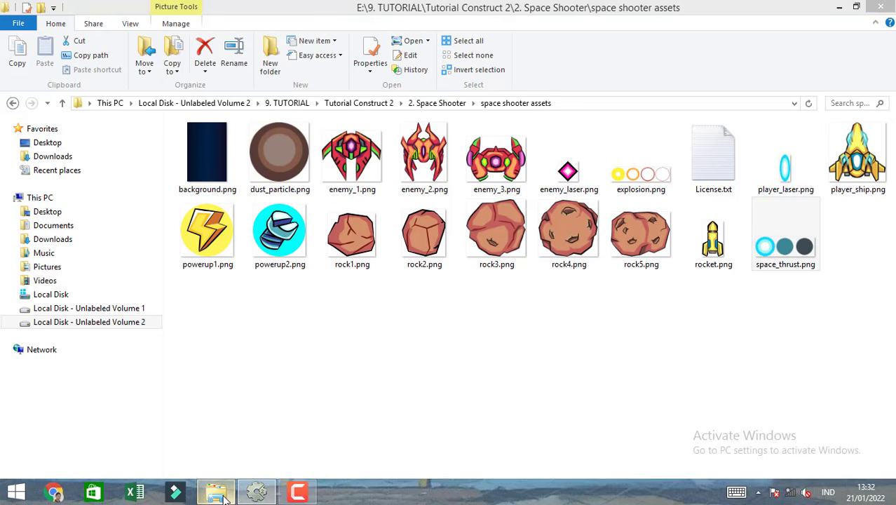
click(797, 178)
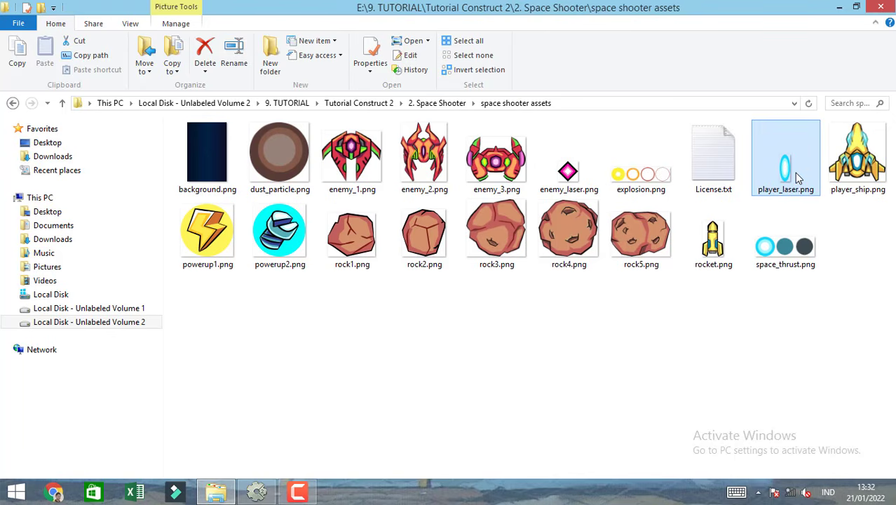
click(256, 492)
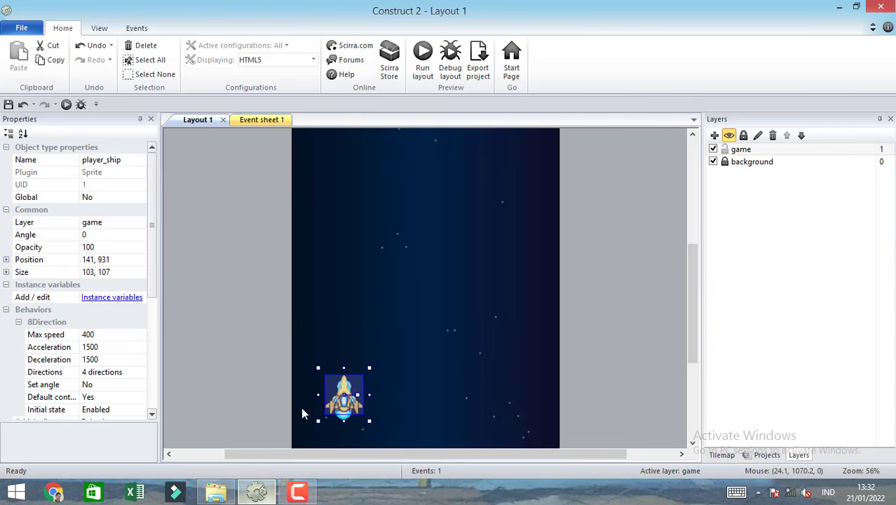
click(247, 322)
click(216, 492)
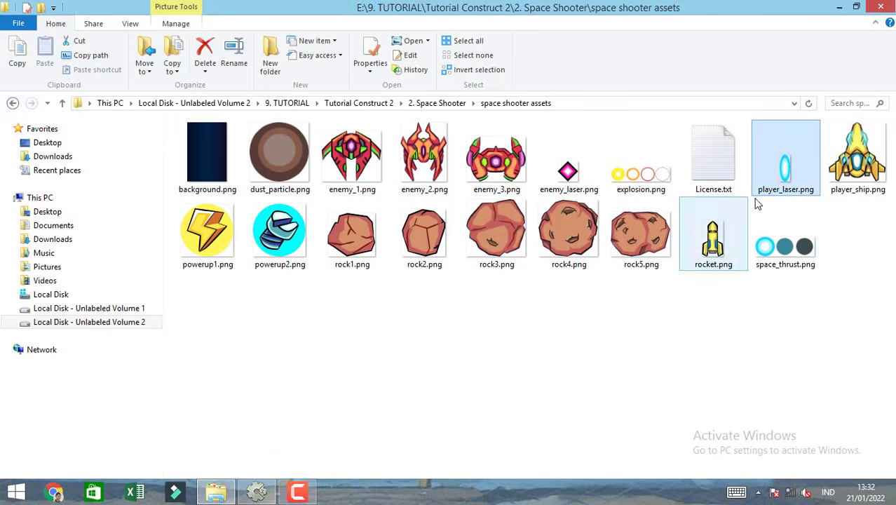
drag(785, 169, 270, 345)
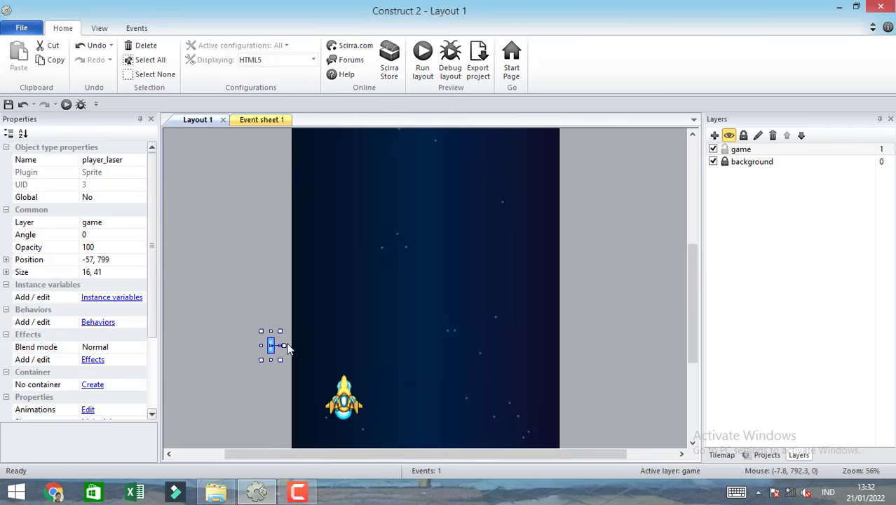
Rotate the player_laser image 90 degrees clockwise so it lies horizontally, and close the image editor.
double_click(270, 346)
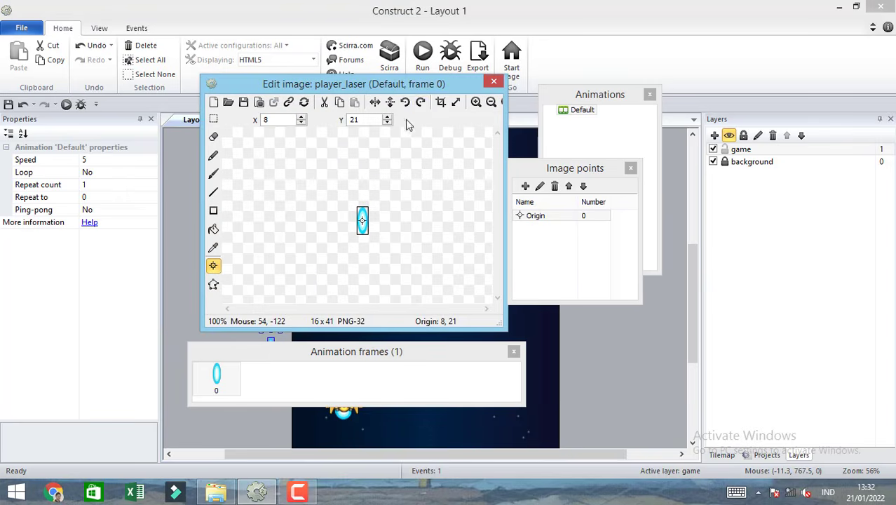
click(421, 102)
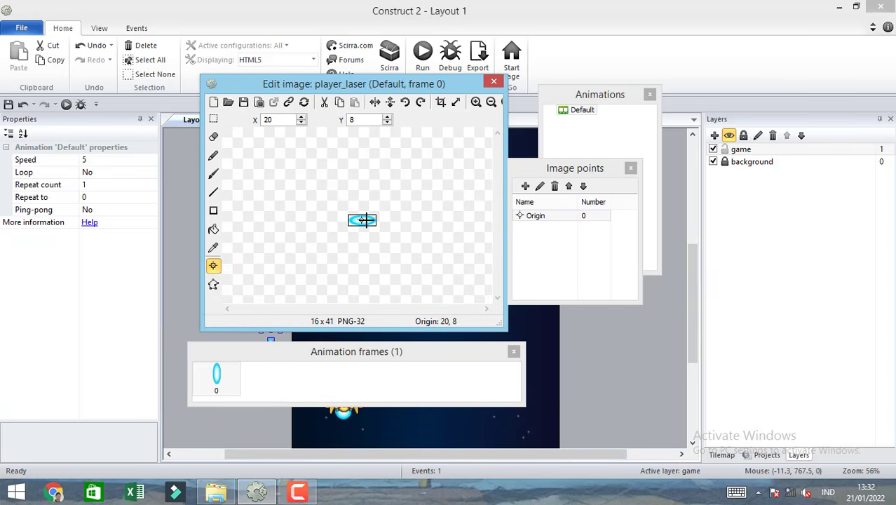
click(494, 81)
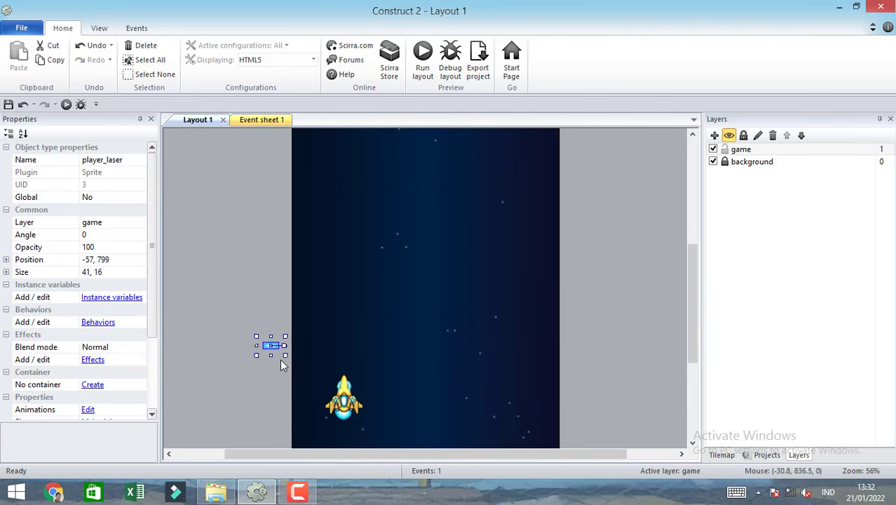
Add the Bullet behavior to the player_laser sprite and close its behaviors list.
click(104, 324)
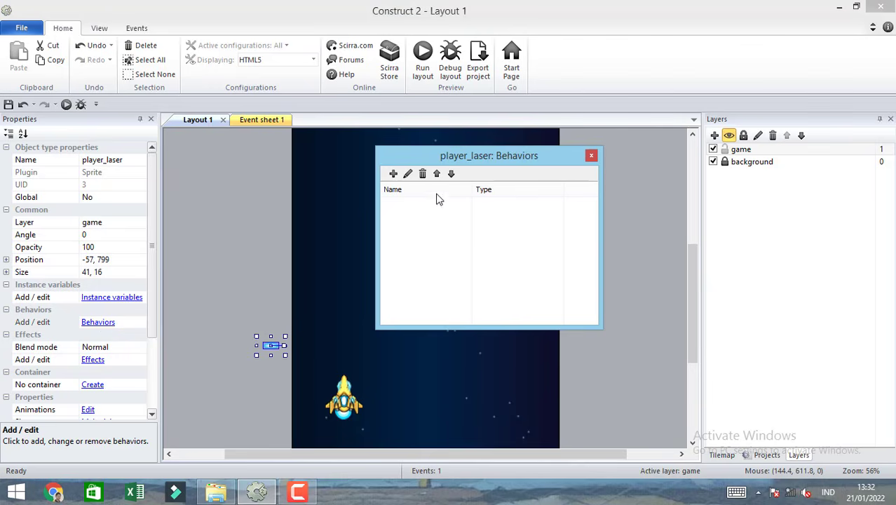
click(393, 173)
drag(696, 210, 696, 286)
click(479, 243)
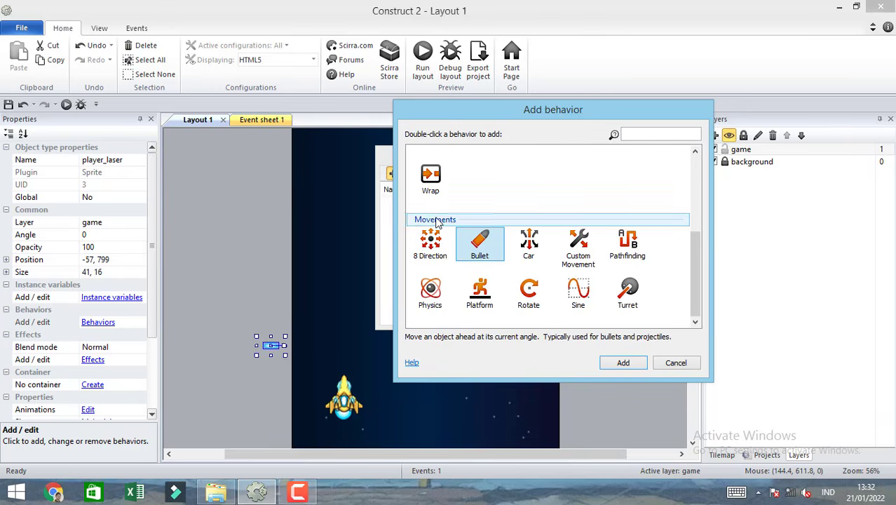
double_click(483, 244)
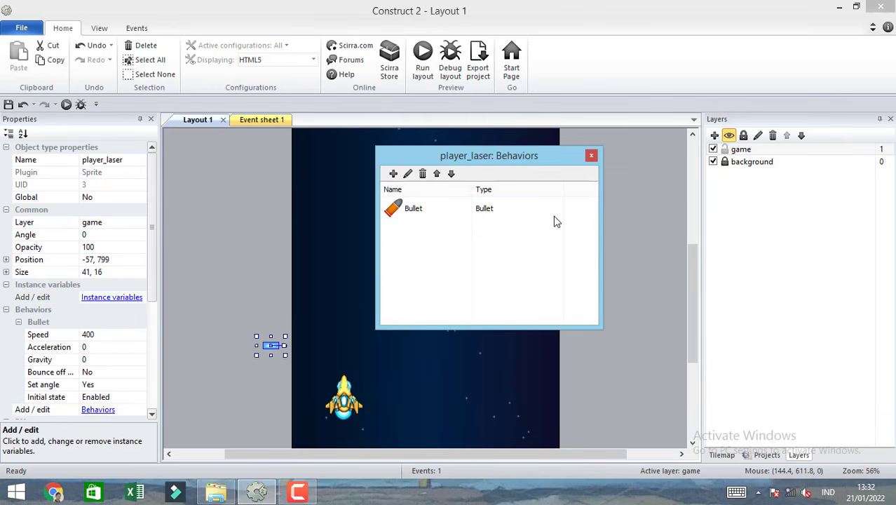
click(591, 155)
Run the layout, move the ship left, right, up and down in the preview, and close the preview.
click(423, 53)
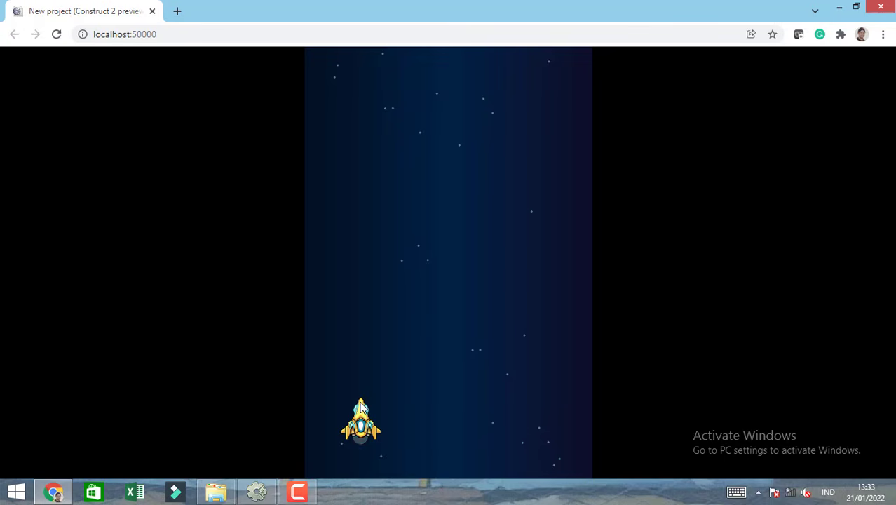
key(Right)
key(Left)
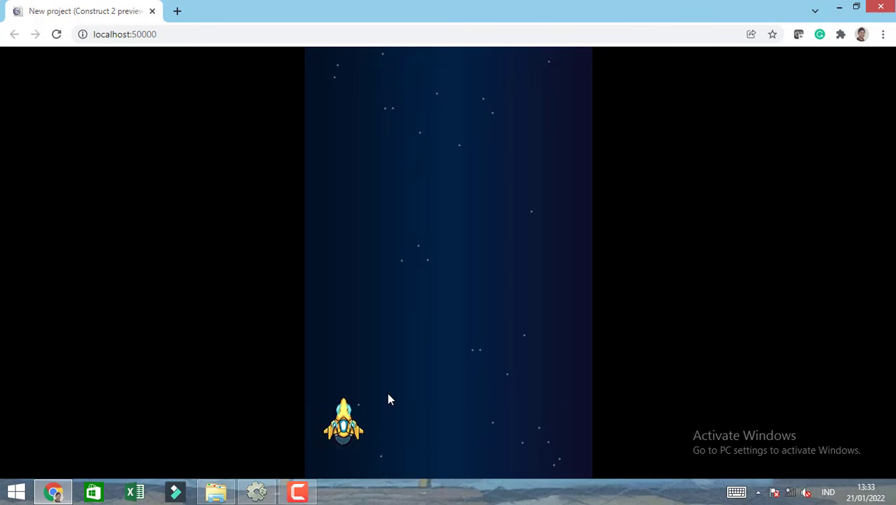
key(Up)
key(Down)
key(Up)
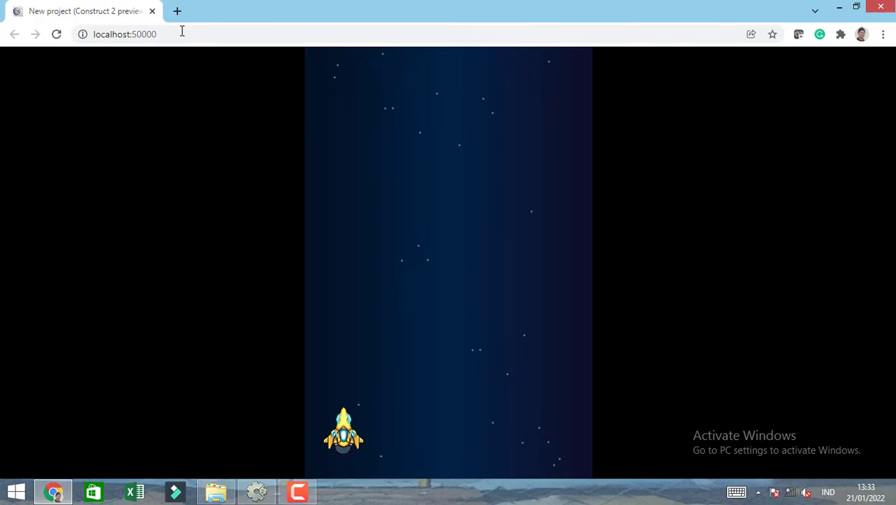
click(152, 11)
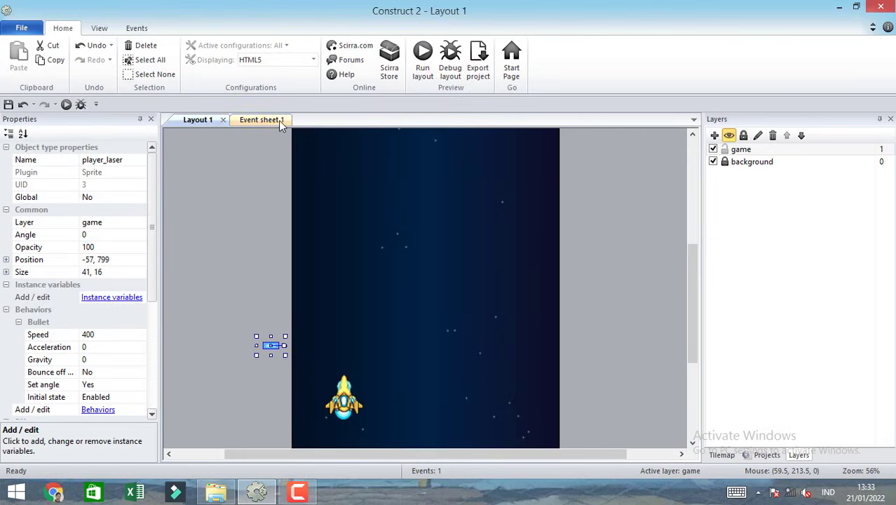
click(279, 120)
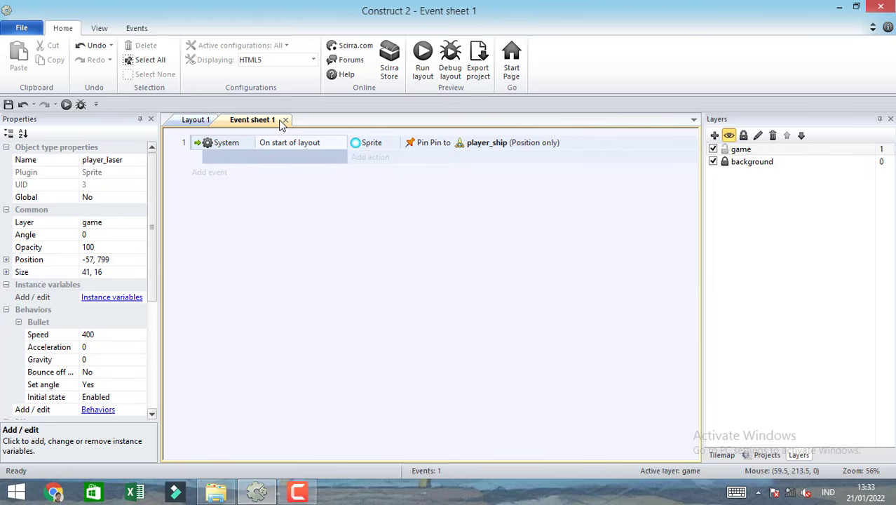
click(218, 176)
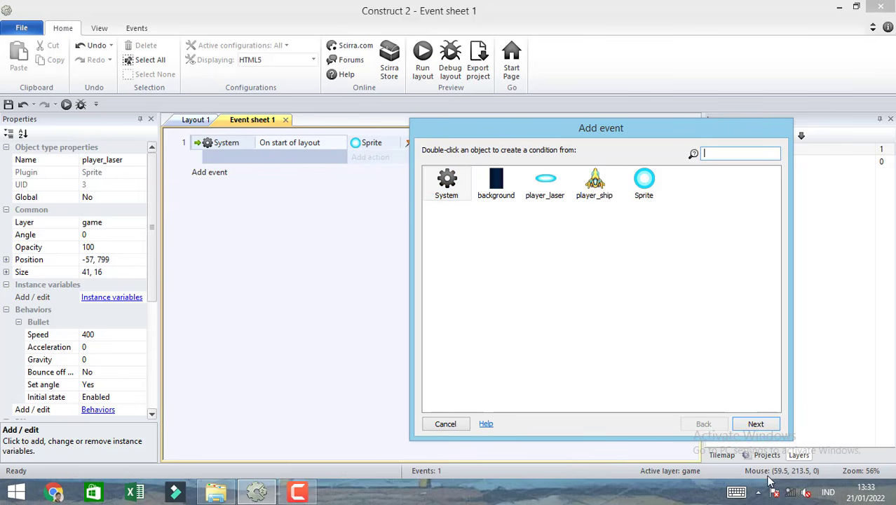
click(445, 424)
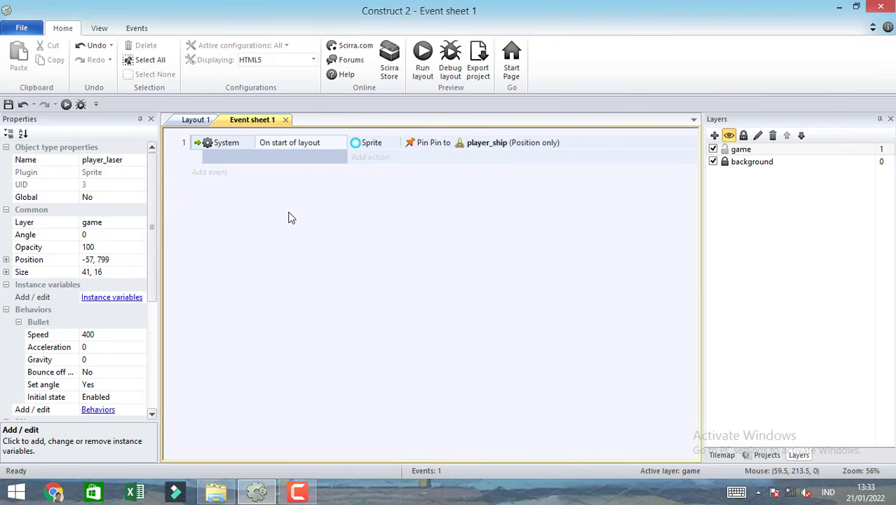
Insert a Keyboard input object into the project from Layout 1.
click(200, 120)
double_click(277, 167)
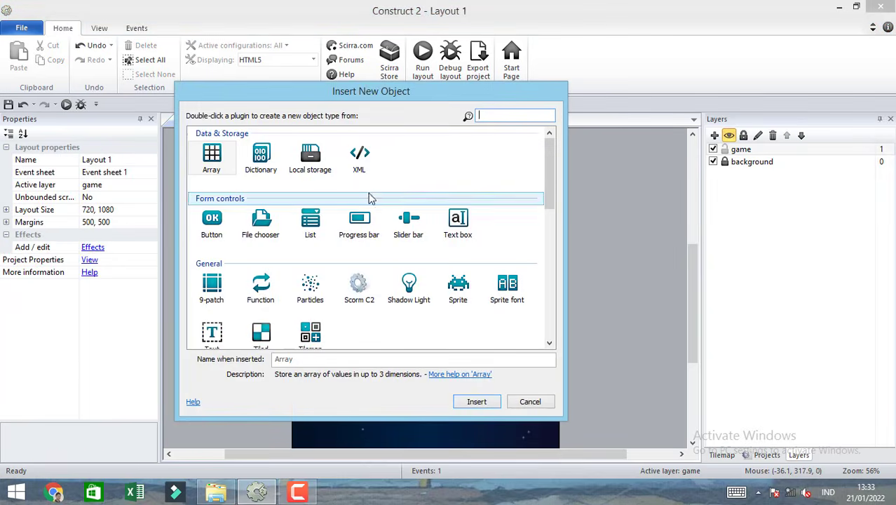
drag(549, 201, 549, 237)
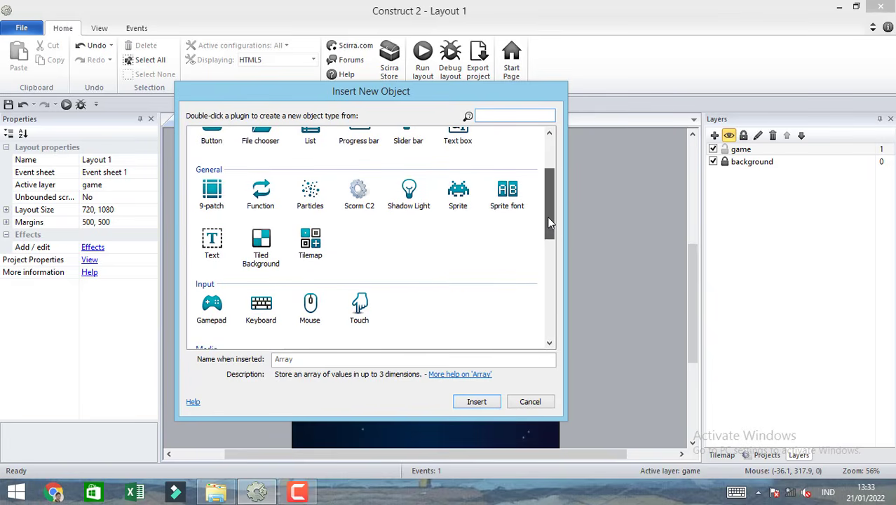
double_click(259, 315)
In Event sheet 1, add a Keyboard "Key is down" event for the Space key.
click(283, 140)
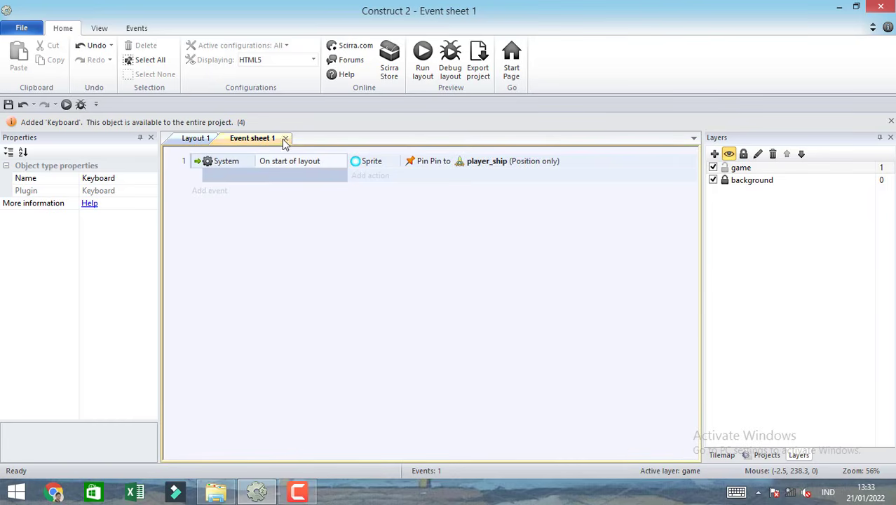
click(216, 194)
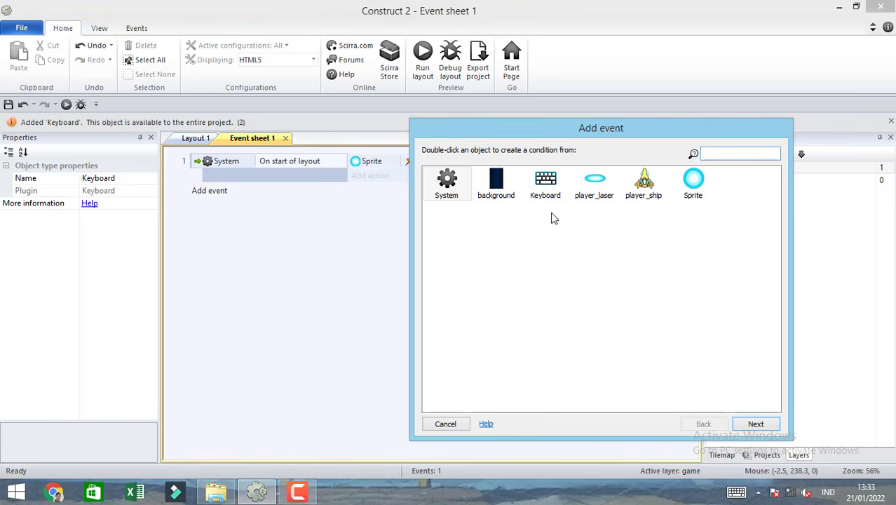
double_click(548, 184)
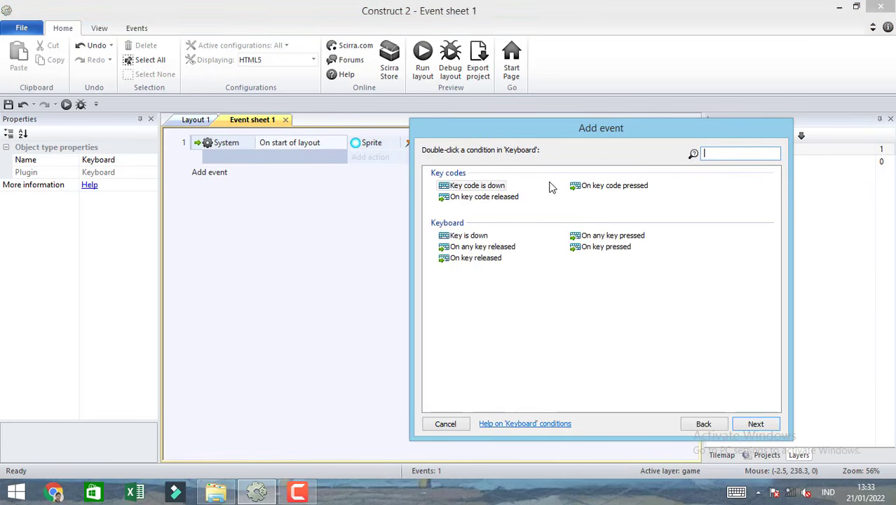
double_click(479, 239)
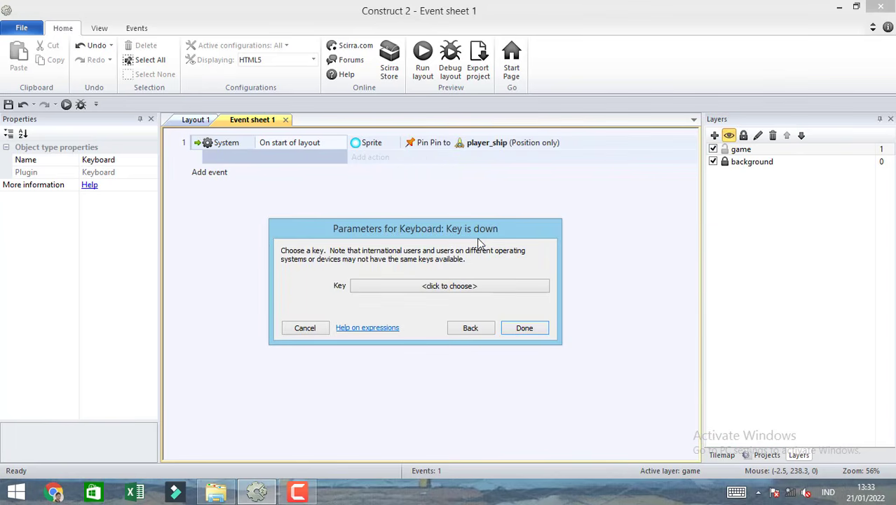
click(480, 287)
key(space)
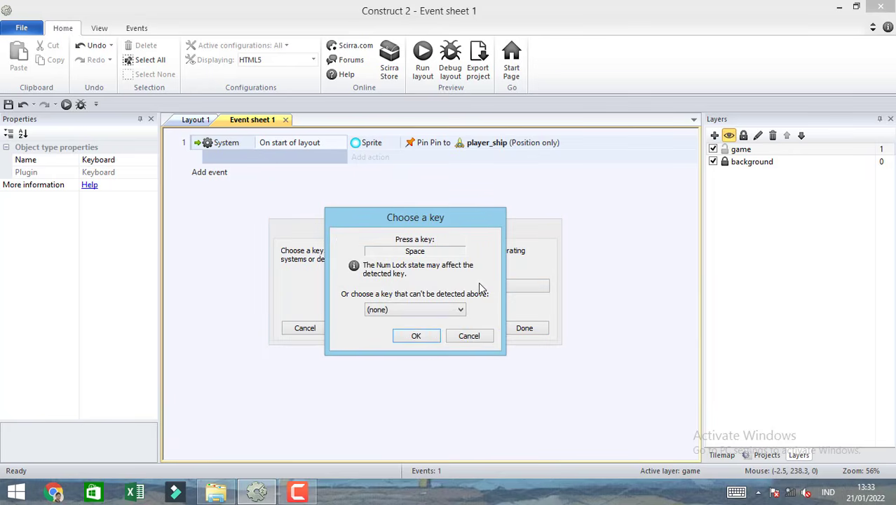
click(418, 337)
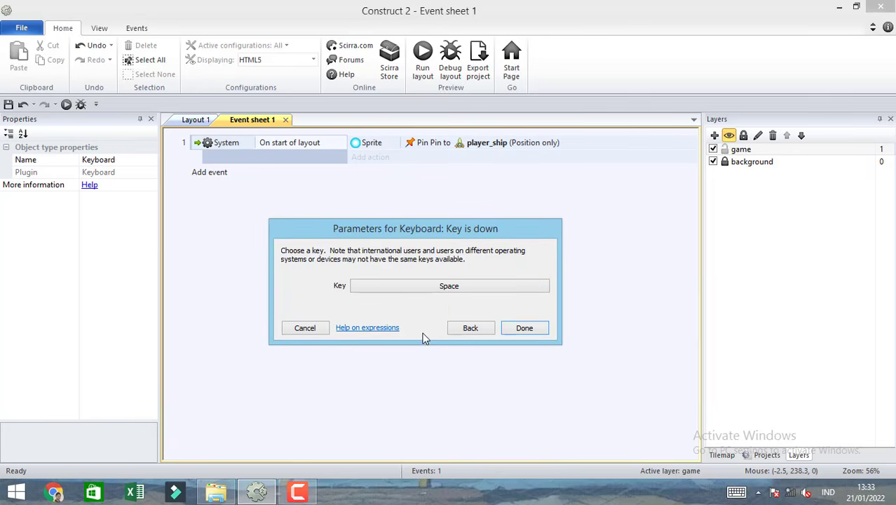
click(525, 328)
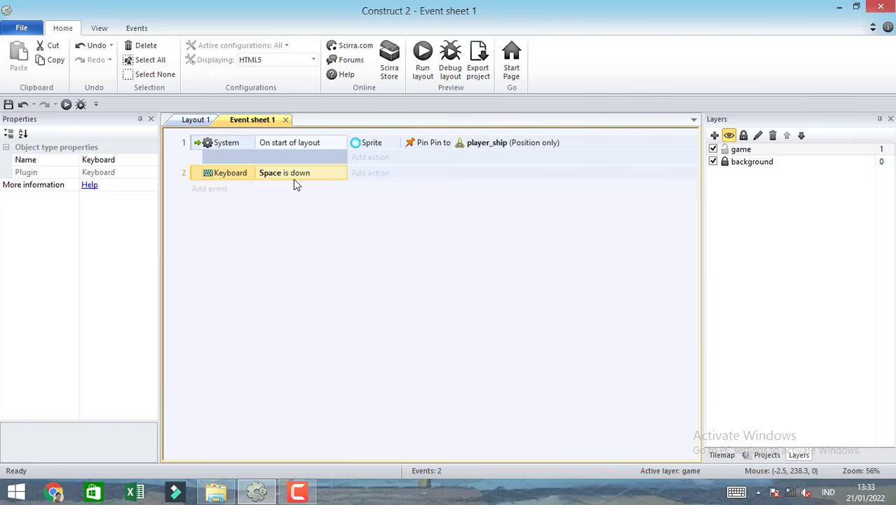
Add a System "Every X seconds" sub-event with a 0.1-second interval under the "Space is down" event.
double_click(199, 178)
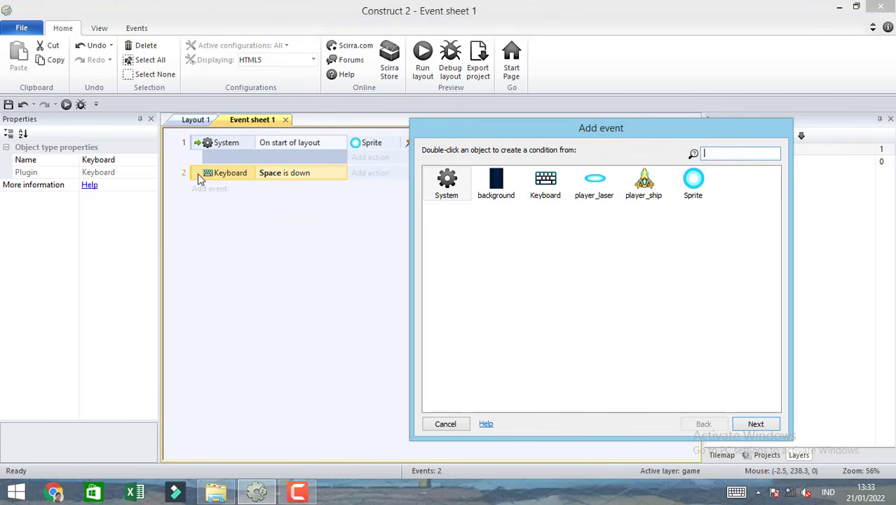
double_click(447, 184)
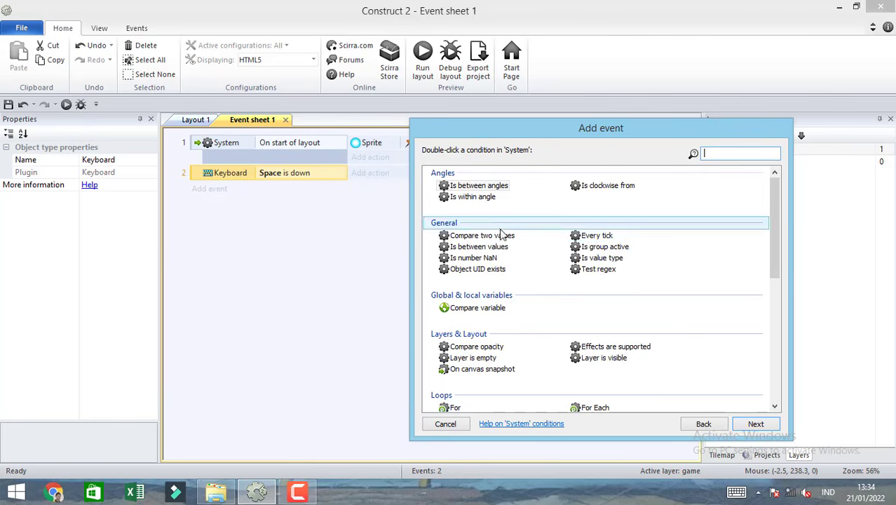
text(eve)
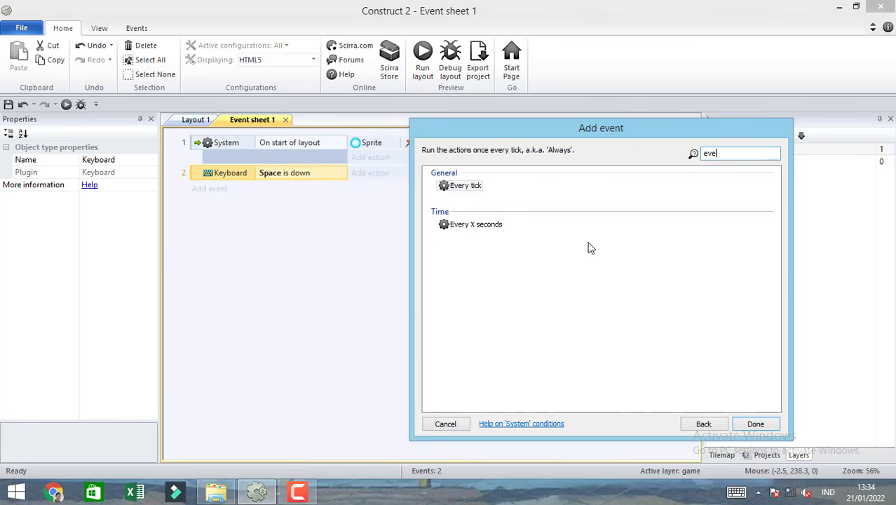
click(475, 228)
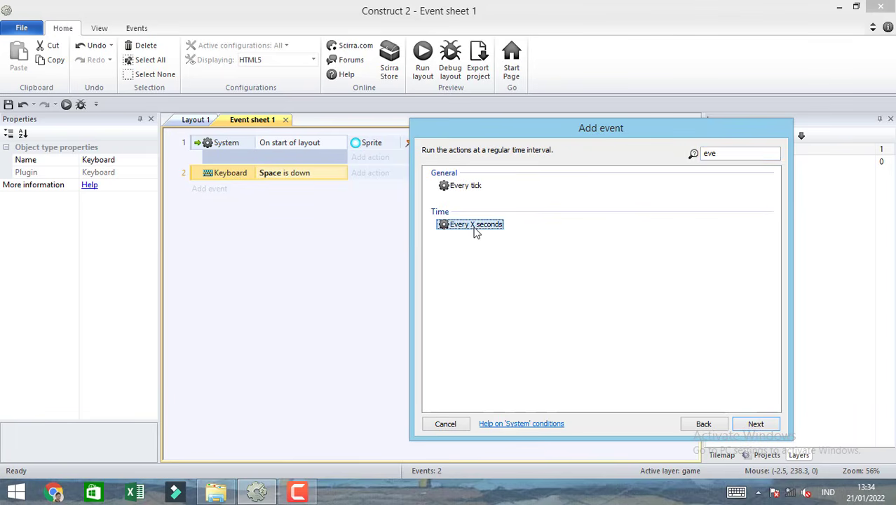
double_click(475, 229)
text(0.1)
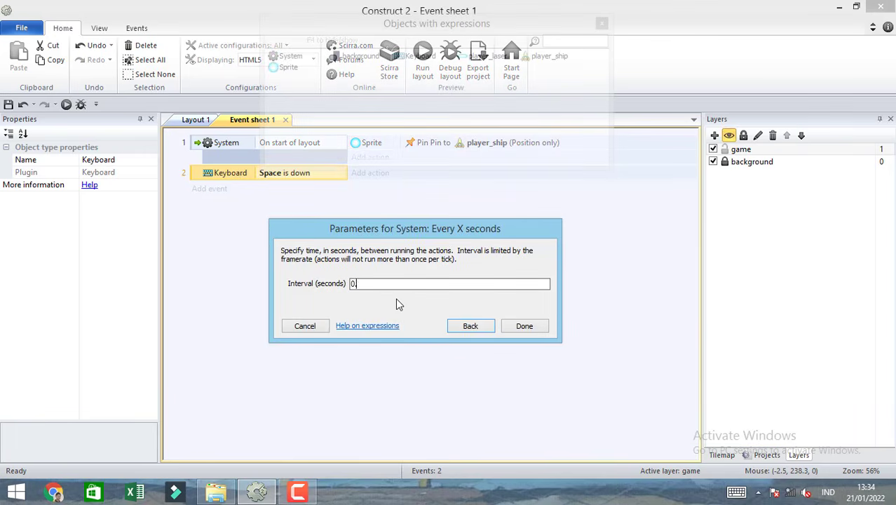
click(523, 326)
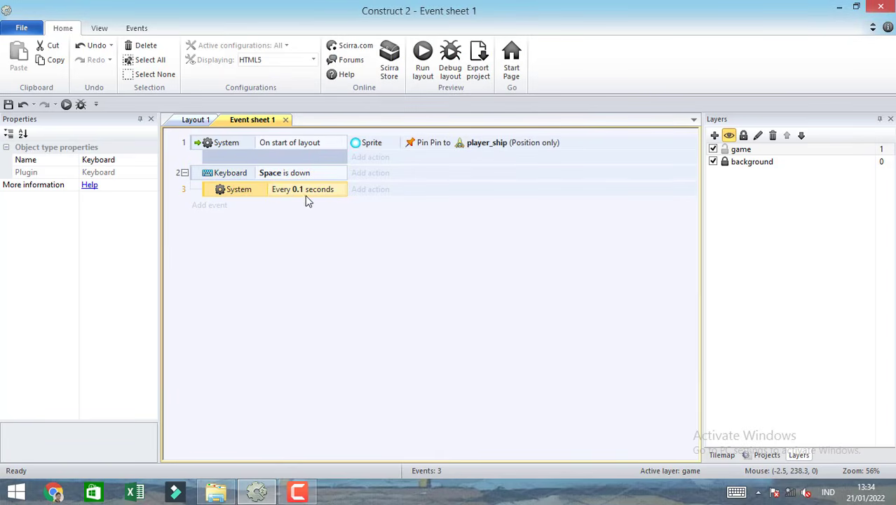
Give the 0.1-second sub-event a player_ship action that spawns player_laser on layer "game" at image point 1.
click(368, 191)
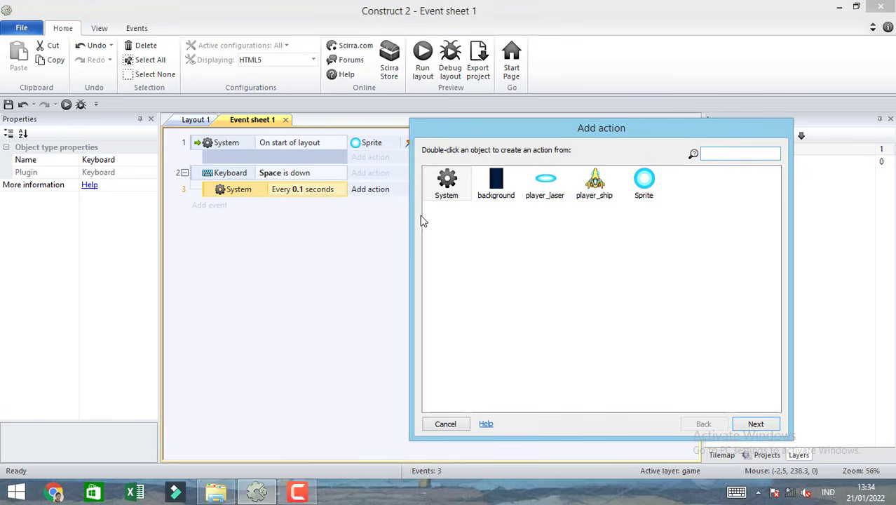
double_click(595, 187)
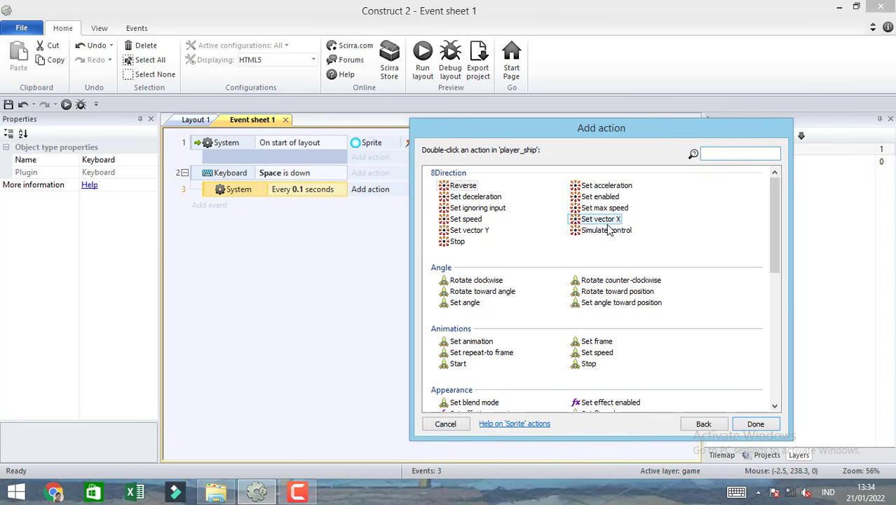
text(spa)
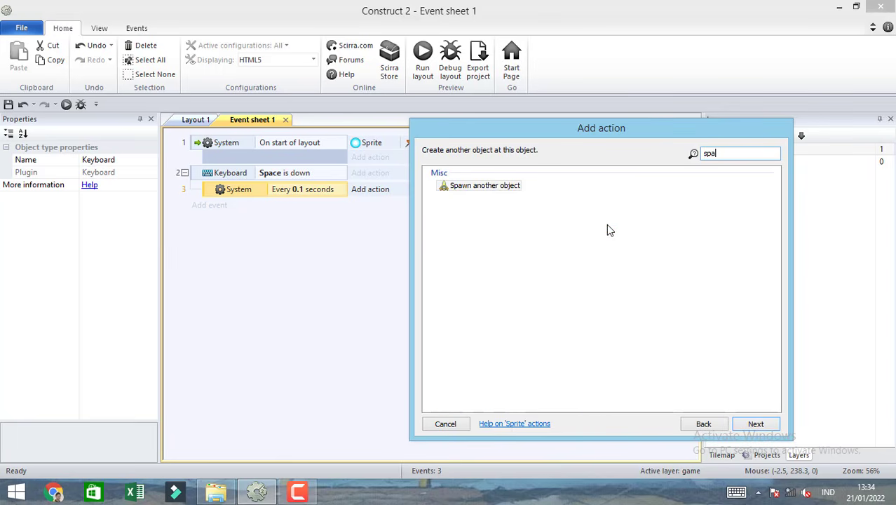
double_click(486, 187)
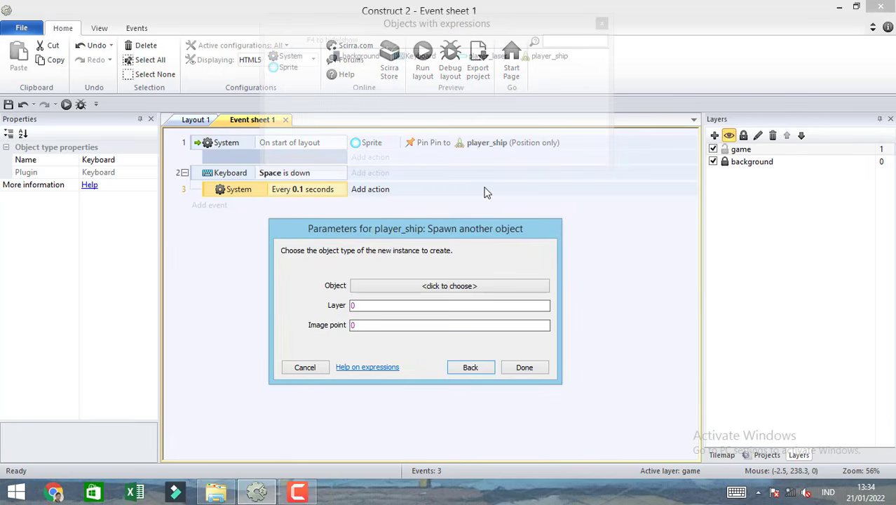
click(449, 288)
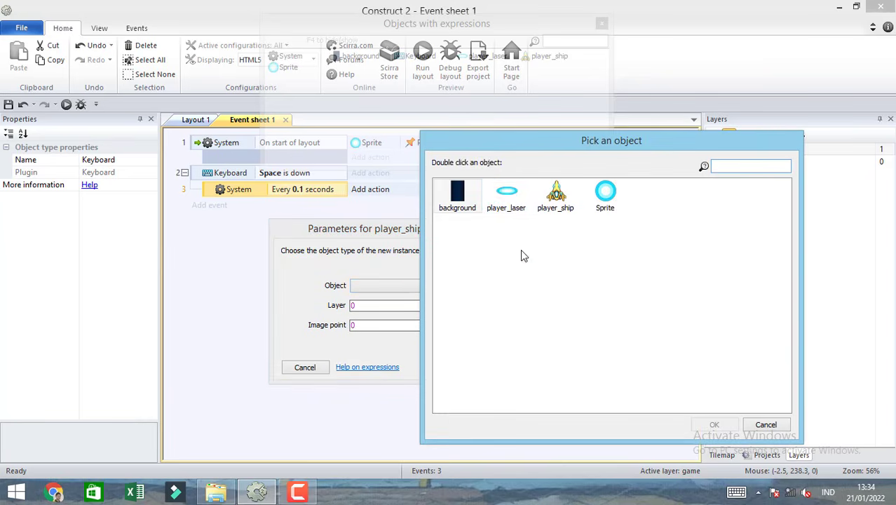
click(513, 202)
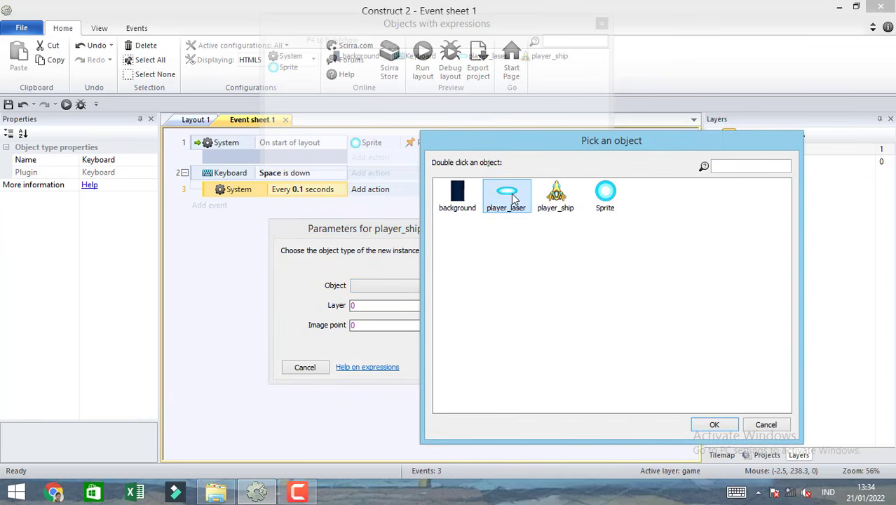
double_click(512, 198)
click(377, 319)
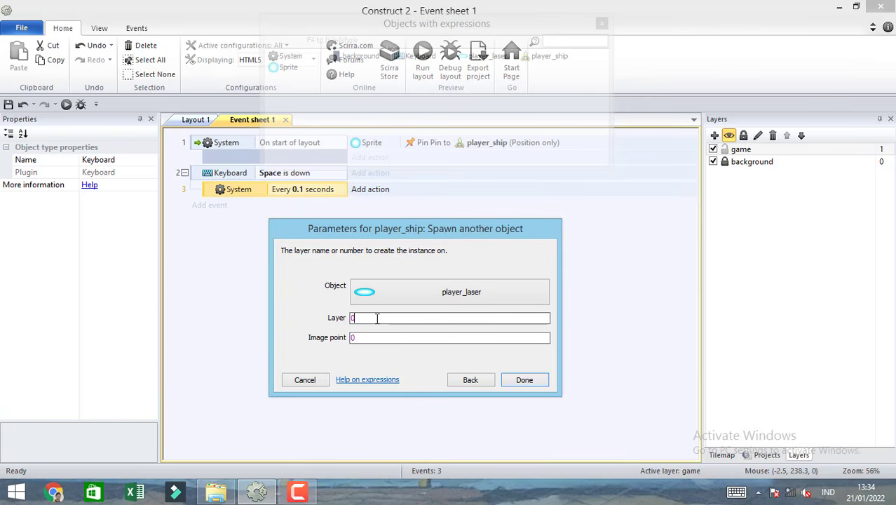
text(")
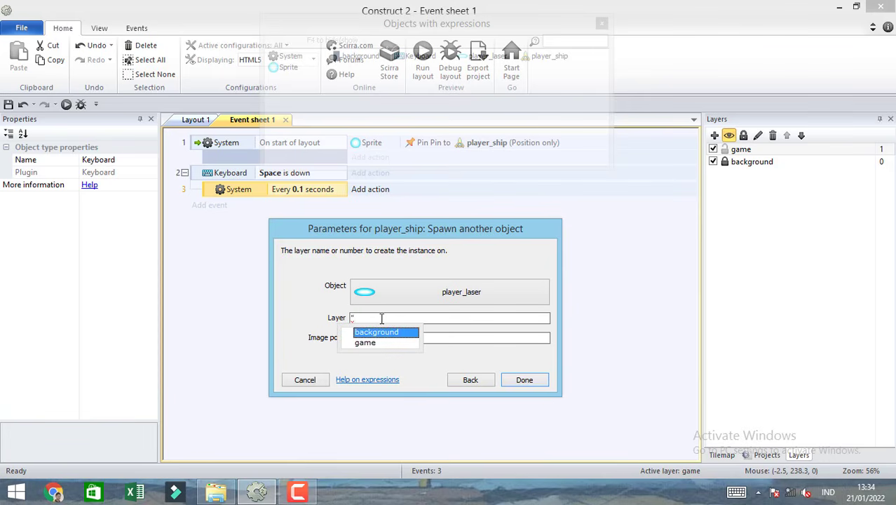
click(377, 342)
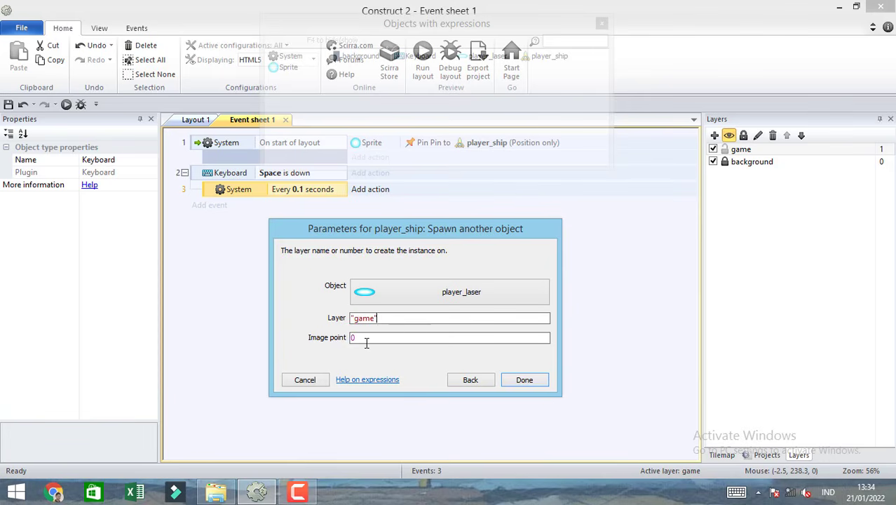
click(366, 339)
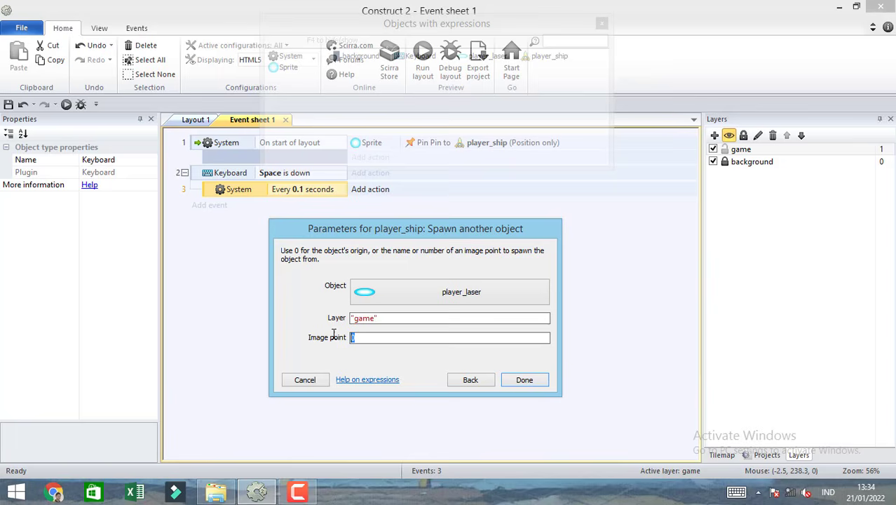
click(523, 380)
In Layout 1, add an image point to the player_ship sprite at the ship's nose, at about X 52, Y 4.
click(197, 120)
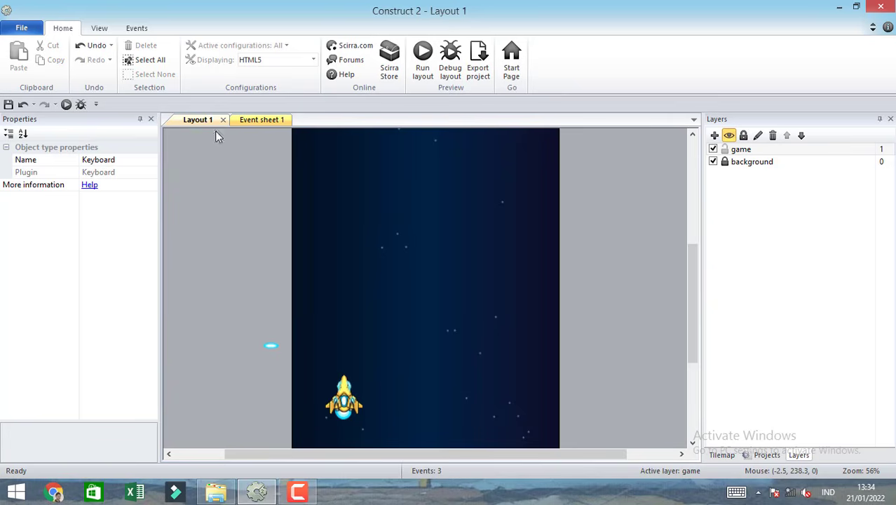
double_click(343, 384)
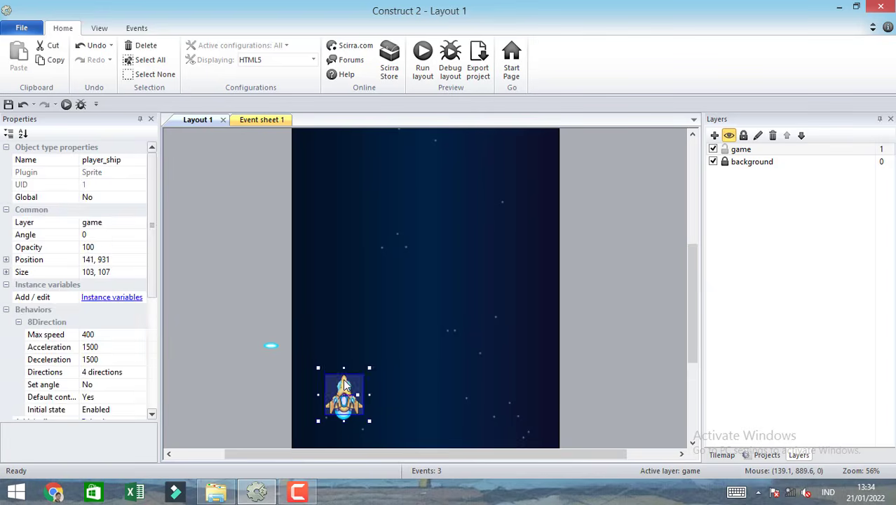
click(525, 186)
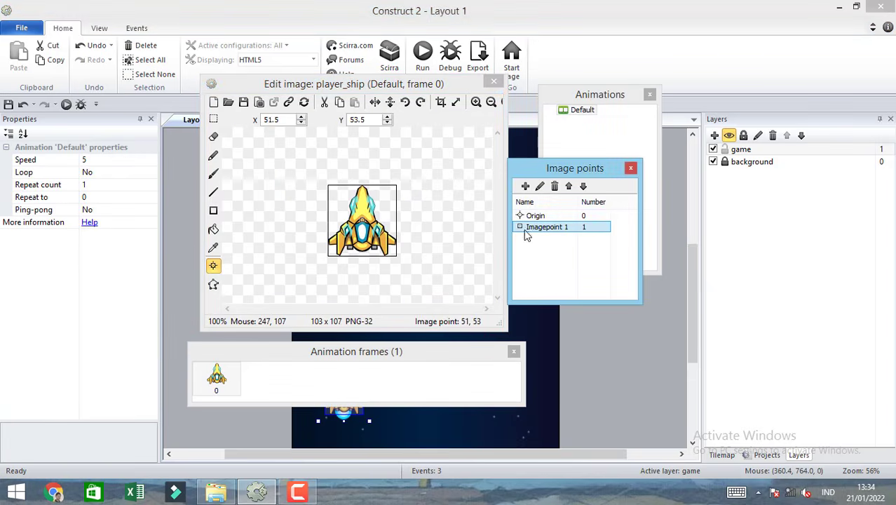
click(365, 188)
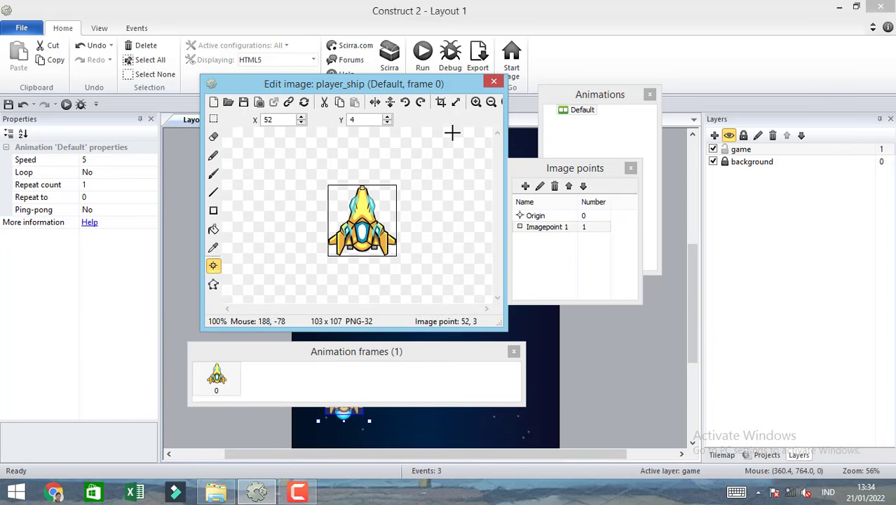
click(493, 84)
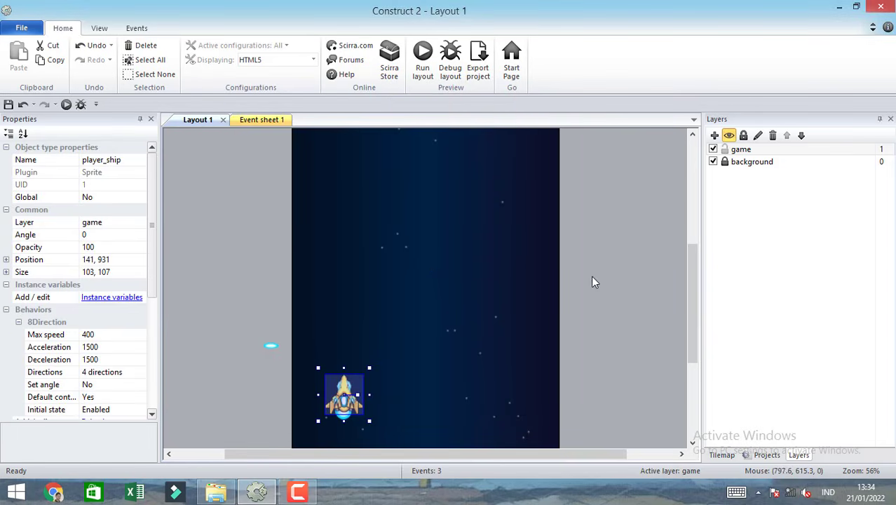
Run the layout, fire lasers from the ship in the preview, and close the preview.
click(422, 60)
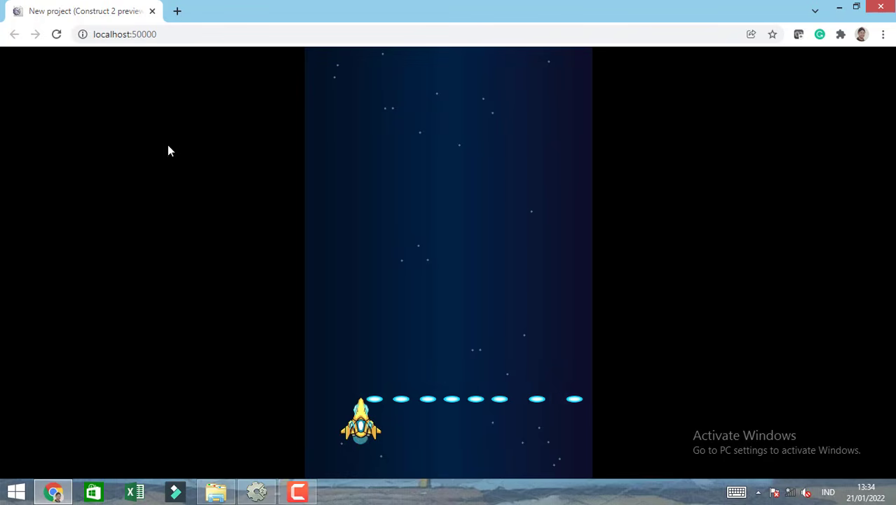
click(152, 12)
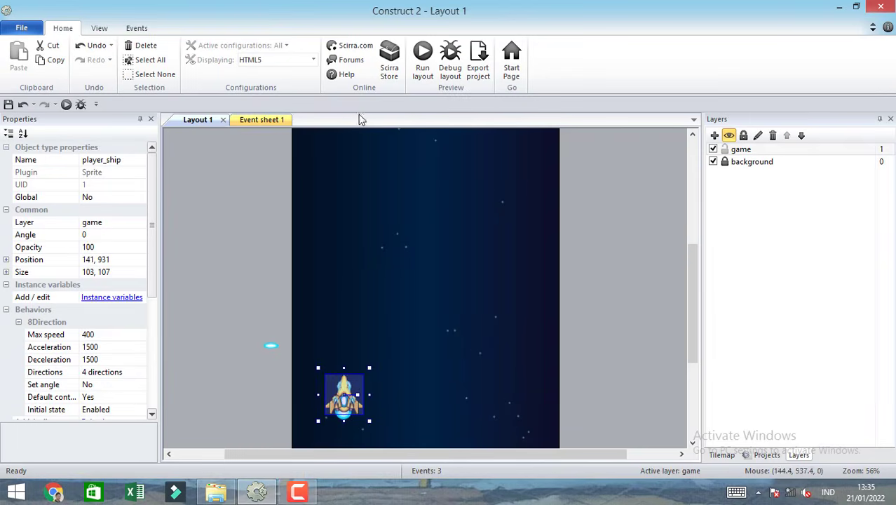
In Event sheet 1, add a player_laser "Set angle" action of -90 degrees to the 0.1-second sub-event.
click(270, 119)
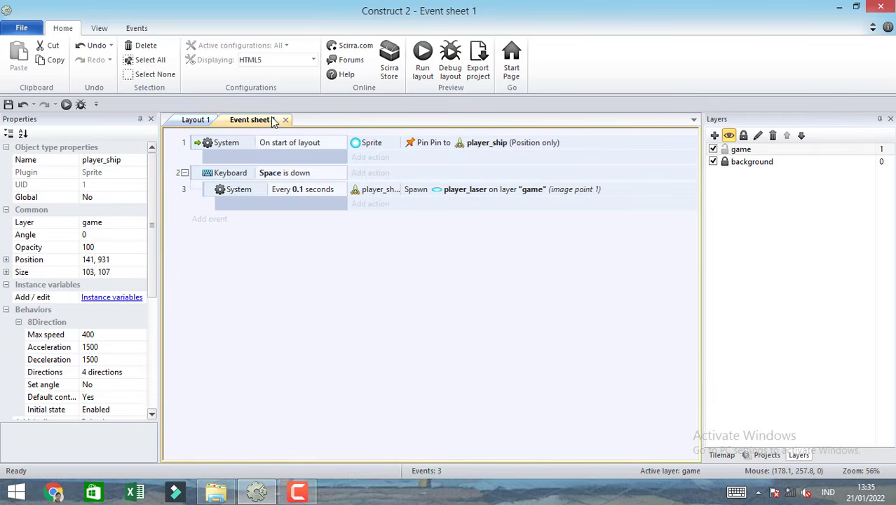
click(368, 204)
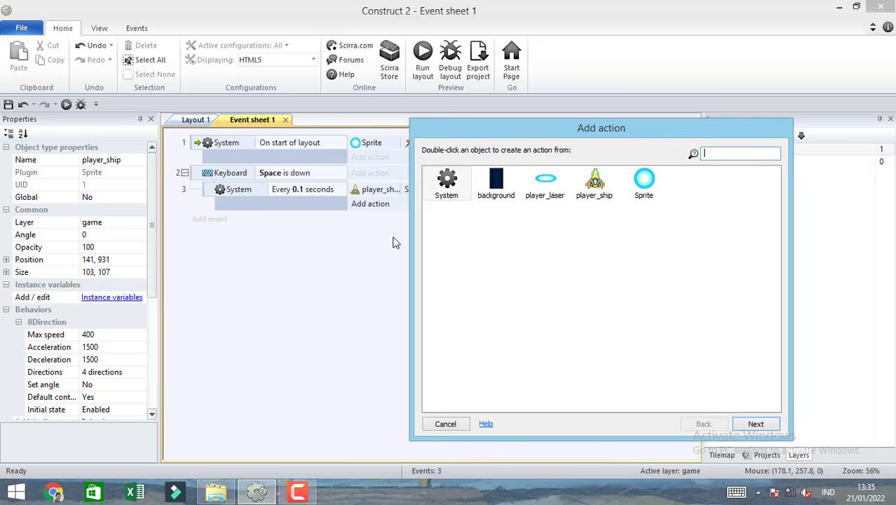
double_click(546, 184)
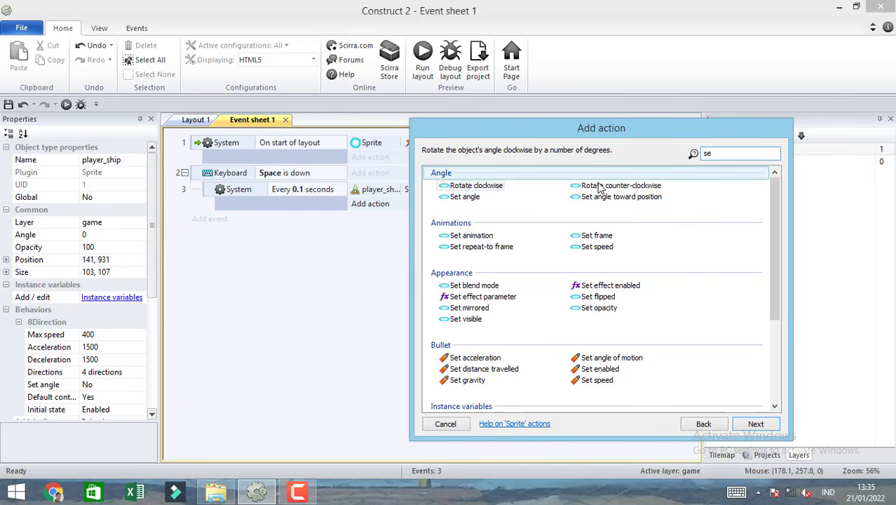
double_click(465, 196)
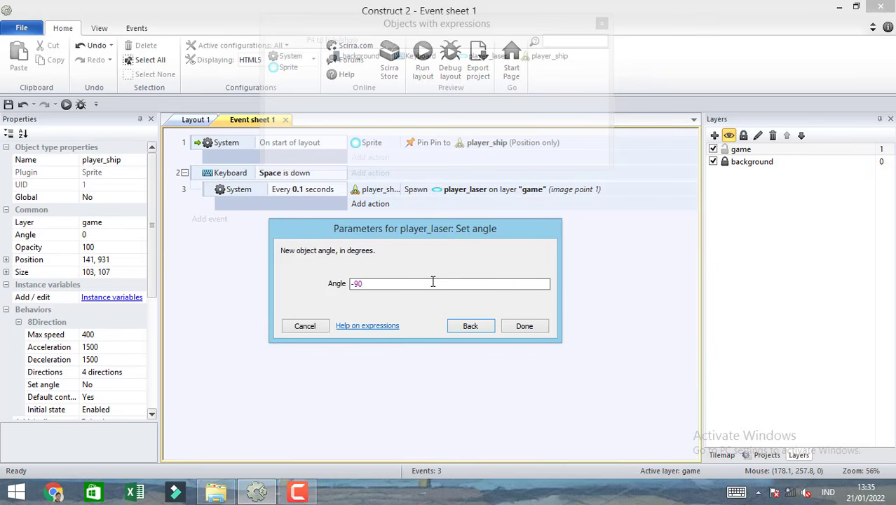
click(524, 326)
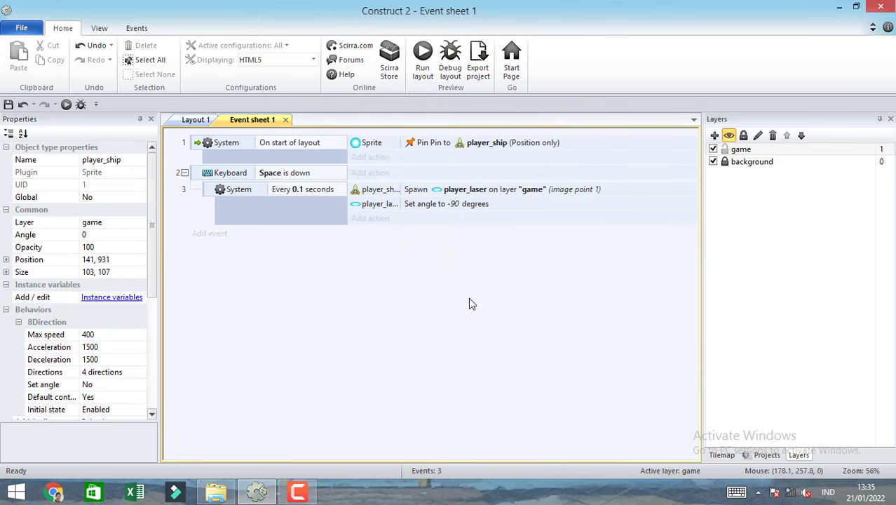
Run the layout, fire lasers while moving the ship right and left, reload the preview, and close it.
click(422, 56)
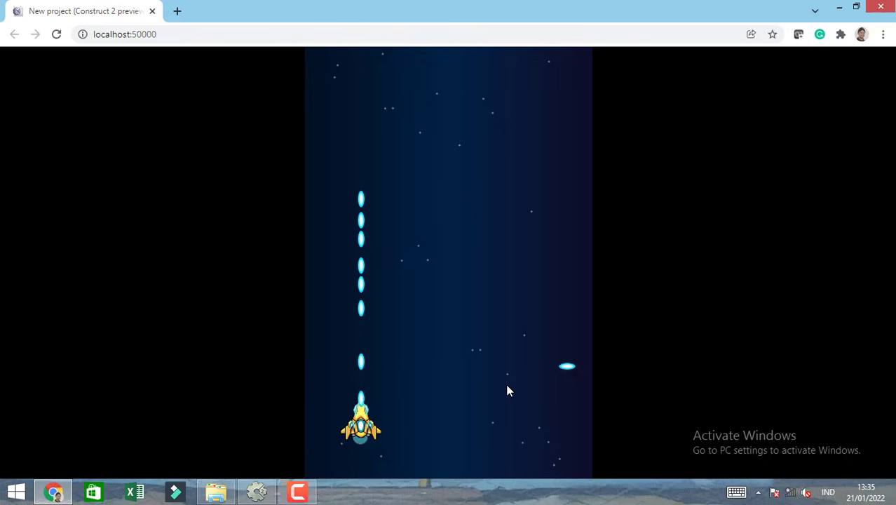
key(Right)
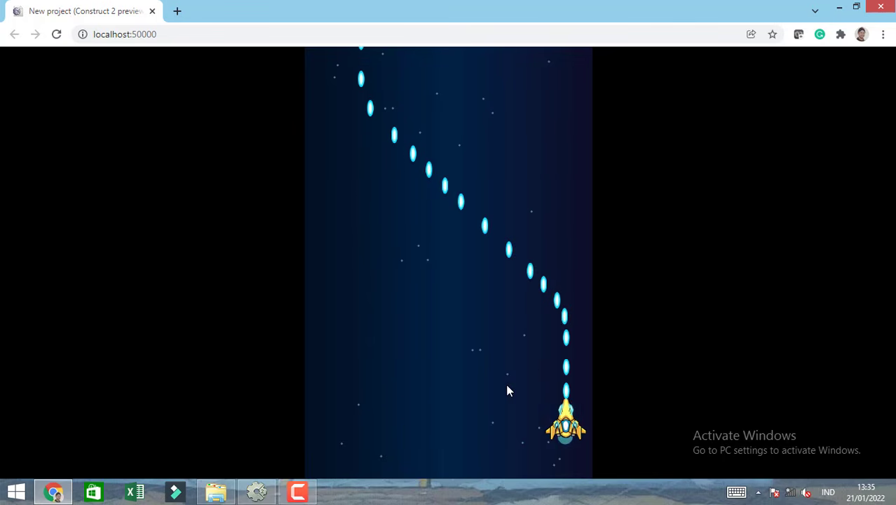
key(Left)
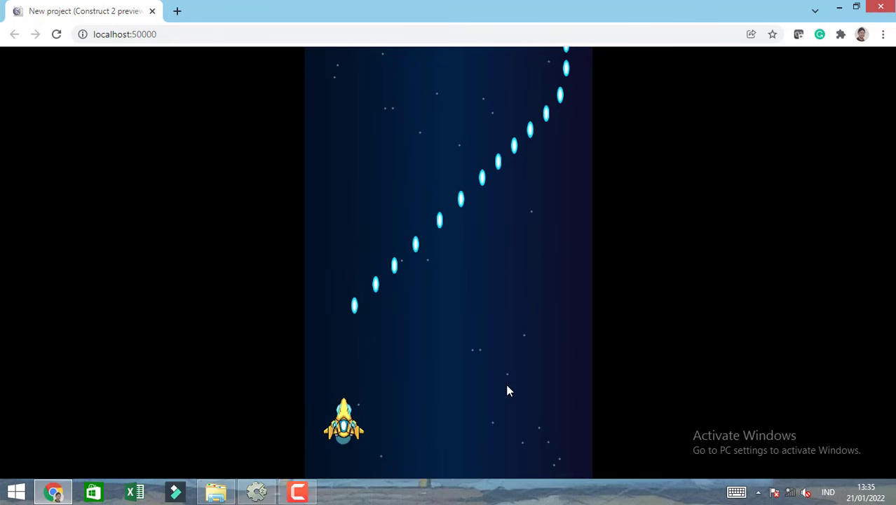
key(Right)
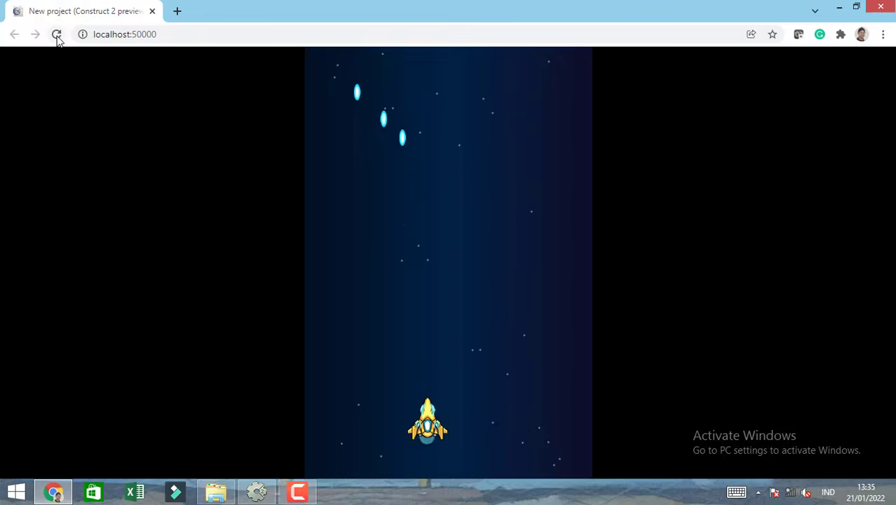
click(56, 34)
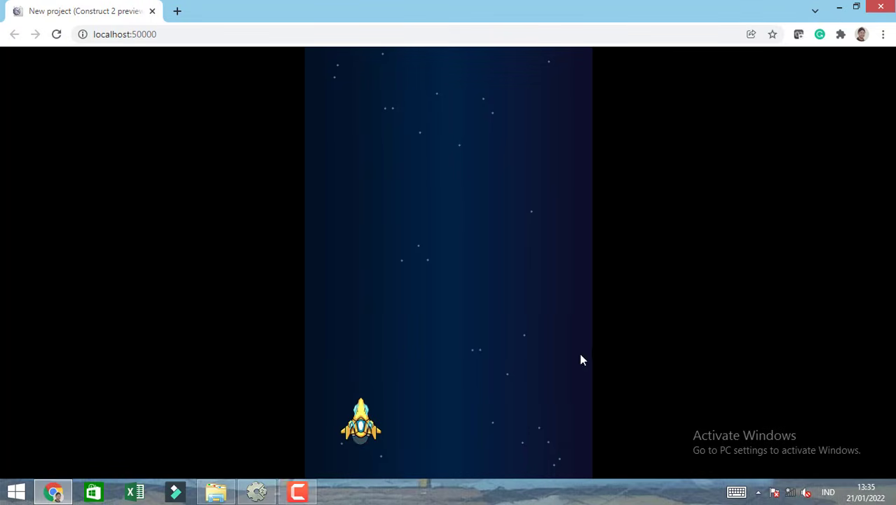
click(151, 12)
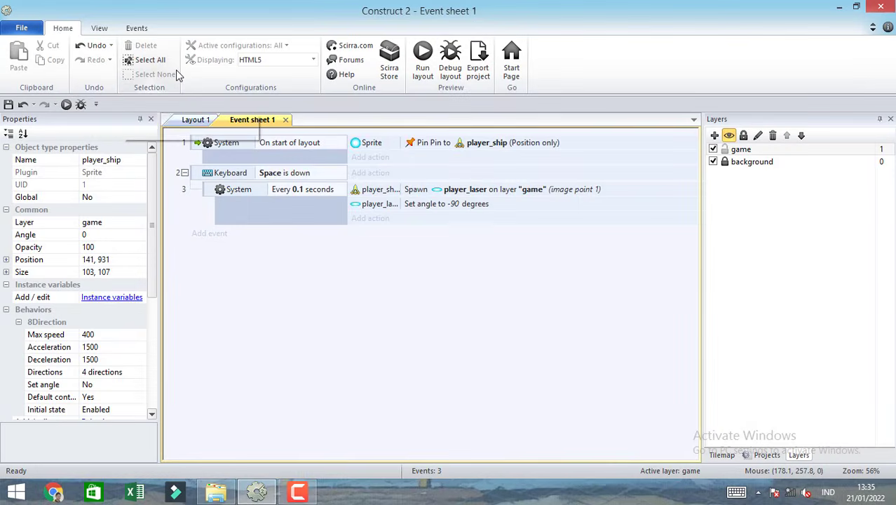
In Event sheet 1, add a new event with the player_laser condition "Is outside layout".
click(212, 234)
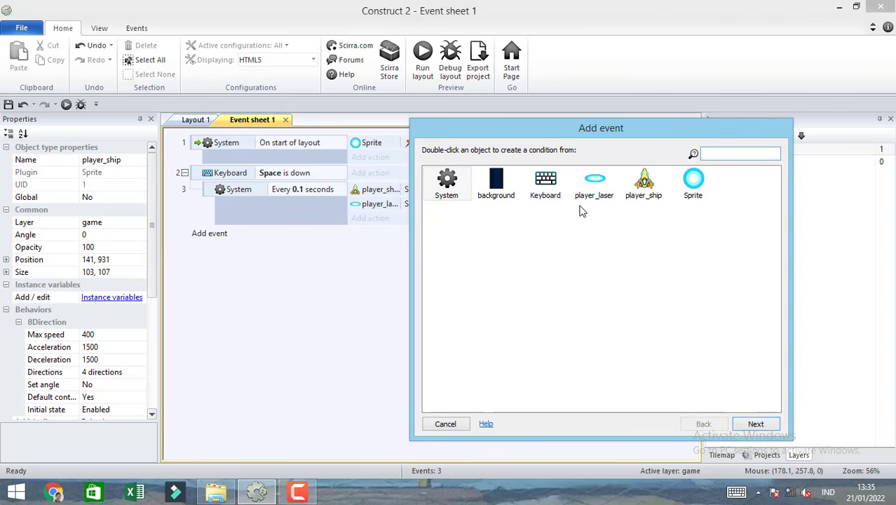
double_click(595, 183)
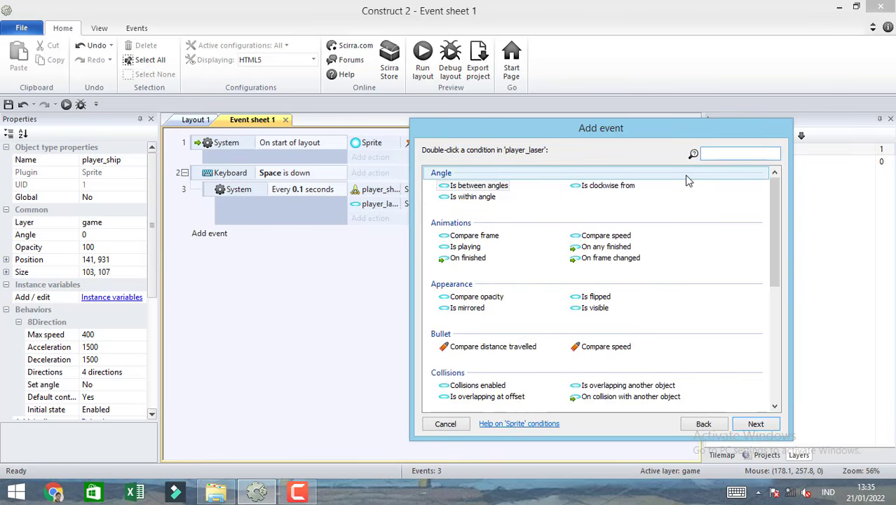
text(is)
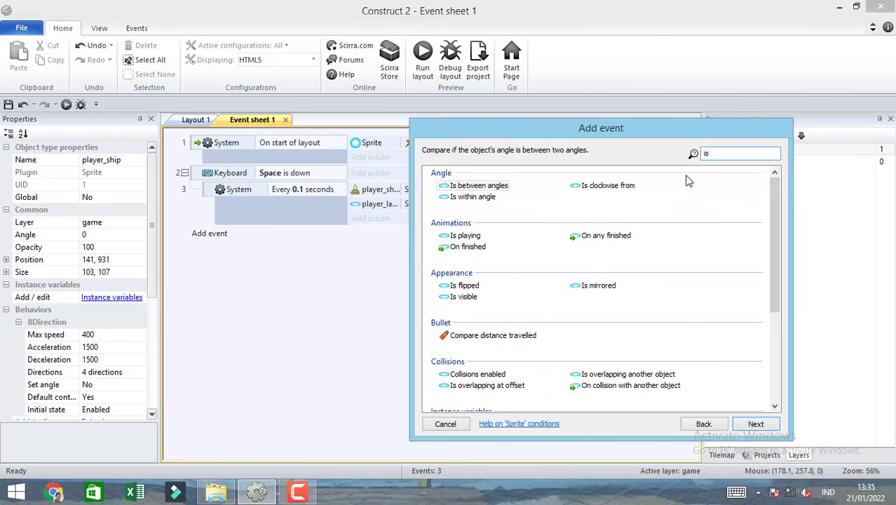
key(BackSpace)
key(BackSpace)
text(out)
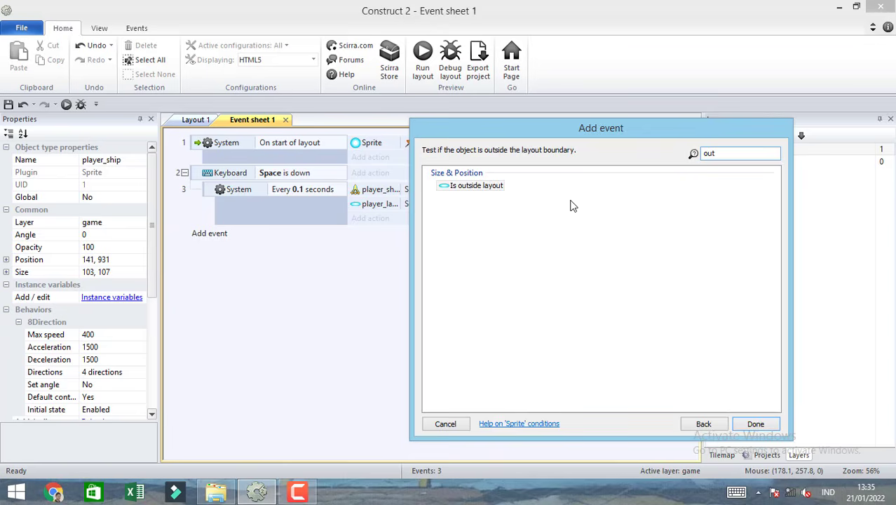
double_click(474, 186)
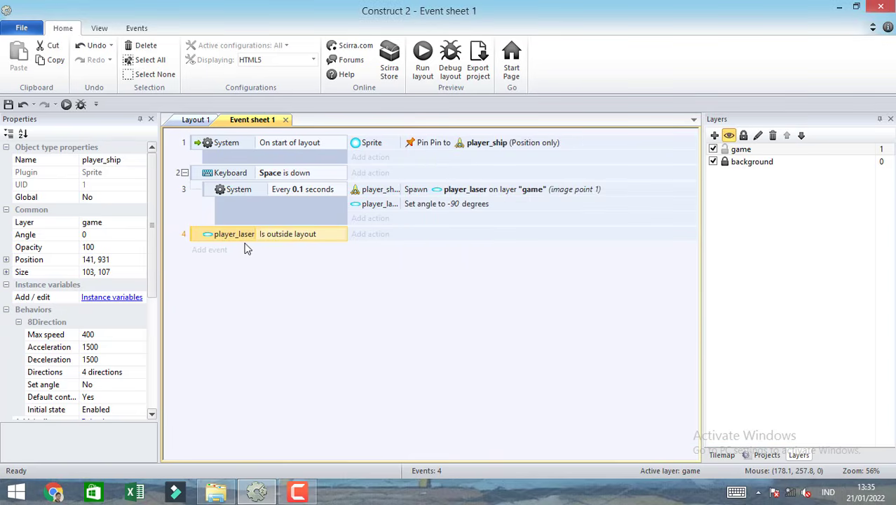
Add a player_laser "Destroy" action to the "Is outside layout" event.
click(363, 239)
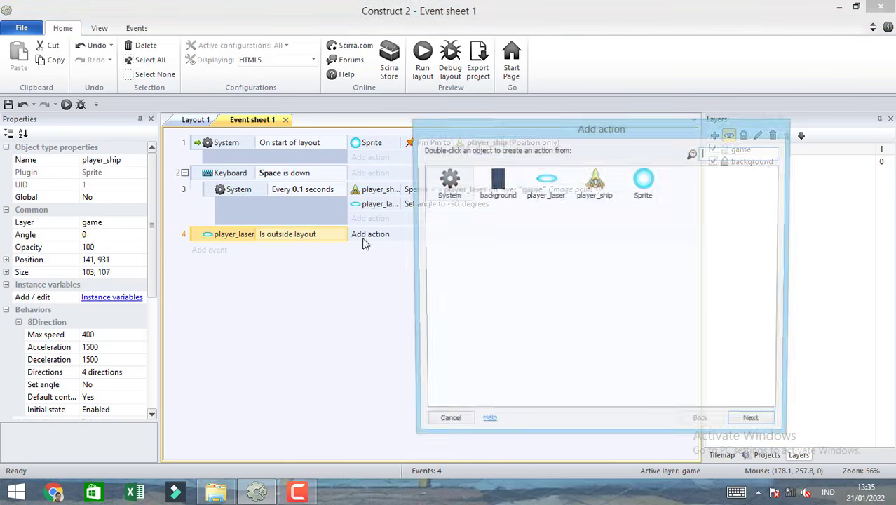
click(555, 188)
double_click(555, 188)
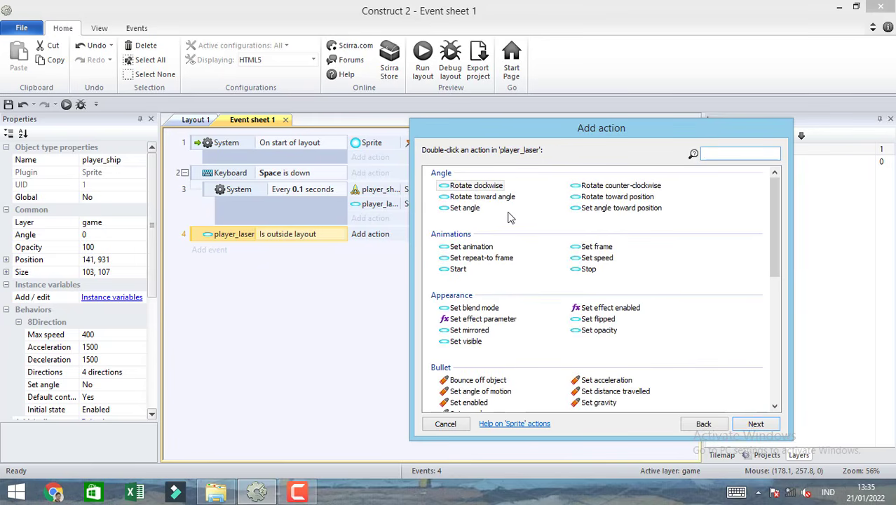
text(de)
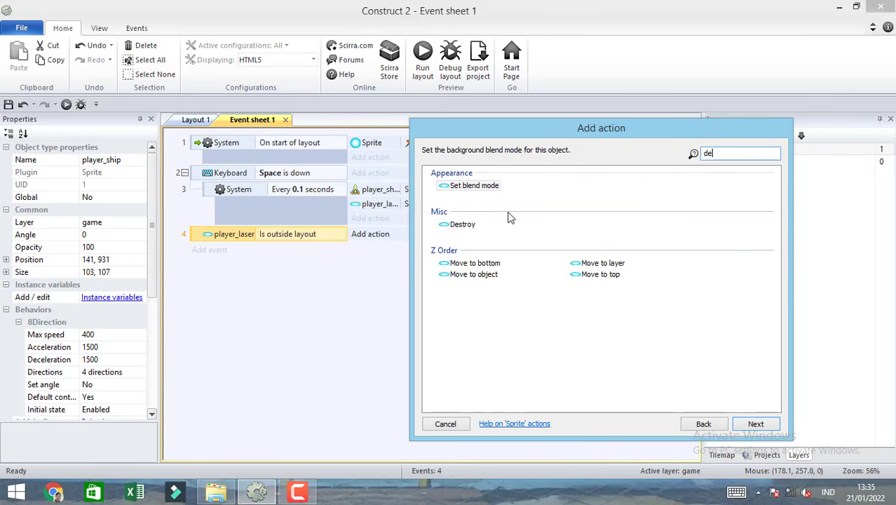
double_click(464, 226)
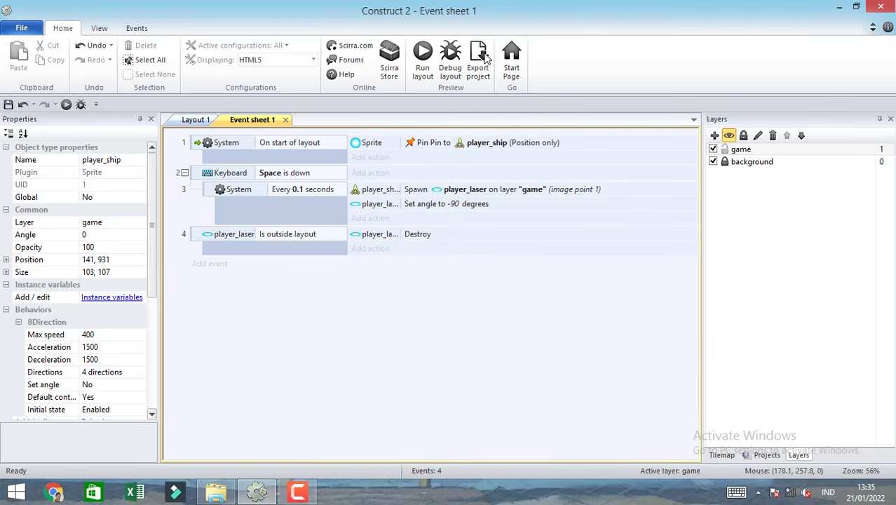
Run the layout, fire lasers while moving the ship right and left repeatedly, and close the preview.
click(422, 56)
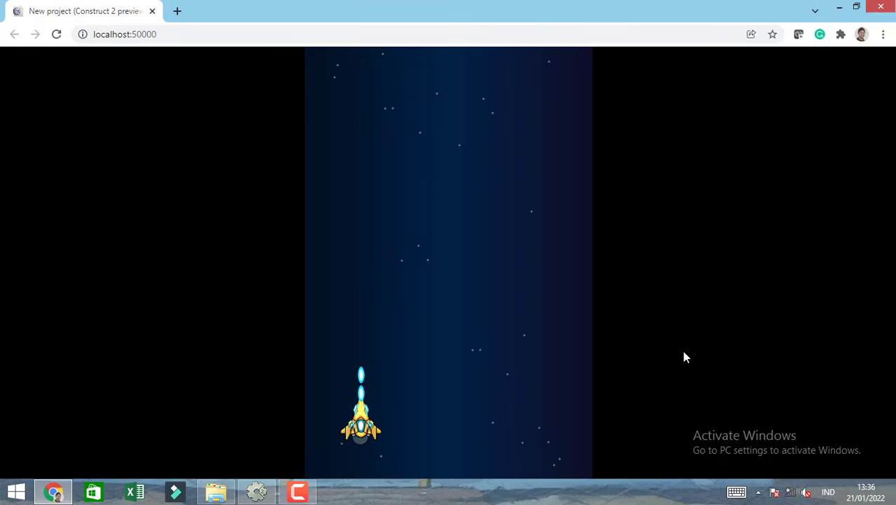
key(Right)
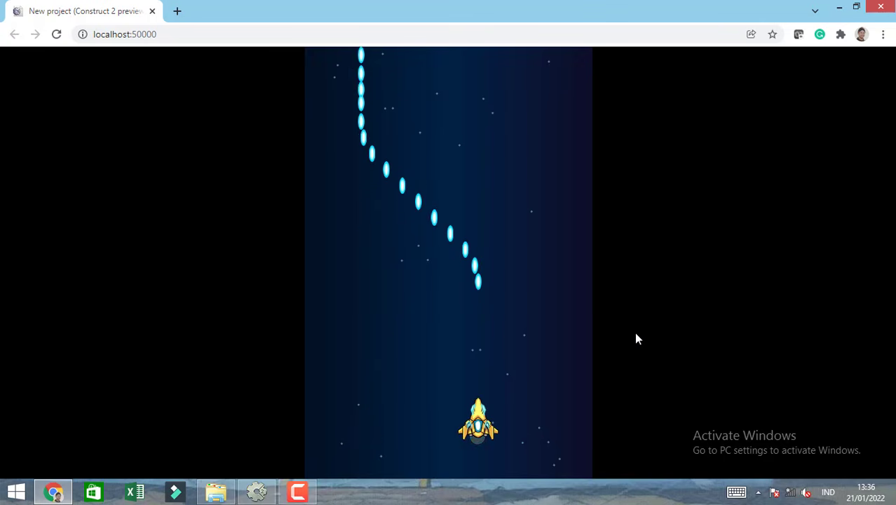
key(Left)
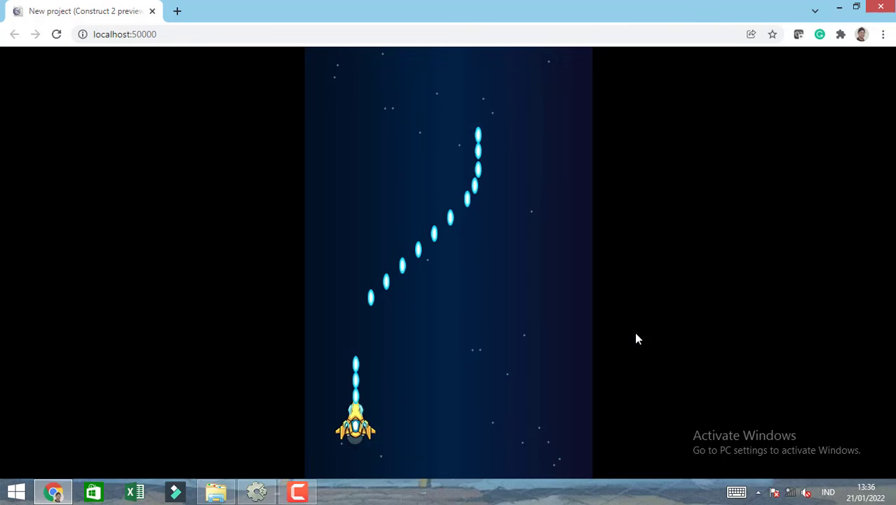
key(Right)
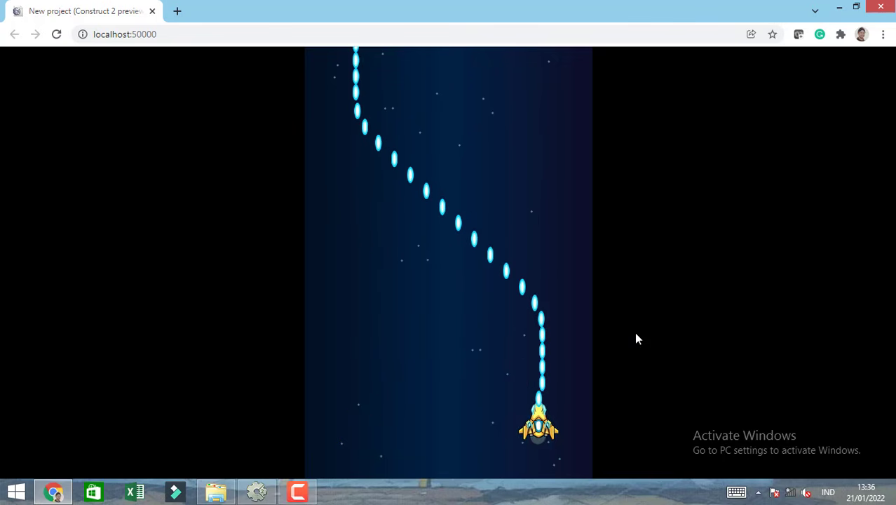
key(Left)
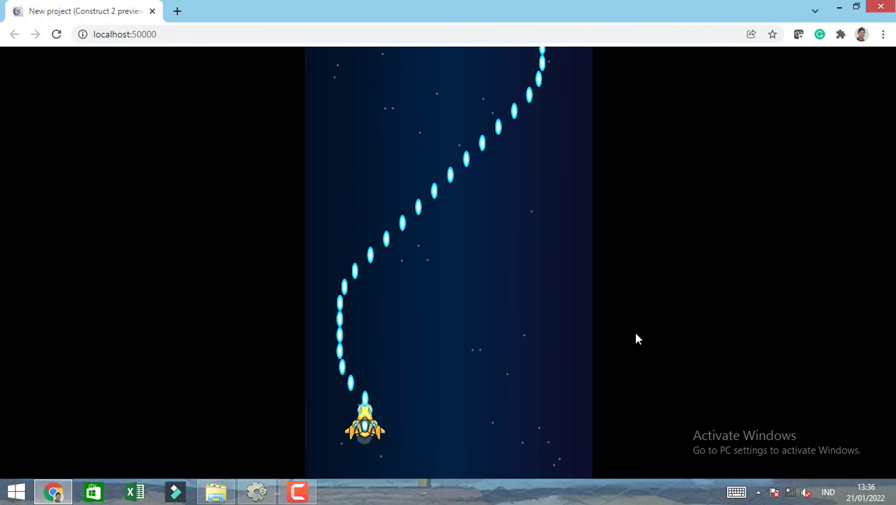
key(Right)
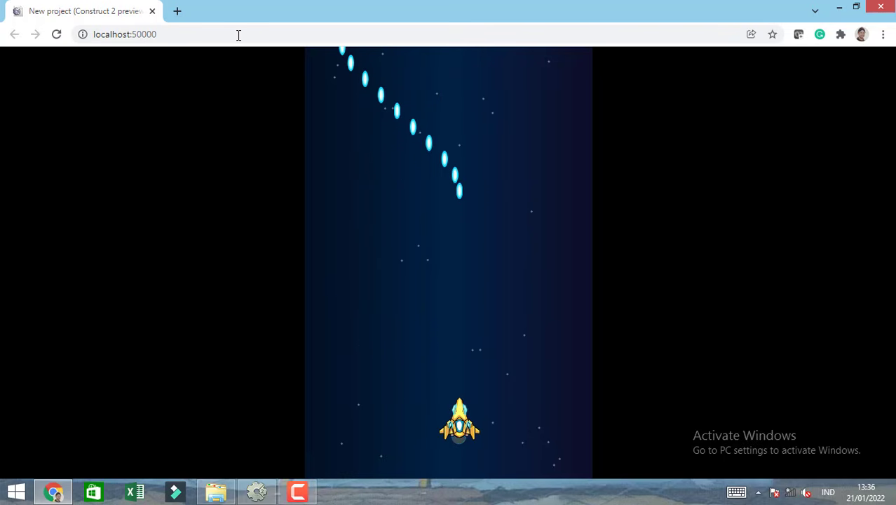
click(153, 11)
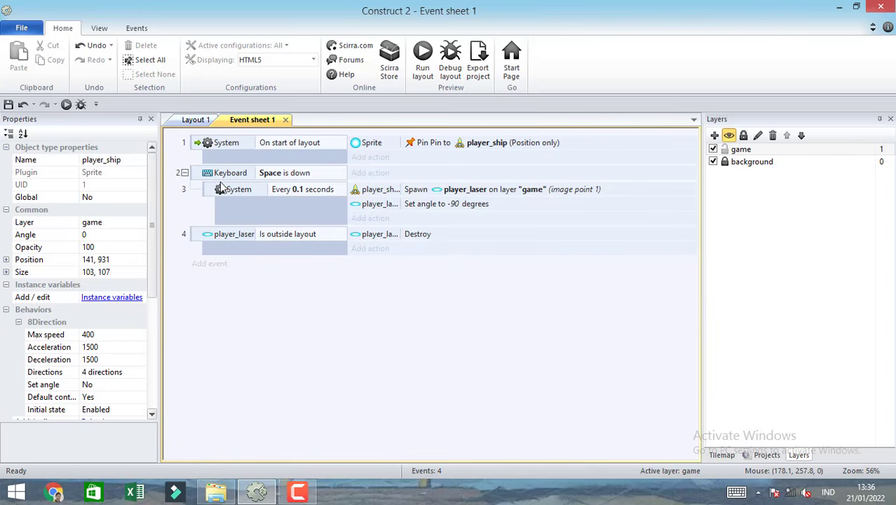
In Layout 1, import rock1.png to rock5.png from the space shooter assets folder as one sprite and place it at about 241, 70.
click(196, 119)
click(216, 492)
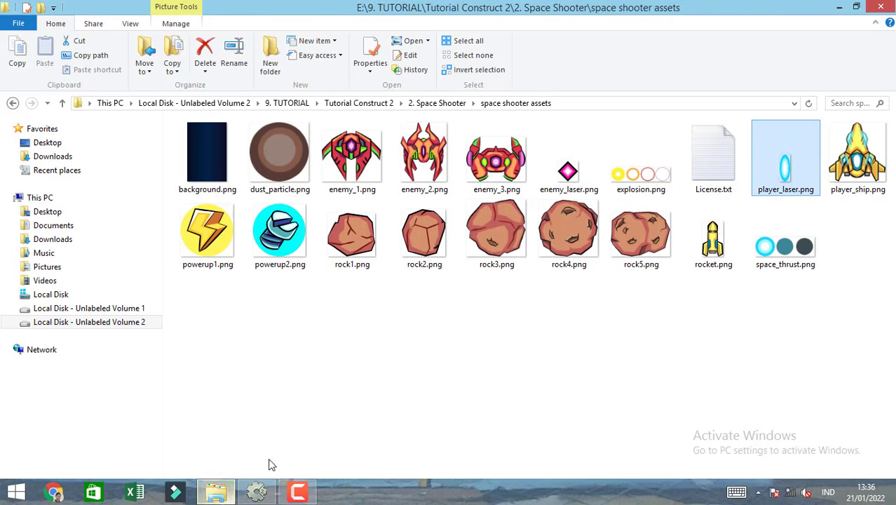
click(356, 240)
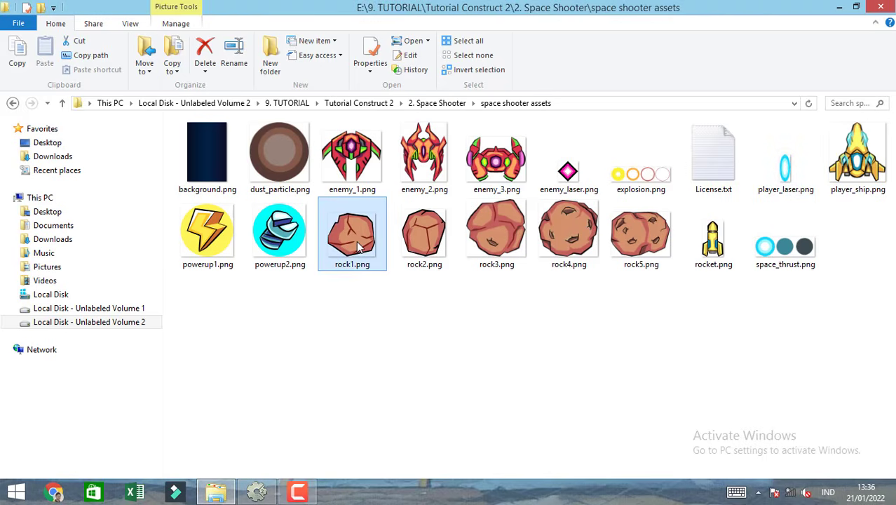
key(shift+Right)
key(shift+Right)
key(shift+Right)
key(shift+Right)
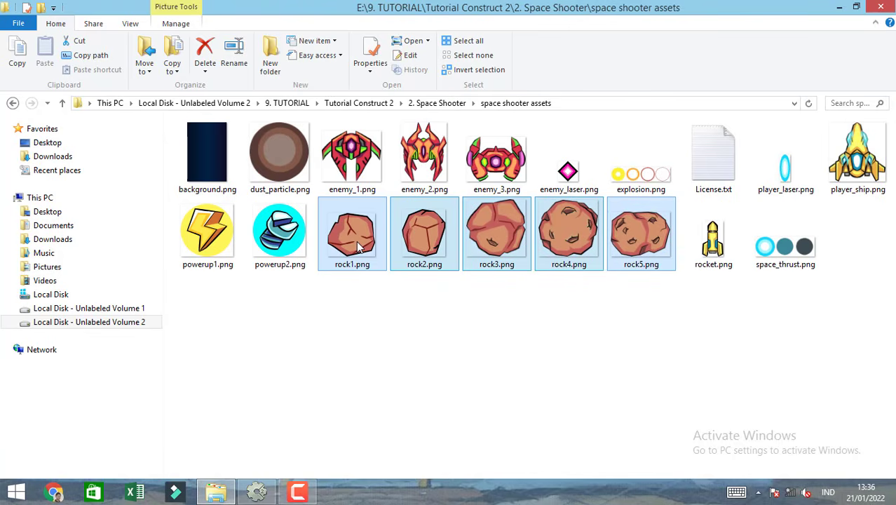
drag(356, 239, 326, 169)
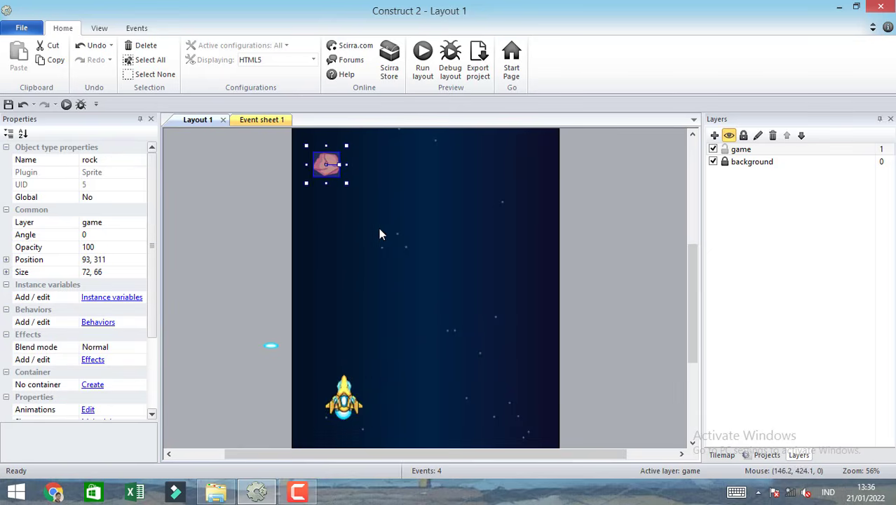
scroll(414, 242, up, 4)
drag(328, 298, 377, 204)
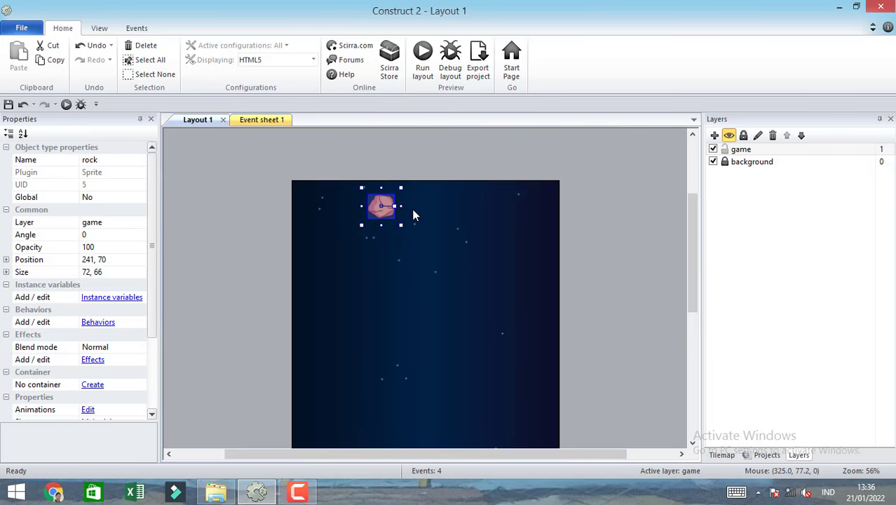
Add the Bullet behavior to the rock sprite.
click(99, 322)
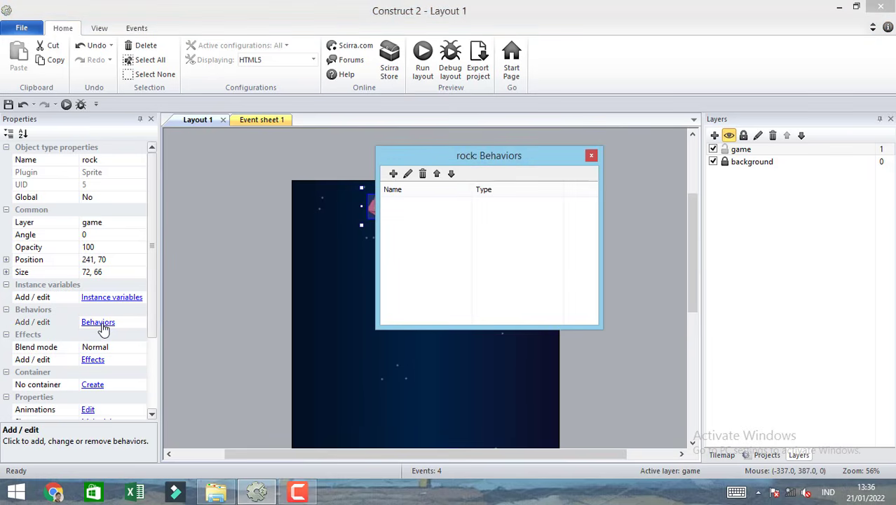
drag(476, 156, 545, 151)
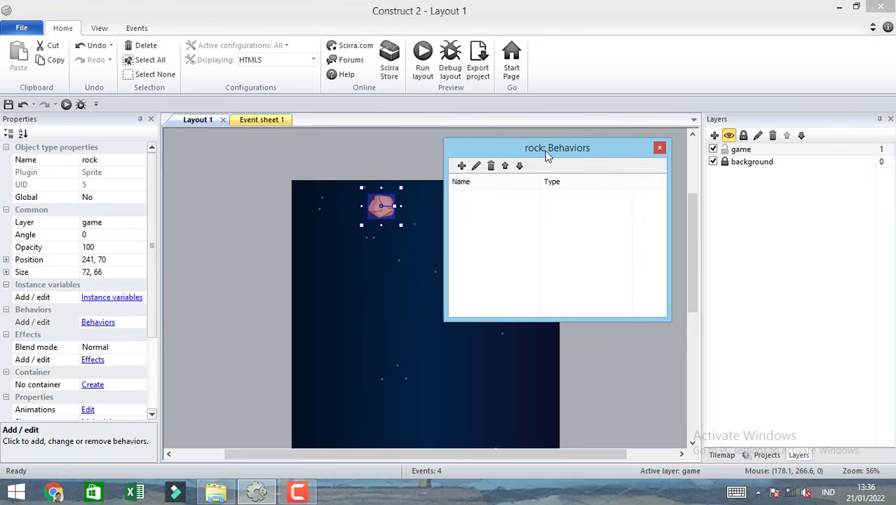
click(462, 167)
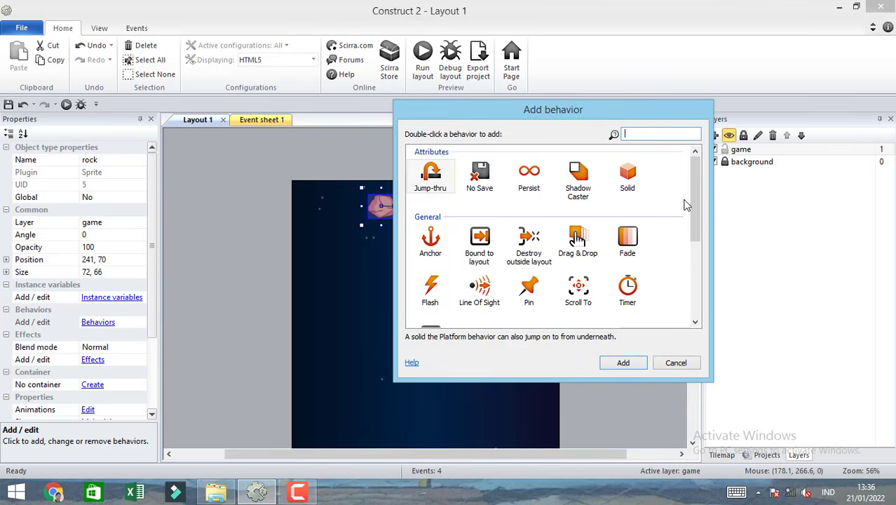
scroll(693, 247, down, 1)
scroll(693, 247, down, 3)
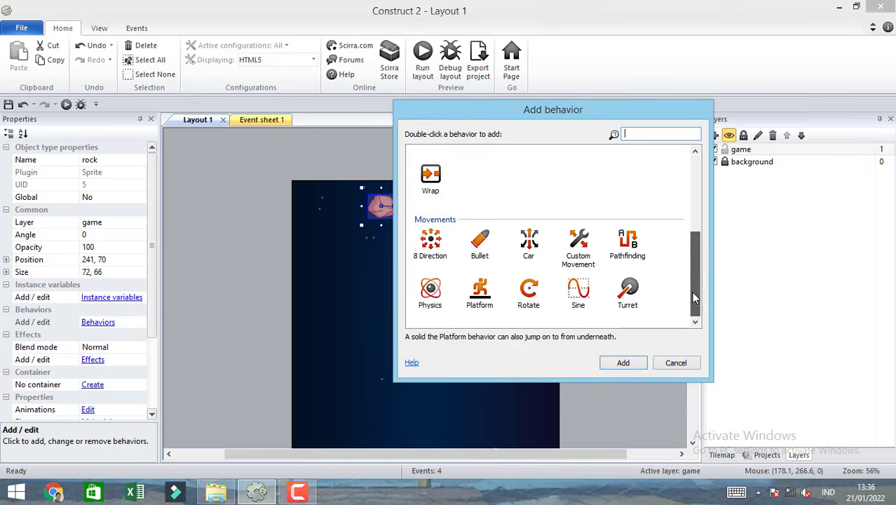
click(491, 244)
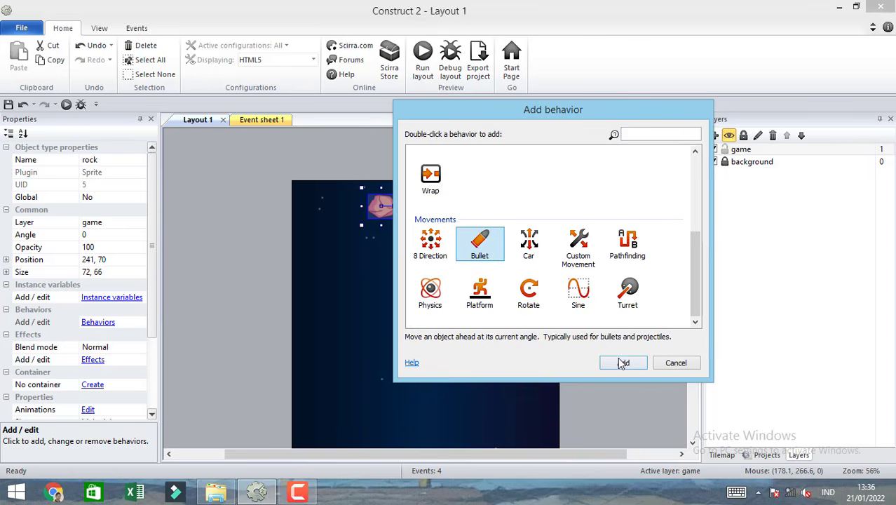
double_click(493, 249)
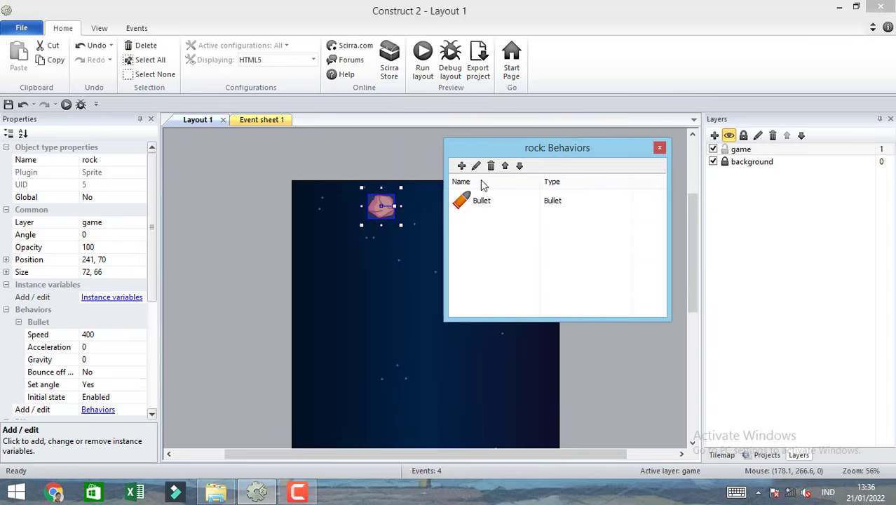
Add the Rotate behavior to the rock sprite, close its behaviors dialog, and deselect the rock.
click(462, 166)
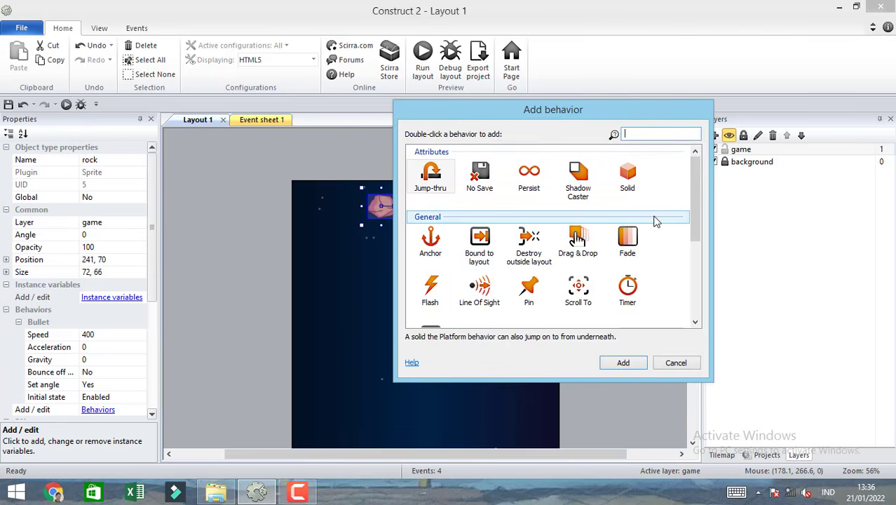
text(ro)
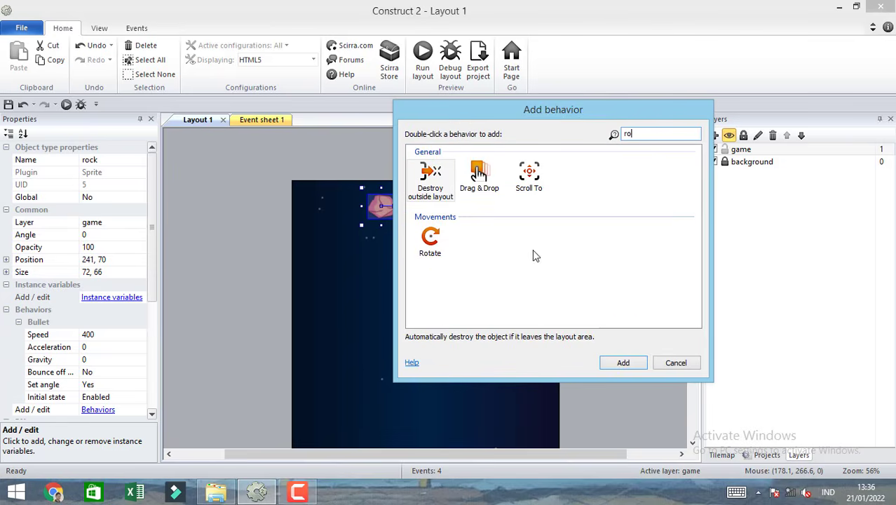
double_click(431, 240)
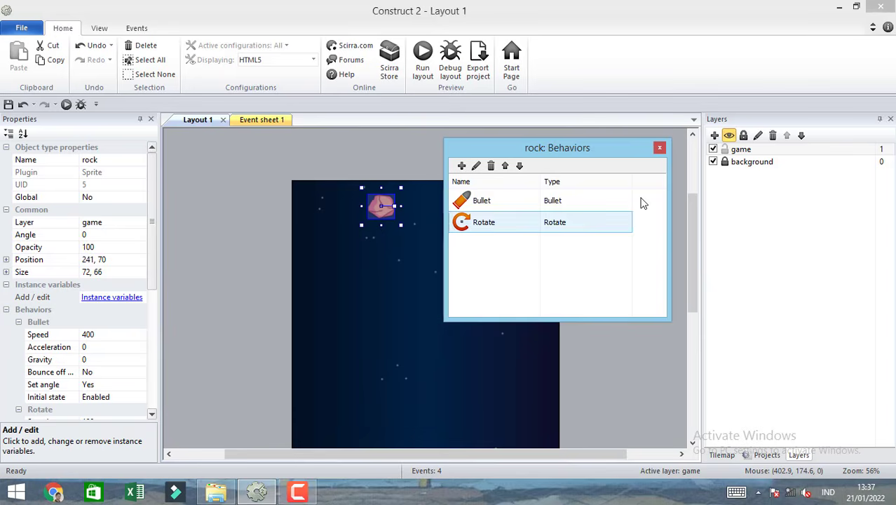
click(660, 147)
click(273, 267)
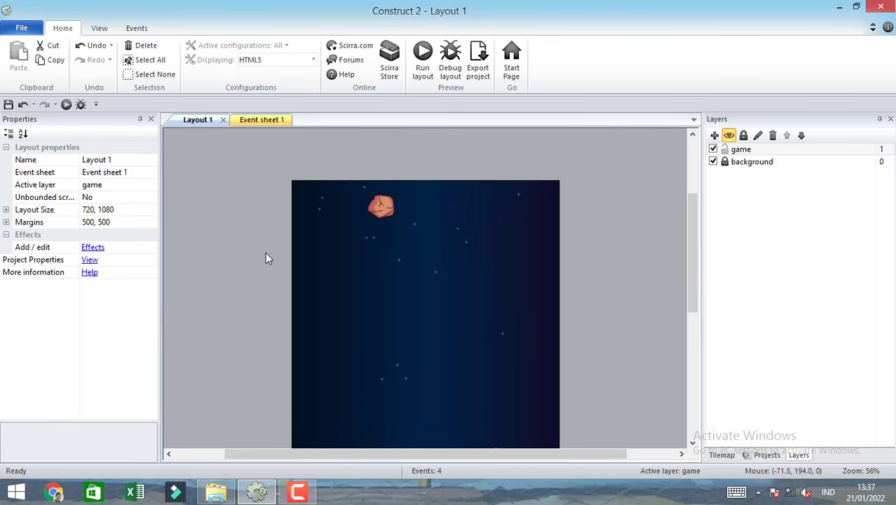
Select the rock sprite in the layout and run the layout to test its movement.
click(372, 215)
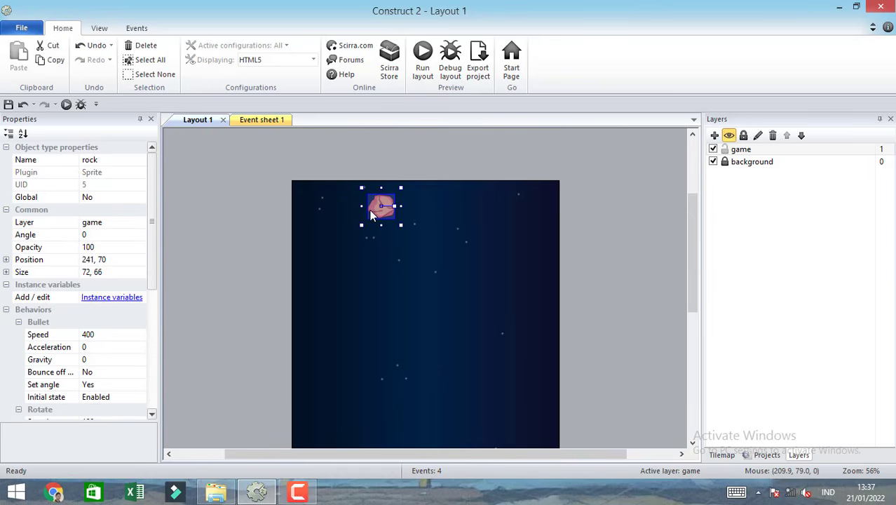
click(422, 64)
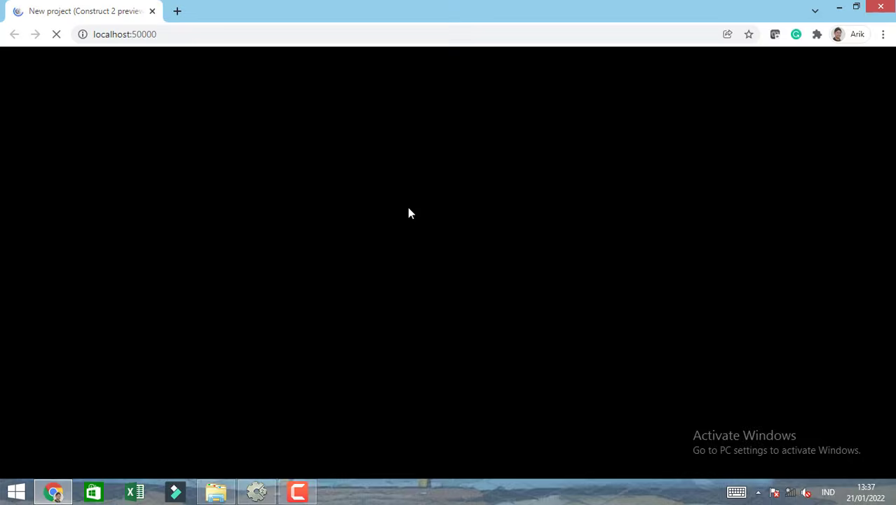
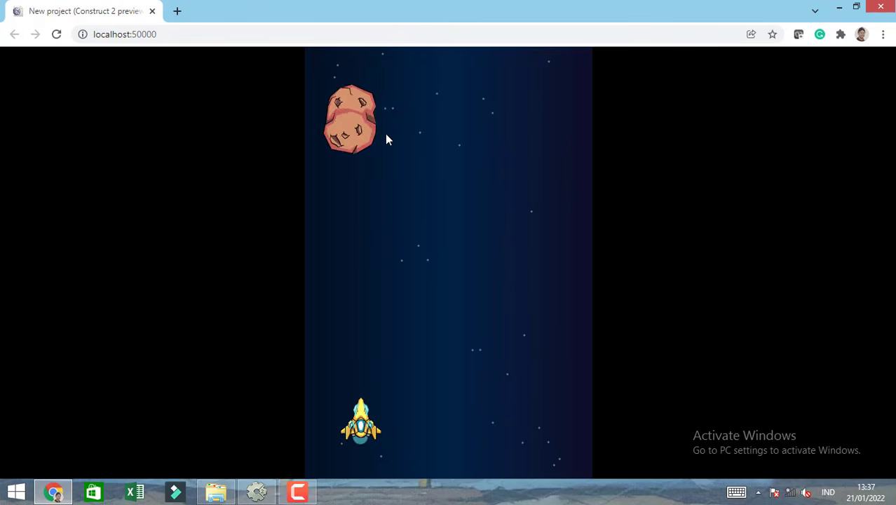
Close the running preview and set the rock sprite's Bullet speed to 80.
click(152, 12)
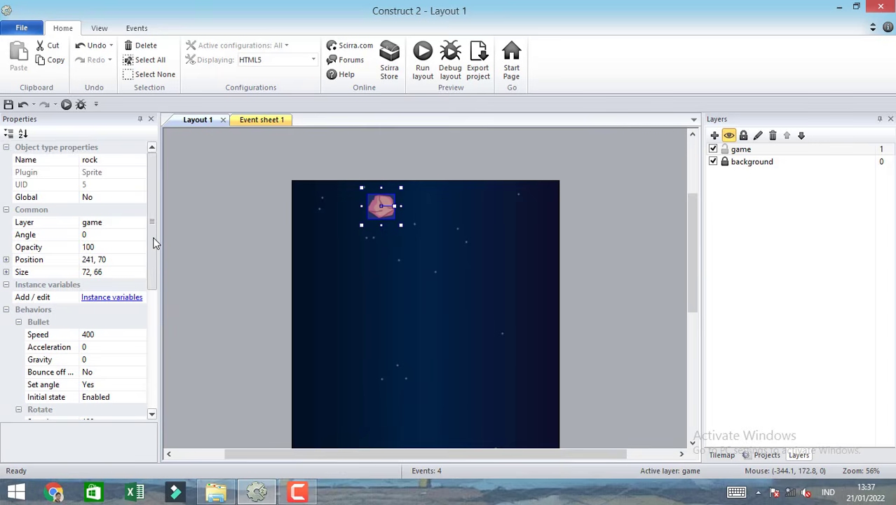
mouse_move(154, 239)
mouse_down()
mouse_move(155, 267)
mouse_move(155, 230)
mouse_up()
click(98, 338)
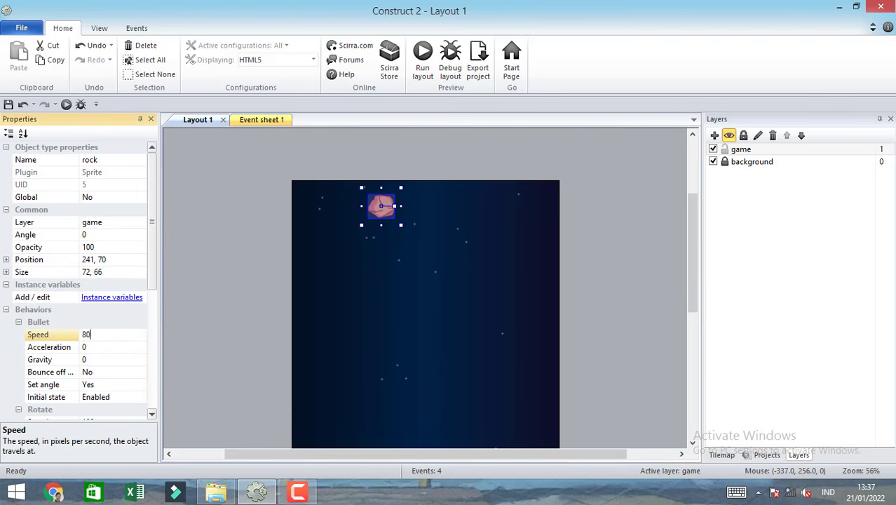
key(Return)
Set the Set angle option of the rock's Bullet behavior to No.
scroll(150, 282, down, 1)
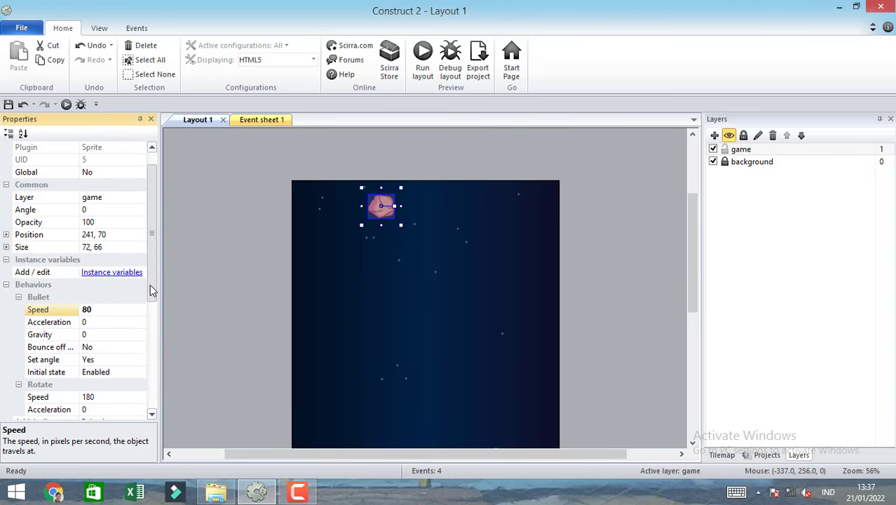
click(110, 360)
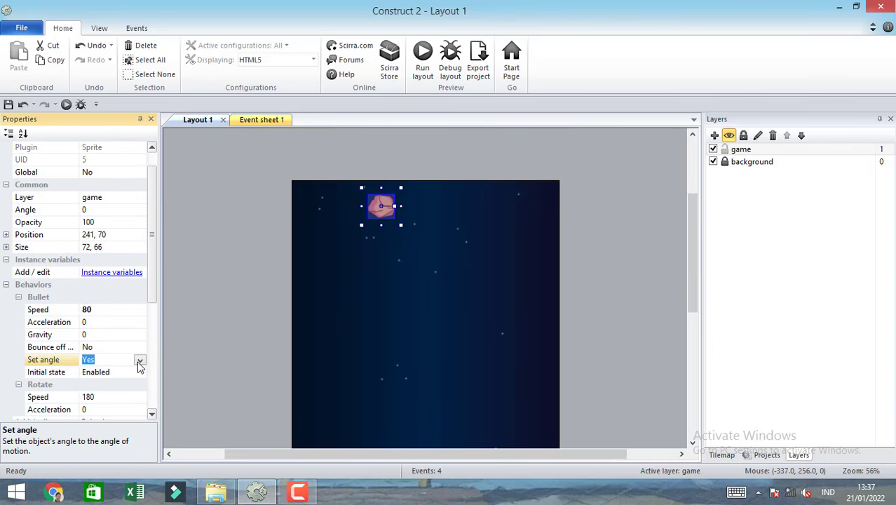
click(140, 360)
click(124, 368)
drag(155, 294, 154, 333)
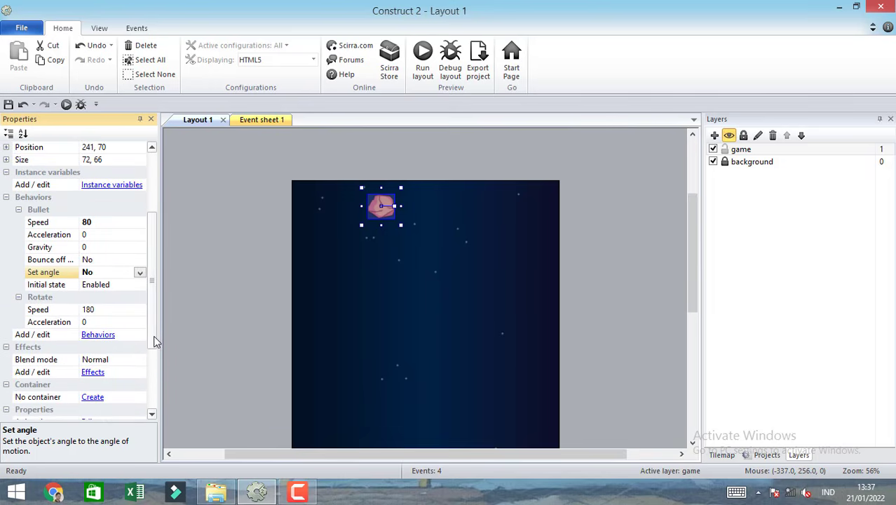
Run the layout to check the rock's movement and rotation, and close the preview.
click(238, 236)
click(383, 206)
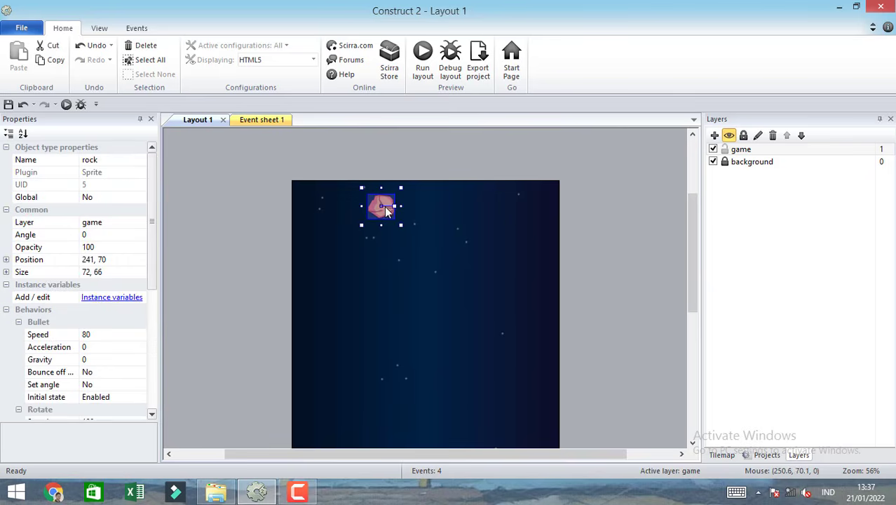
click(390, 132)
click(424, 68)
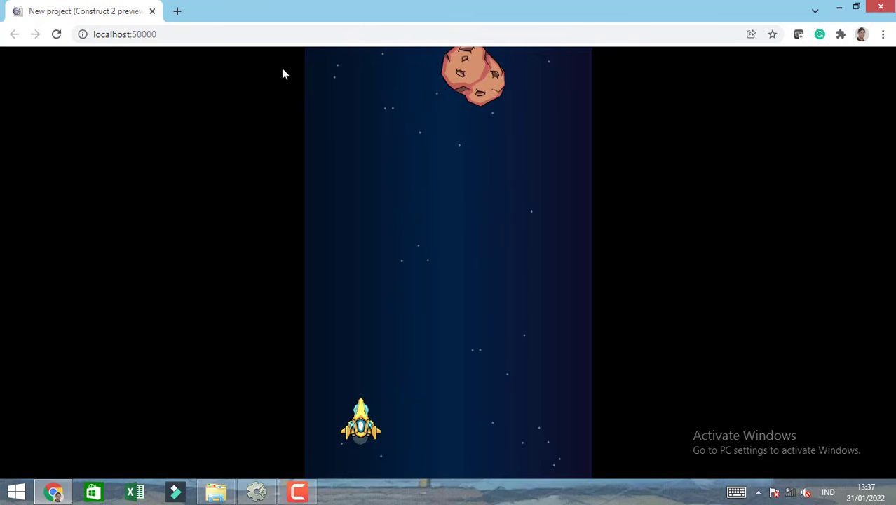
click(152, 12)
Set the speed of the rock's Default animation to 0 and check the rock in a layout preview.
double_click(379, 206)
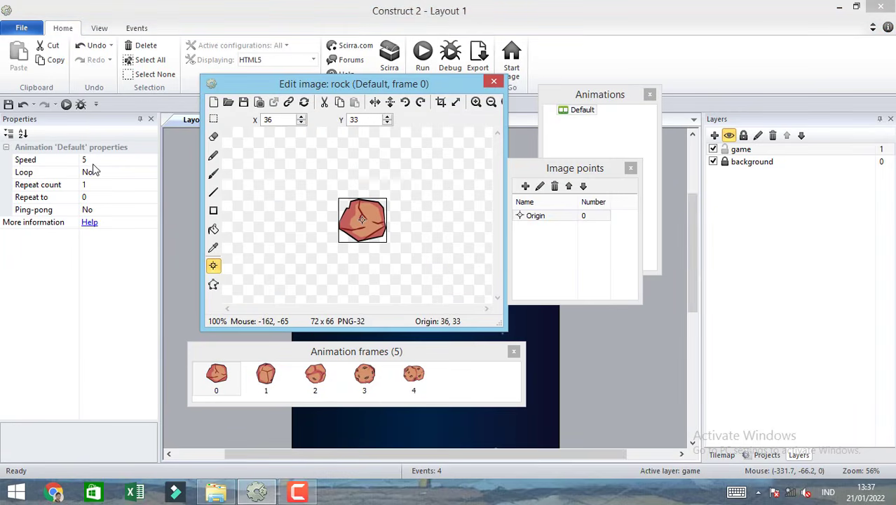
click(94, 163)
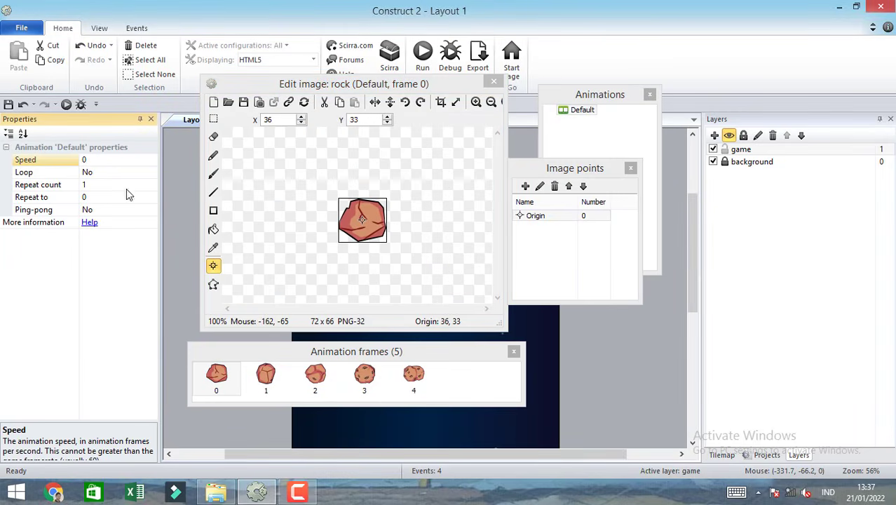
click(494, 81)
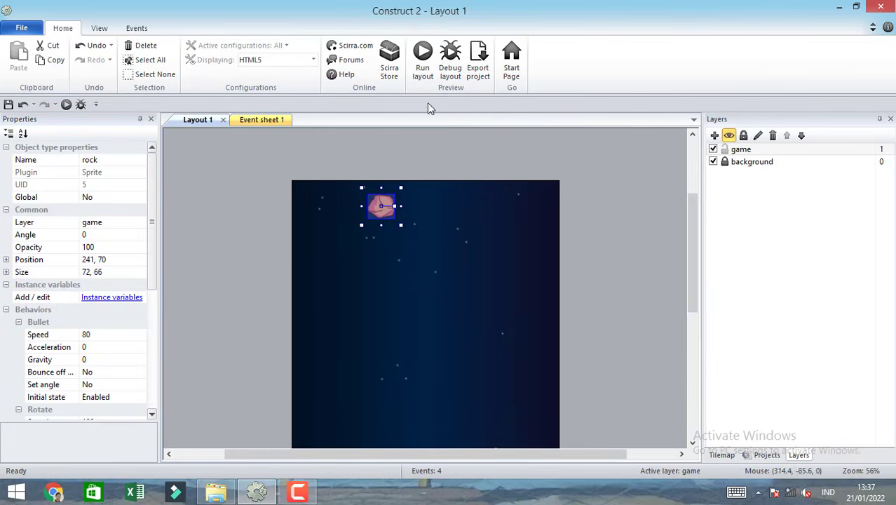
click(429, 55)
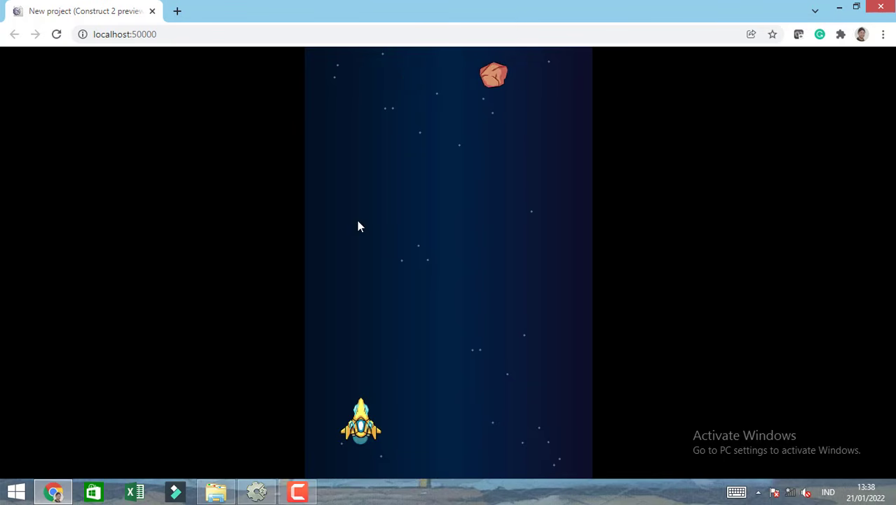
click(152, 11)
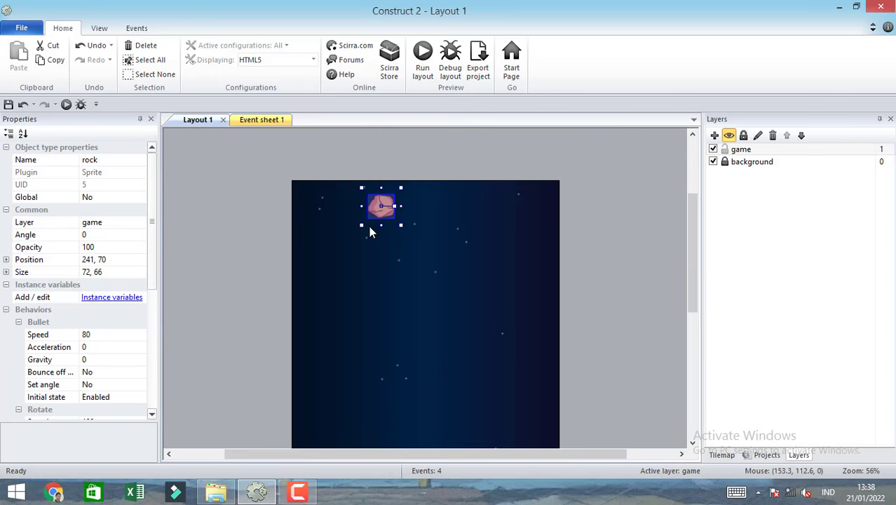
Set the rock's angle to 90 degrees, deselect it and run the layout.
click(126, 237)
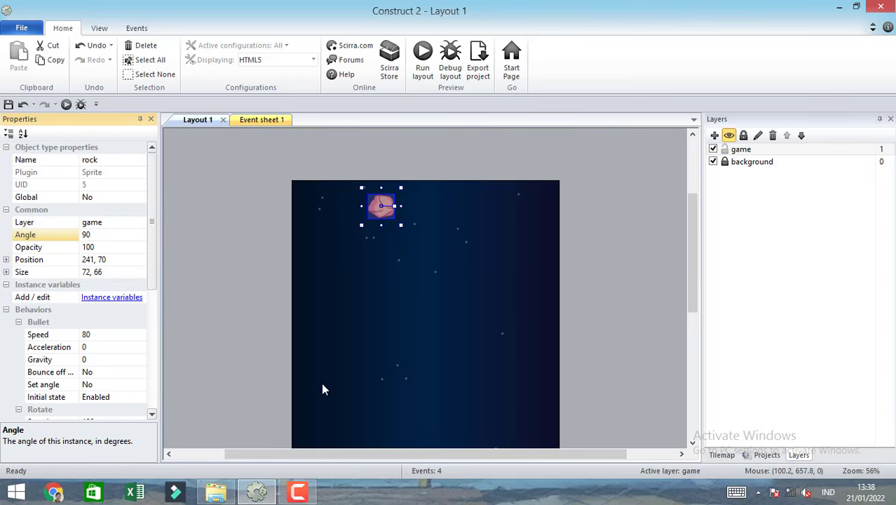
click(235, 186)
click(422, 60)
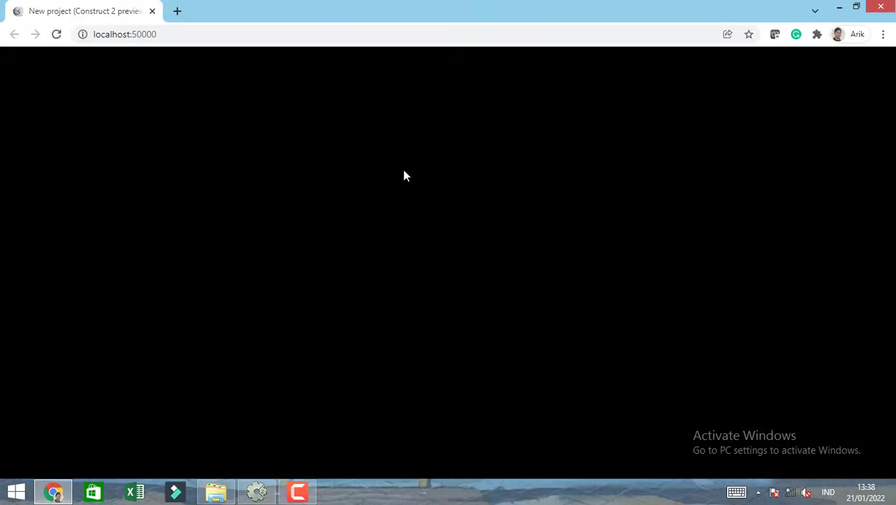
Steer the ship under the rock and fire lasers at it, reload the preview to repeat the test, and close it.
key(Right)
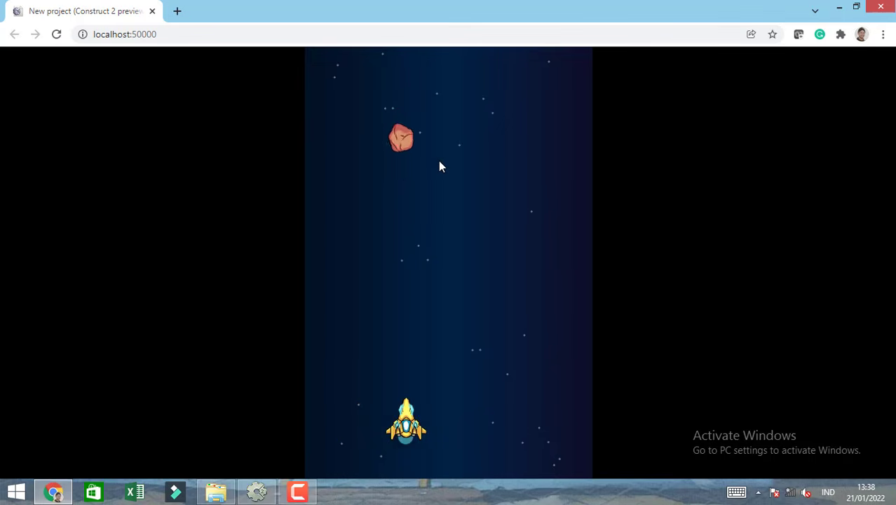
key(space)
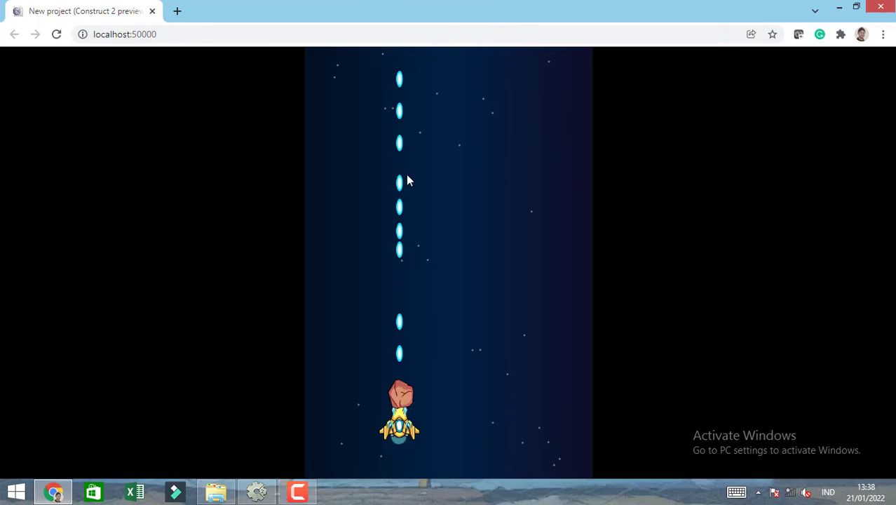
click(57, 34)
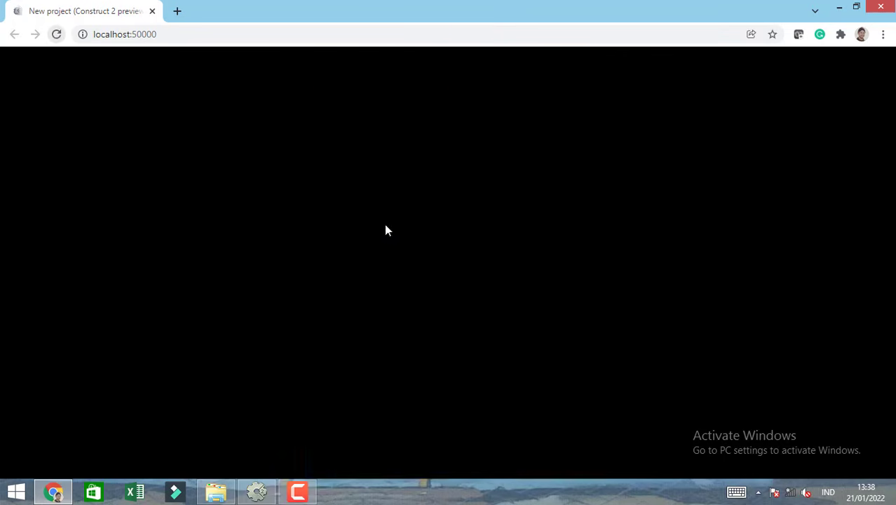
key(Right)
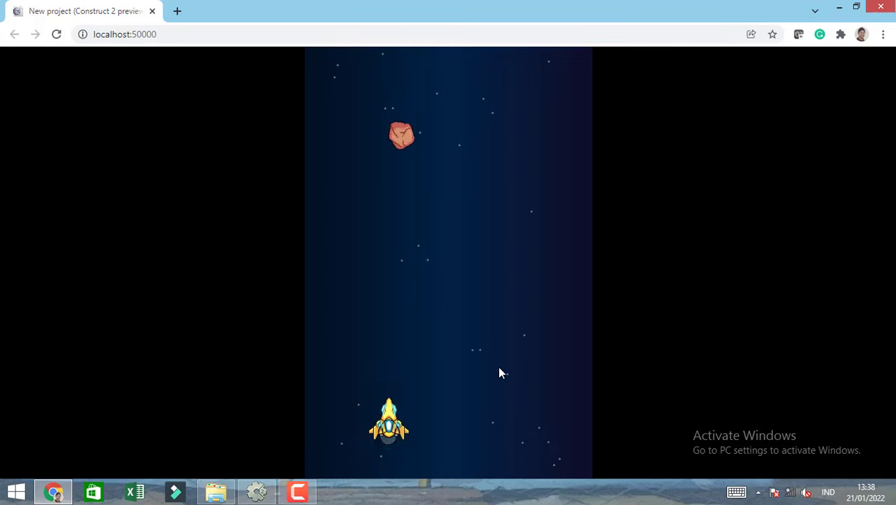
key(Left)
key(space)
key(space)
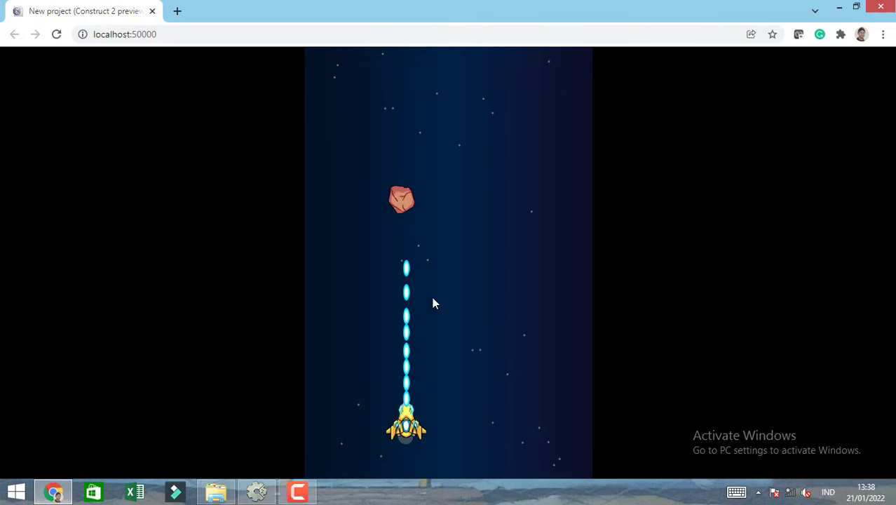
key(space)
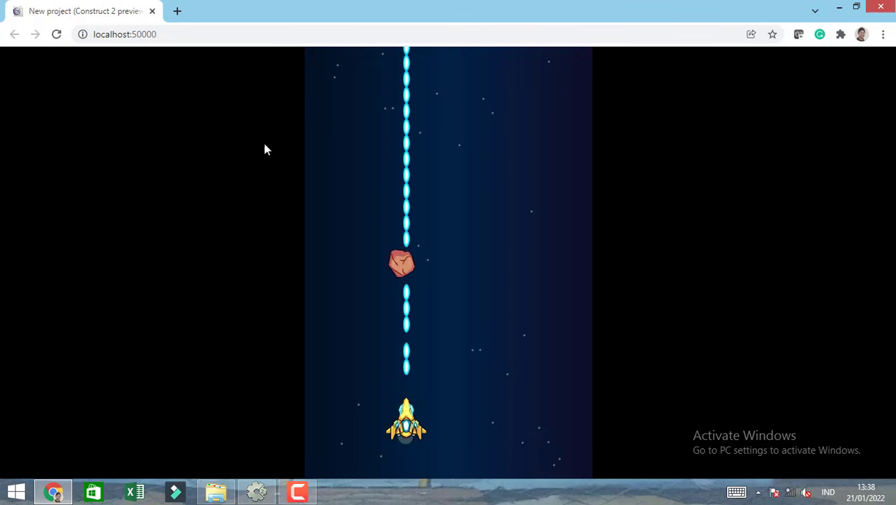
click(152, 12)
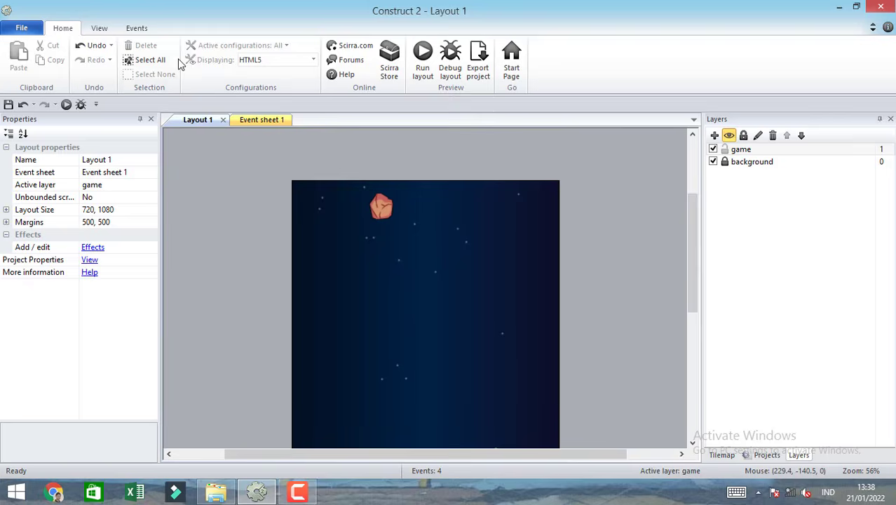
In Event sheet 1, add an event for player_laser with the condition On collision with another object, choosing rock.
click(249, 121)
click(209, 265)
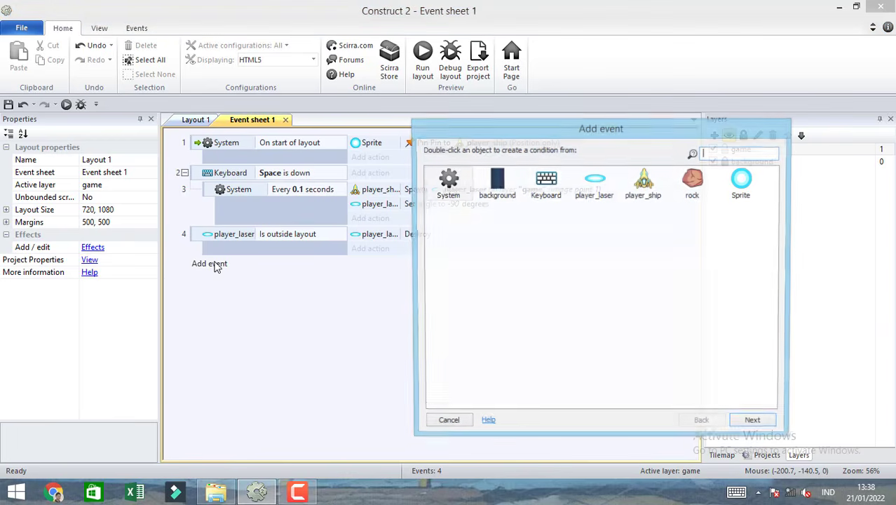
double_click(594, 183)
text(o)
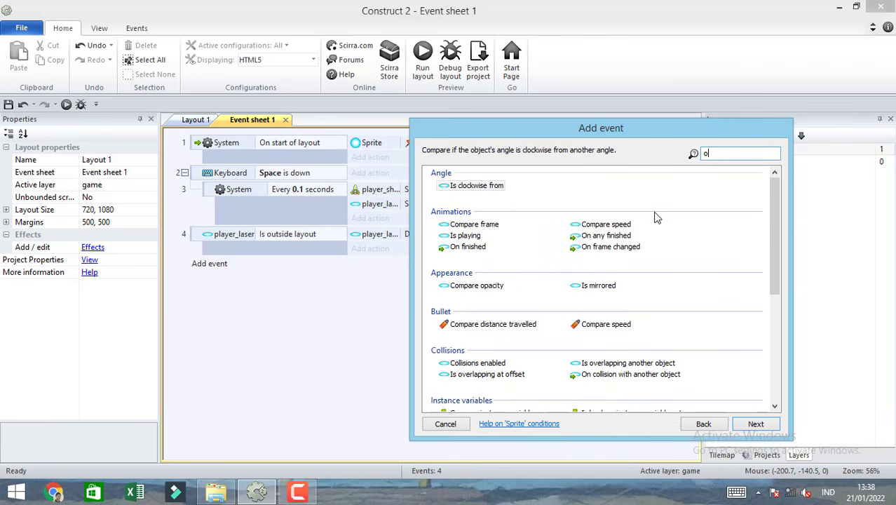
text(n c)
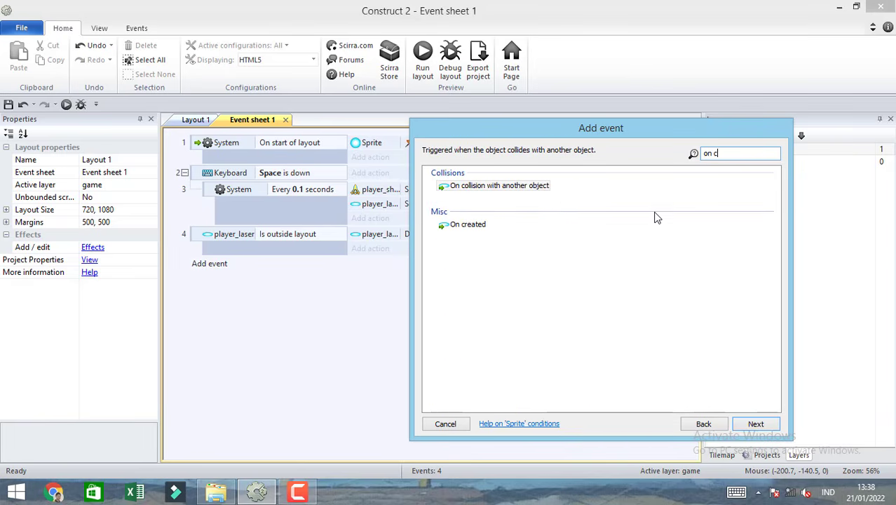
double_click(531, 186)
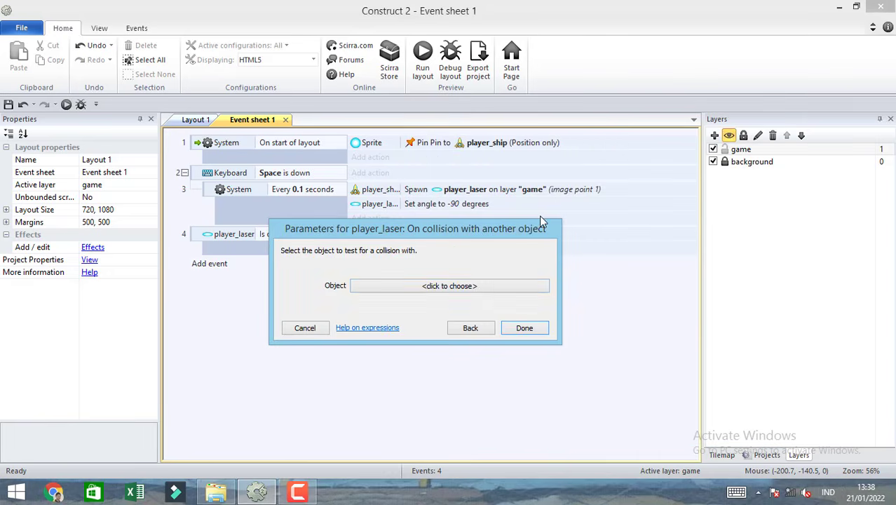
click(478, 293)
double_click(602, 191)
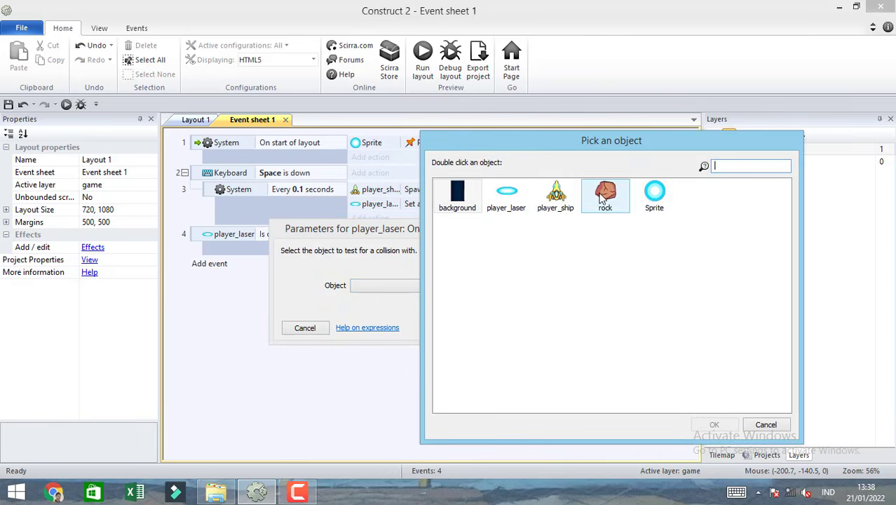
click(526, 340)
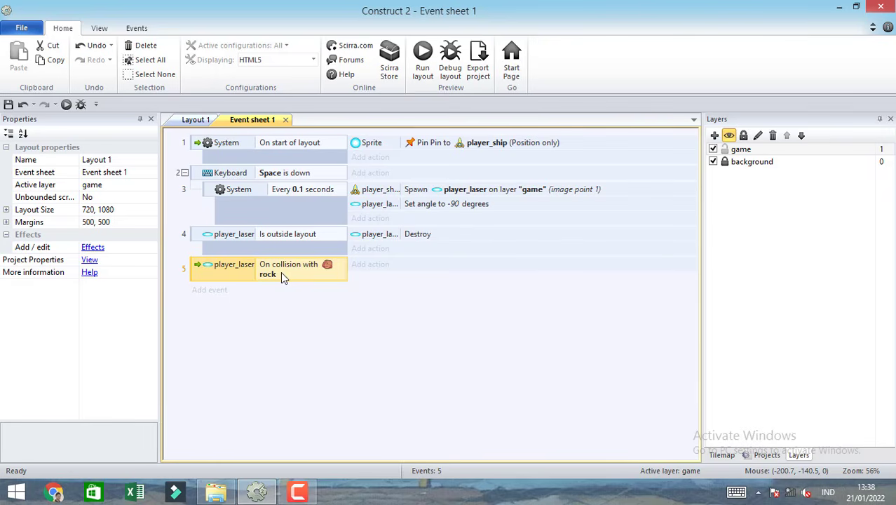
Add a Destroy action for player_laser to the laser and rock collision event.
click(371, 264)
double_click(544, 182)
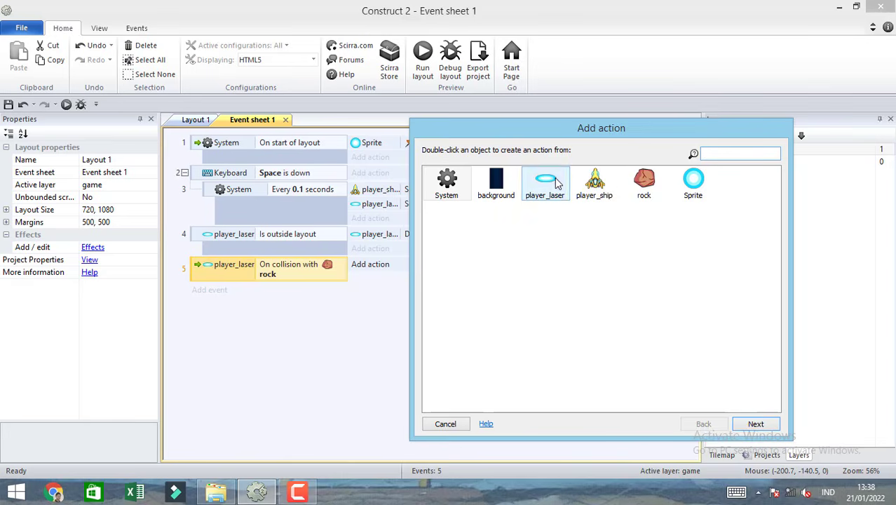
text(dest)
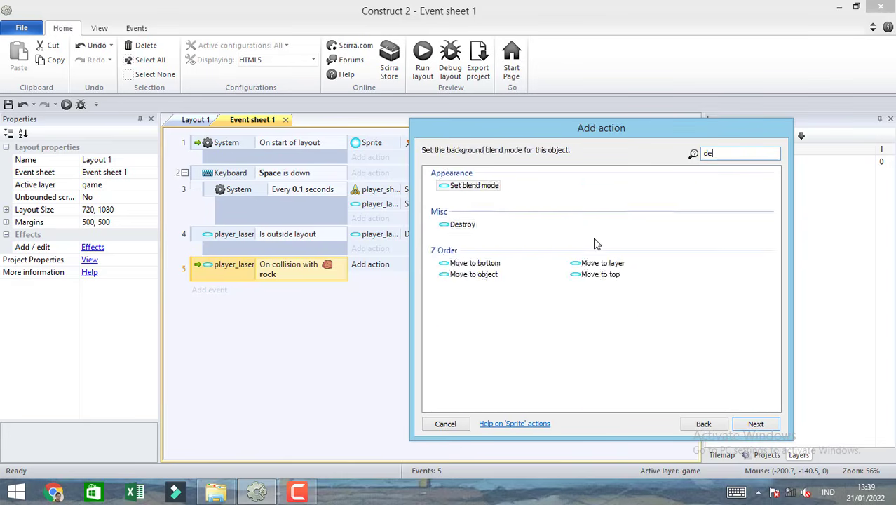
double_click(468, 186)
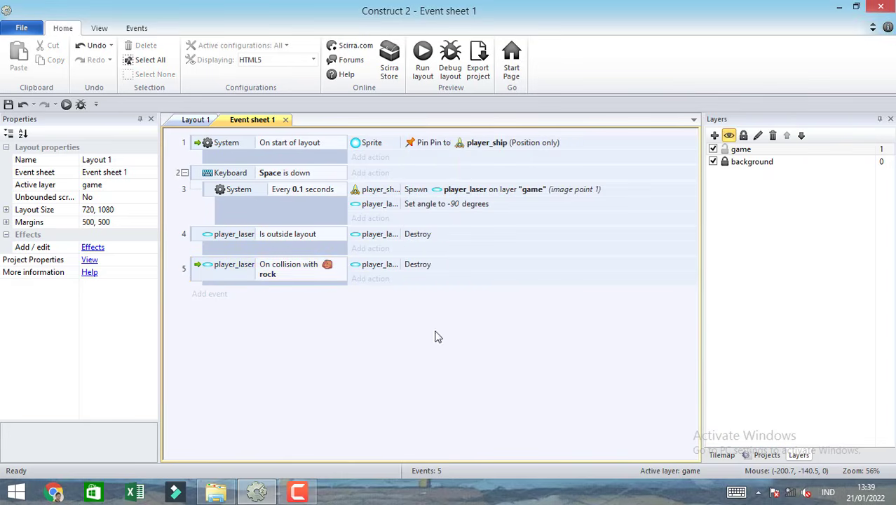
Run the layout, move the ship under the rock and fire repeatedly to test the laser collision.
click(422, 56)
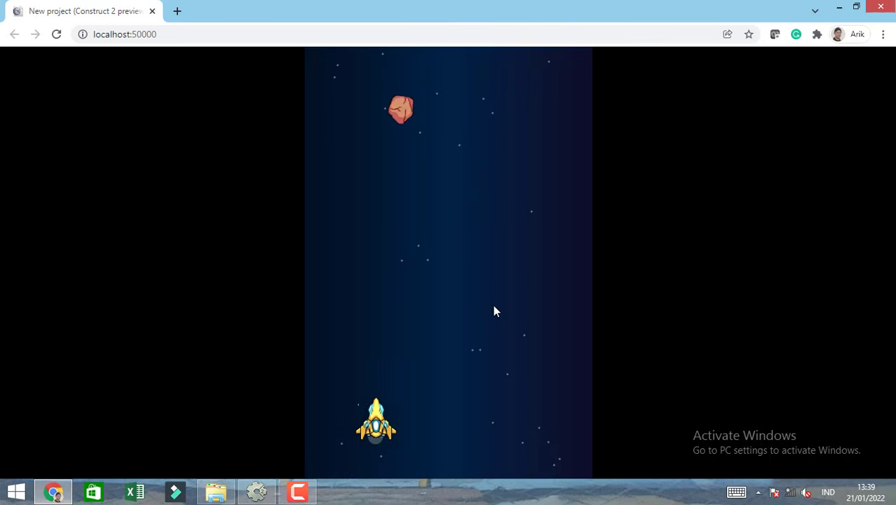
key(Right)
key(space)
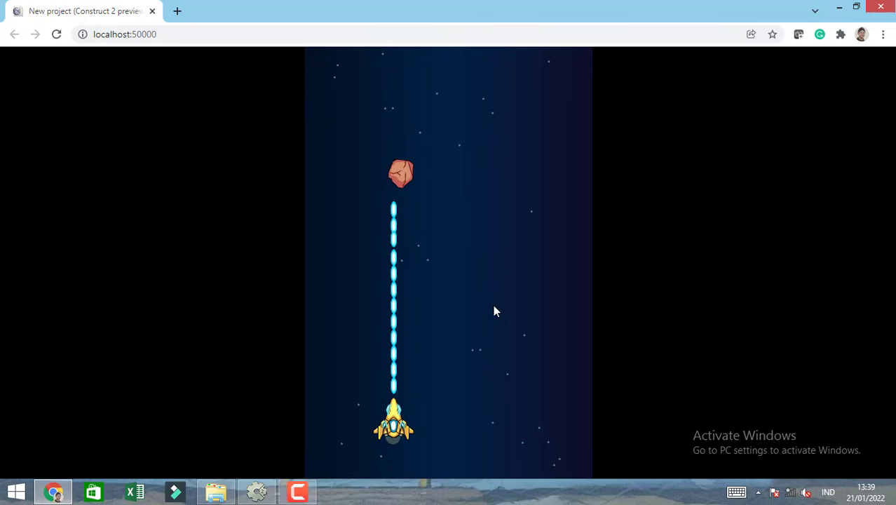
key(space)
key(space)
key(space)
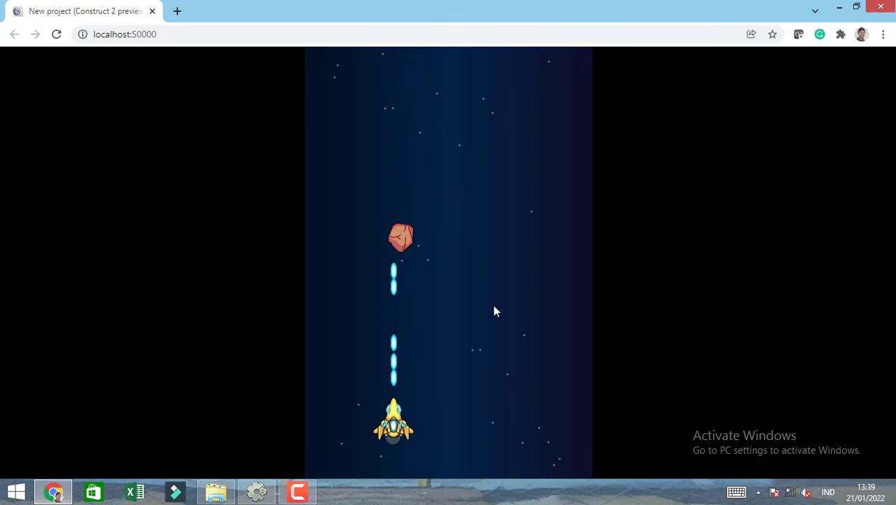
key(space)
key(space)
key(space)
key(space)
key(space)
key(space)
key(space)
key(space)
key(space)
key(space)
key(space)
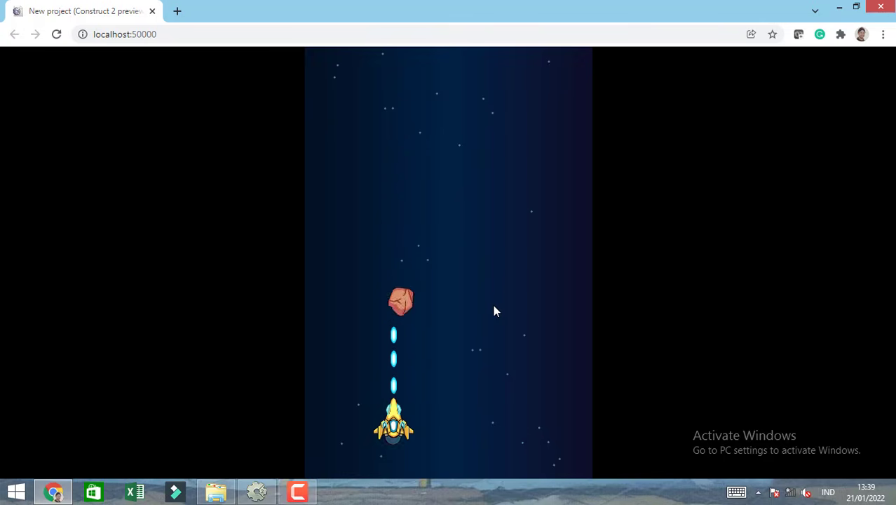
Keep firing lasers at the falling rock, reload the preview, and steer the ship under the rock to shoot it again.
key(space)
key(space)
key(space)
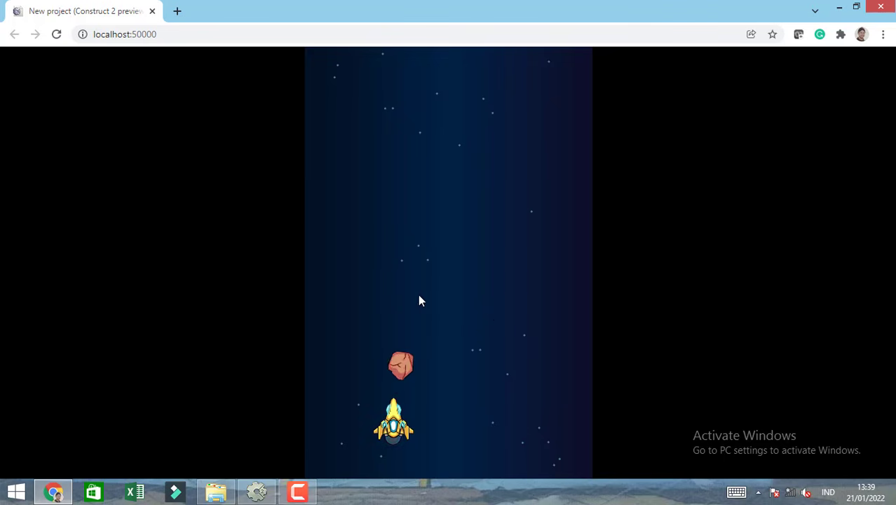
click(57, 35)
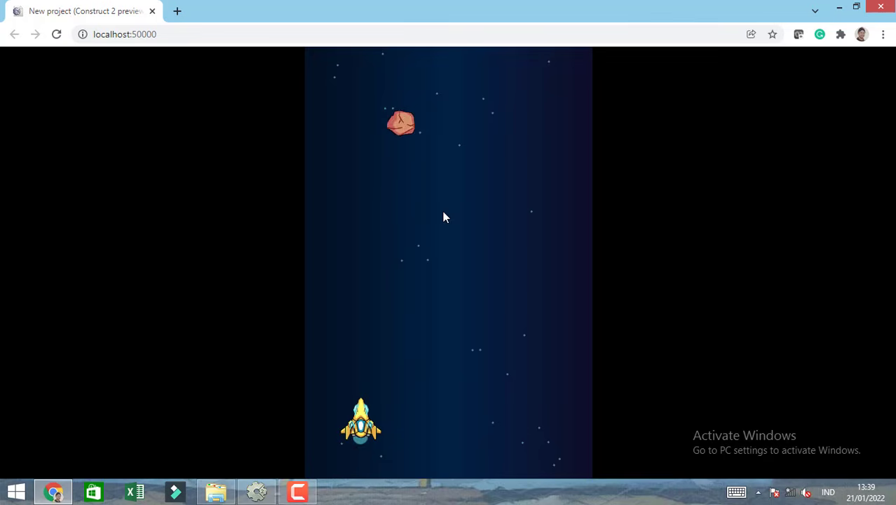
key(Right)
key(Left)
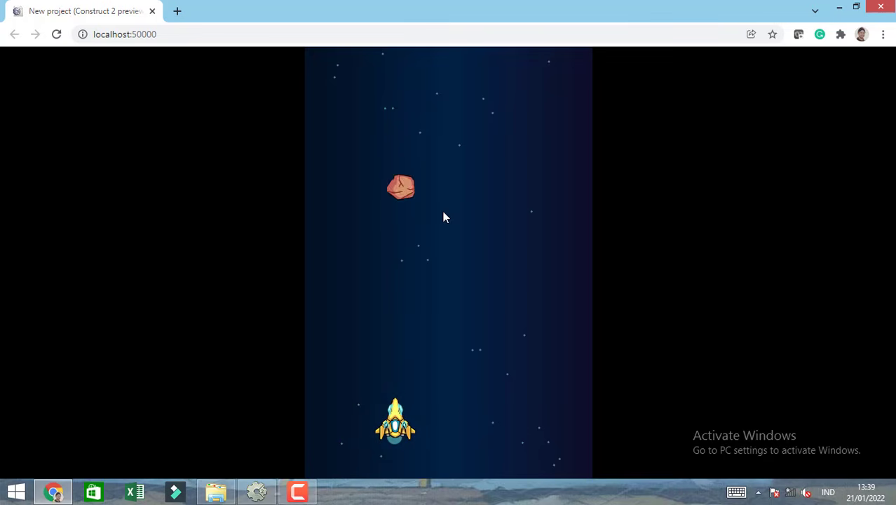
key(space)
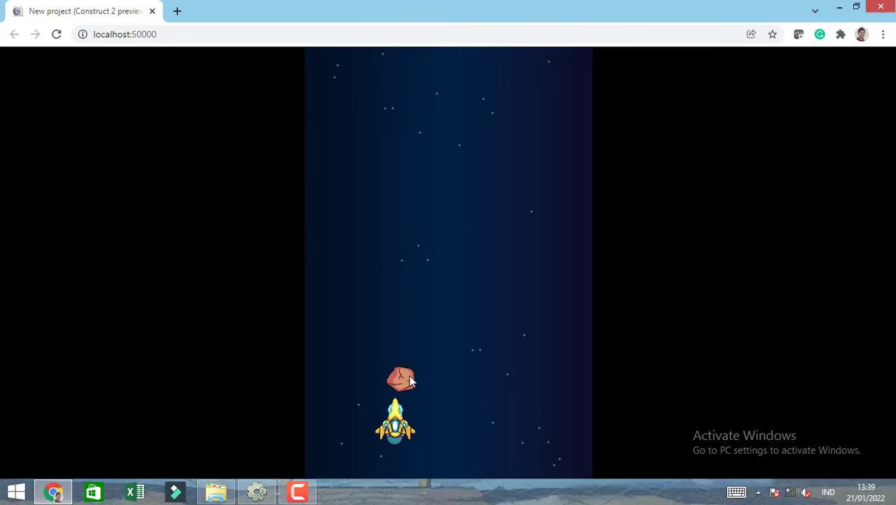
Restart the preview once more, fire at the rock while moving the ship beneath it, and close the preview.
click(57, 34)
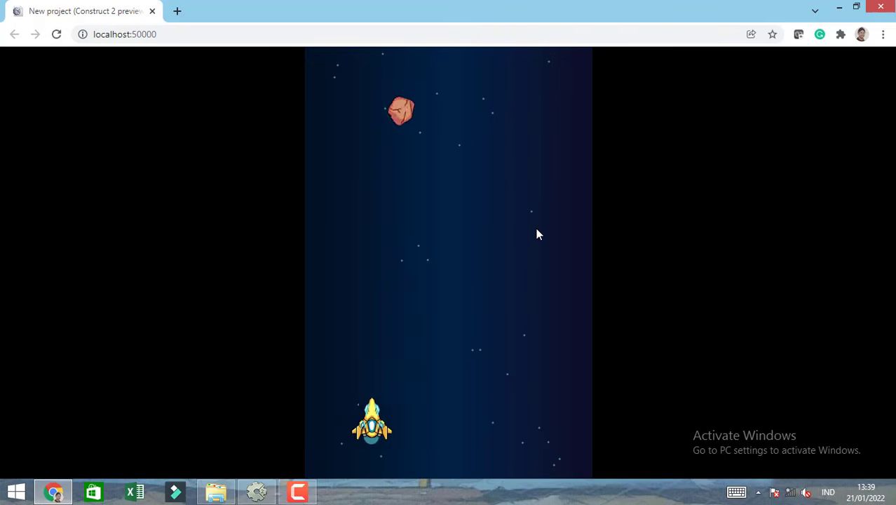
key(Right)
key(Left)
key(space)
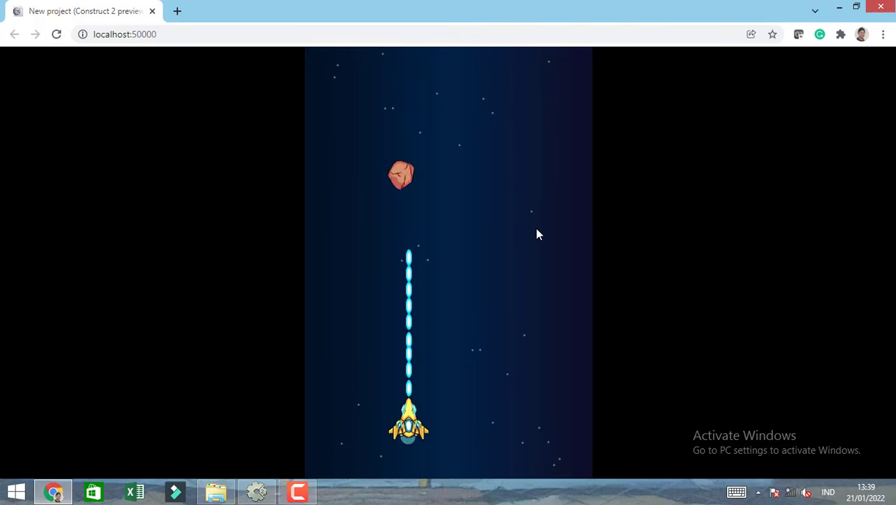
key(Left)
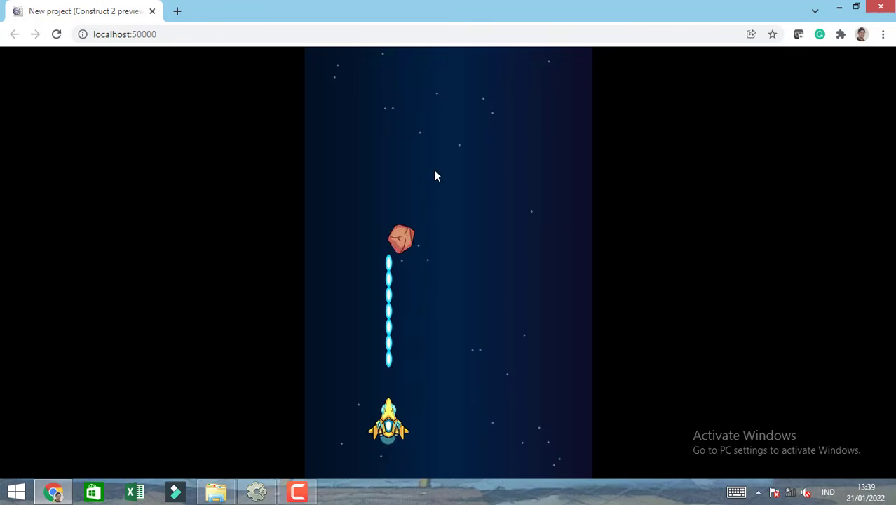
click(153, 12)
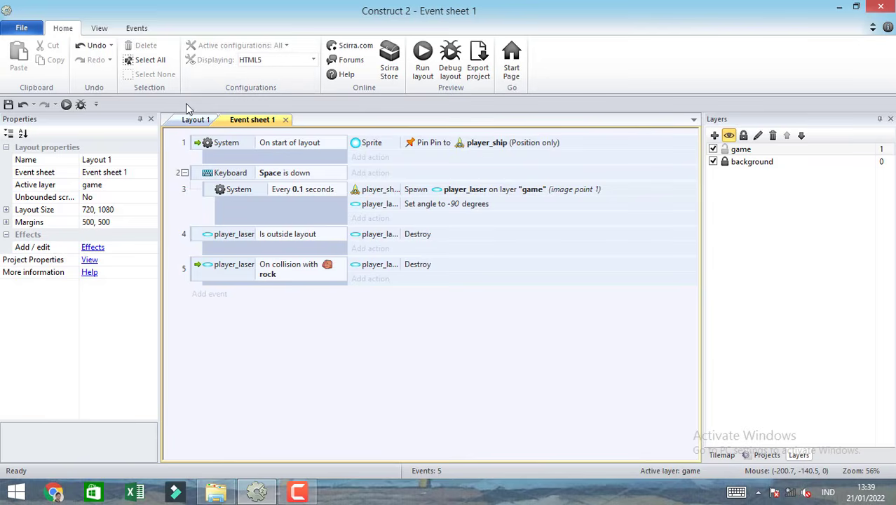
In Layout 1, add a Number instance variable named damage with initial value 5 to the rock sprite.
click(196, 120)
click(382, 207)
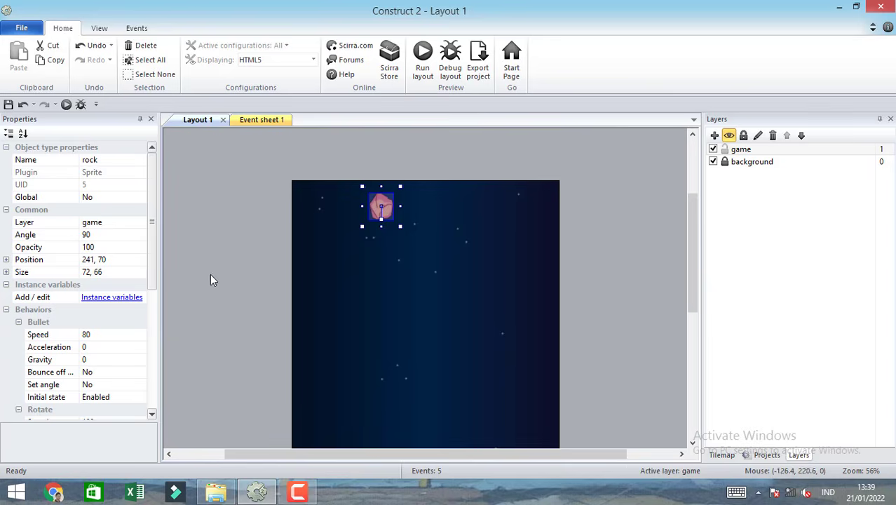
click(120, 297)
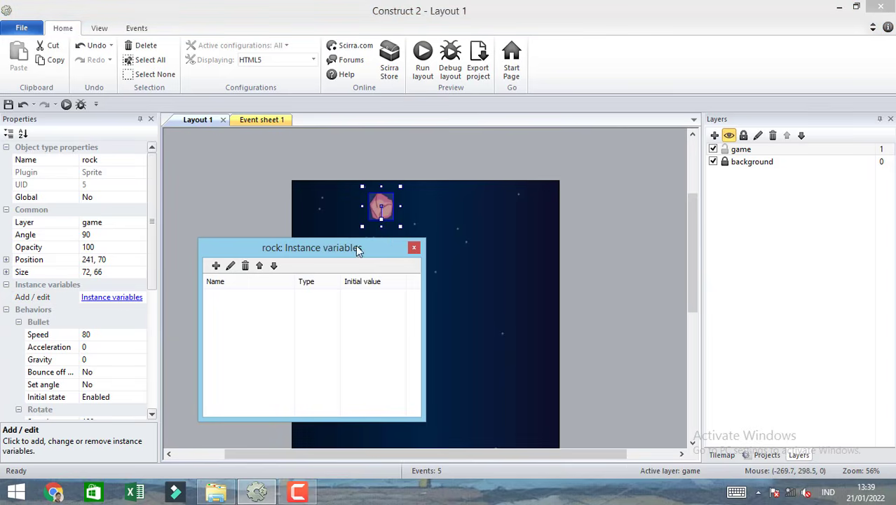
click(217, 265)
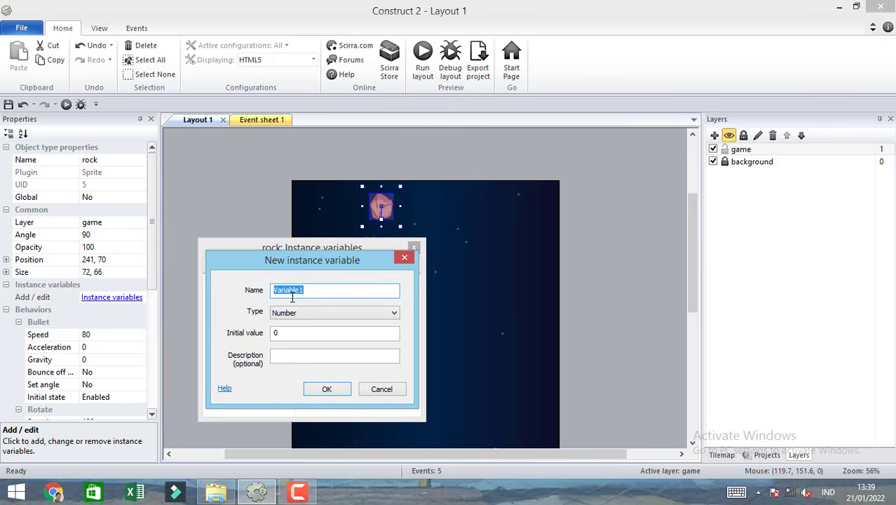
text(damage)
drag(280, 334, 269, 332)
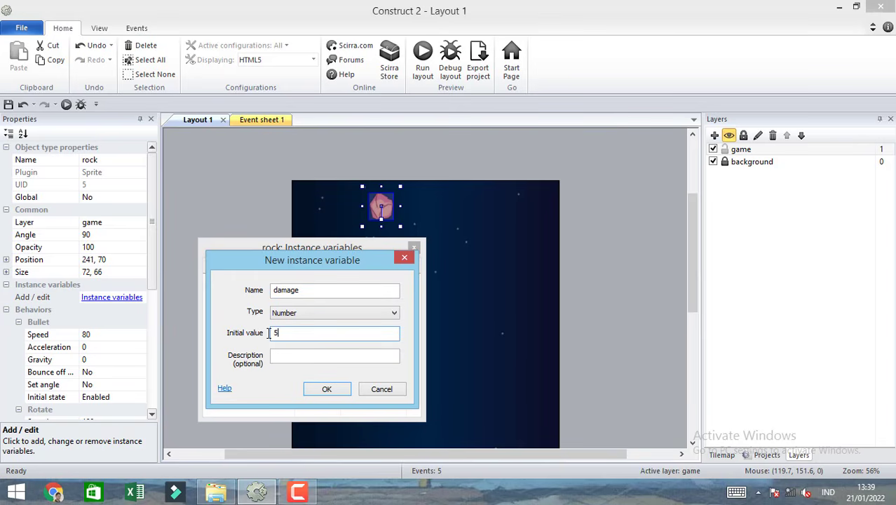
click(344, 389)
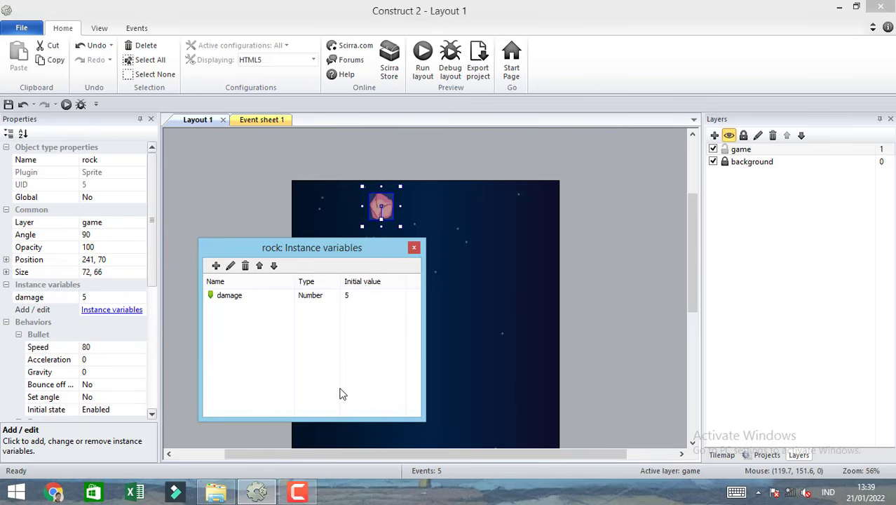
click(414, 249)
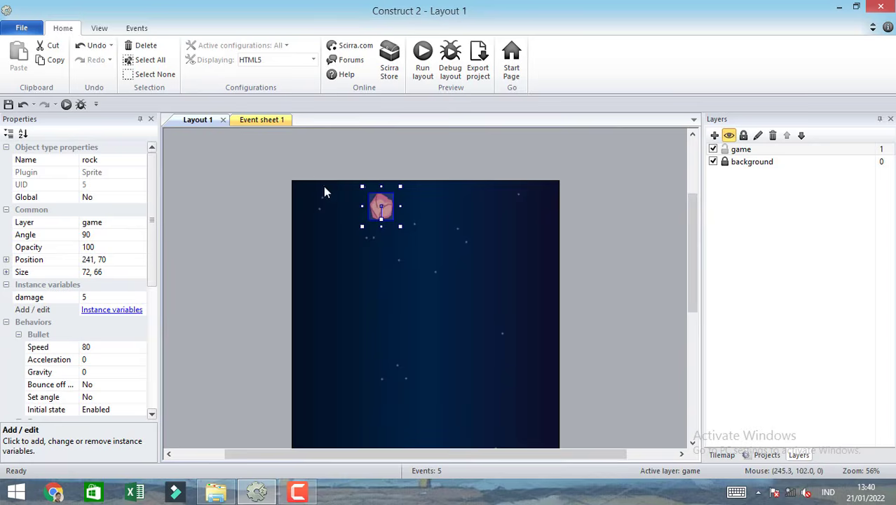
In Event sheet 1, add a rock action to the laser and rock collision event that subtracts 1 from damage.
click(268, 119)
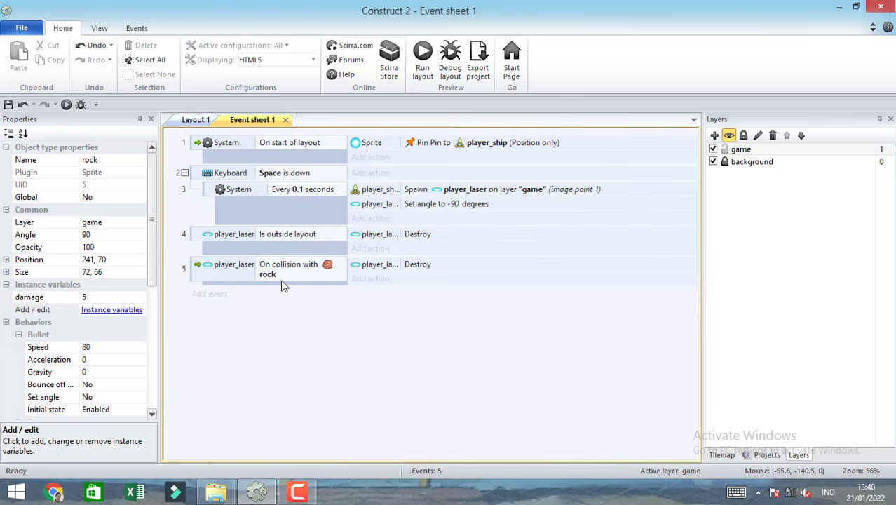
click(384, 279)
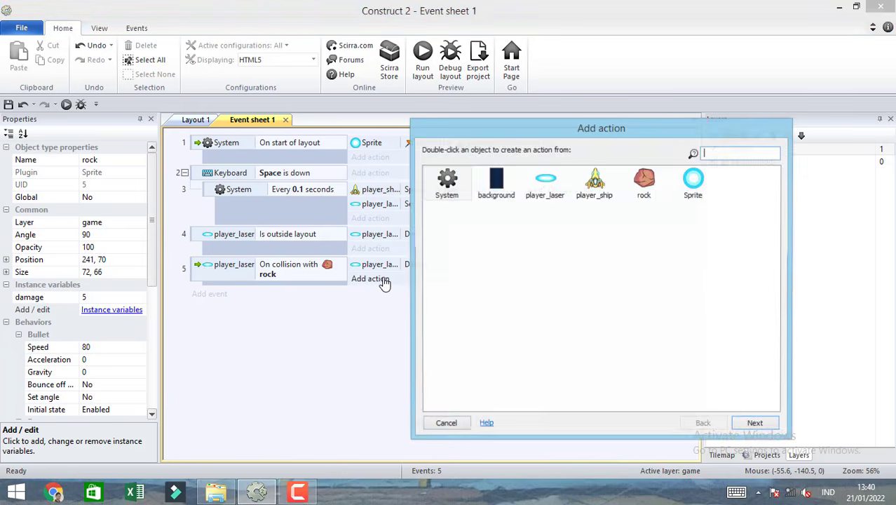
double_click(643, 183)
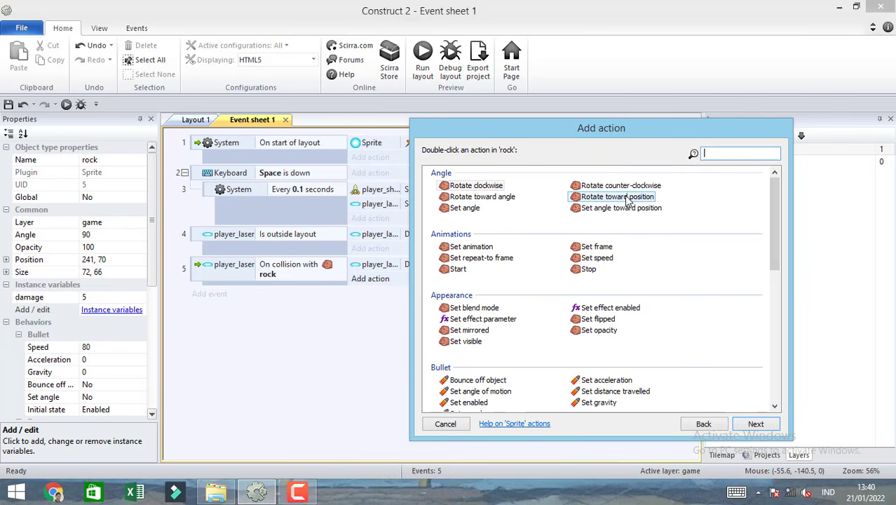
text(sub)
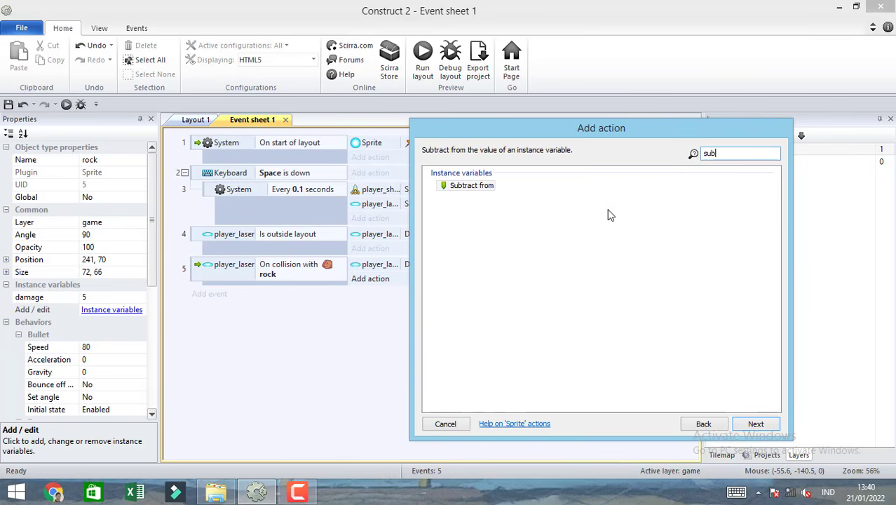
double_click(470, 186)
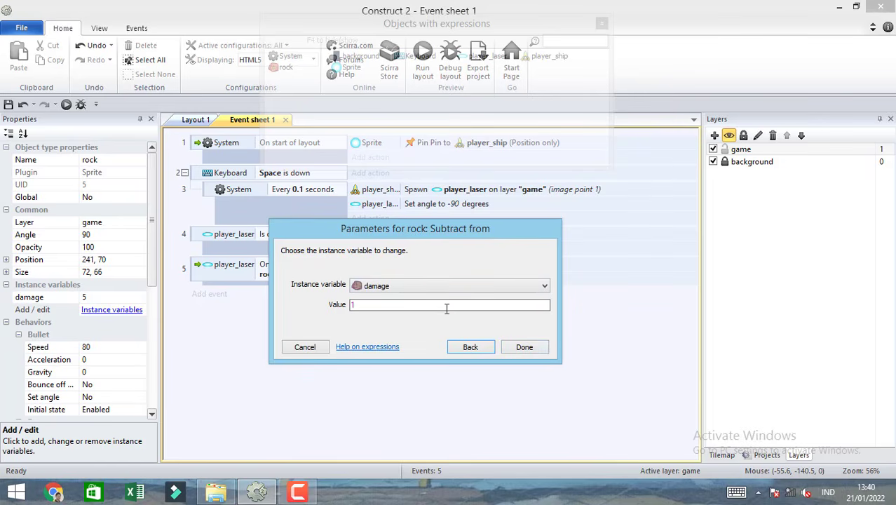
click(524, 347)
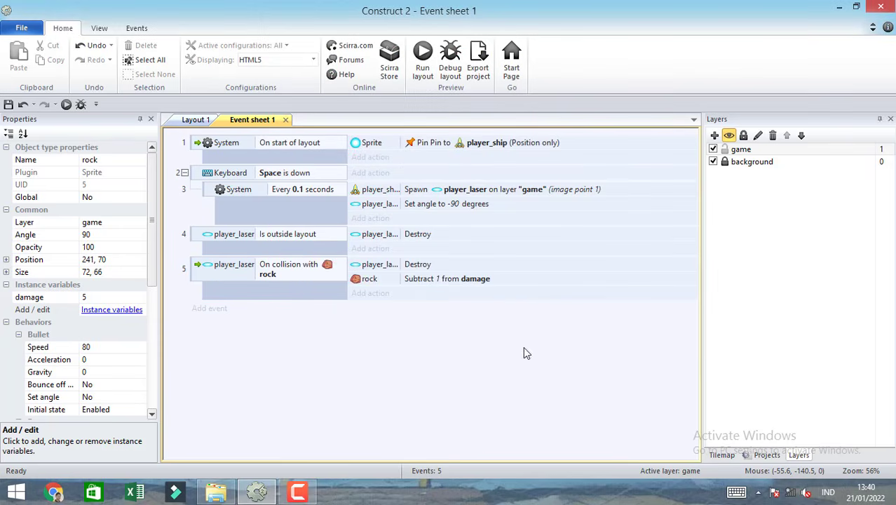
Add a new event for rock with the Compare instance variable condition damage equal to 0.
click(210, 308)
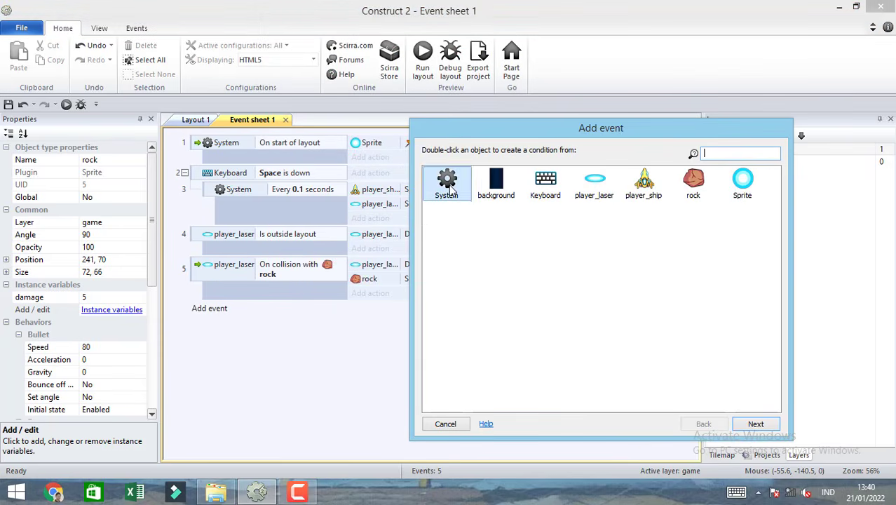
double_click(694, 183)
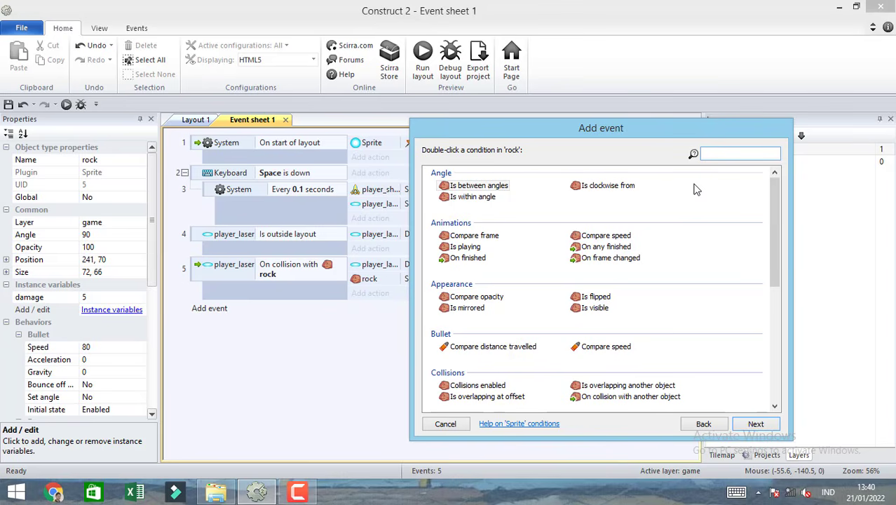
text(co)
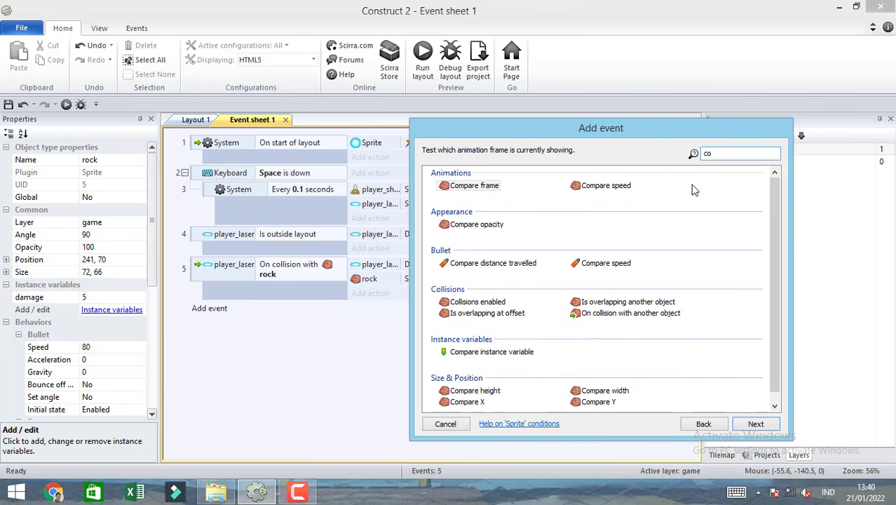
double_click(506, 353)
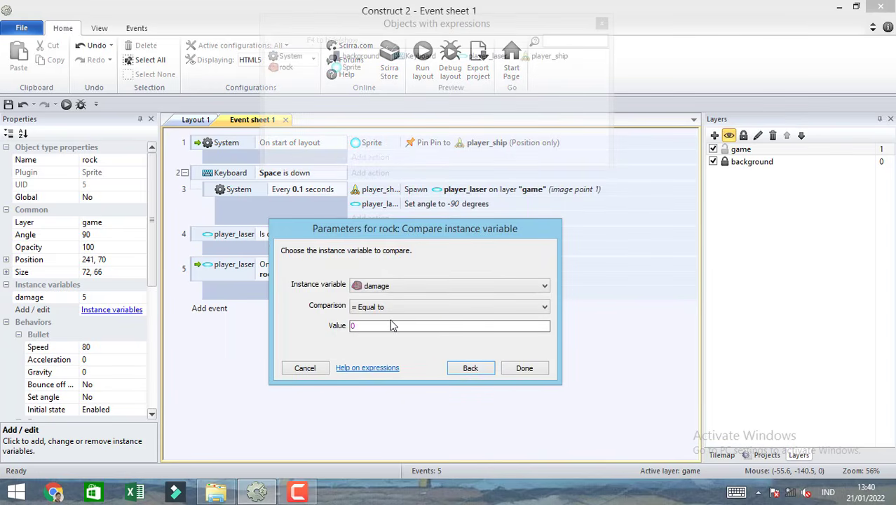
click(524, 368)
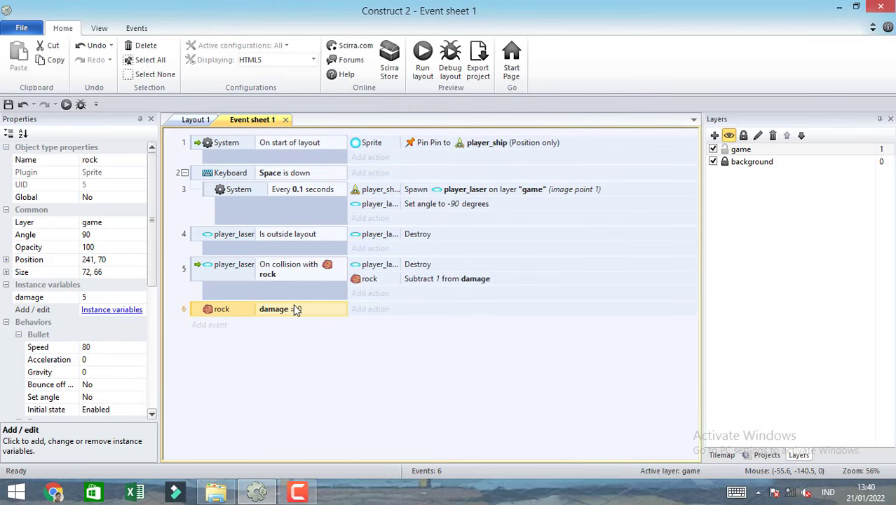
Add a Destroy action for rock to the damage = 0 event.
click(379, 309)
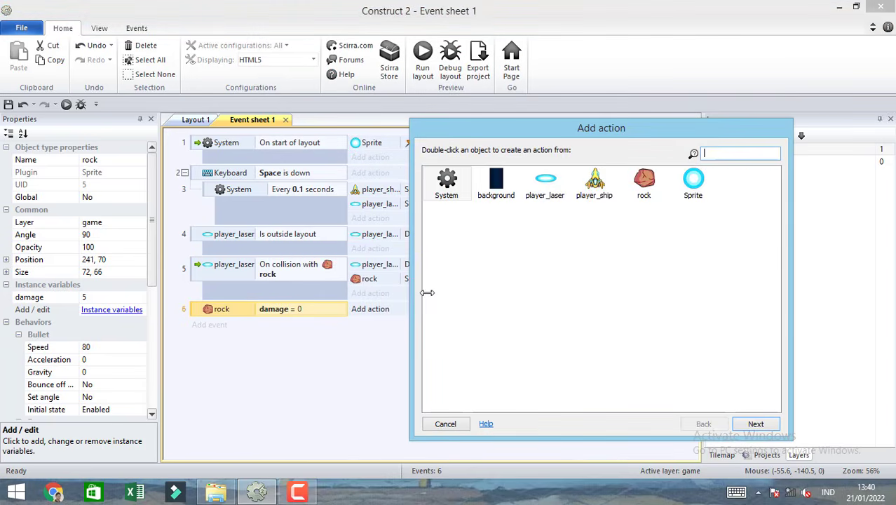
double_click(647, 186)
text(des)
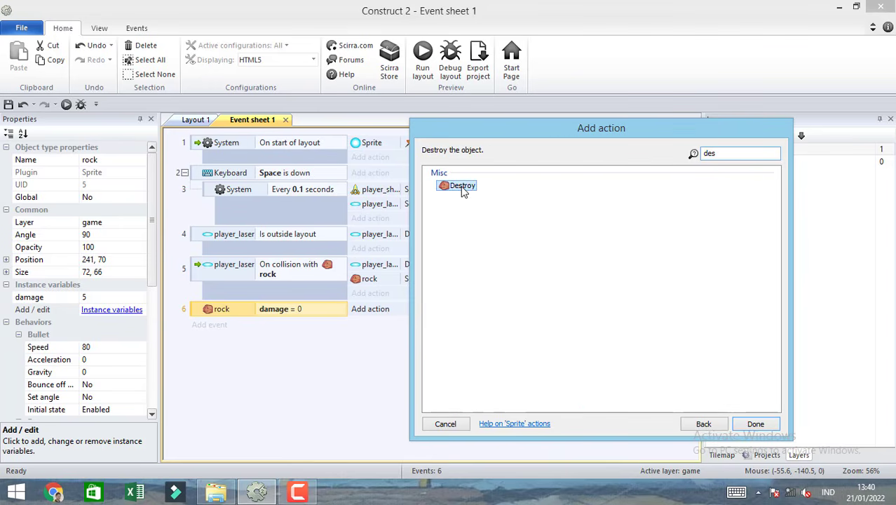
double_click(462, 186)
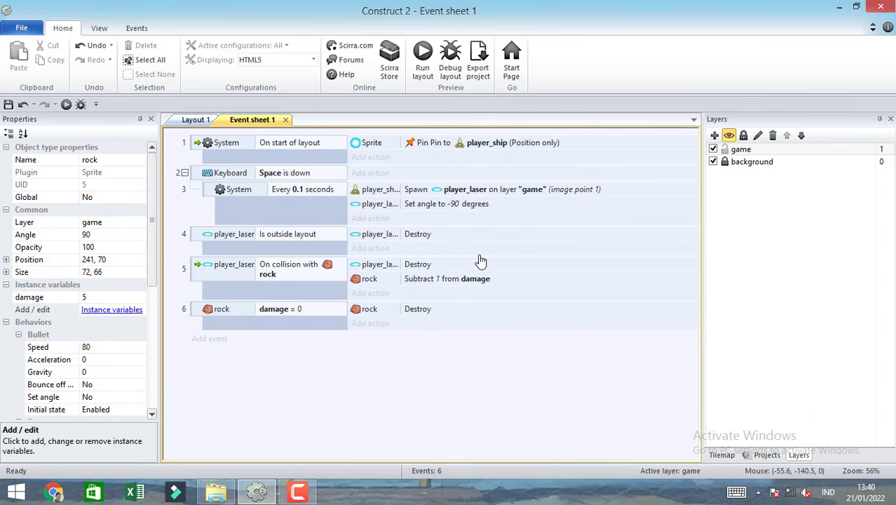
Run the layout, move the ship under the rock and fire lasers to test whether the rock can be destroyed.
click(423, 59)
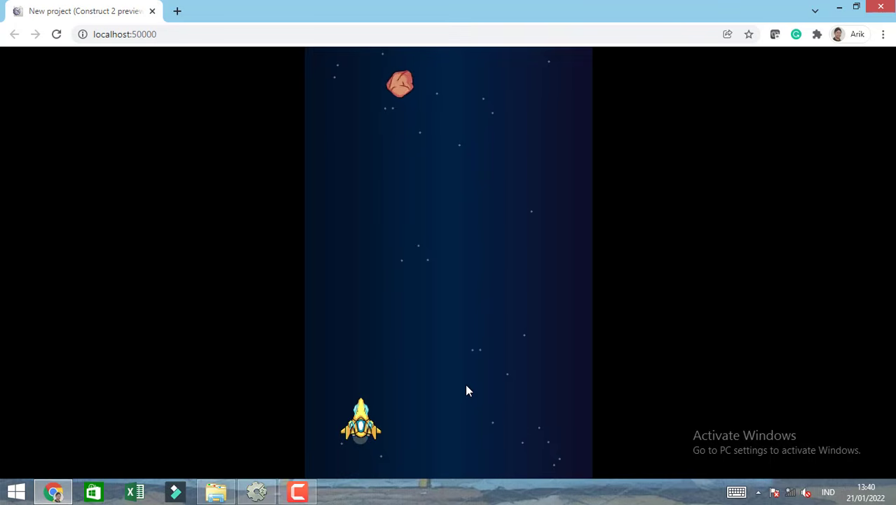
key(Right)
key(space)
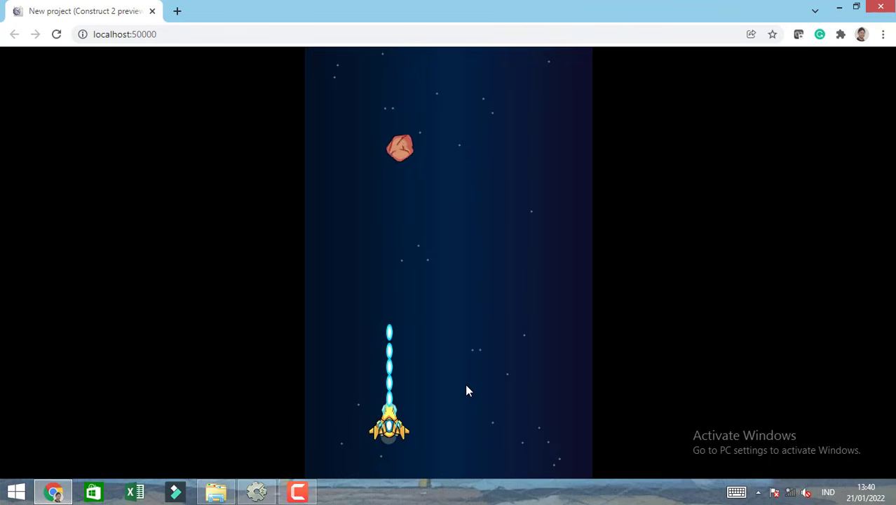
key(space)
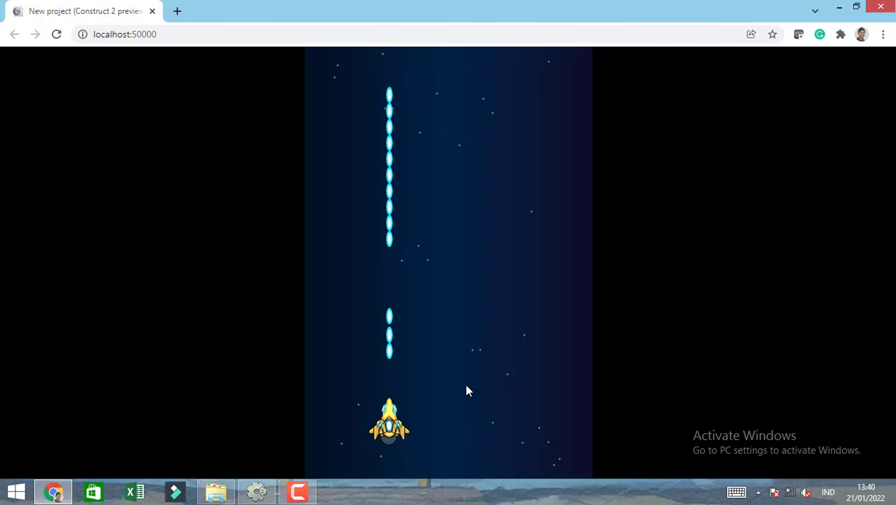
Reload the preview to repeat the rock destruction test, close it, and return to Layout 1.
click(58, 35)
key(Right)
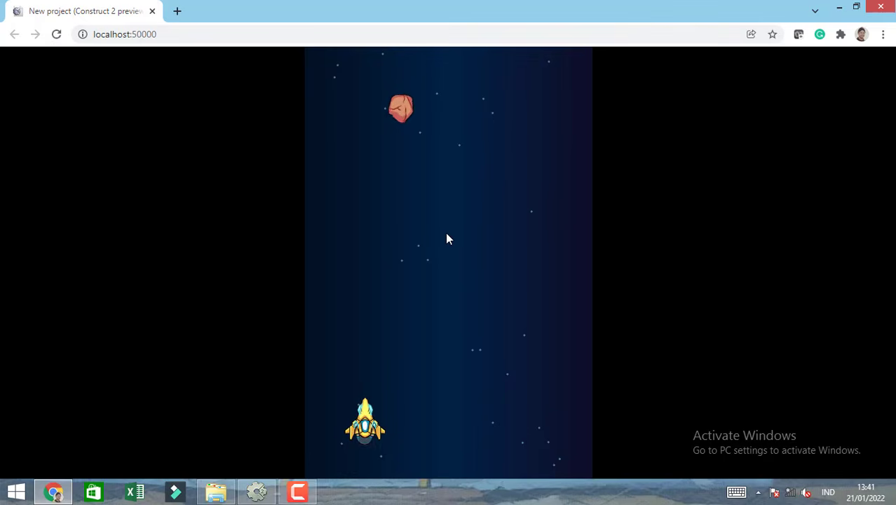
key(Right)
key(space)
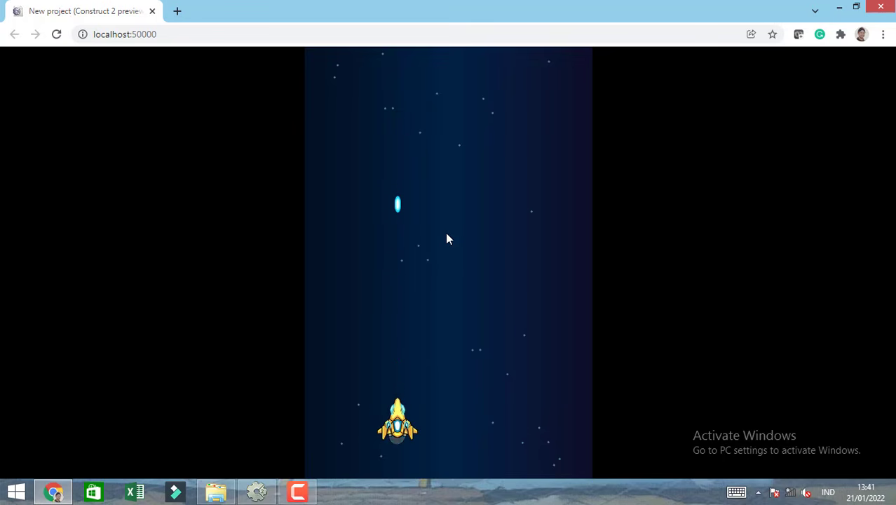
click(152, 11)
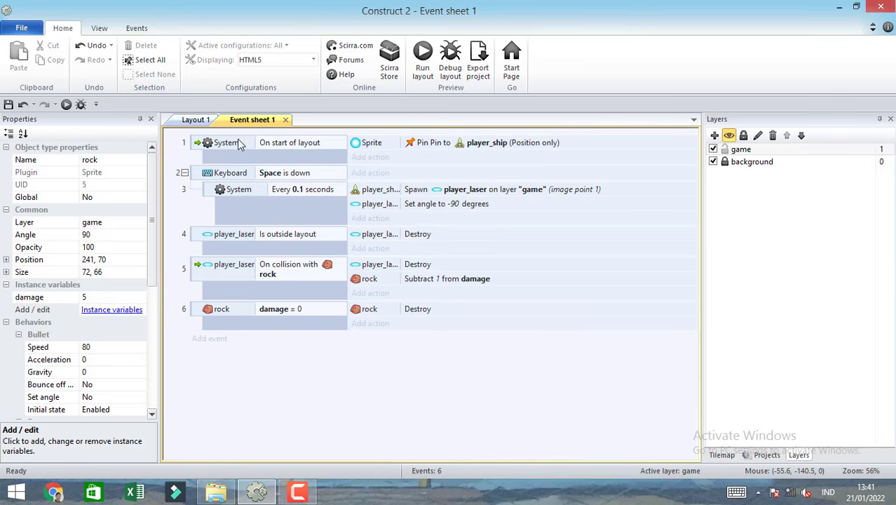
click(196, 120)
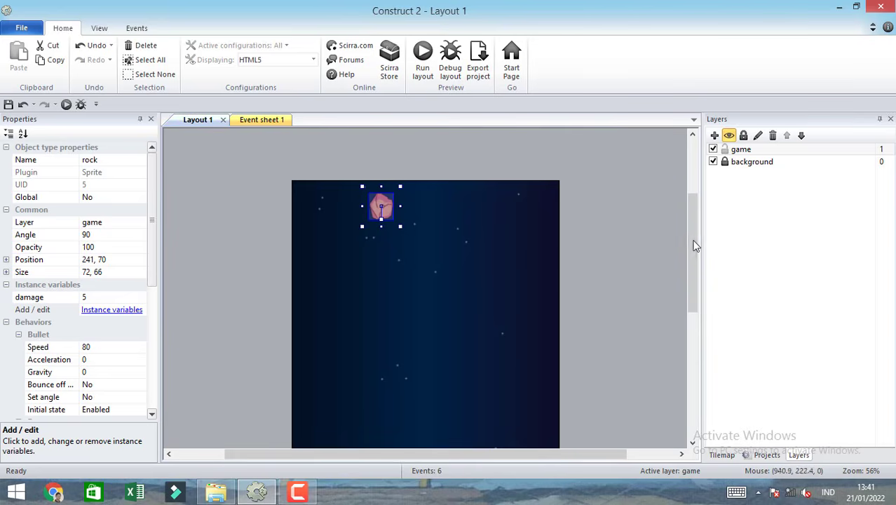
Insert a Particles object on the game layer near the layout's upper-left corner.
mouse_move(694, 244)
mouse_down()
mouse_move(704, 313)
mouse_move(689, 241)
mouse_up()
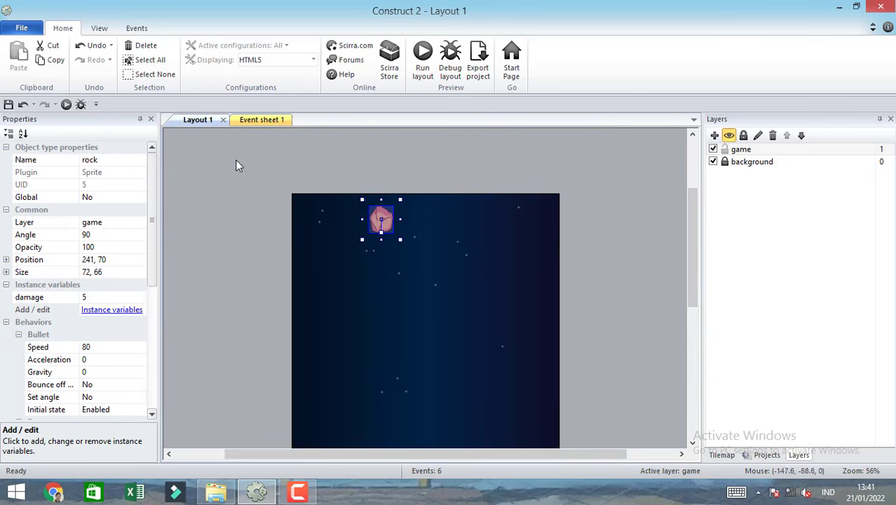
click(253, 208)
double_click(271, 185)
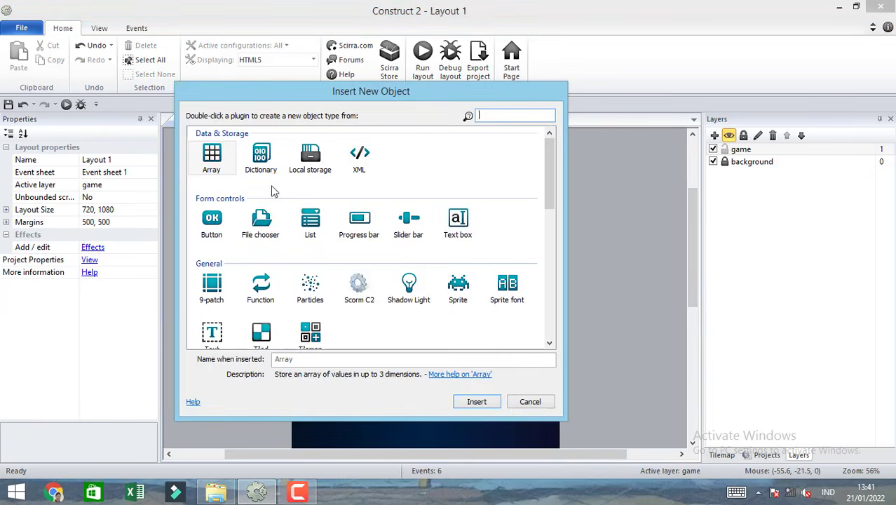
click(333, 283)
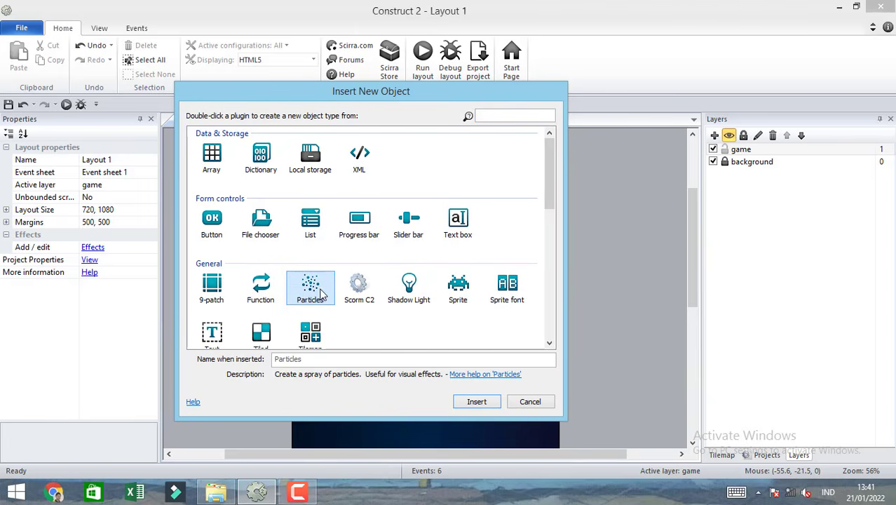
double_click(319, 293)
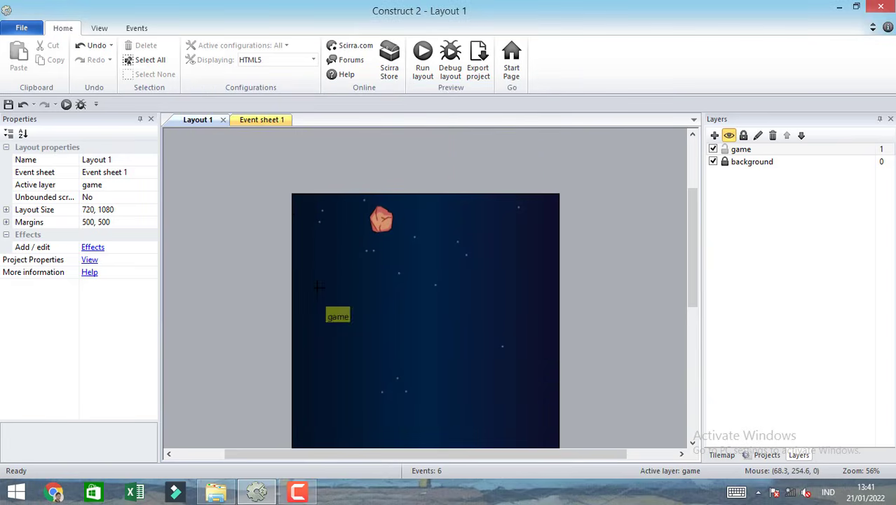
click(286, 214)
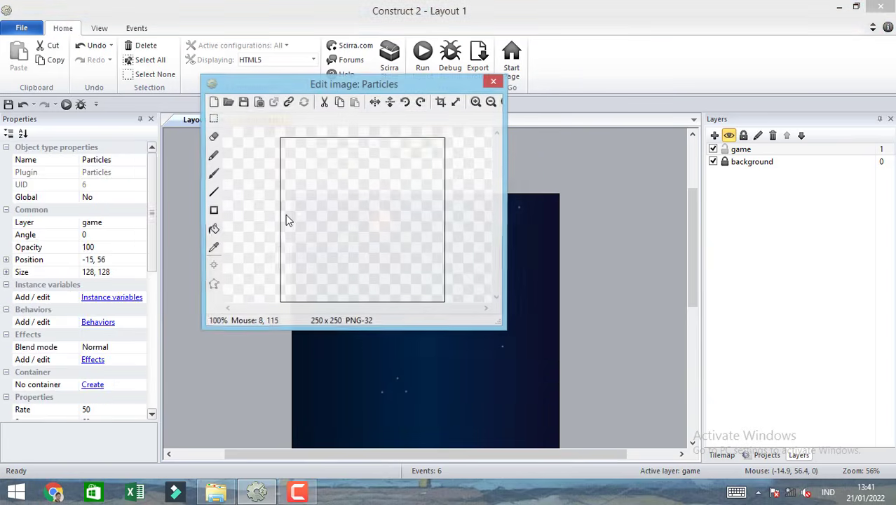
Load dust_particle.png from the space shooter assets as the Particles image and close the image editor.
click(228, 101)
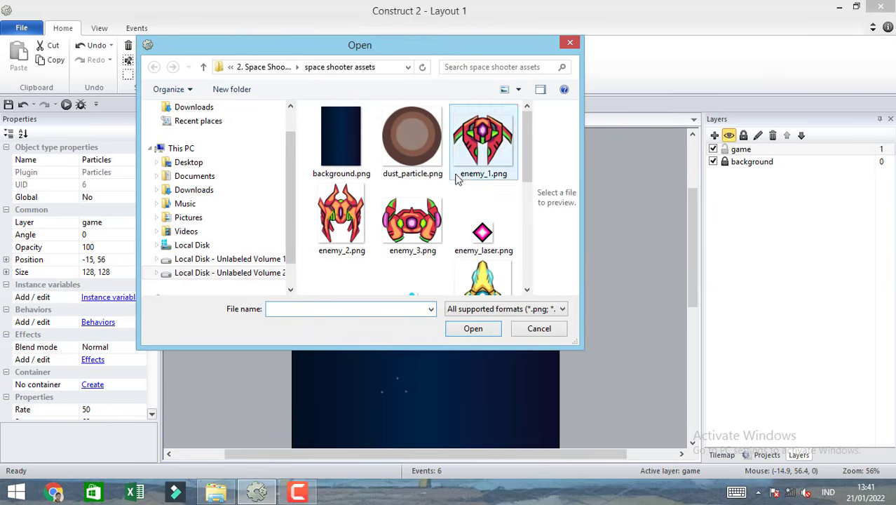
click(413, 144)
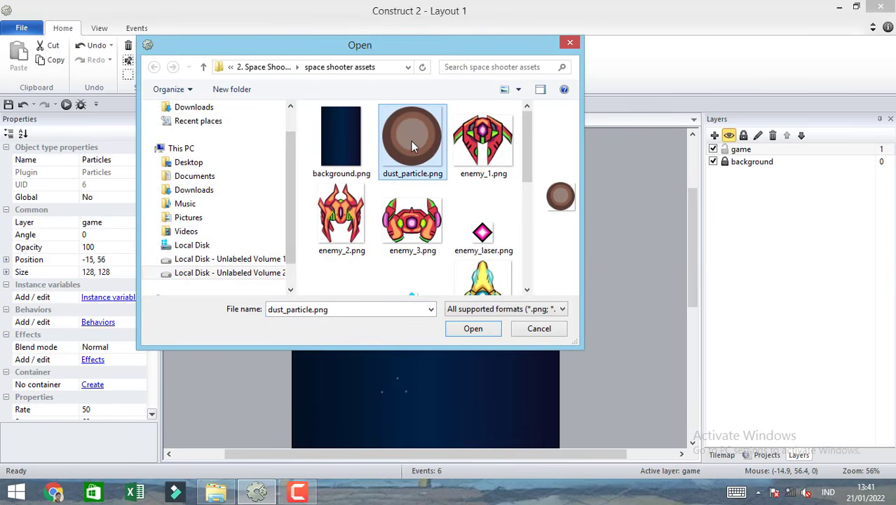
double_click(410, 141)
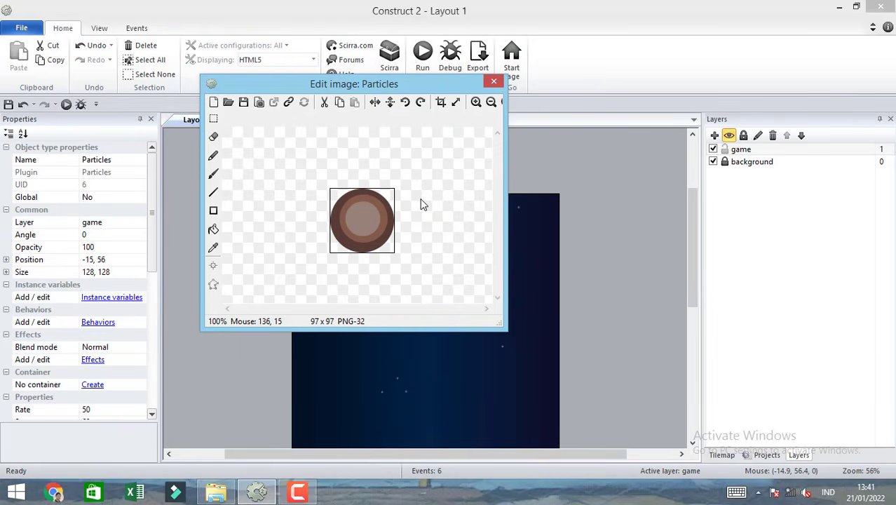
click(495, 84)
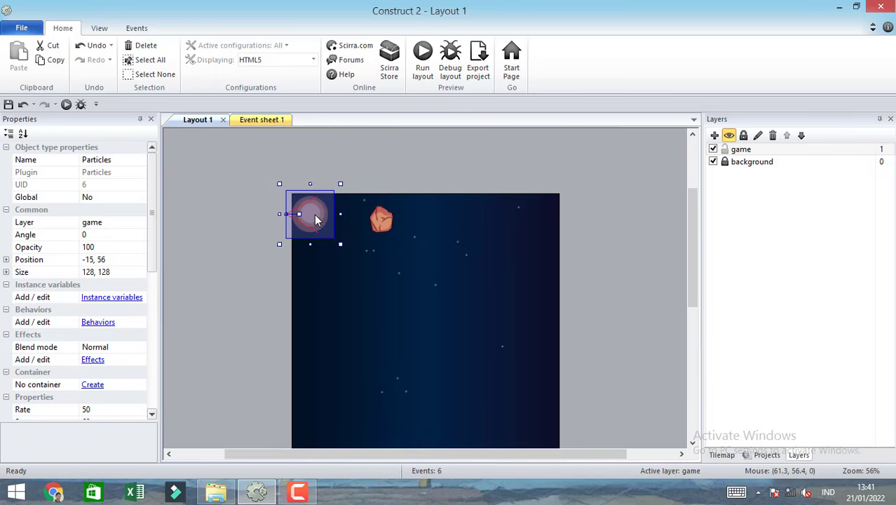
Move the Particles object inside the layout to about 68, 332 and run the layout to preview its spray.
drag(318, 231, 348, 326)
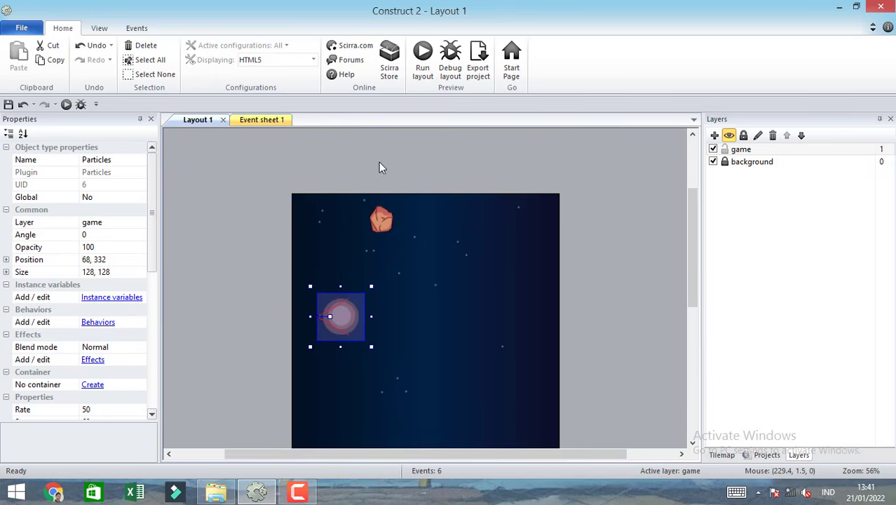
click(422, 59)
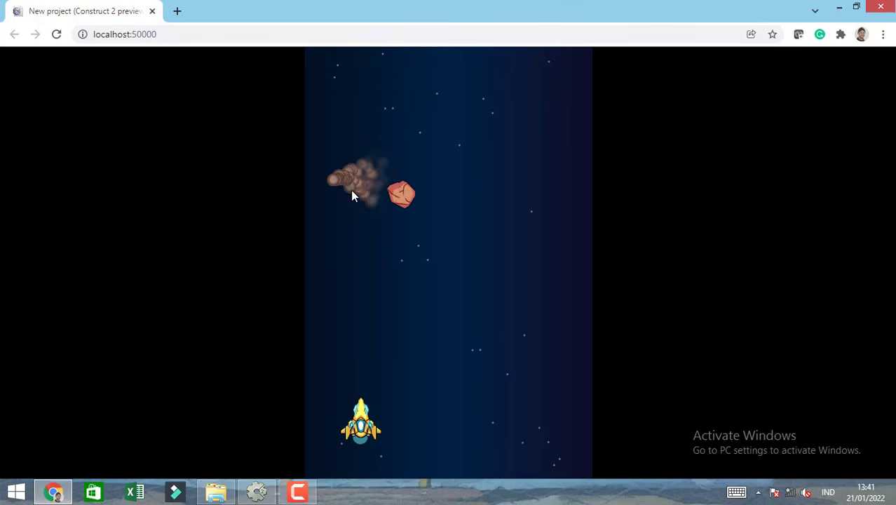
click(154, 11)
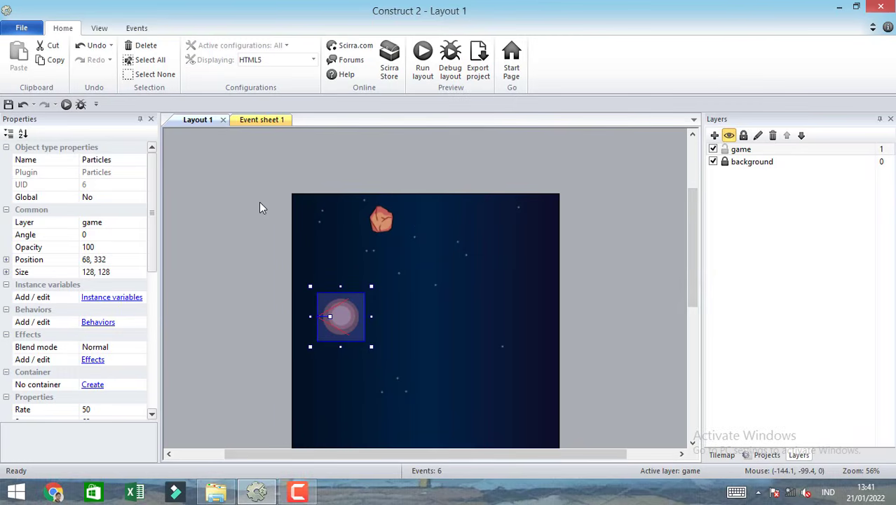
Set the Particles object's rate to 30, spray cone to 360 and type to One-shot.
drag(688, 211, 687, 253)
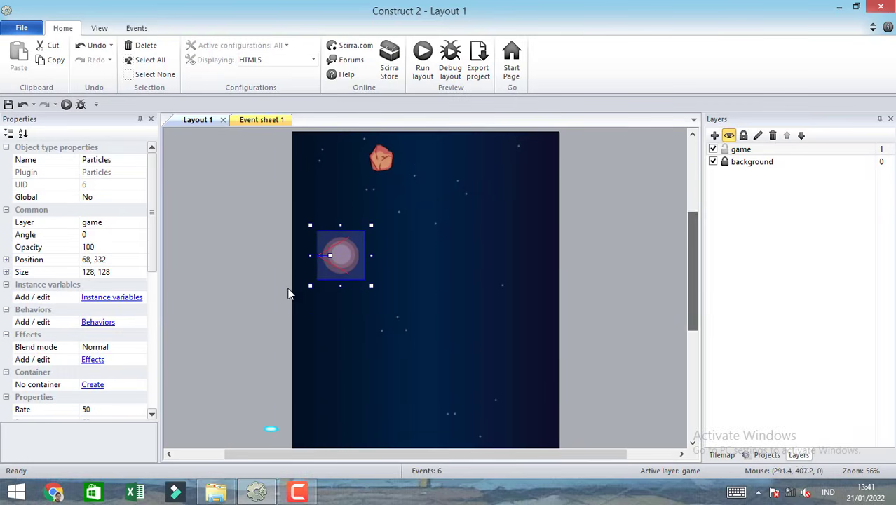
drag(155, 232, 156, 319)
click(98, 225)
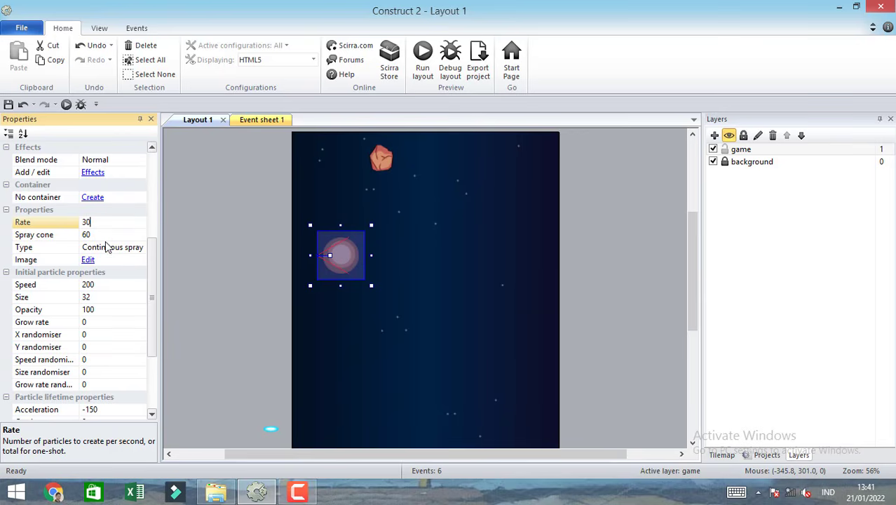
click(107, 235)
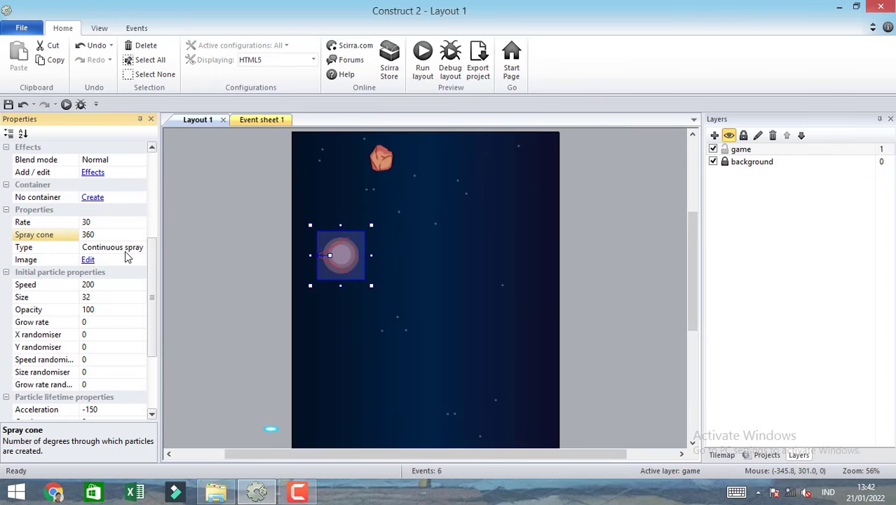
click(126, 251)
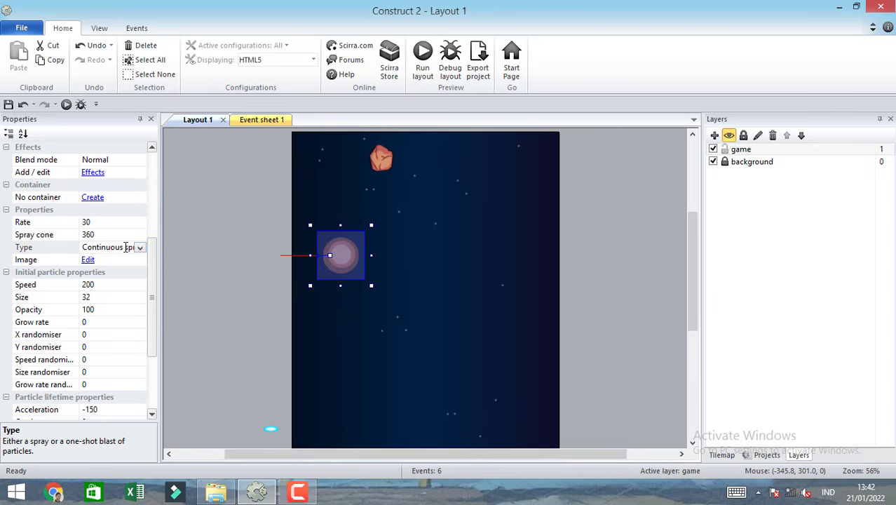
click(140, 250)
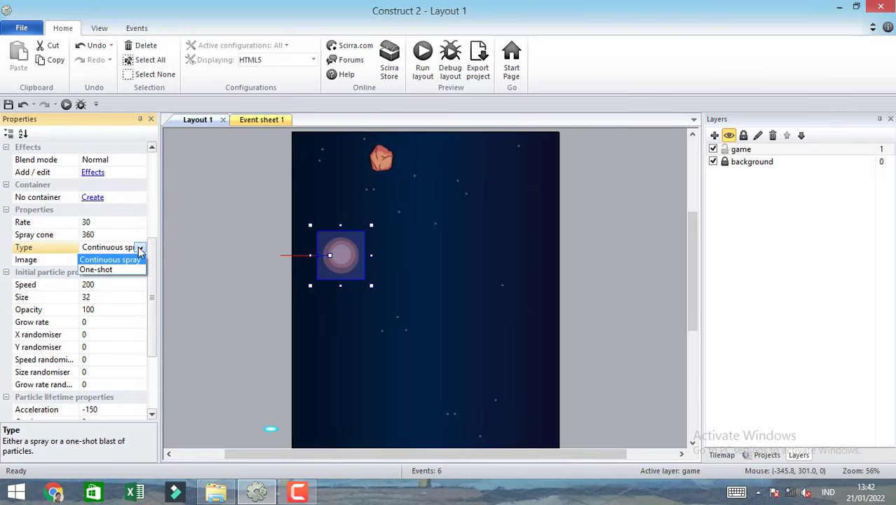
click(104, 270)
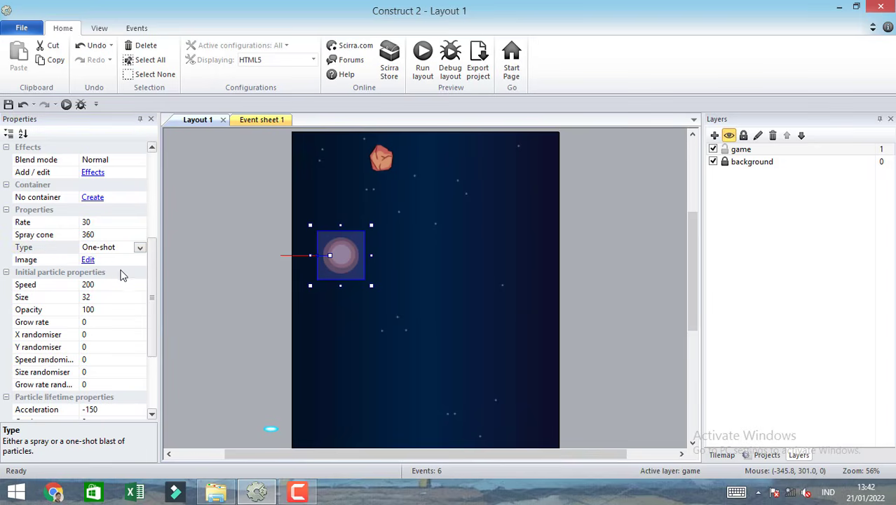
Set the Particles object's initial speed randomiser to 60 and size randomiser to 16.
click(110, 285)
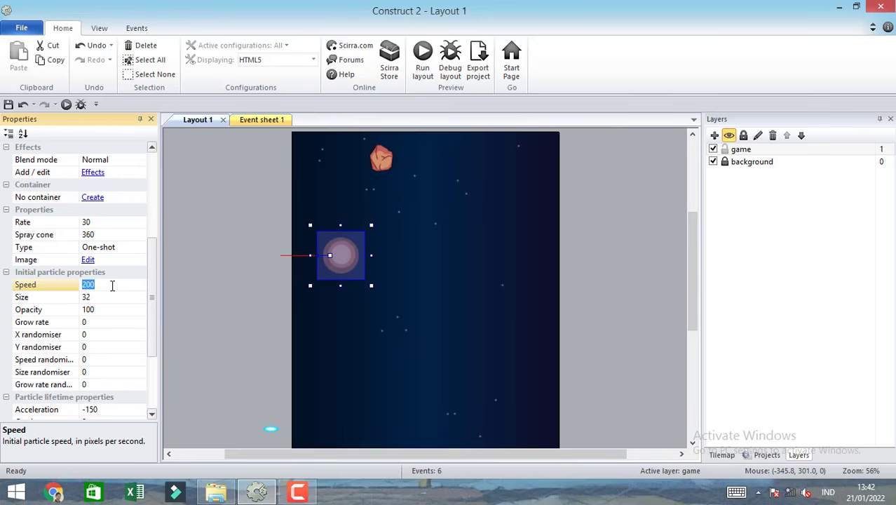
mouse_move(150, 302)
mouse_down()
mouse_move(149, 326)
mouse_move(159, 336)
mouse_up()
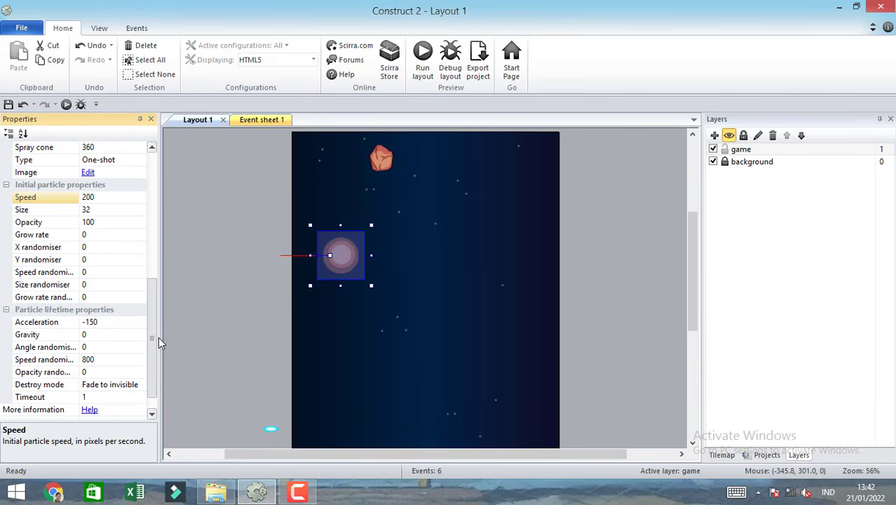
click(109, 275)
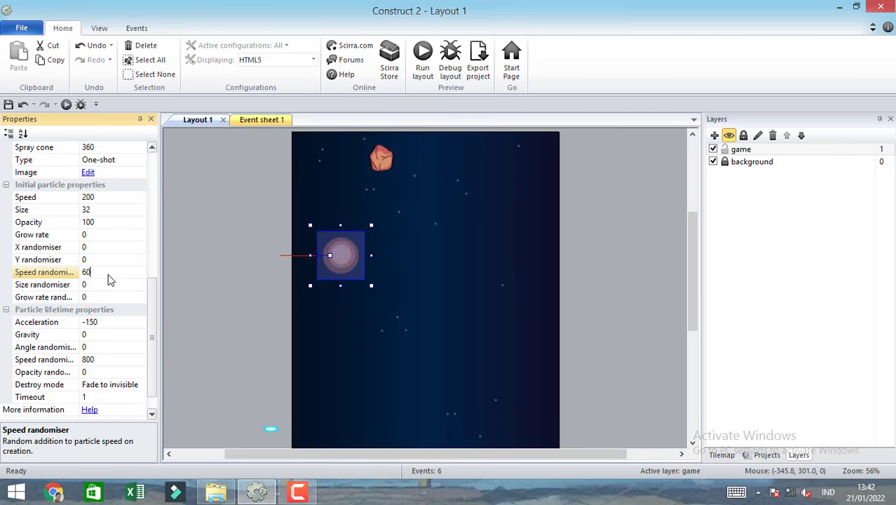
click(109, 287)
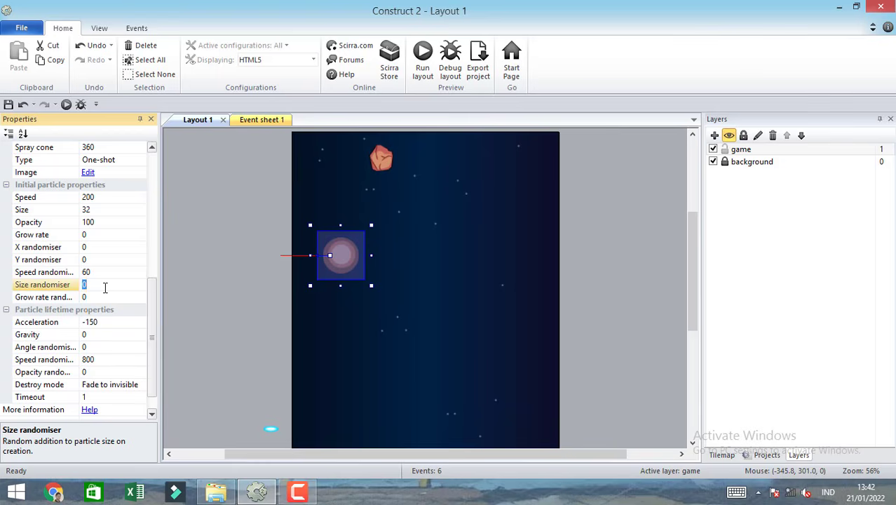
text(16)
click(215, 293)
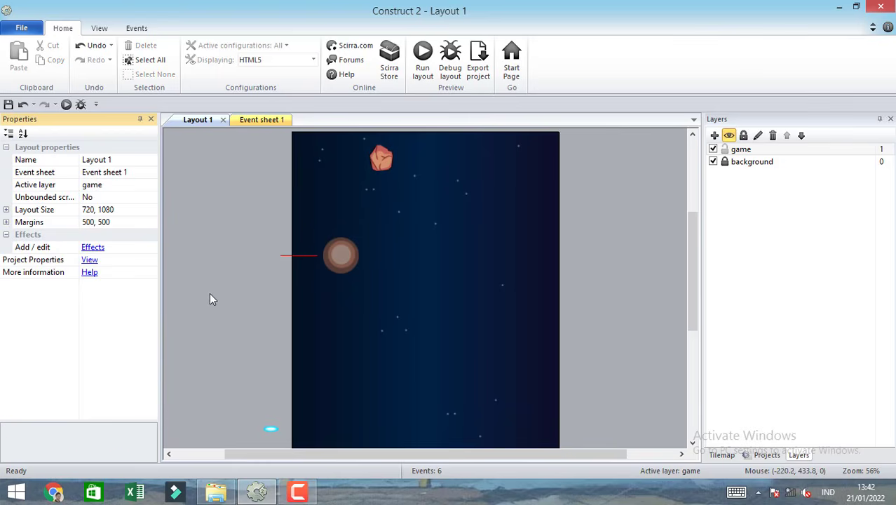
Run the layout to preview the one-shot burst, and move the Particles object outside the layout to about -159, 254.
click(423, 60)
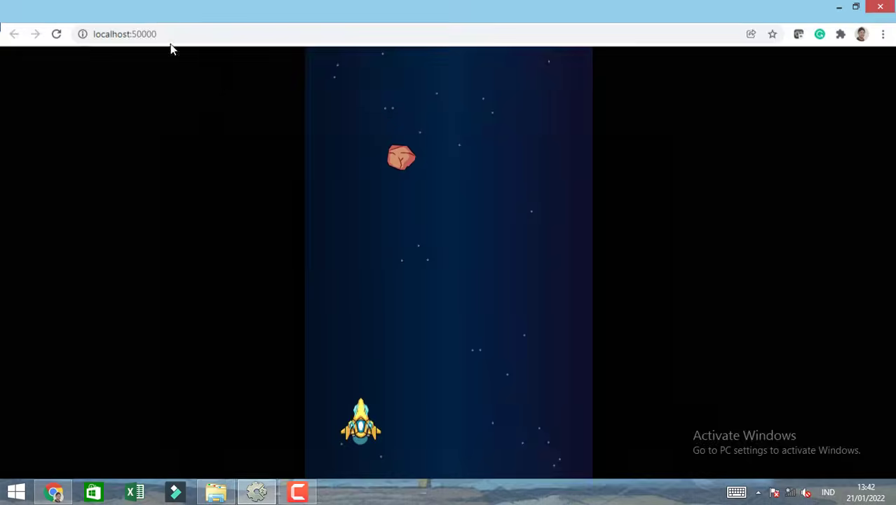
key(alt+Tab)
click(350, 255)
drag(350, 256, 265, 227)
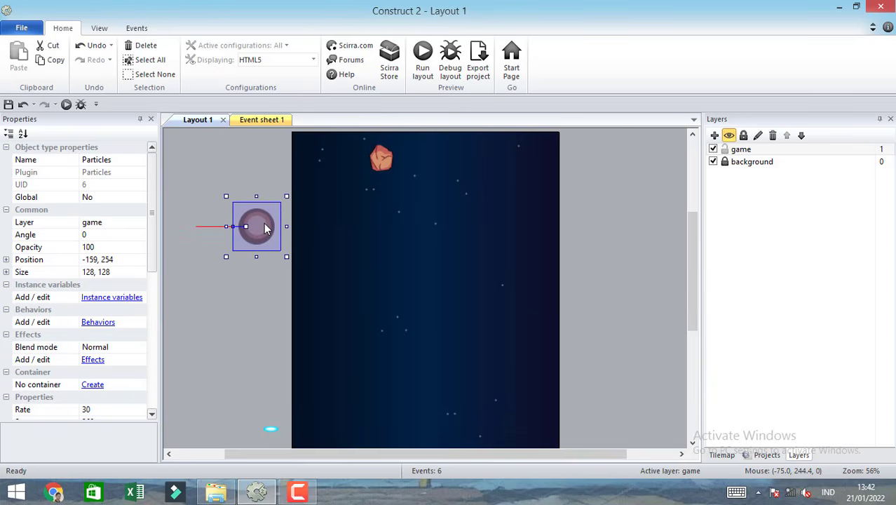
drag(694, 285, 656, 251)
Add a rock Spawn another object action to the laser–rock collision event, creating Particles on layer "game" at image point 0.
click(258, 122)
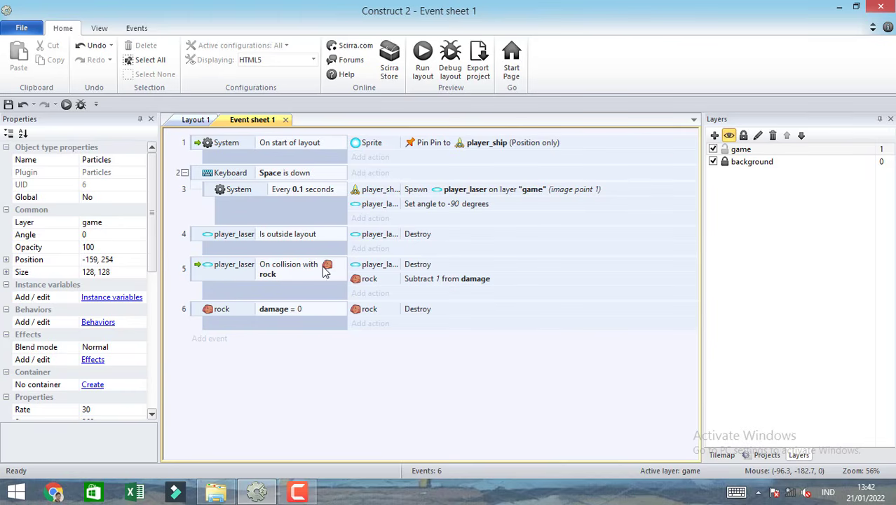
click(379, 300)
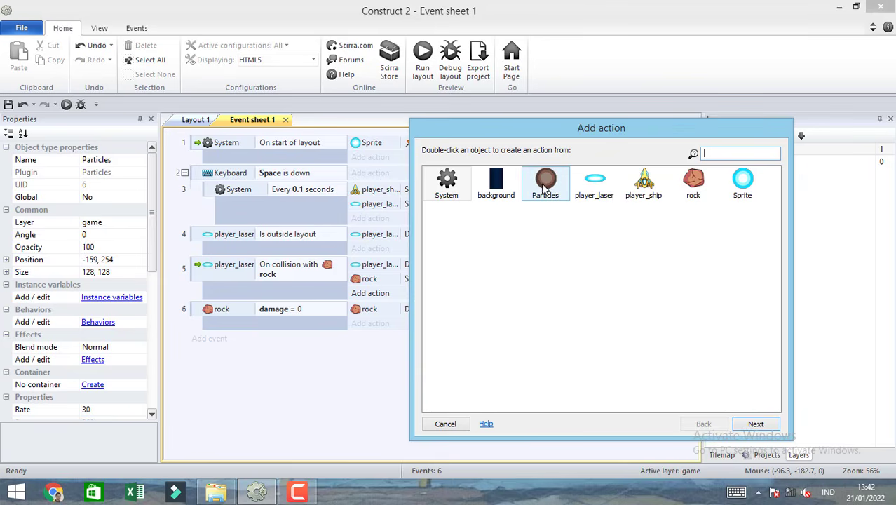
double_click(695, 184)
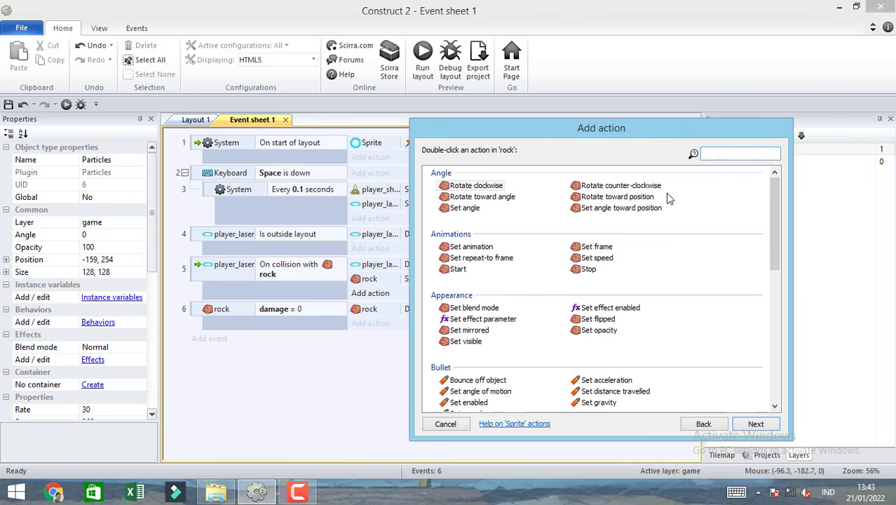
text(spa)
double_click(499, 186)
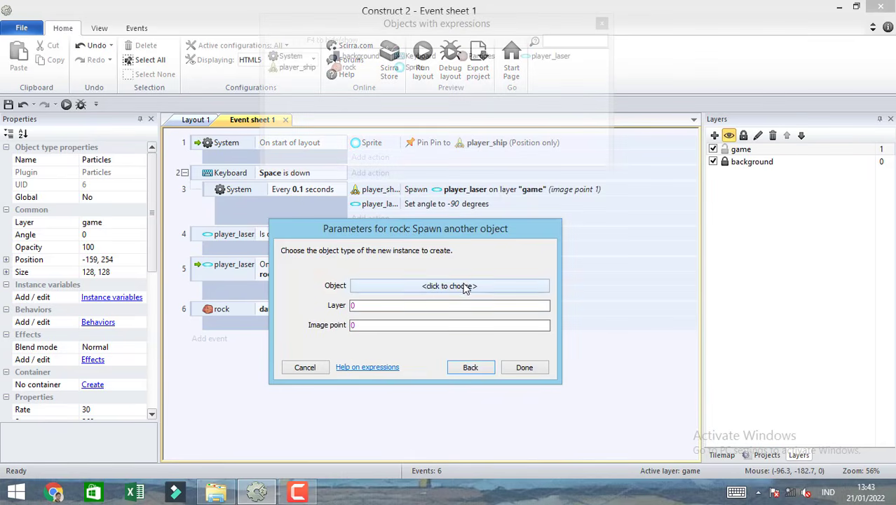
click(462, 285)
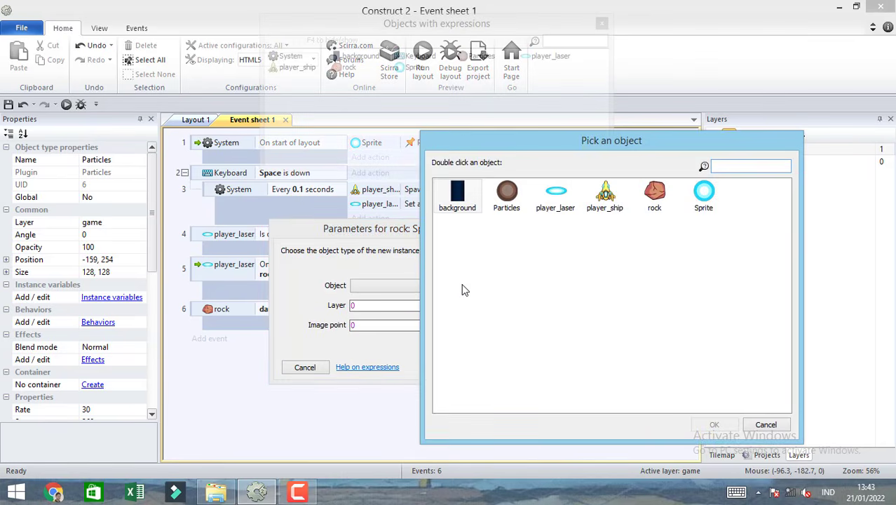
double_click(514, 199)
click(436, 316)
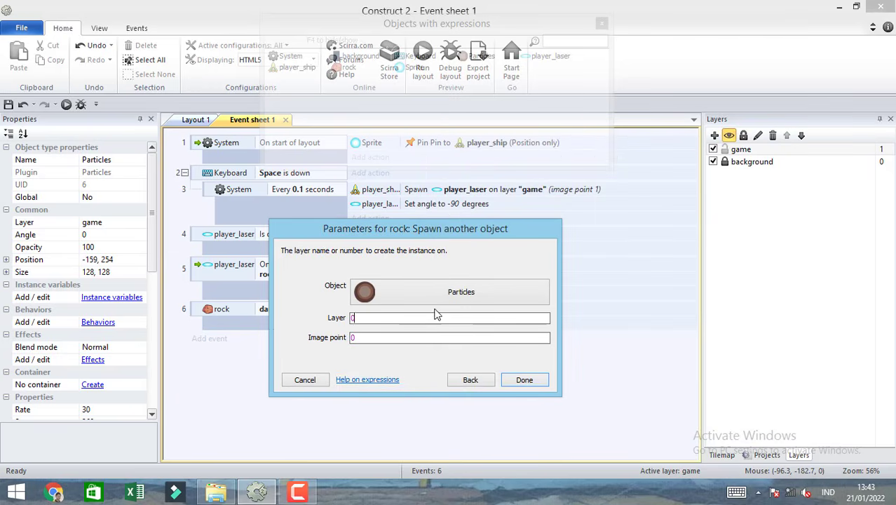
text(")
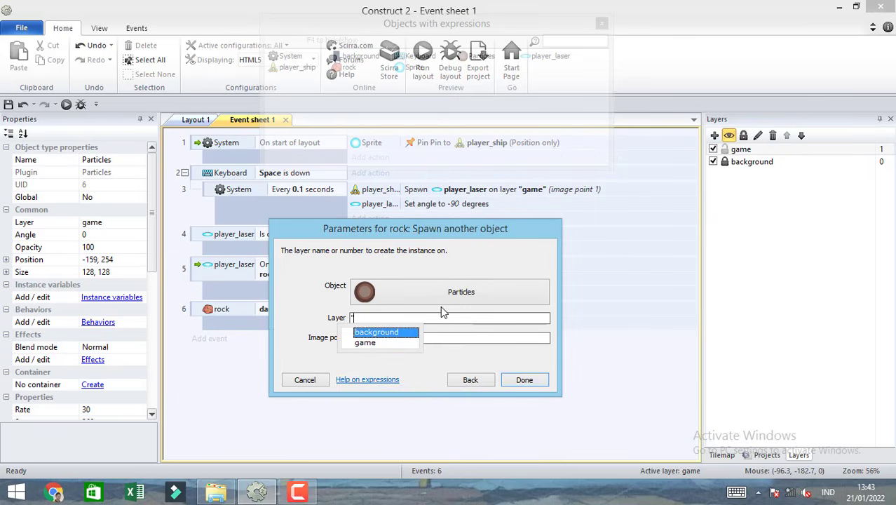
click(373, 342)
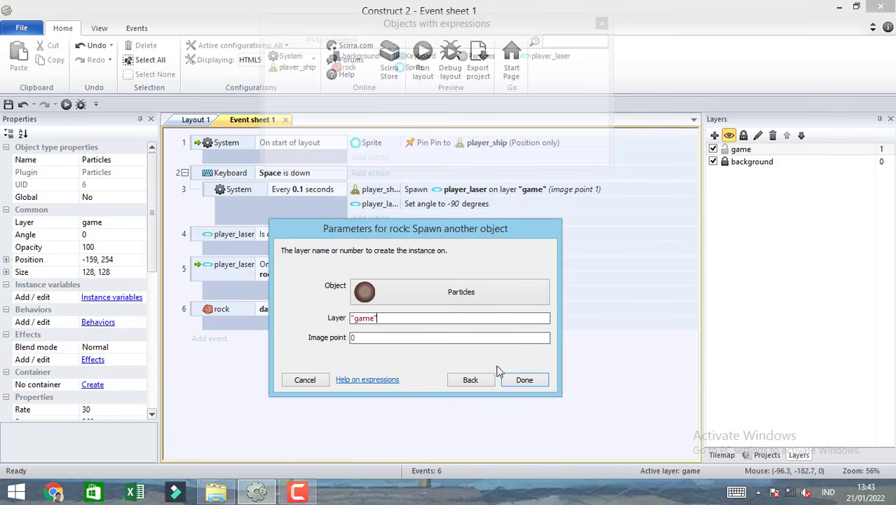
click(523, 379)
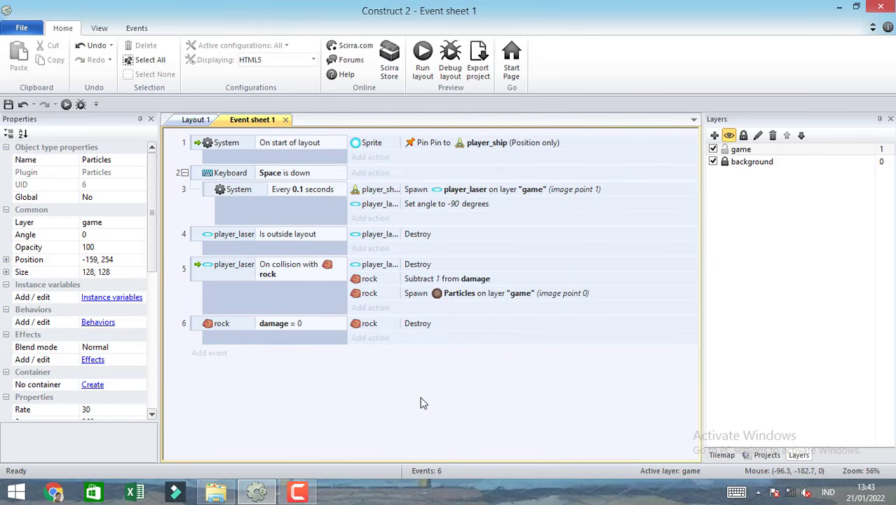
Run the layout, steer the ship and fire lasers at the rock to test the dust particles, and close the preview.
click(422, 56)
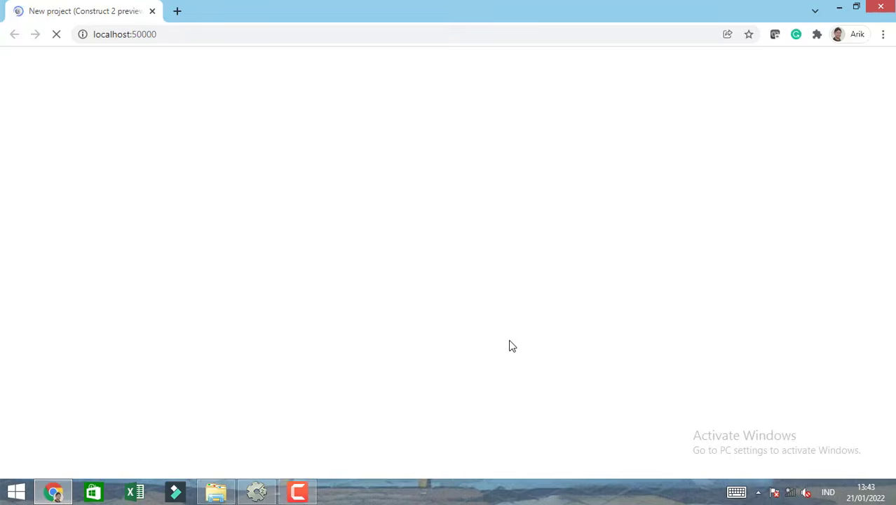
key(Right)
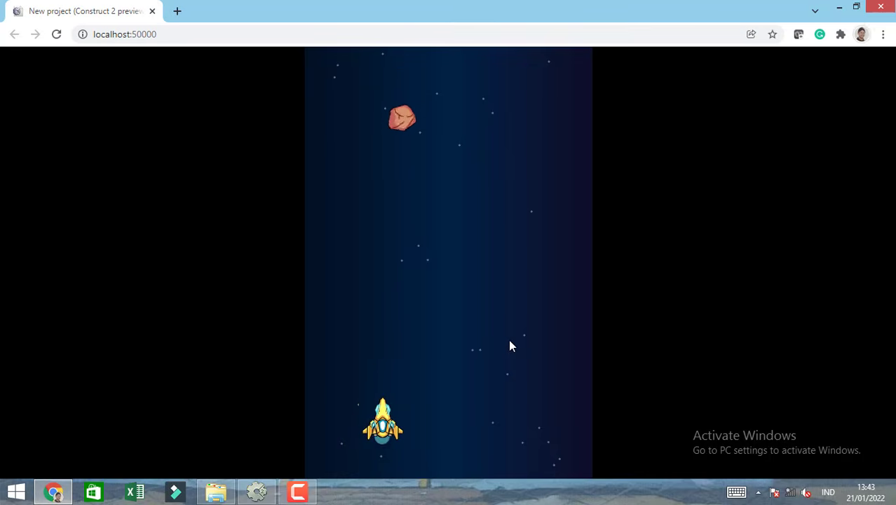
key(space)
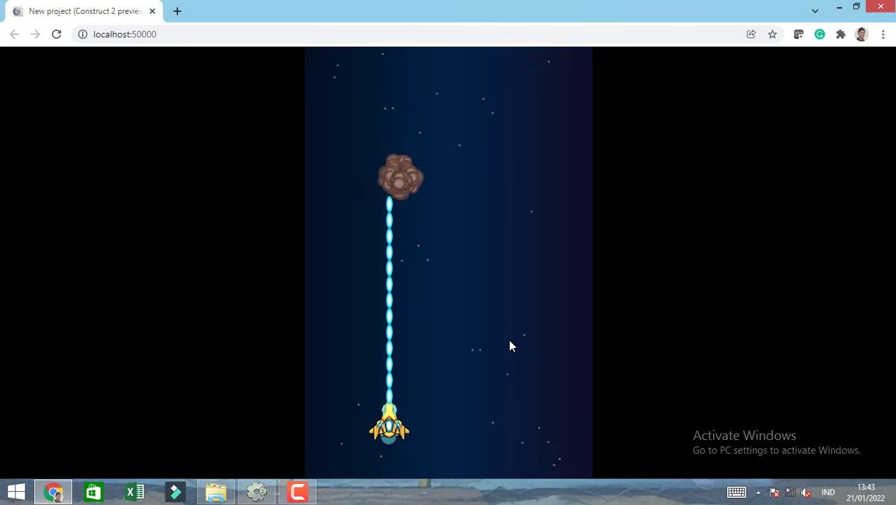
key(space)
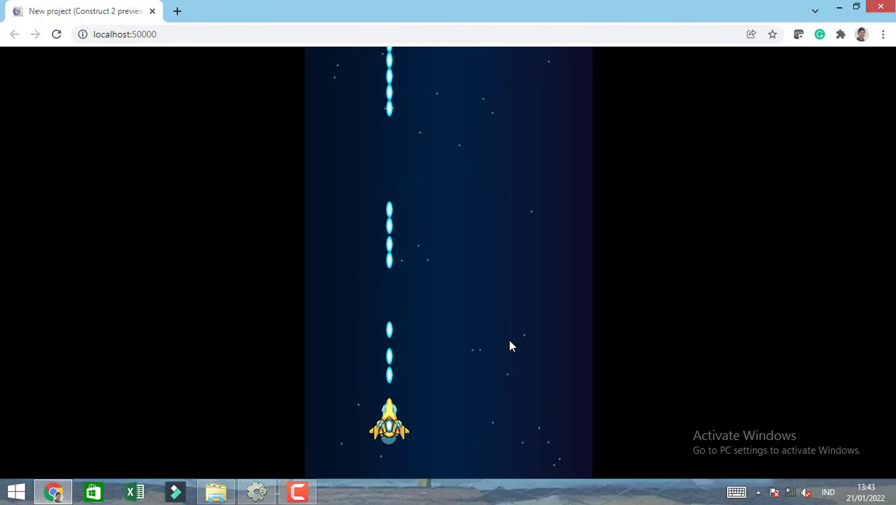
key(Left)
key(space)
key(Right)
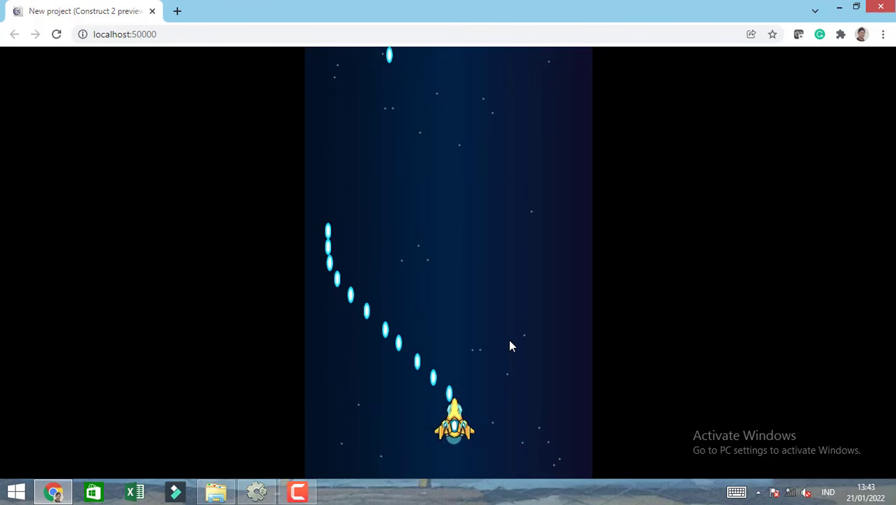
key(Left)
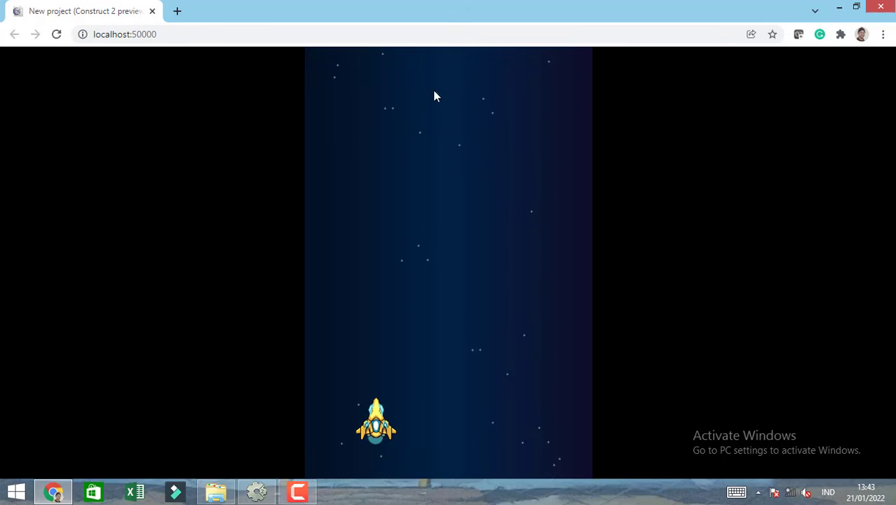
key(Down)
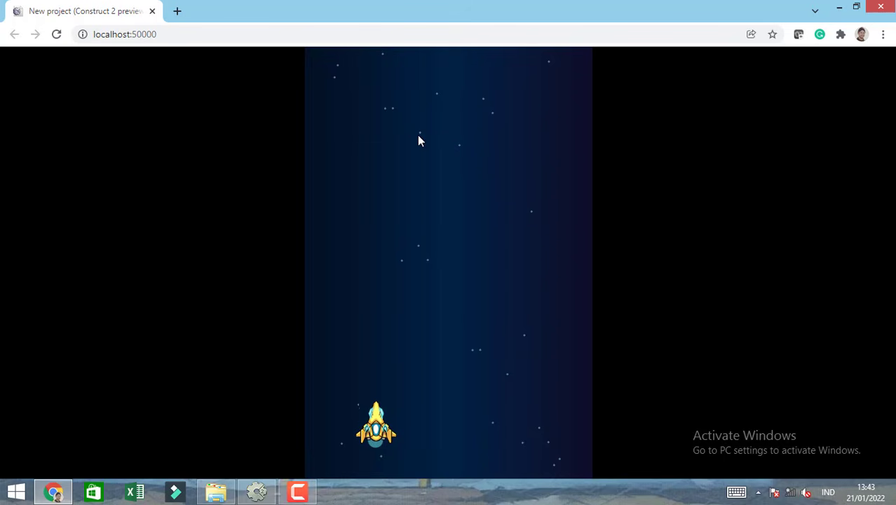
key(Right)
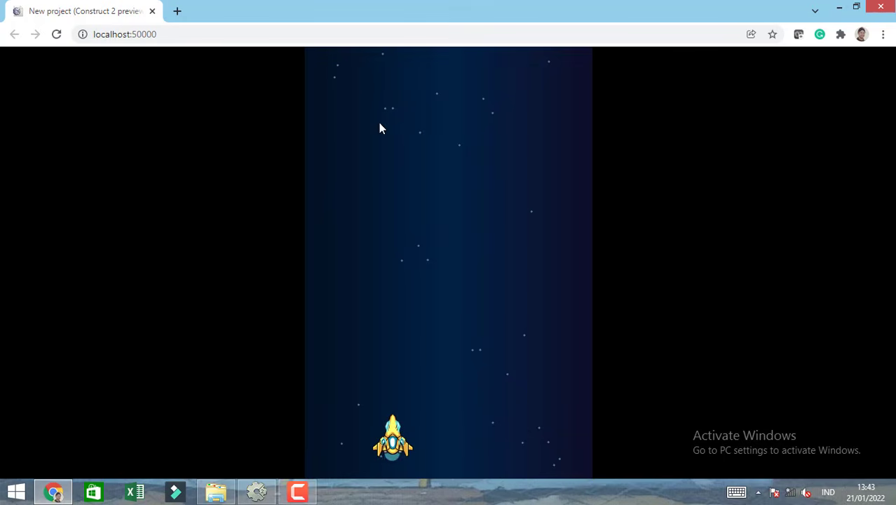
click(153, 11)
Insert a new Sprite near the layout's upper-left corner and resize its image canvas to 32 × 32 pixels.
click(198, 121)
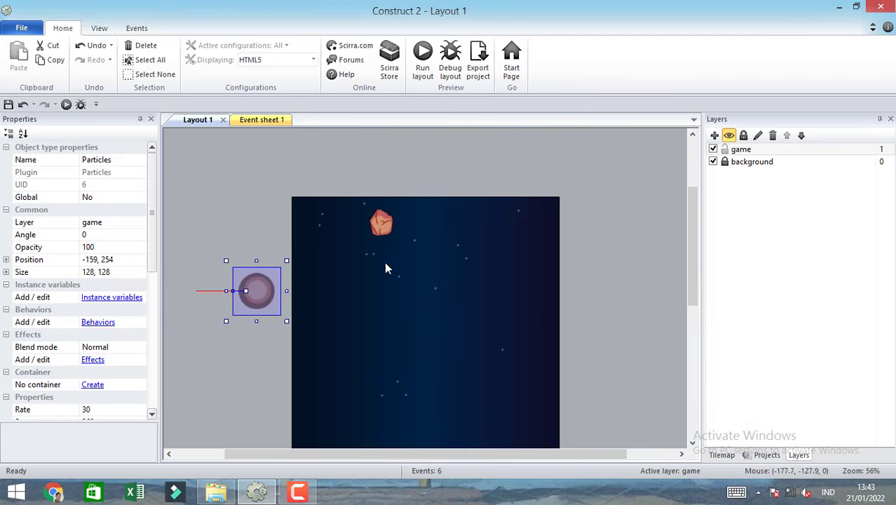
click(626, 270)
mouse_move(687, 258)
mouse_down()
mouse_move(687, 250)
mouse_move(687, 327)
mouse_move(684, 235)
mouse_move(688, 269)
mouse_up()
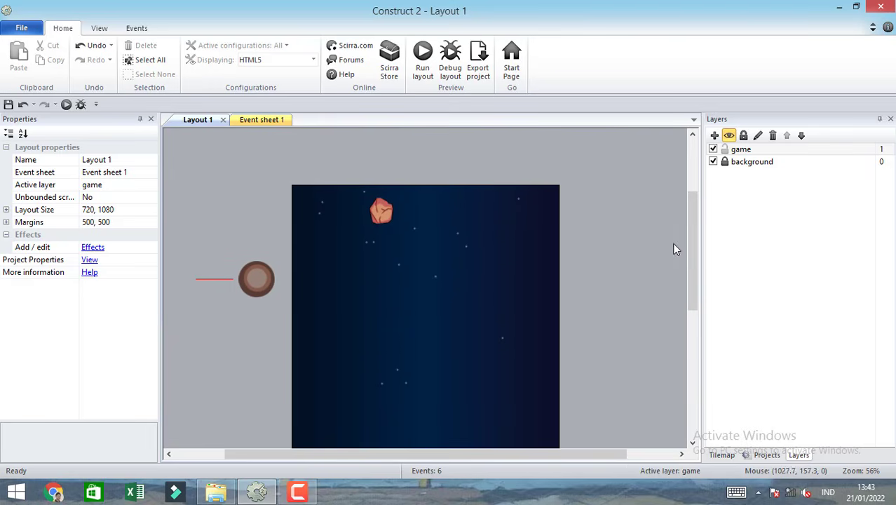
double_click(313, 159)
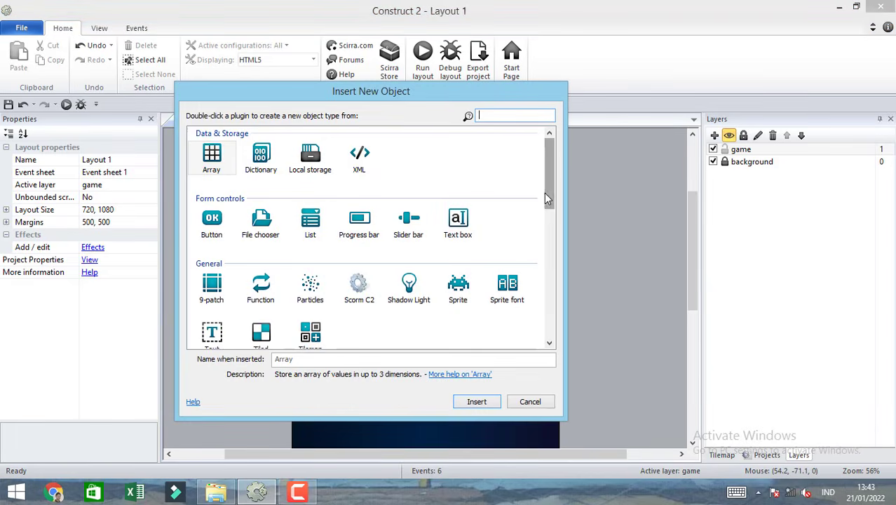
double_click(459, 285)
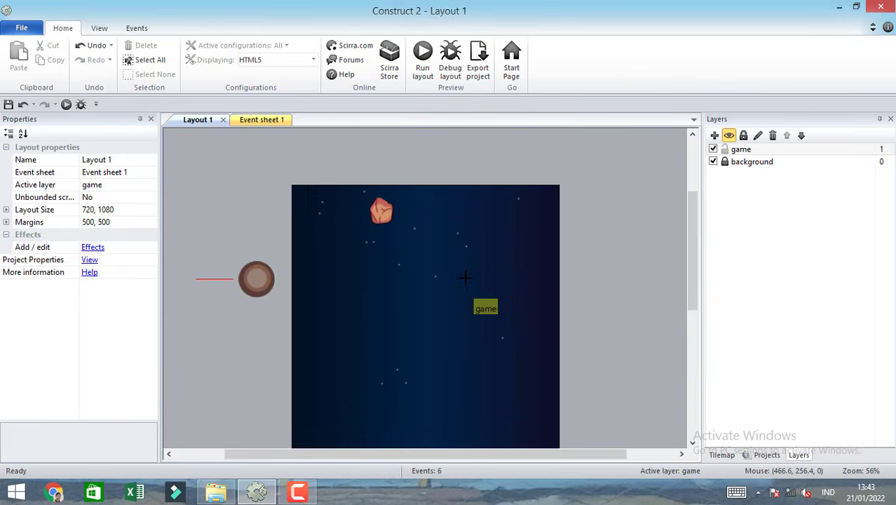
click(306, 191)
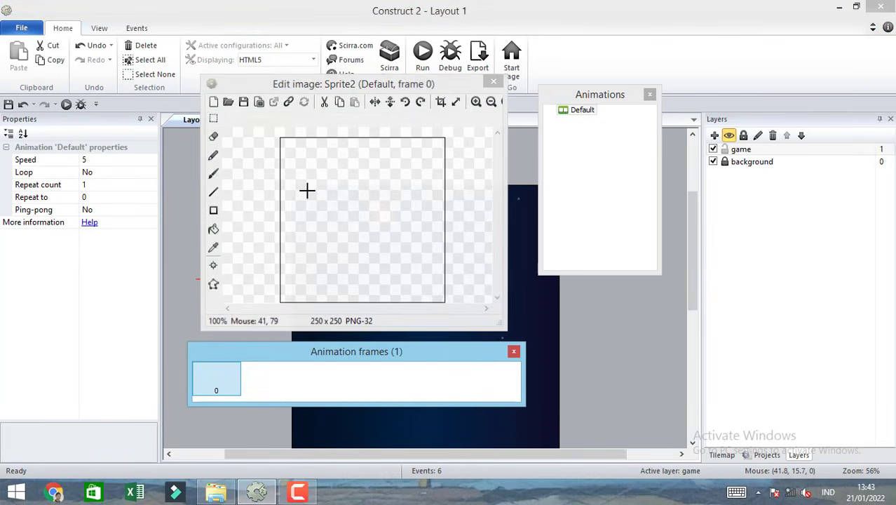
click(456, 103)
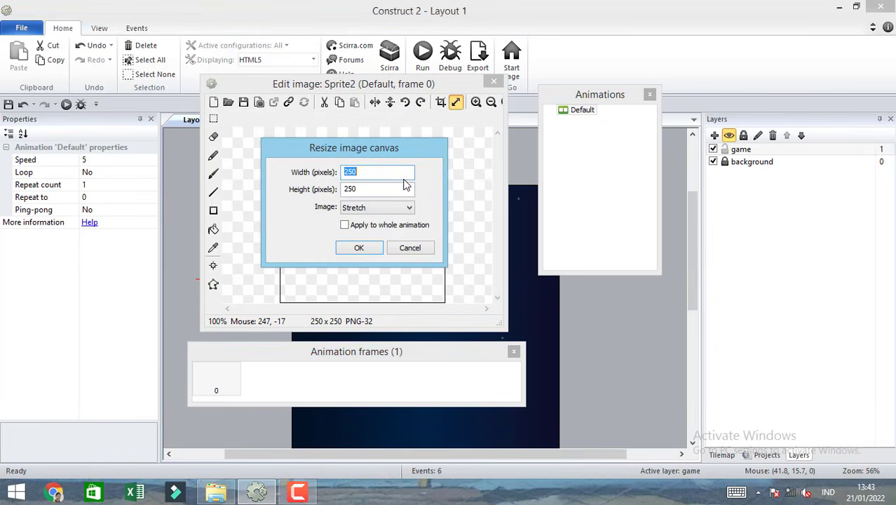
text(32)
drag(374, 190, 342, 188)
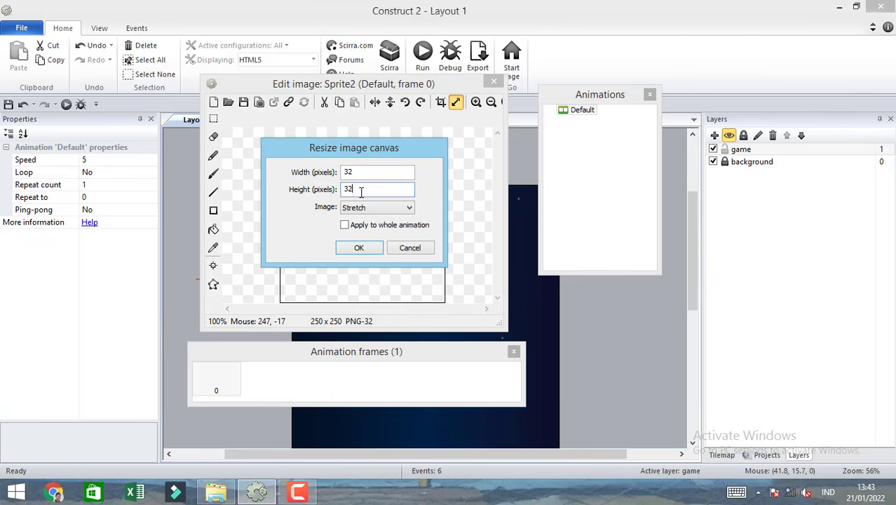
click(359, 248)
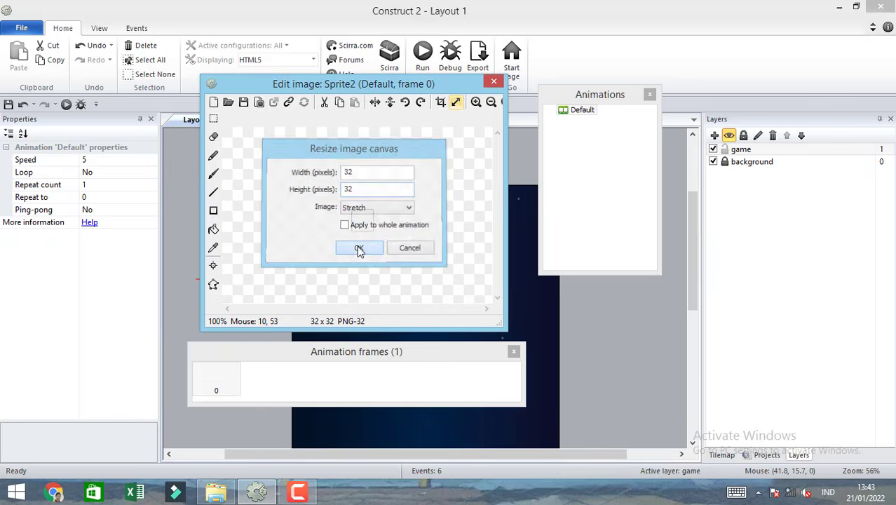
Fill the new sprite's image with blue and move the sprite above the layout to about 67, -41.
click(213, 230)
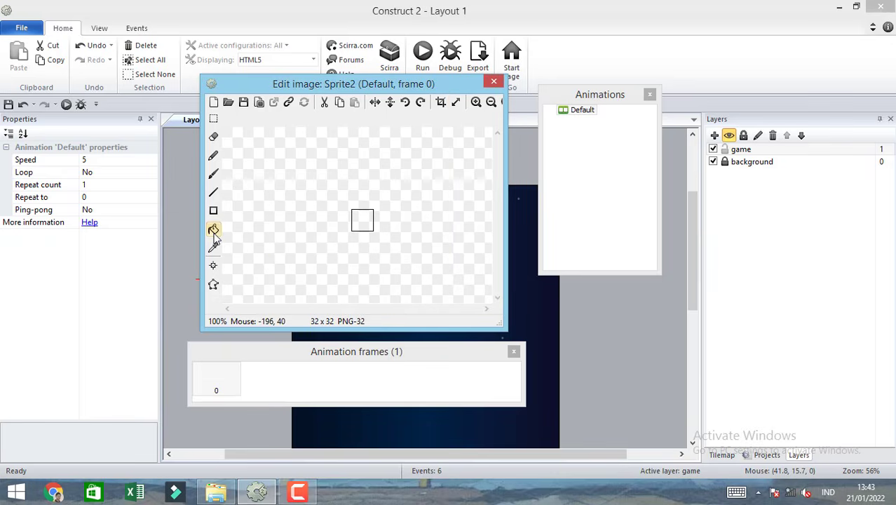
click(363, 218)
click(494, 84)
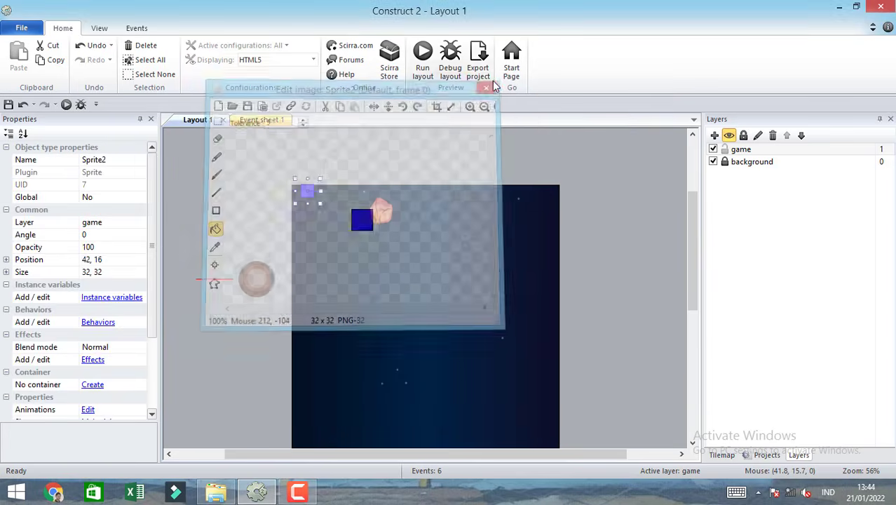
drag(309, 192, 317, 176)
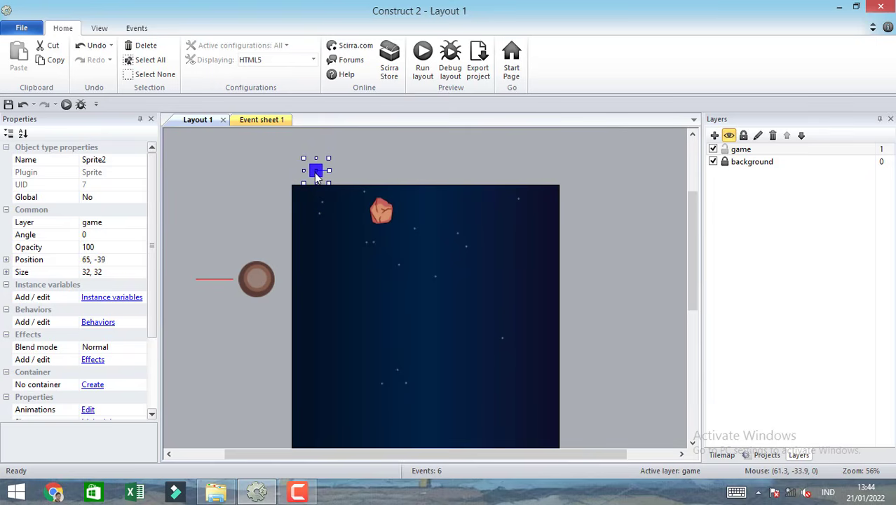
drag(316, 177, 317, 175)
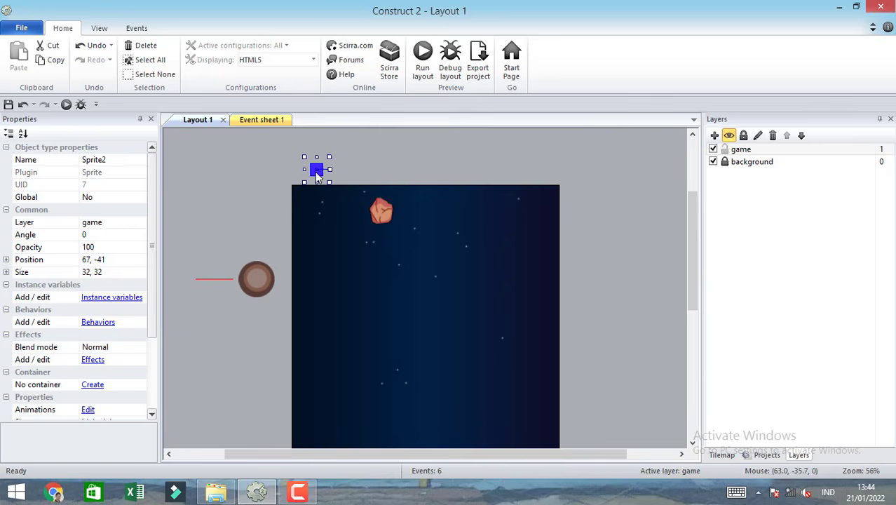
Add a System Every X seconds event to the event sheet with an interval of 2 seconds.
click(265, 118)
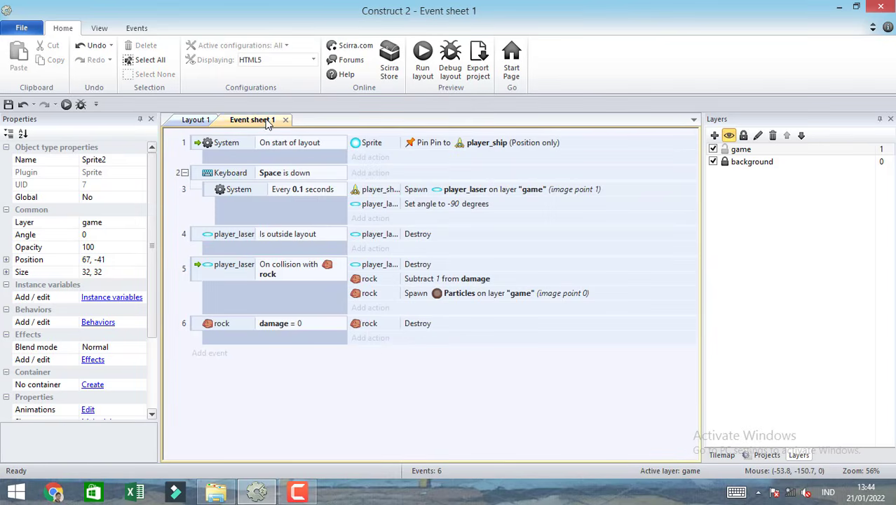
click(209, 353)
click(449, 184)
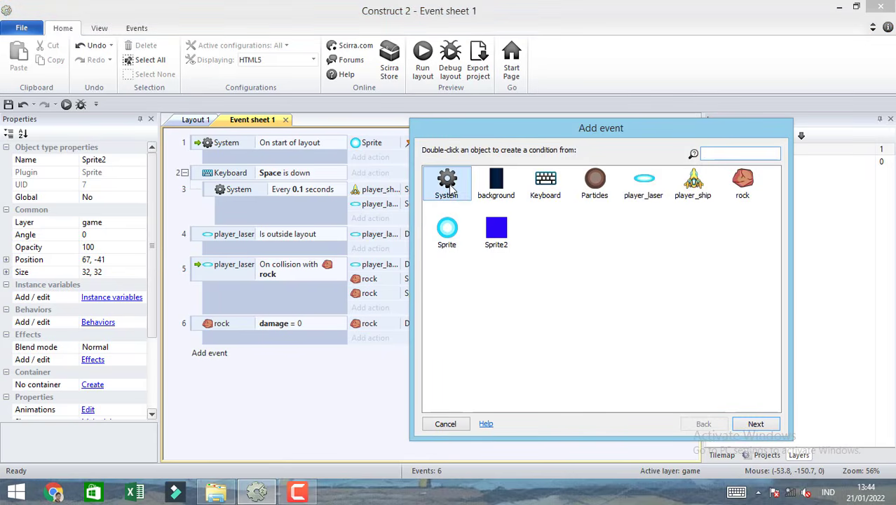
double_click(450, 185)
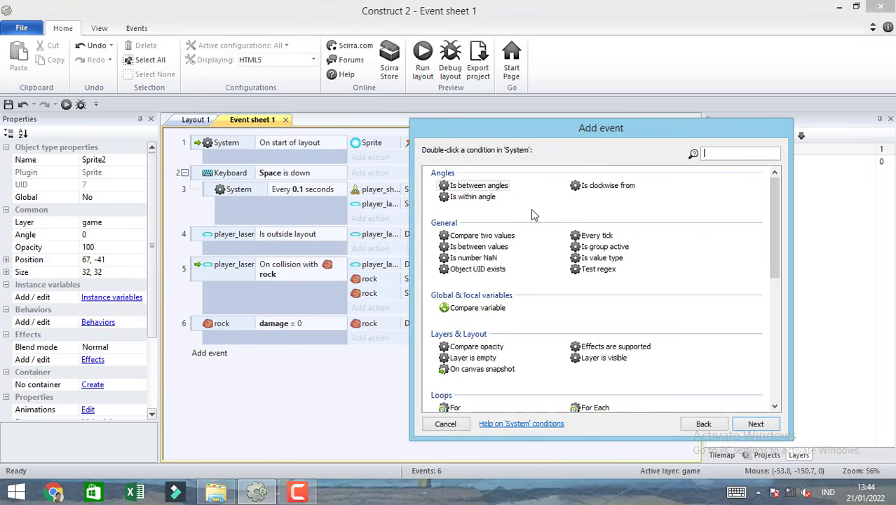
text(ev)
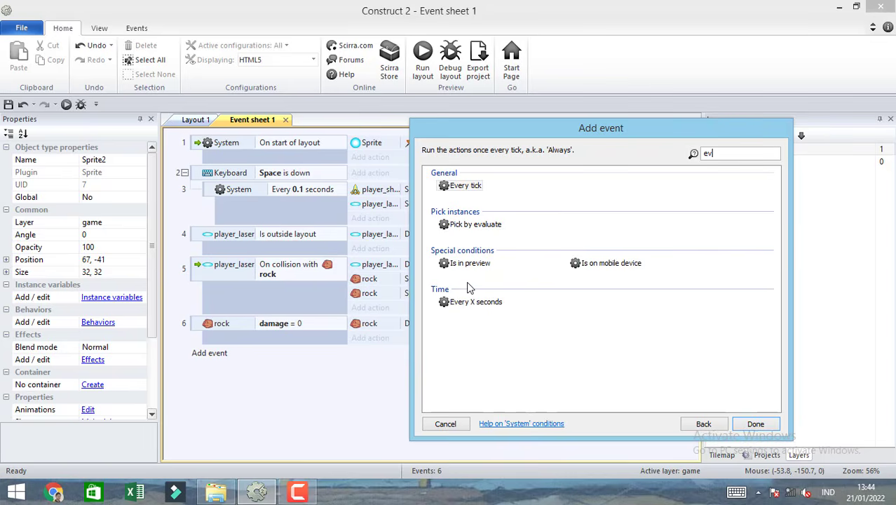
double_click(474, 303)
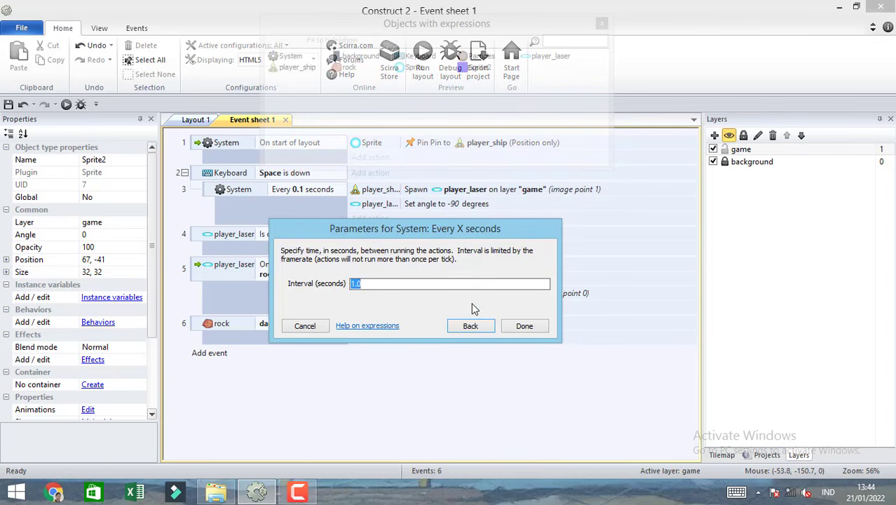
text(2)
click(524, 327)
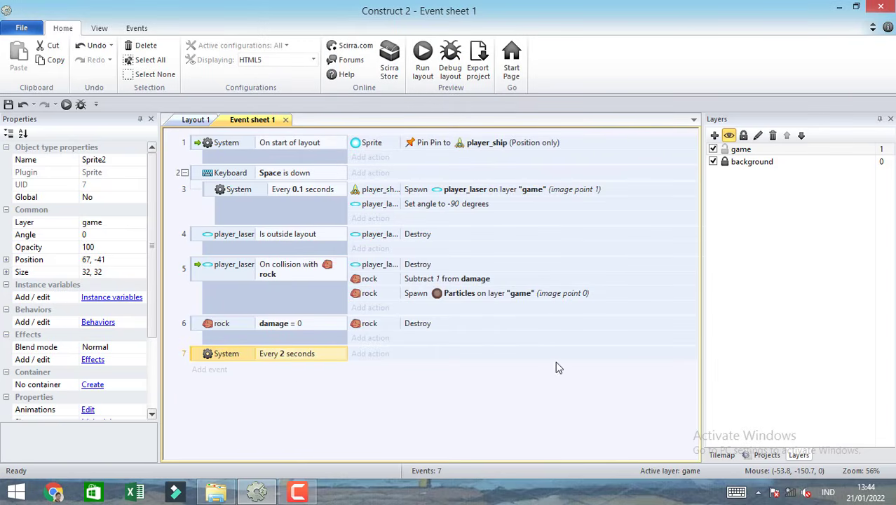
Add an action to the Every 2 seconds event that makes Sprite2 spawn rock on layer "game" at image point 0.
click(369, 354)
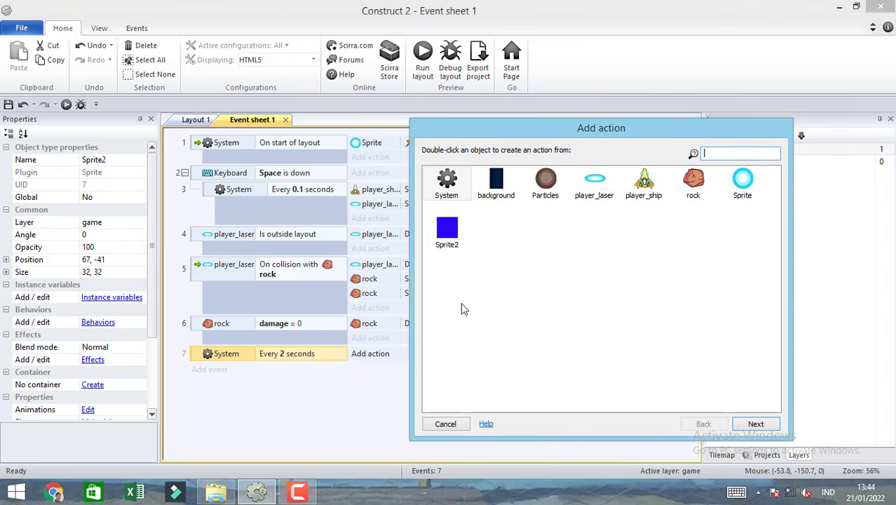
double_click(449, 235)
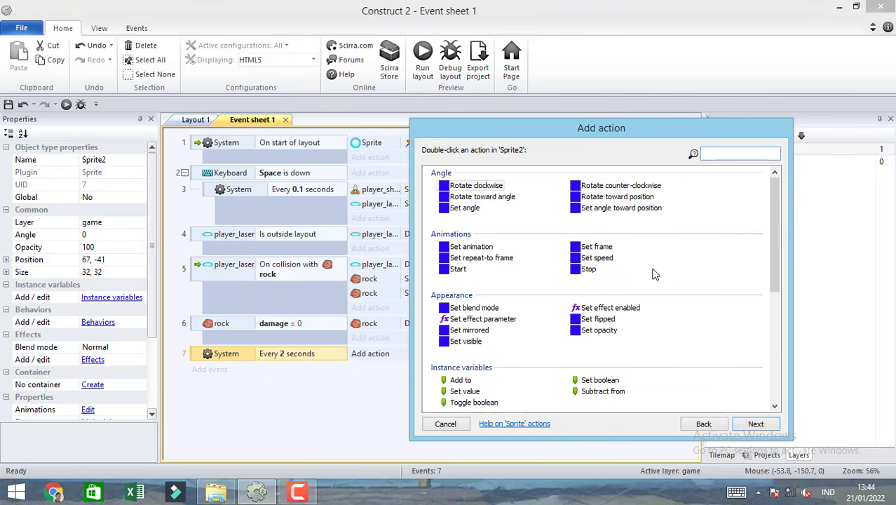
text(spa)
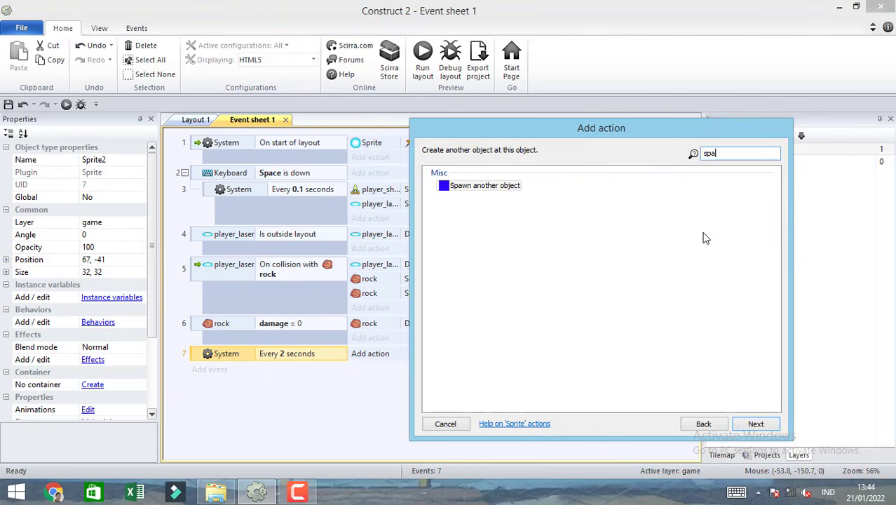
double_click(491, 186)
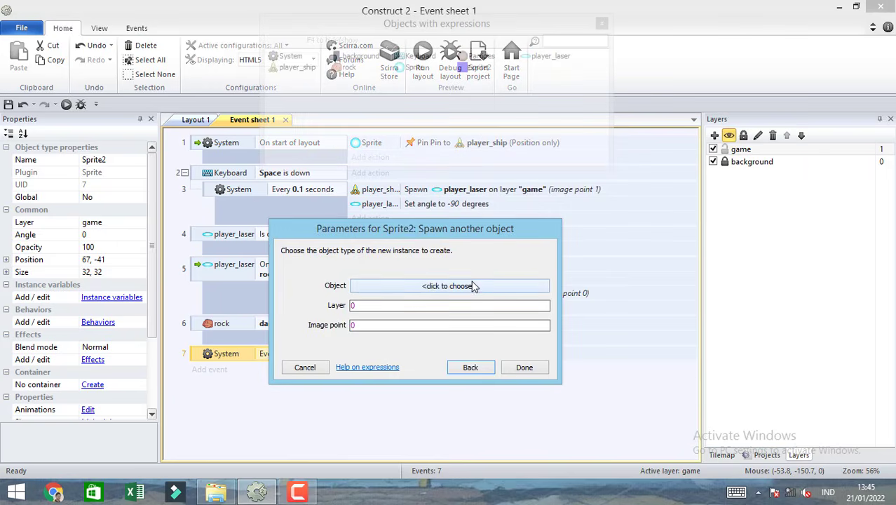
click(471, 286)
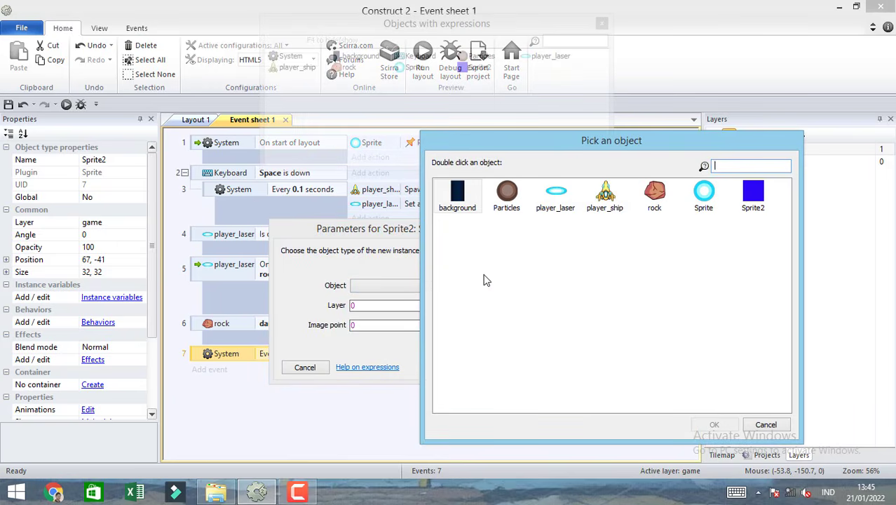
click(654, 200)
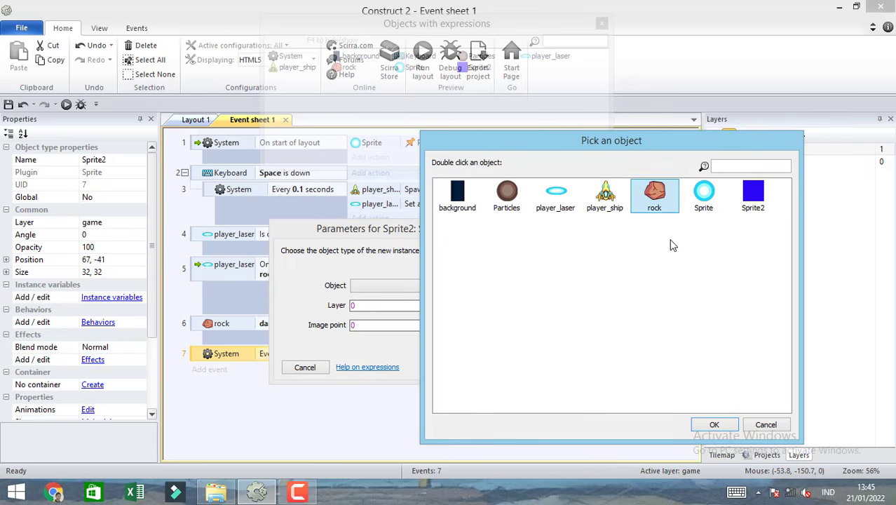
double_click(655, 199)
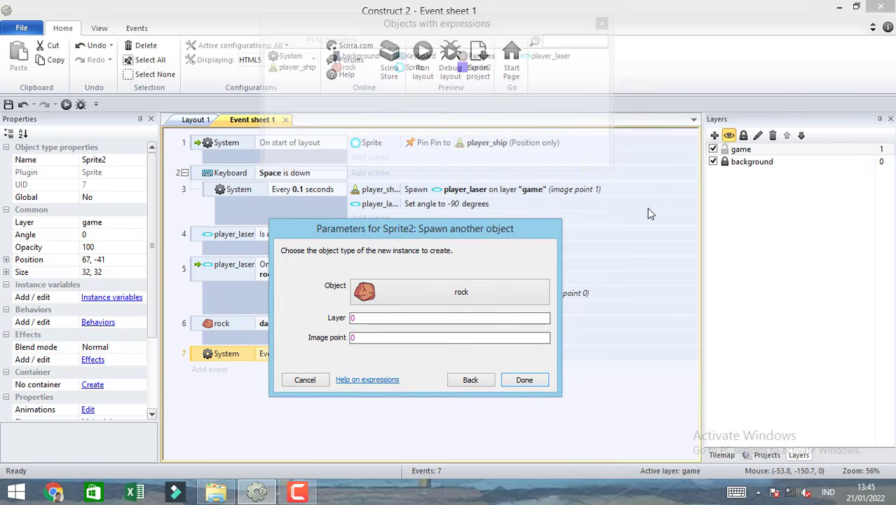
click(380, 321)
text(")
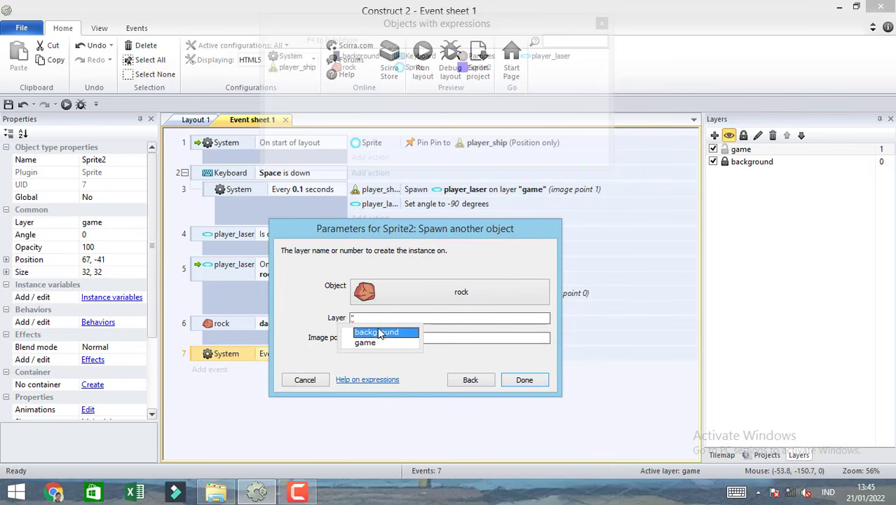
click(365, 342)
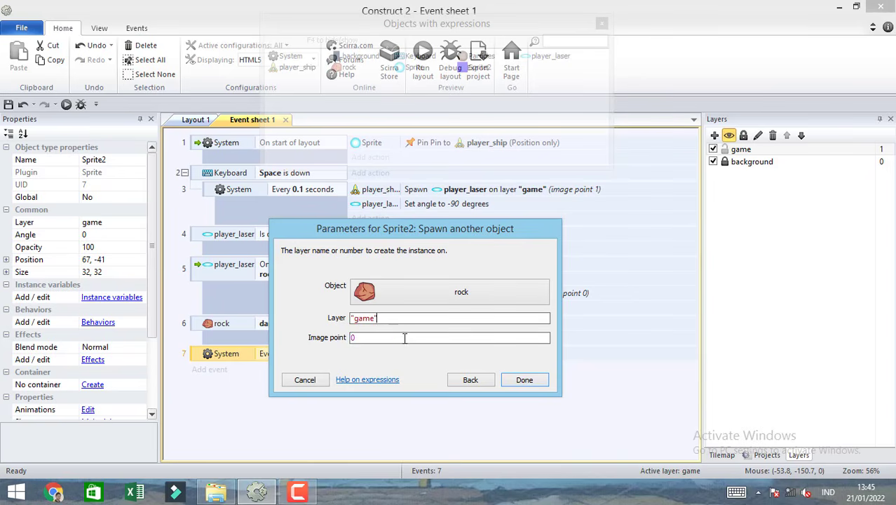
click(525, 379)
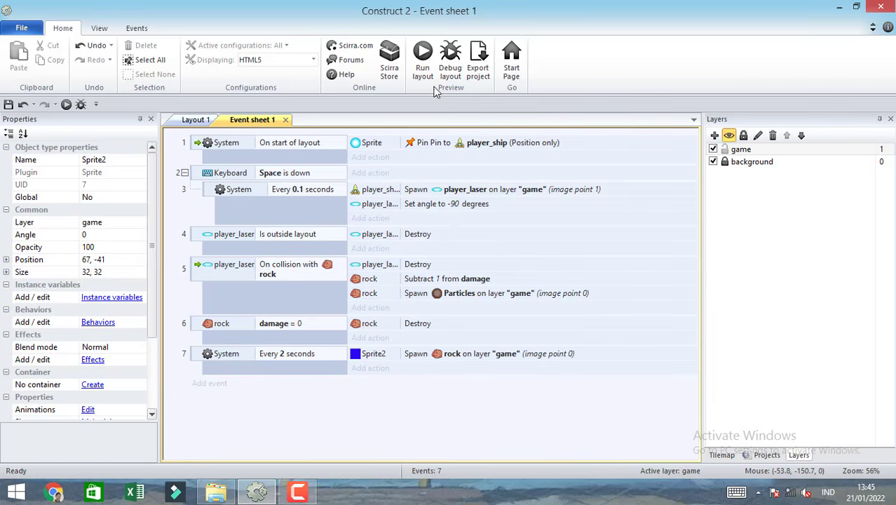
Run the layout, steer the ship and fire at the falling rocks to test the timed spawning, and close the preview.
click(422, 60)
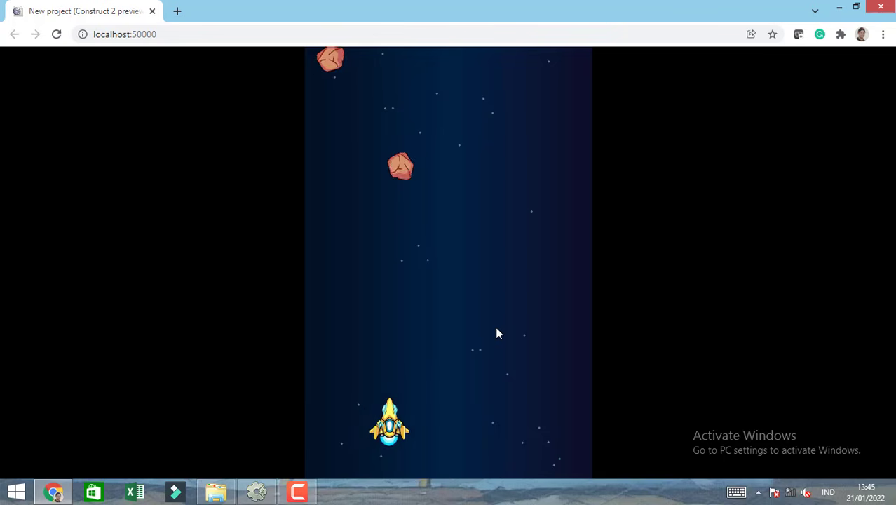
key(Left)
key(Right)
key(space)
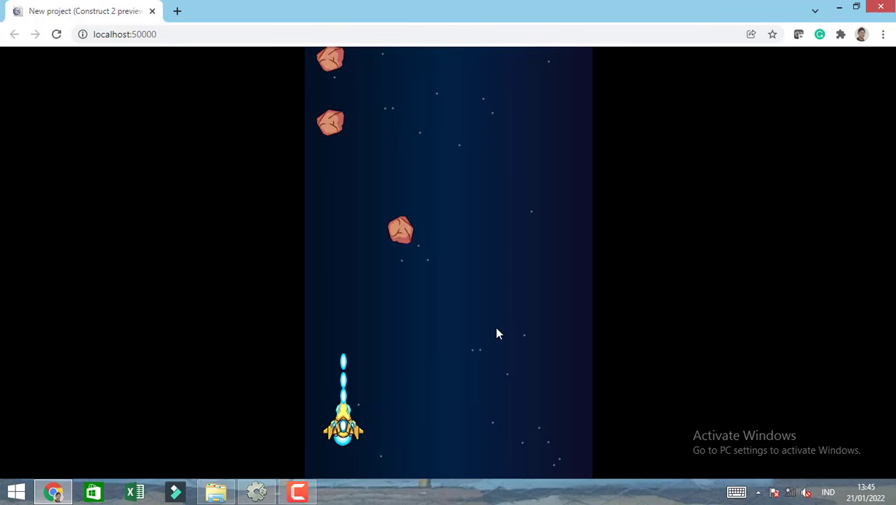
key(Left)
key(space)
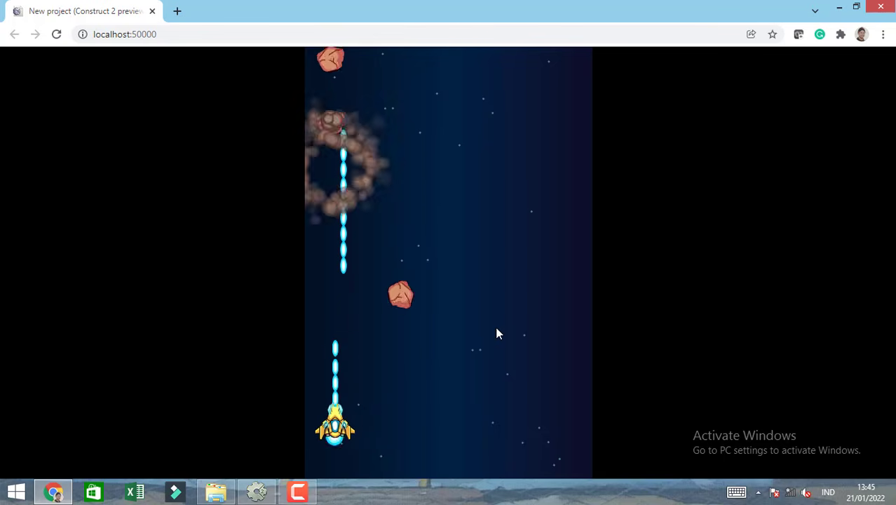
key(space)
key(Right)
key(space)
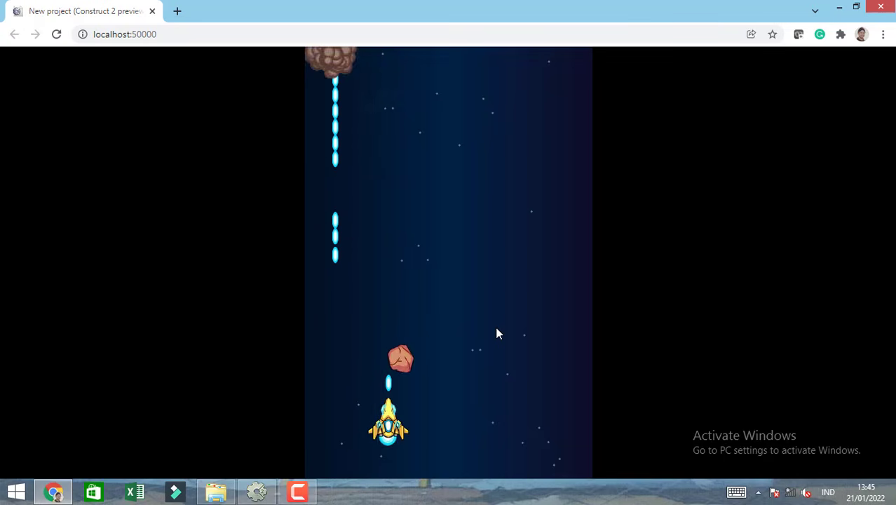
key(Left)
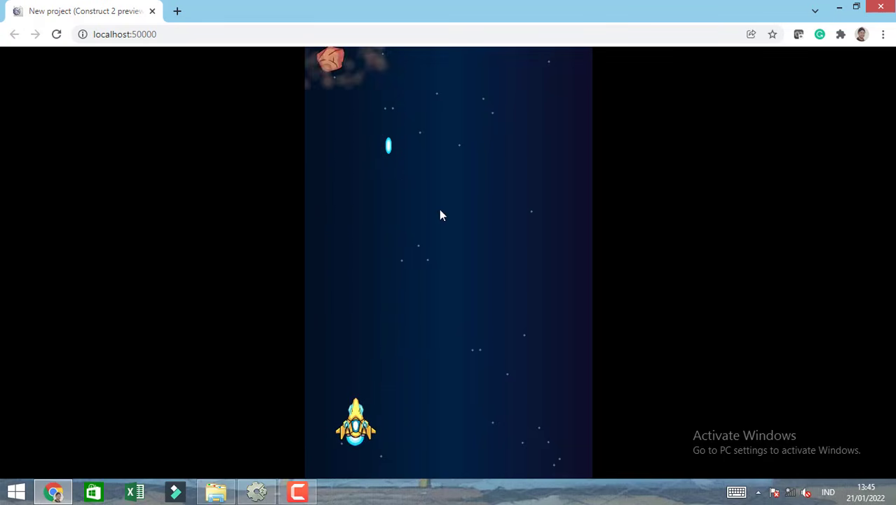
key(Left)
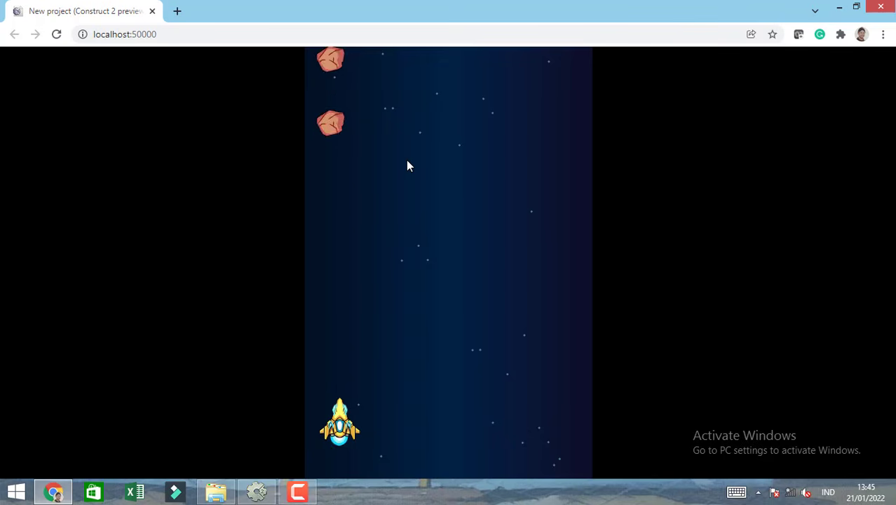
key(space)
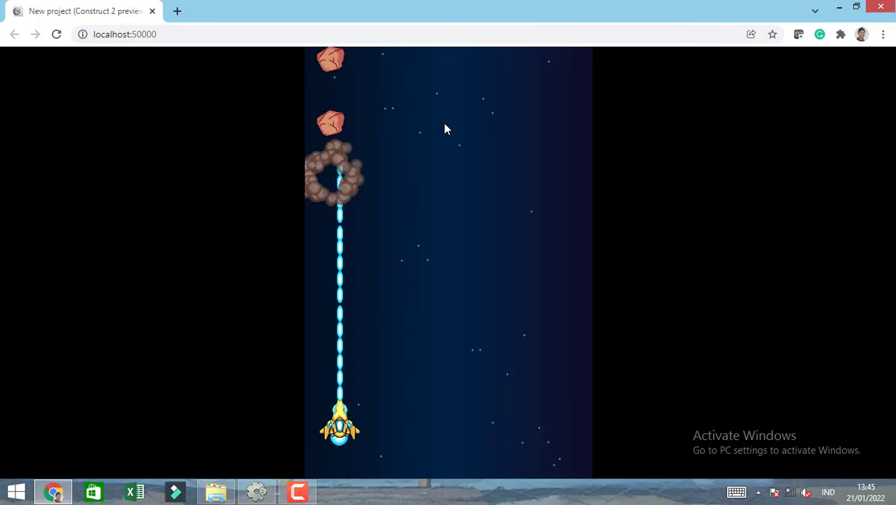
click(152, 12)
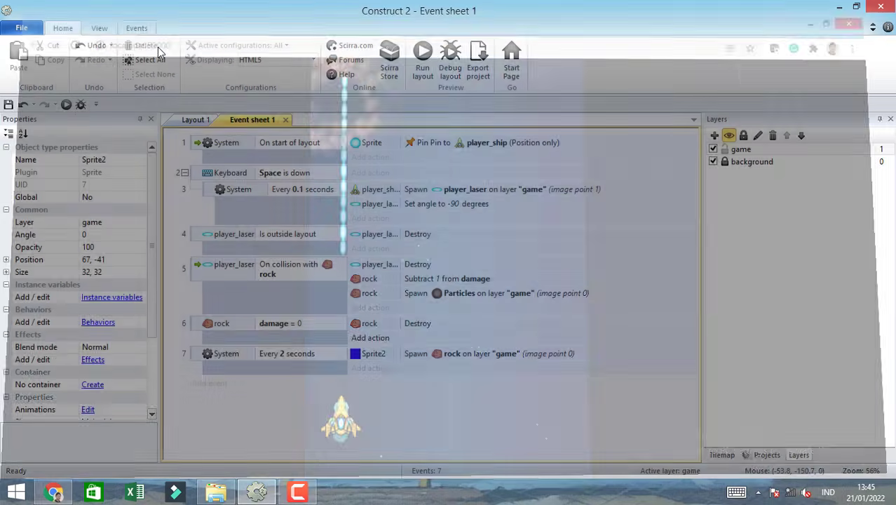
Duplicate the blue spawner sprite in Layout 1 into a row of six above the layout, the last at about 669, -39.
click(197, 119)
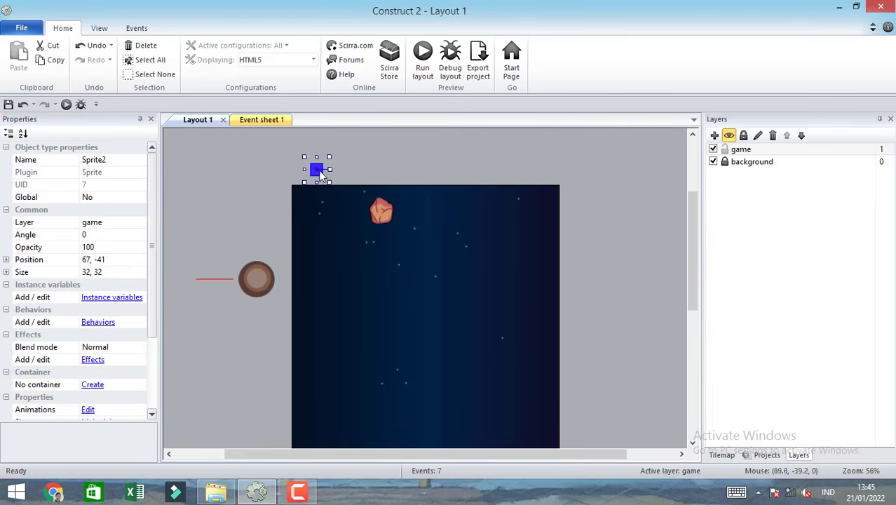
ctrl+drag(319, 171, 358, 170)
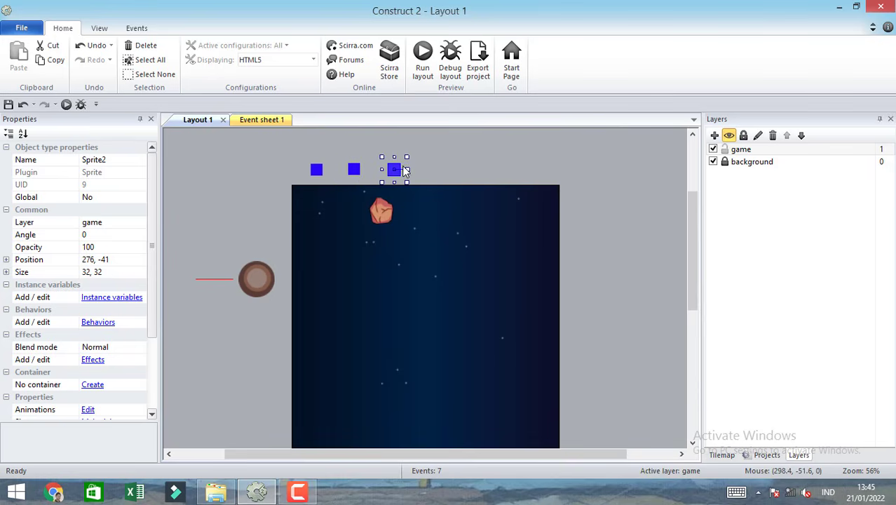
ctrl+drag(397, 171, 449, 172)
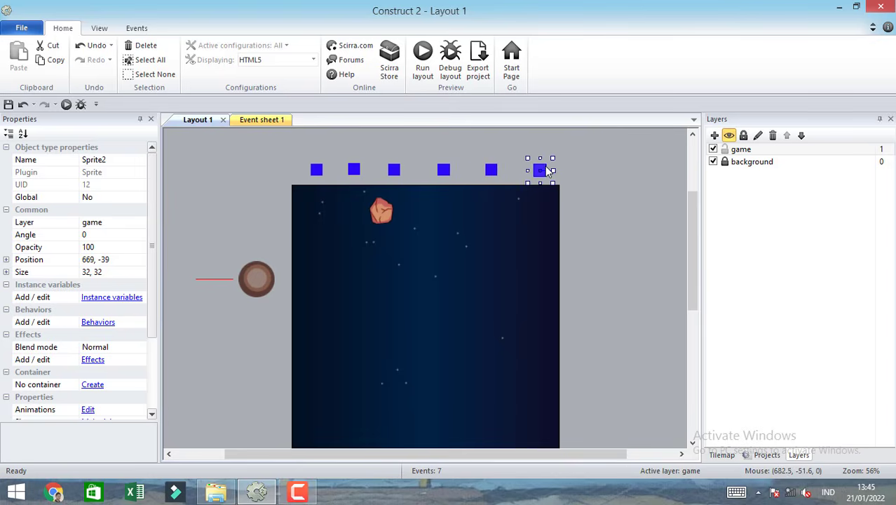
click(608, 208)
Run the layout, sweep the ship sideways while shooting to test the rocks from all six spawners, and close the preview.
click(422, 56)
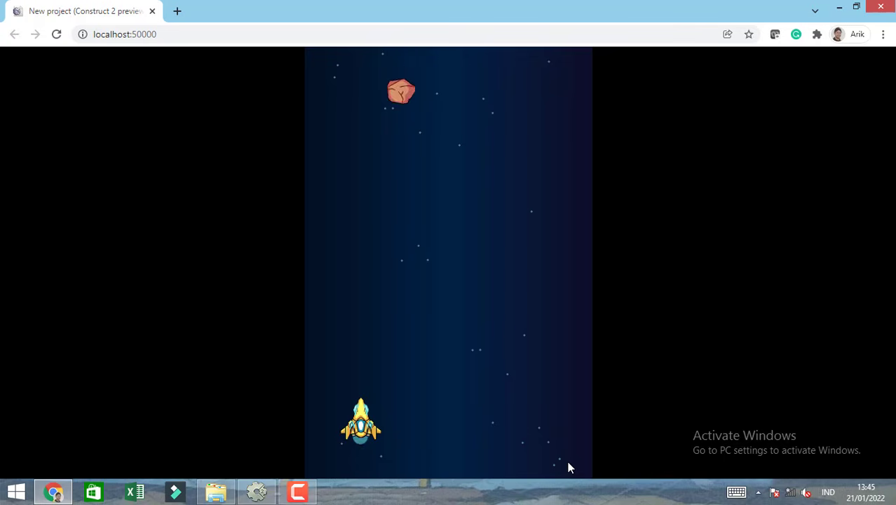
key(Right)
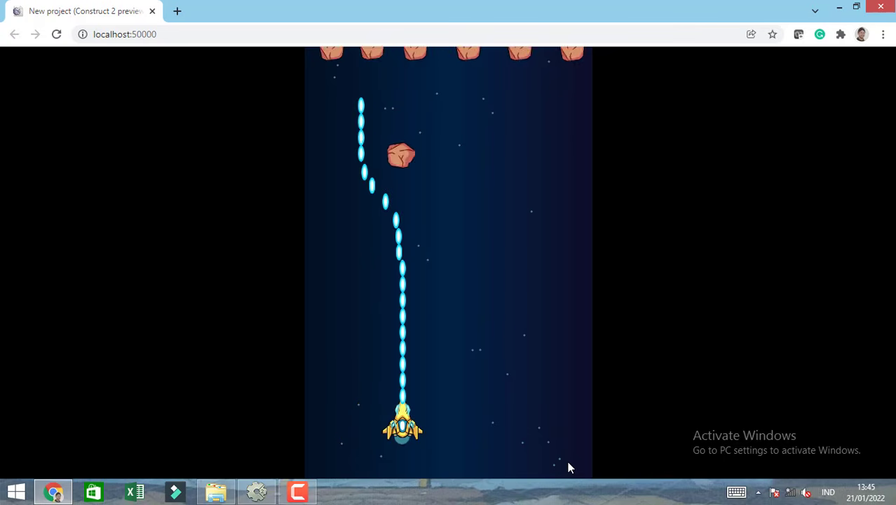
key(Right)
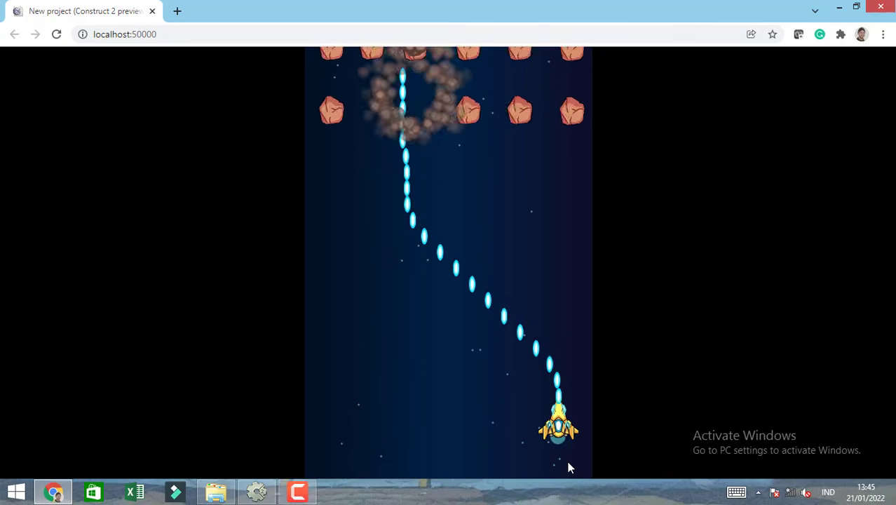
key(Left)
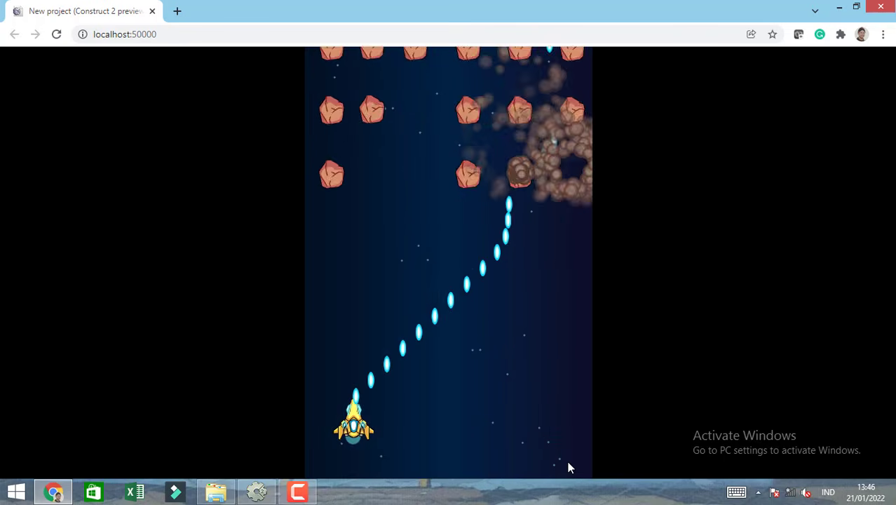
key(Right)
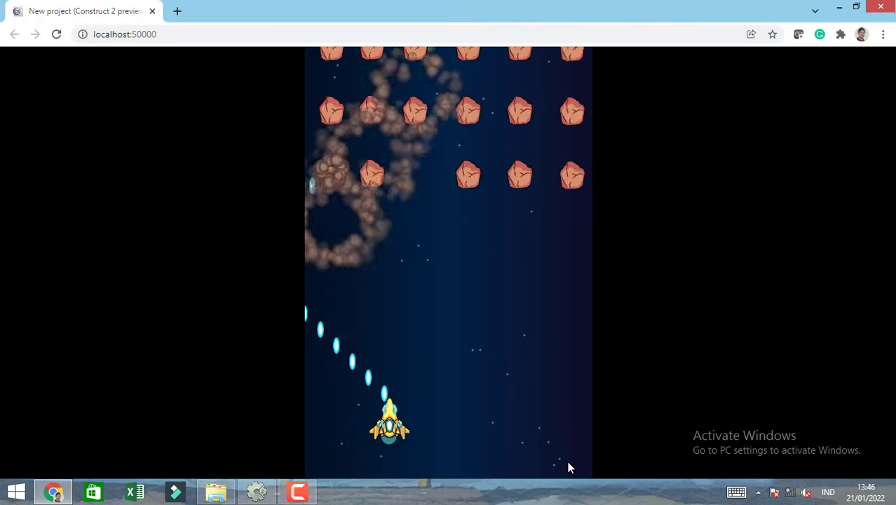
key(Right)
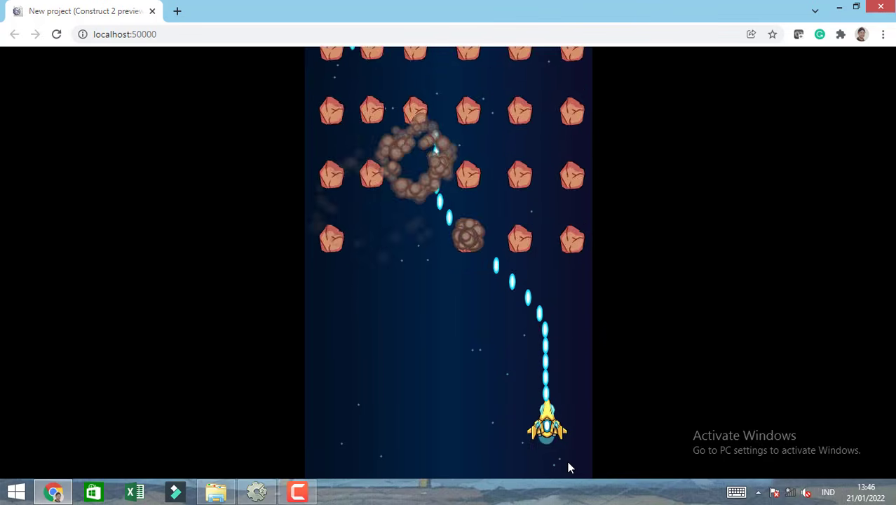
key(Left)
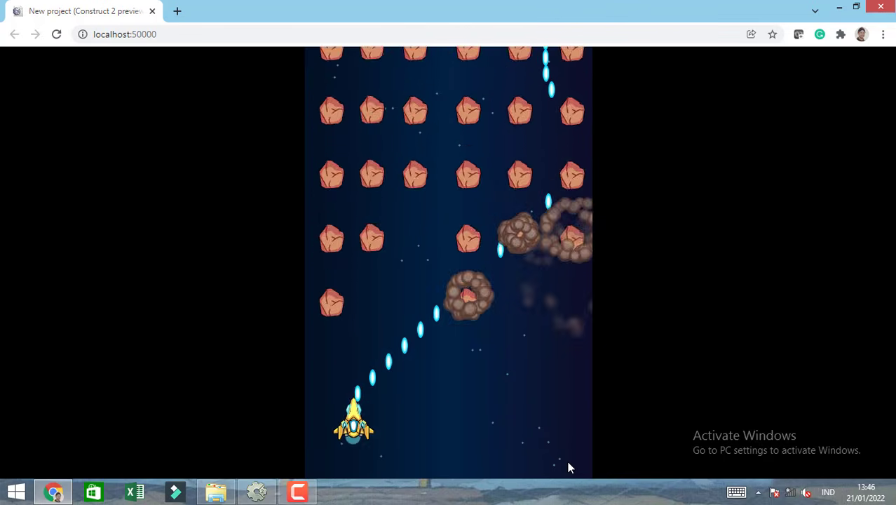
key(Right)
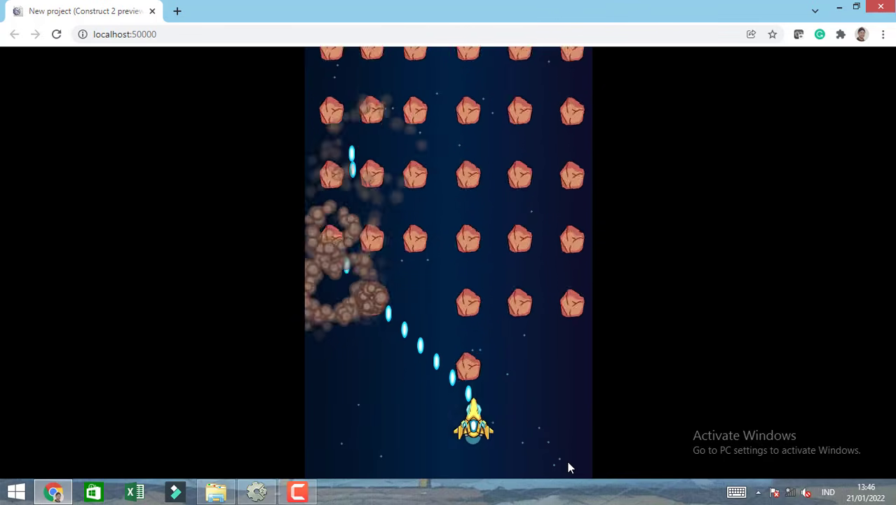
key(Left)
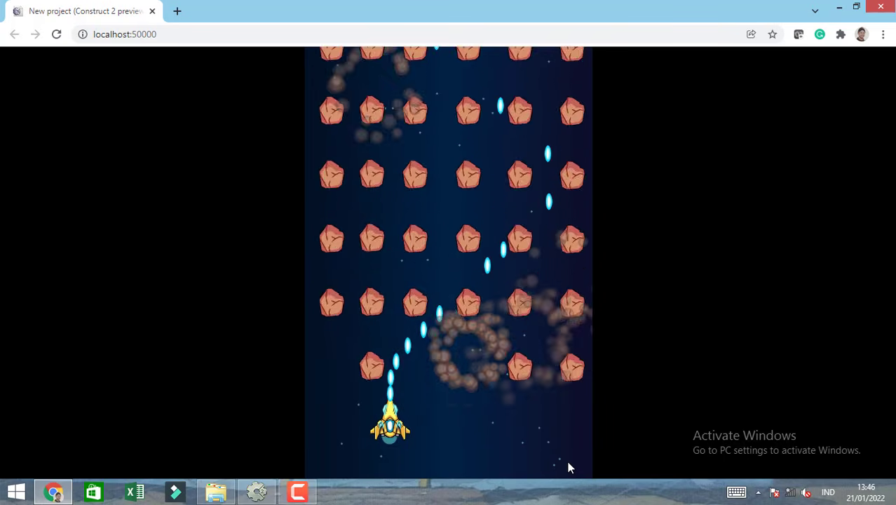
key(Right)
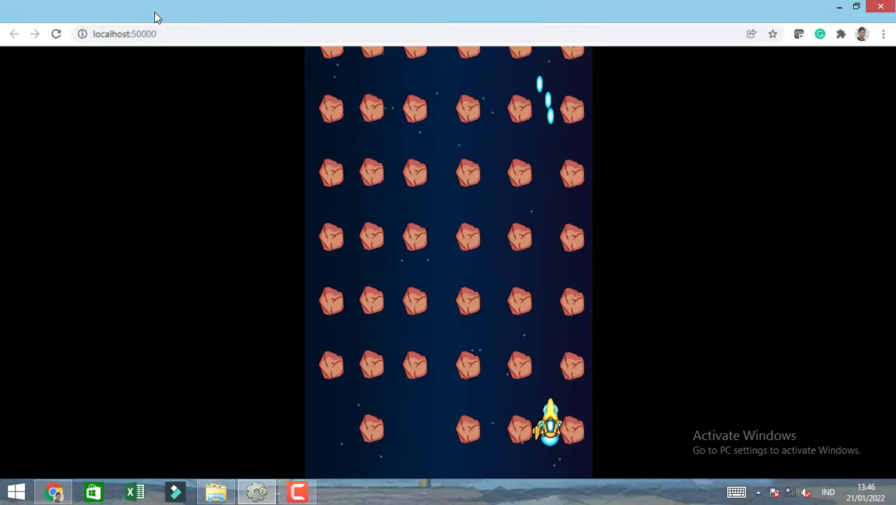
click(155, 13)
Add a System sub-event picking a random Sprite2 instance under the Every 2 seconds event, and move the rock spawn action into it.
click(261, 119)
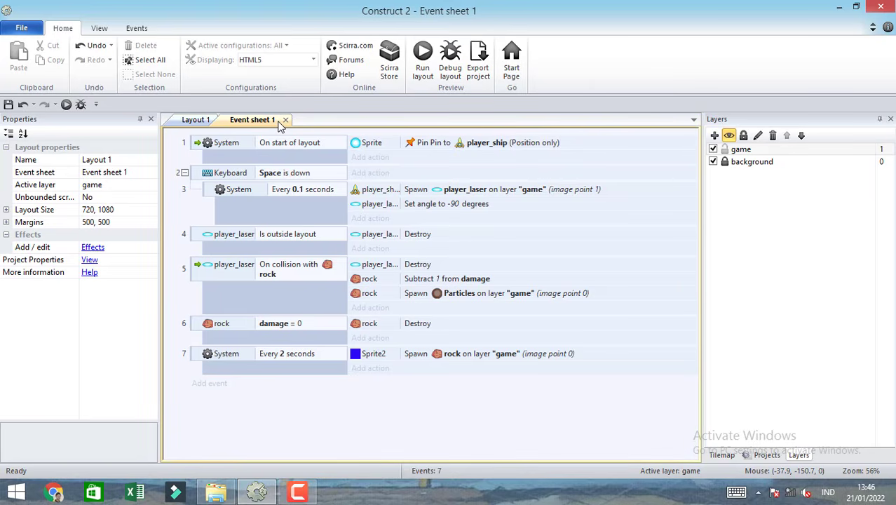
click(198, 360)
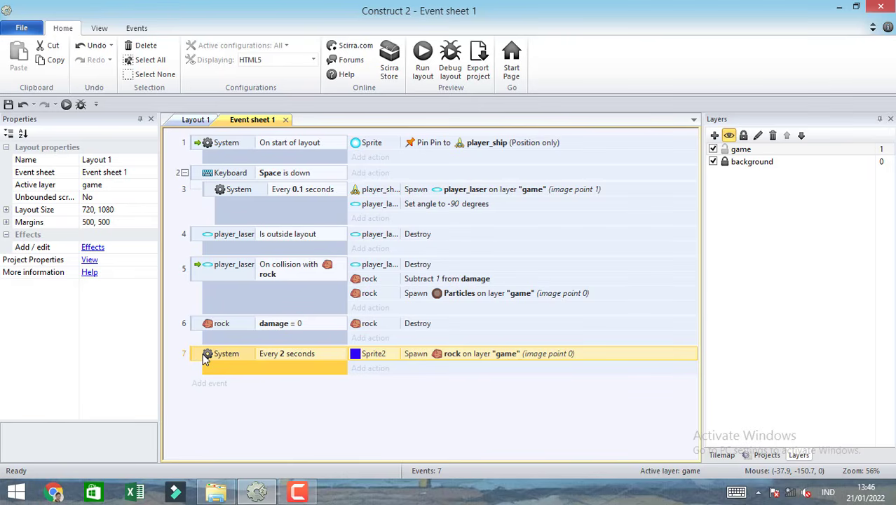
key(e)
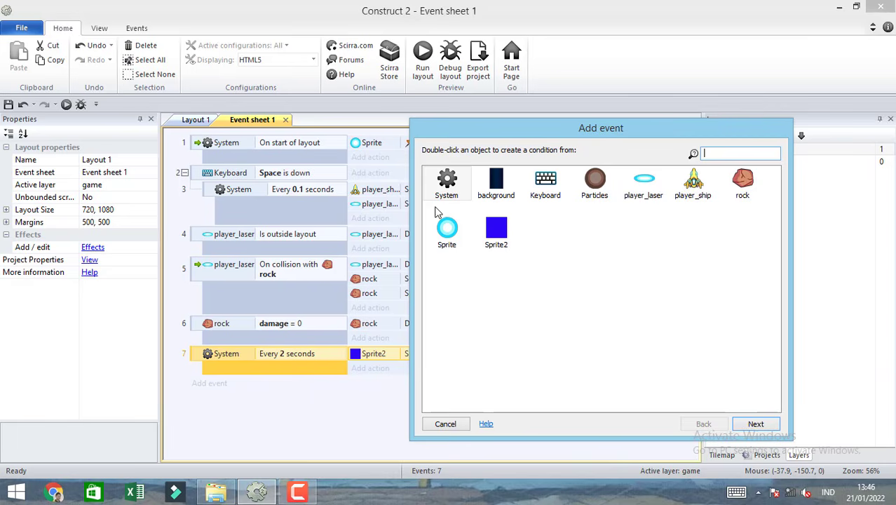
double_click(447, 188)
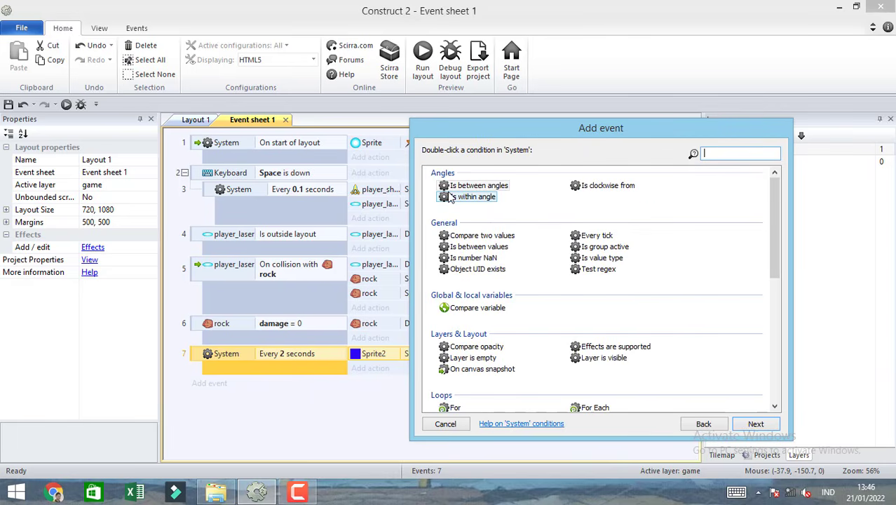
text(pi)
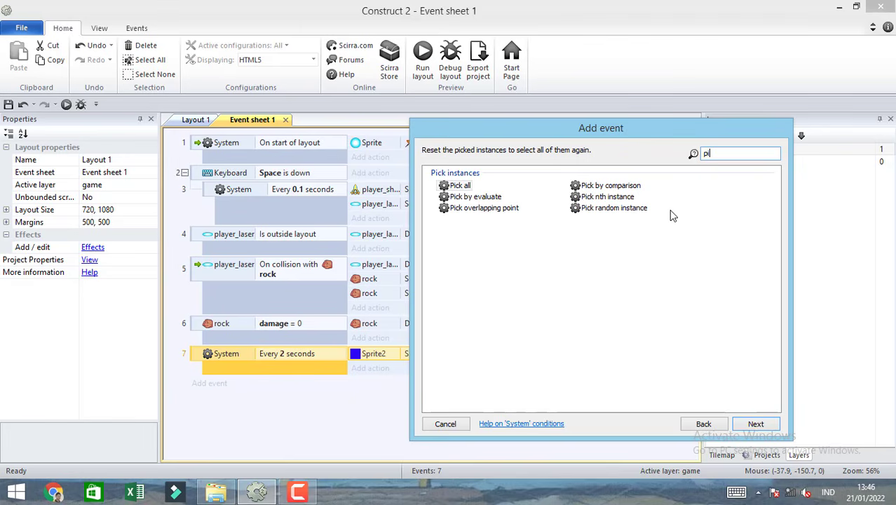
click(614, 210)
double_click(615, 211)
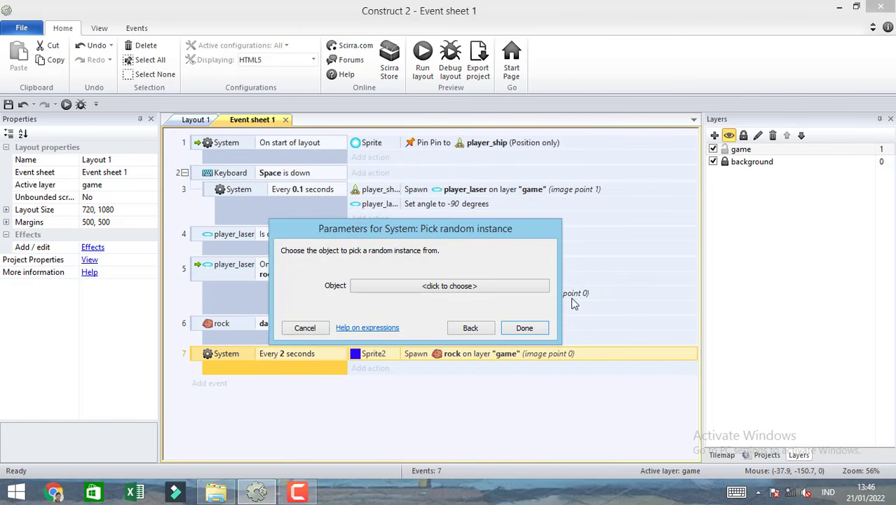
click(512, 289)
click(752, 193)
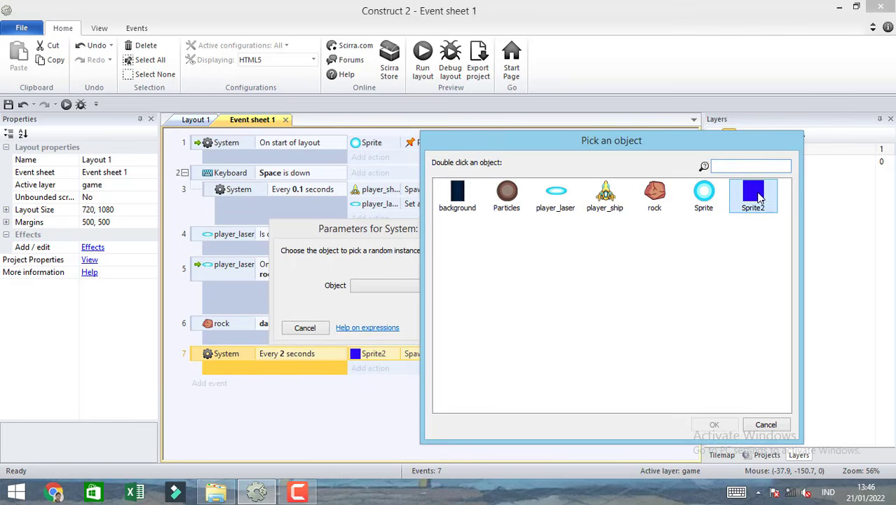
double_click(753, 192)
click(525, 340)
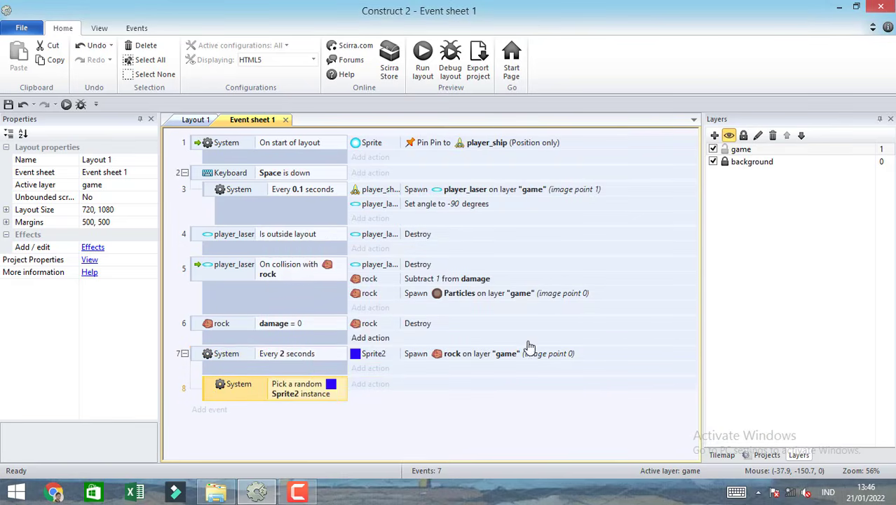
click(368, 355)
drag(363, 390, 364, 394)
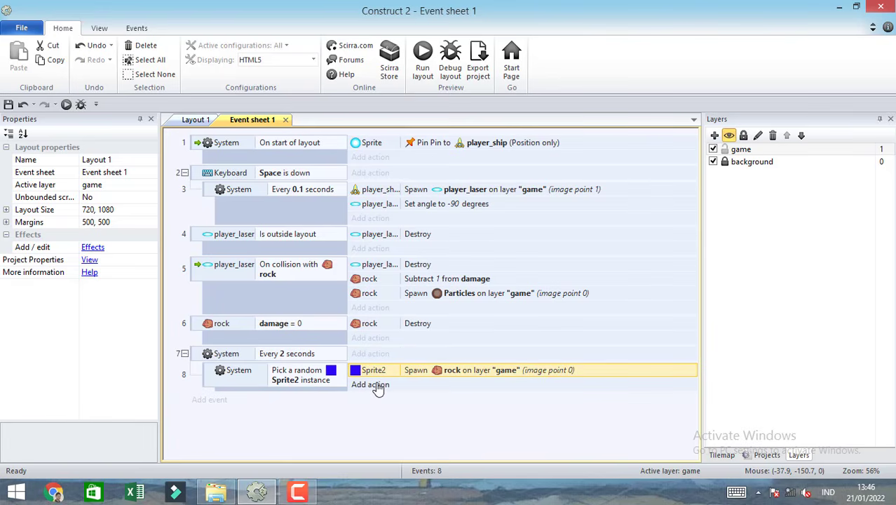
Run the layout, steer the ship both ways while shooting to test the rocks from randomly picked spawners, and close the preview.
click(422, 60)
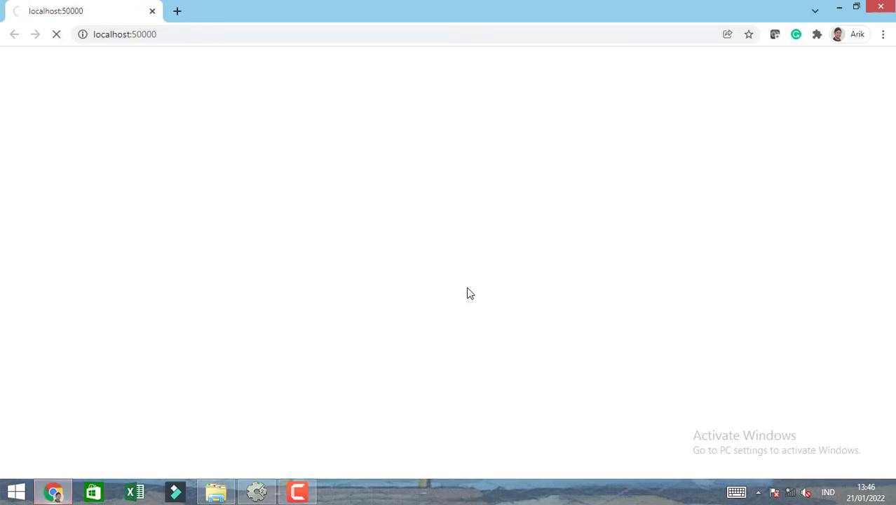
key(Right)
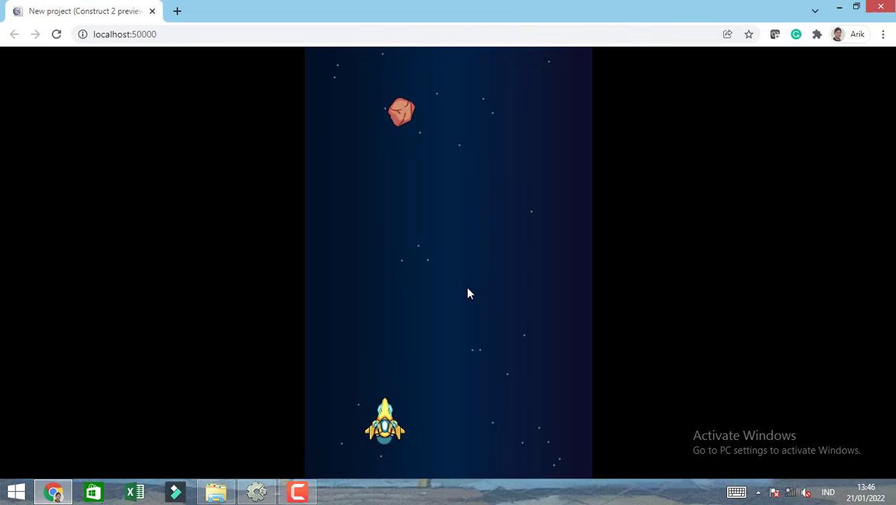
key(space)
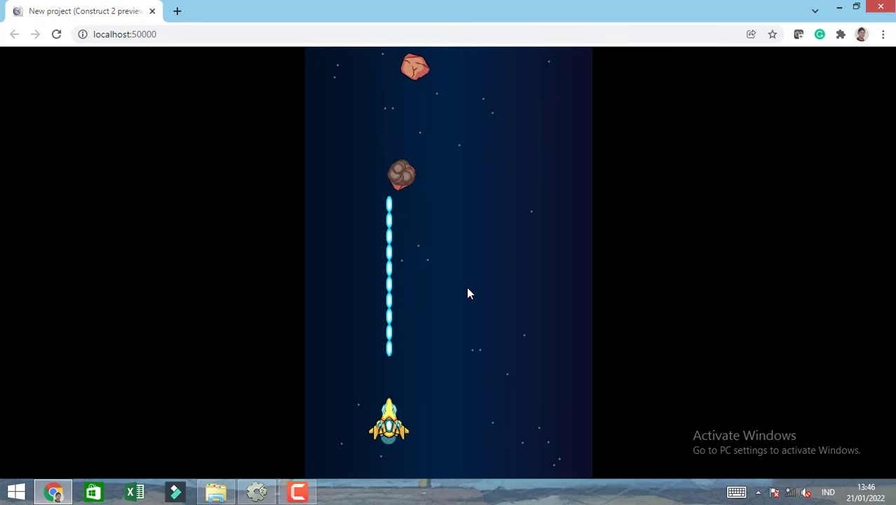
key(Right)
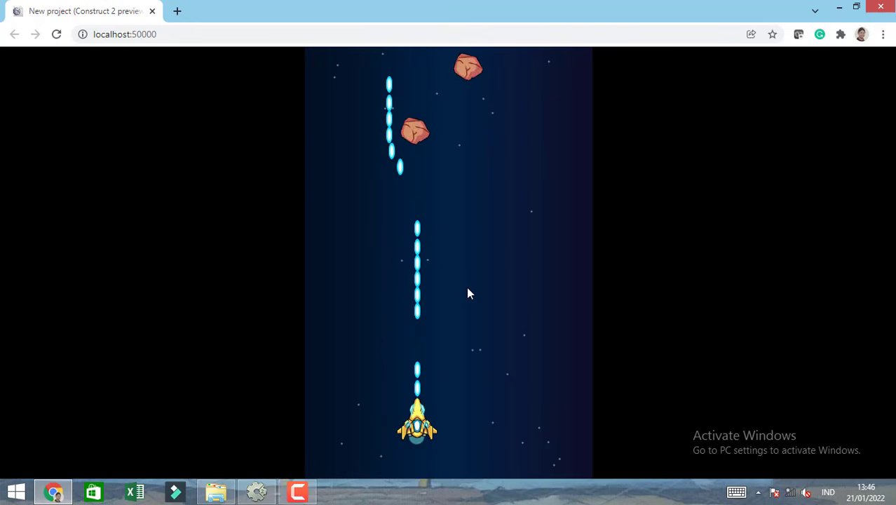
key(Right)
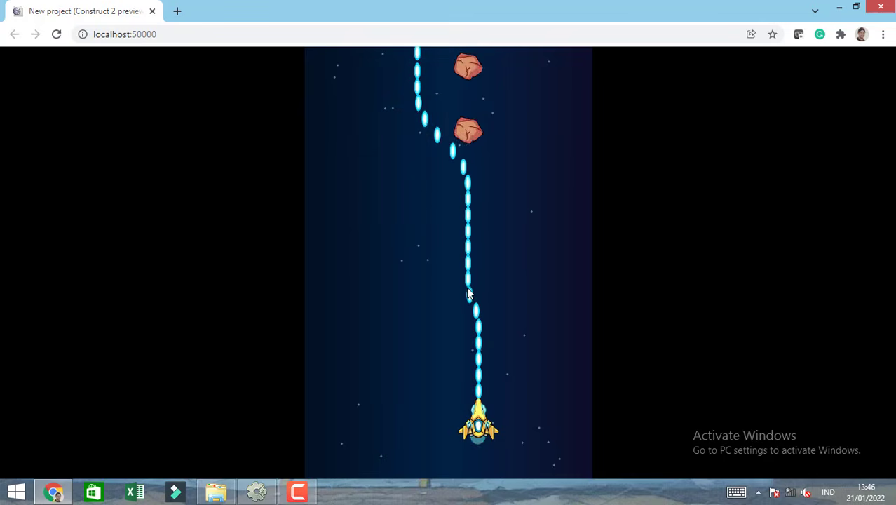
key(Right)
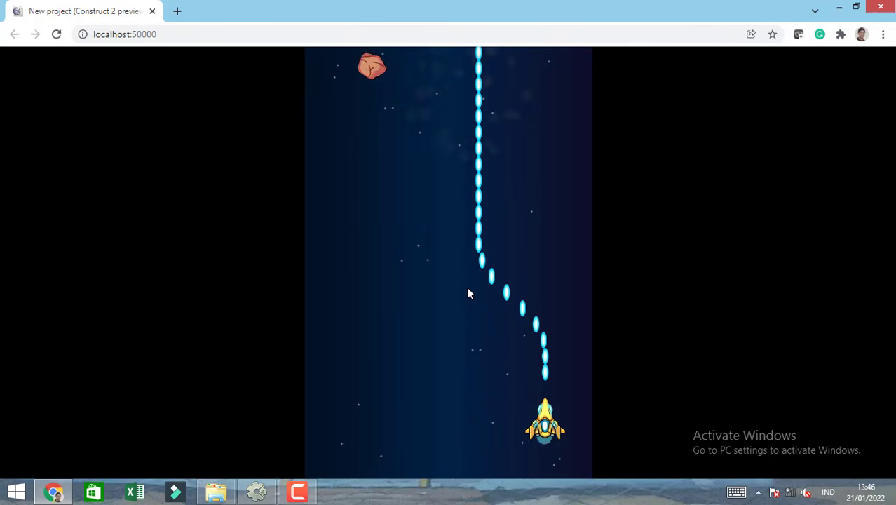
key(Left)
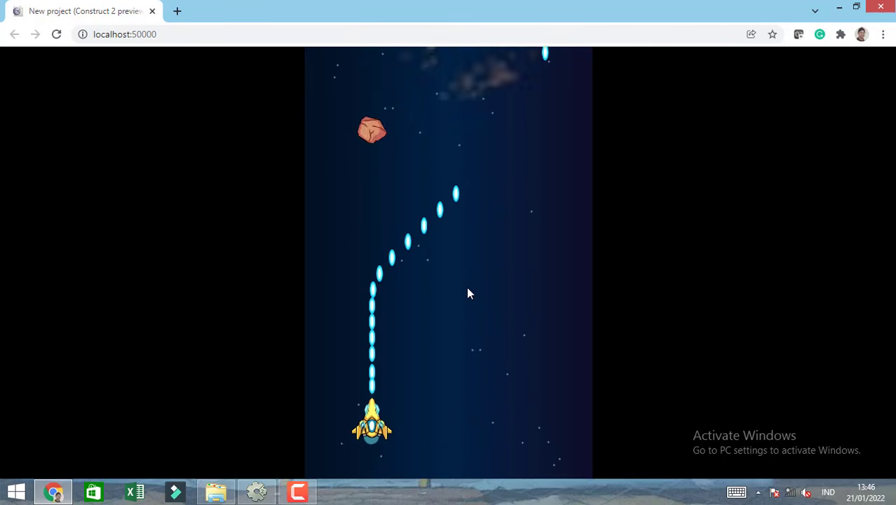
key(Left)
key(Right)
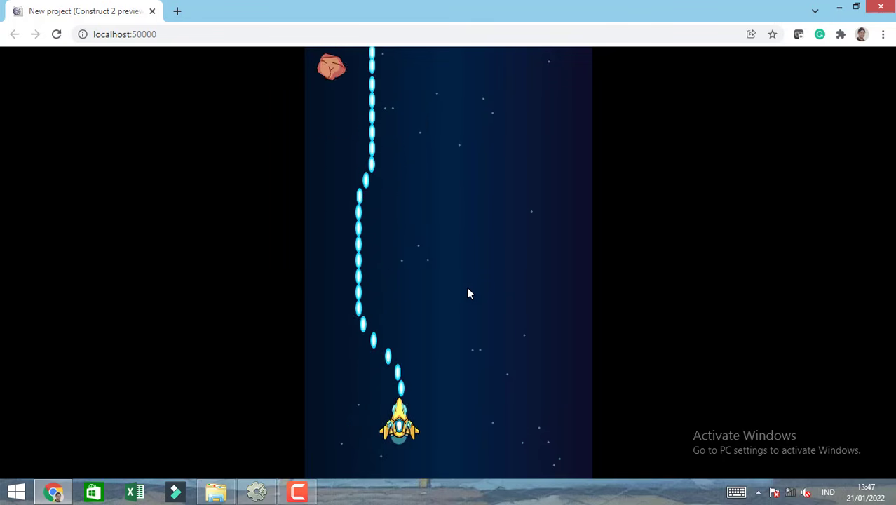
key(Left)
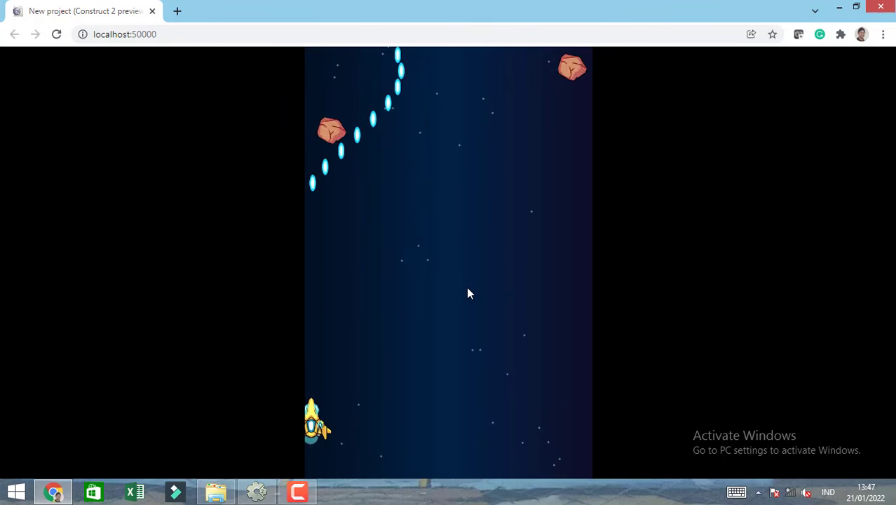
key(Right)
key(Right)
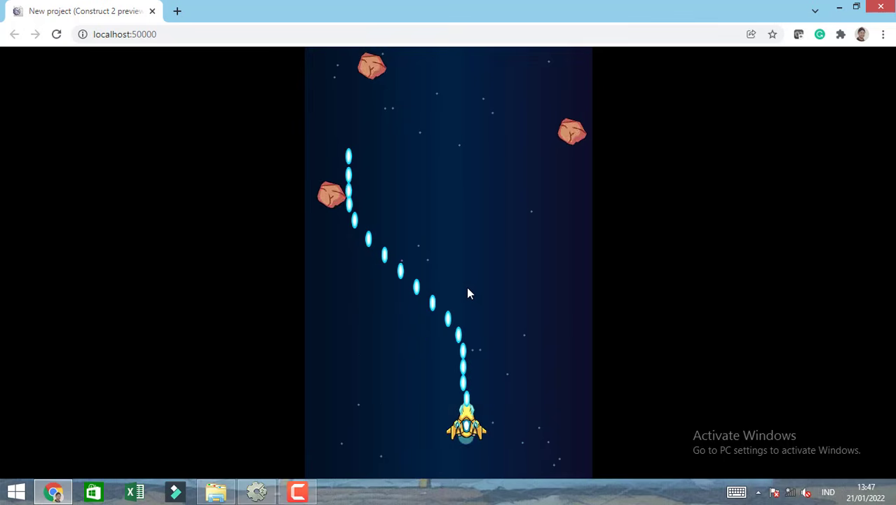
key(Left)
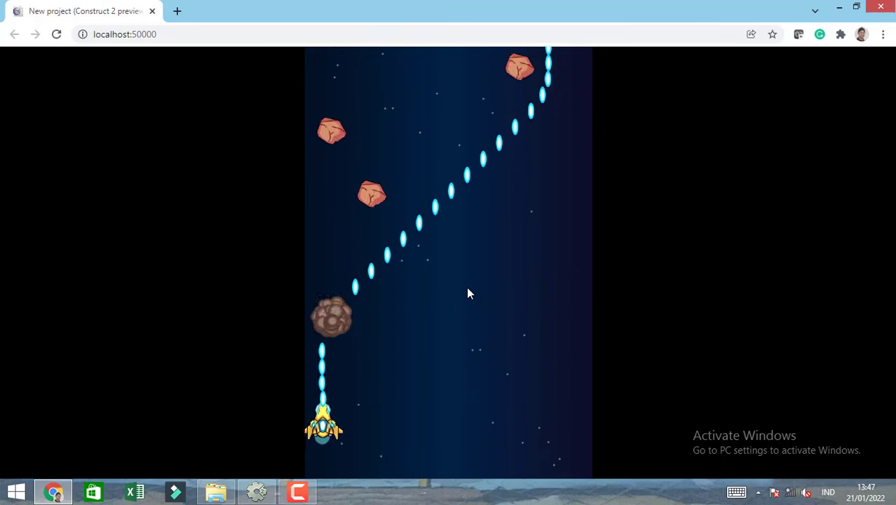
key(Right)
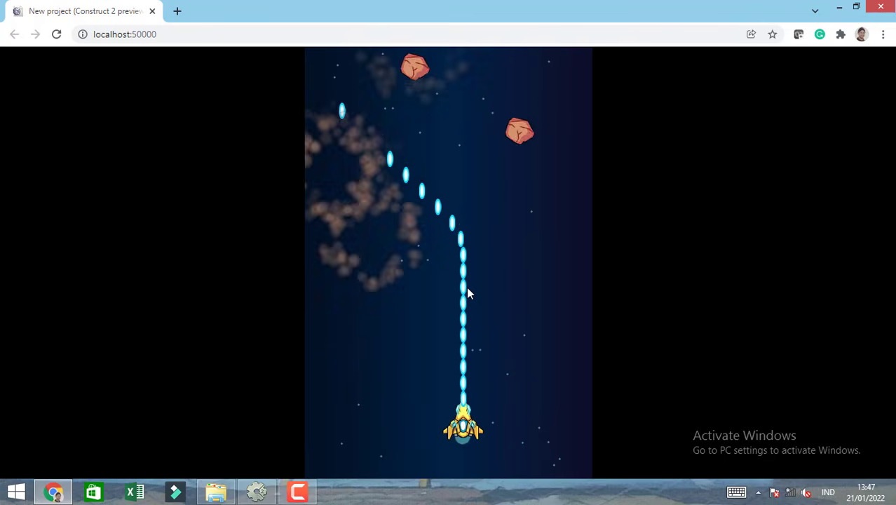
key(Right)
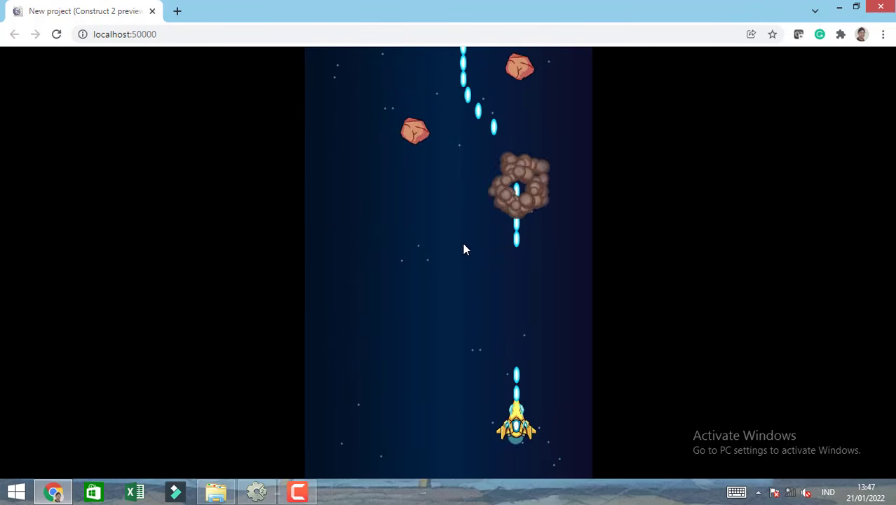
click(153, 11)
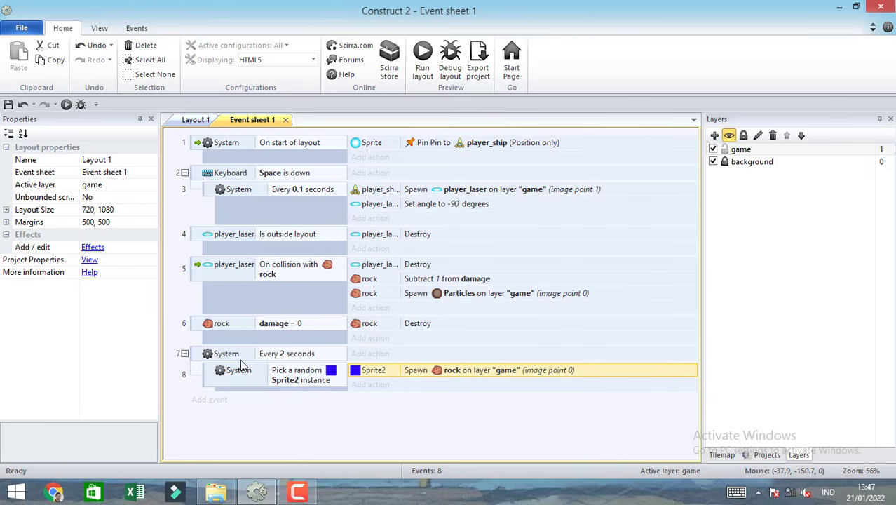
Add an action to the random Sprite2 sub-event that sets rock's animation frame to int(random(0,4)).
click(364, 386)
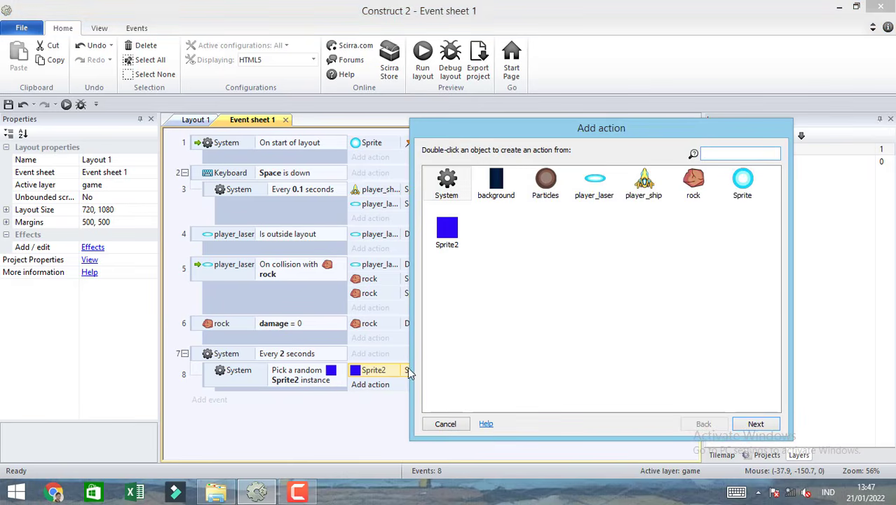
double_click(693, 182)
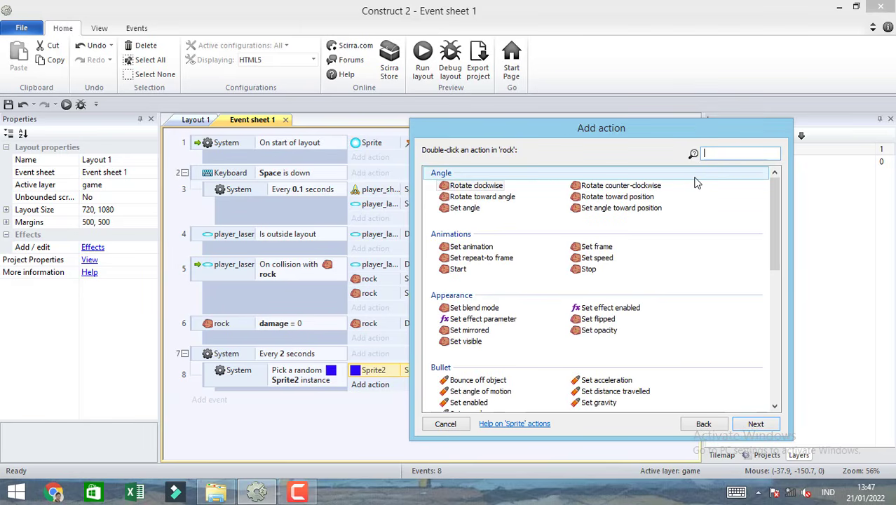
text(se)
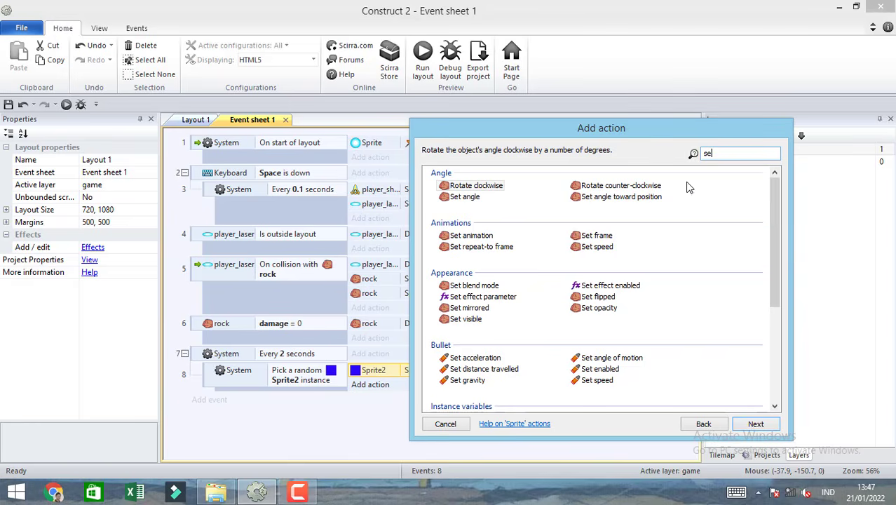
text(t)
double_click(592, 237)
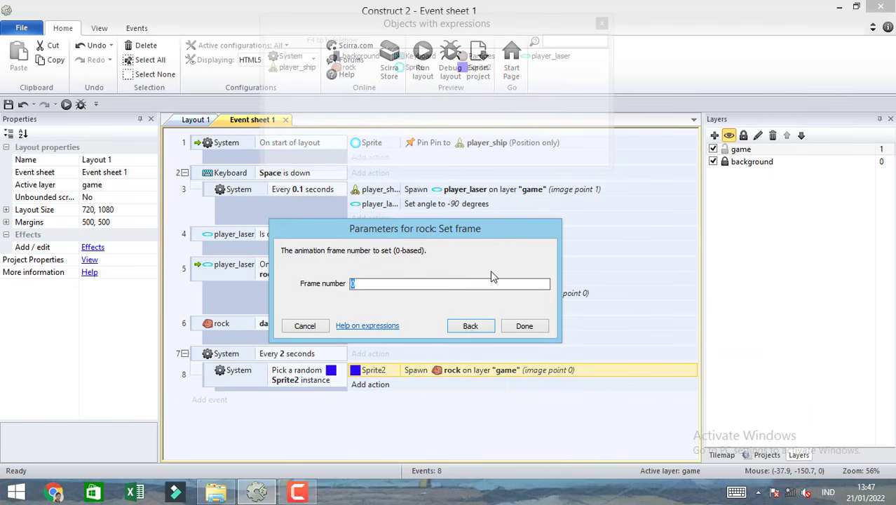
text(int()
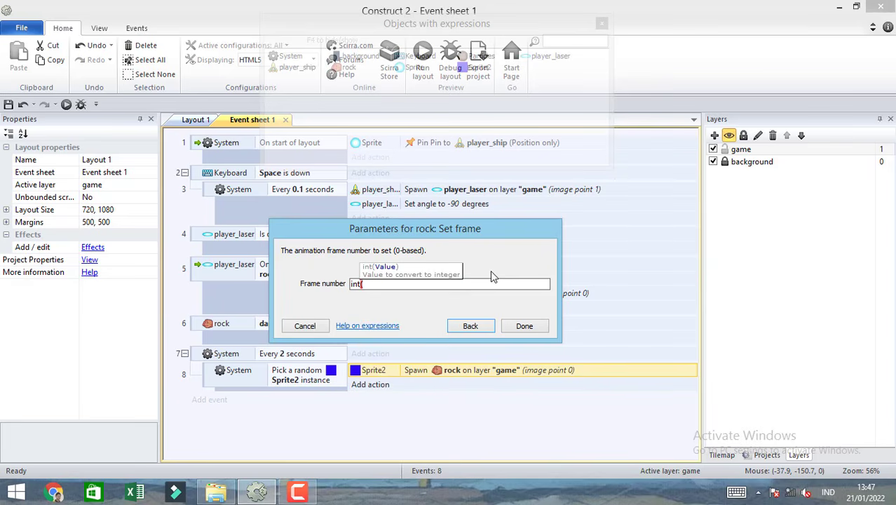
text(rando)
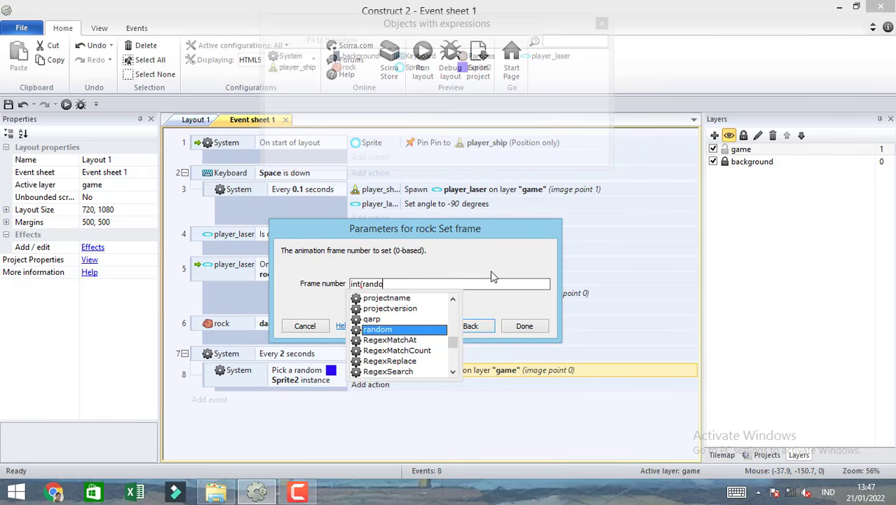
text(m()
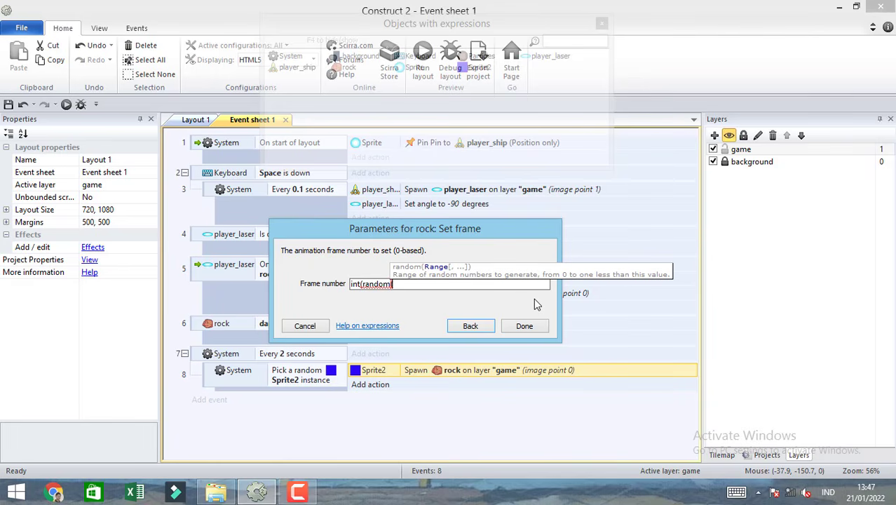
text(0)
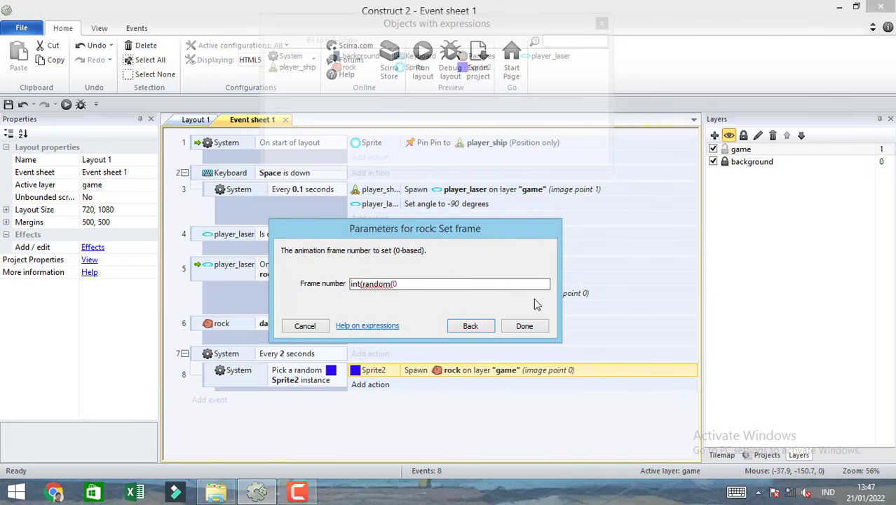
text(,4)
text()))
click(543, 329)
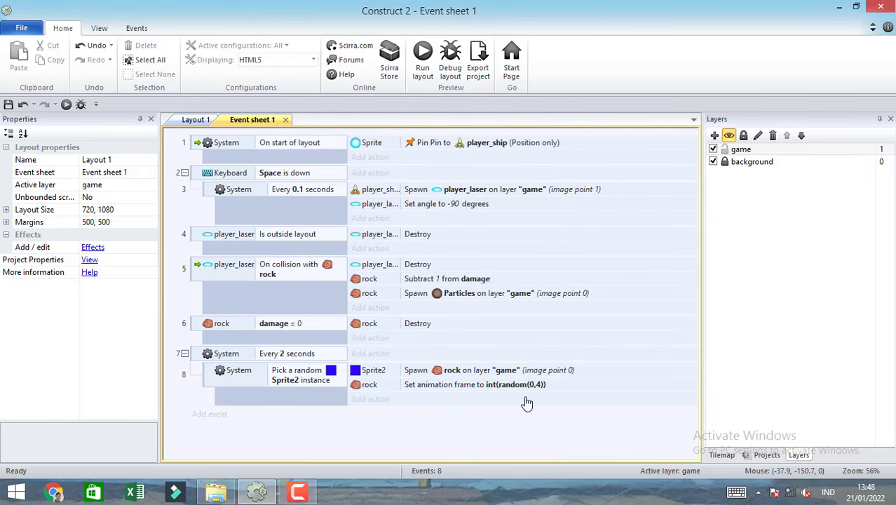
Run the layout and steer the ship both ways while shooting to test the rocks with randomly chosen animation frames.
click(424, 62)
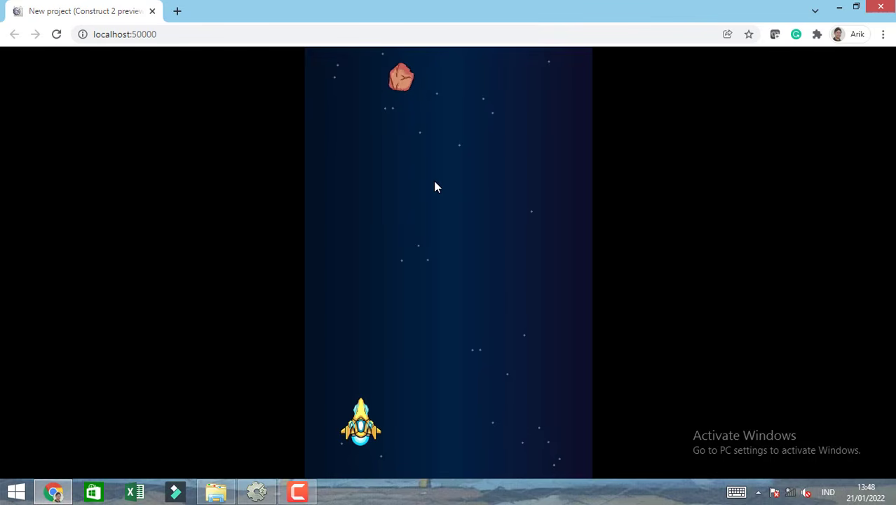
key(Right)
key(space)
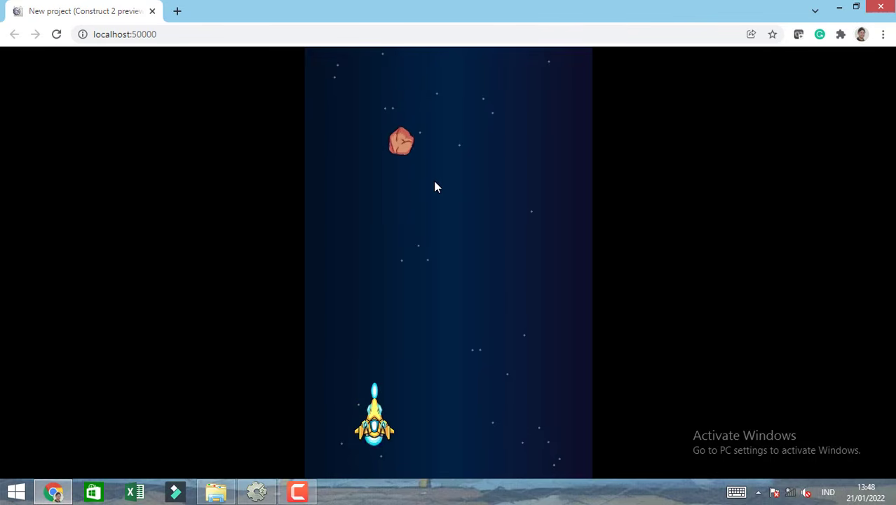
key(Right)
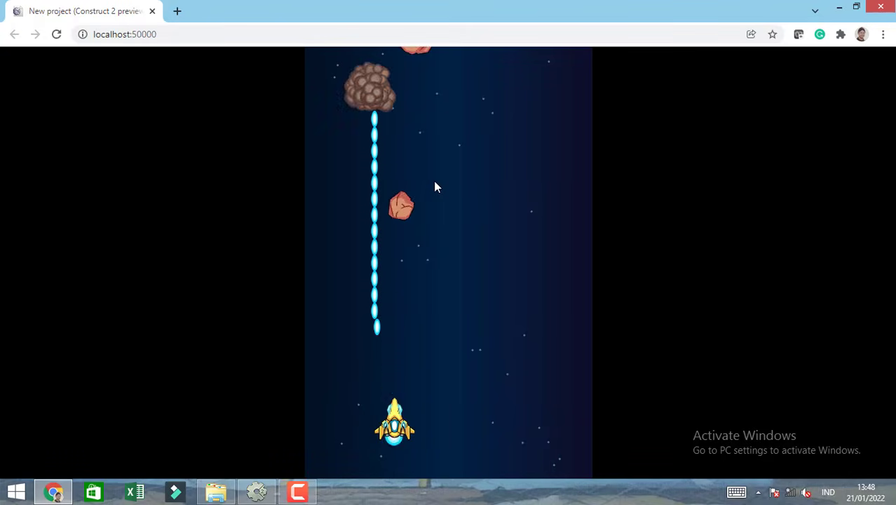
key(Right)
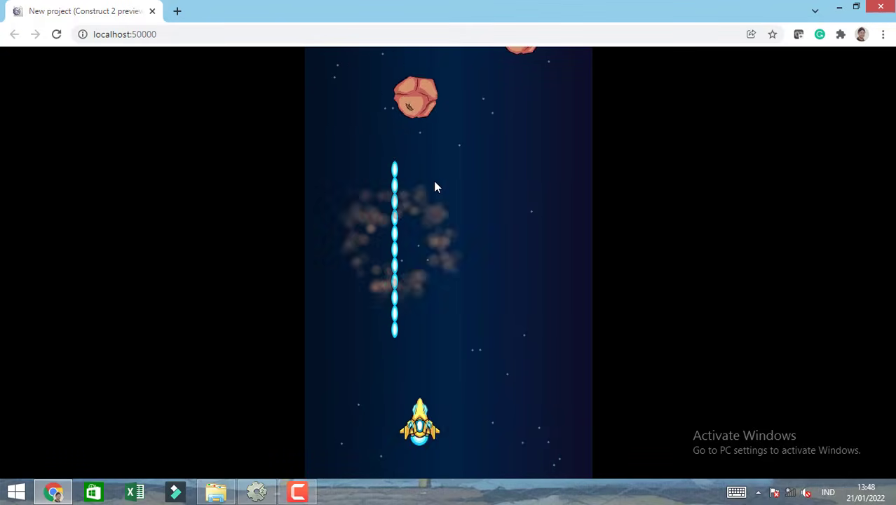
key(Right)
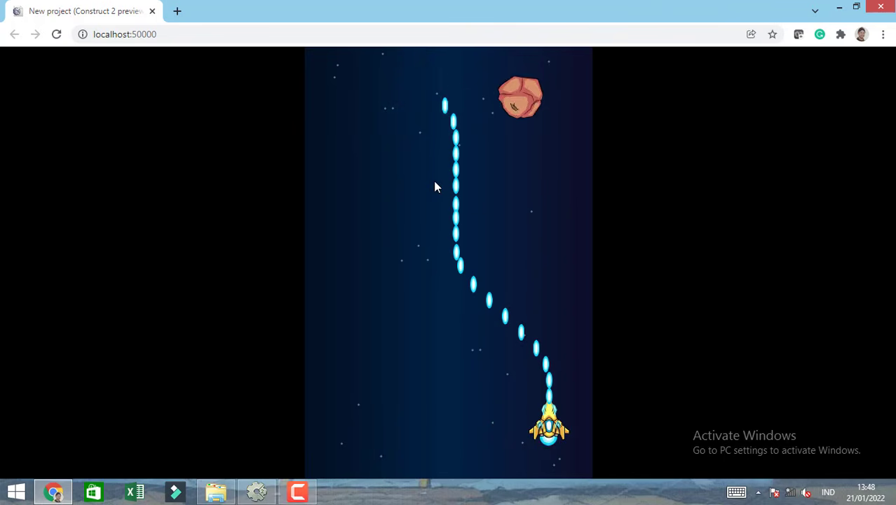
key(Left)
key(Left)
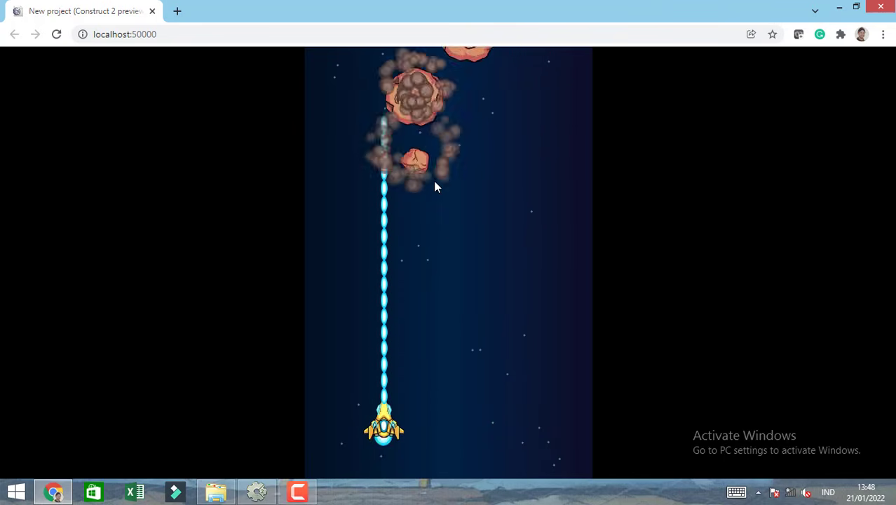
key(Right)
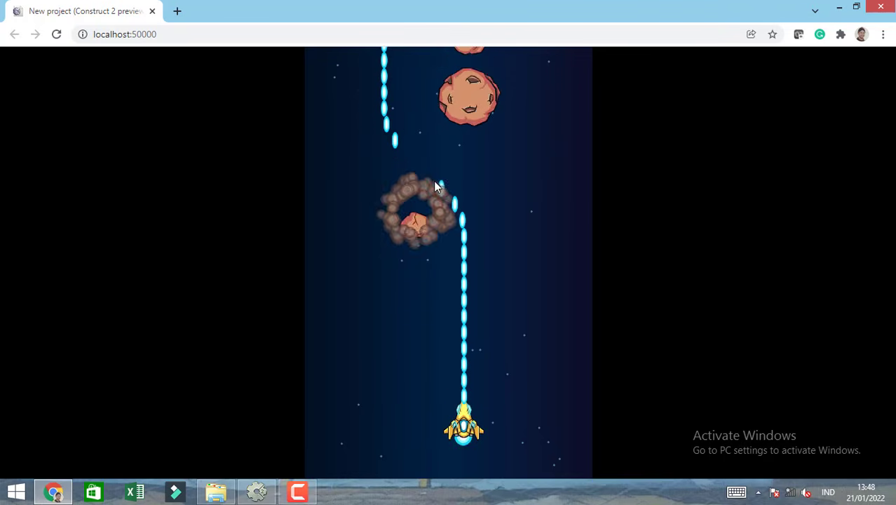
key(Left)
key(Right)
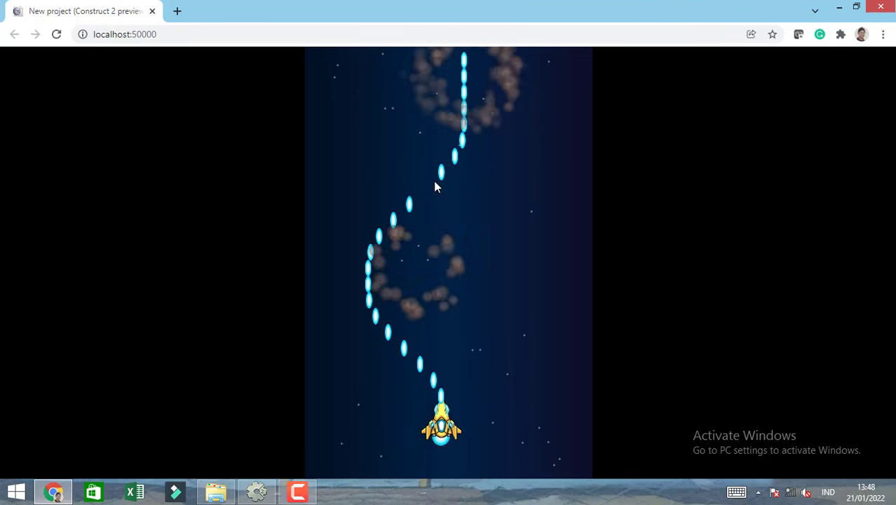
key(Left)
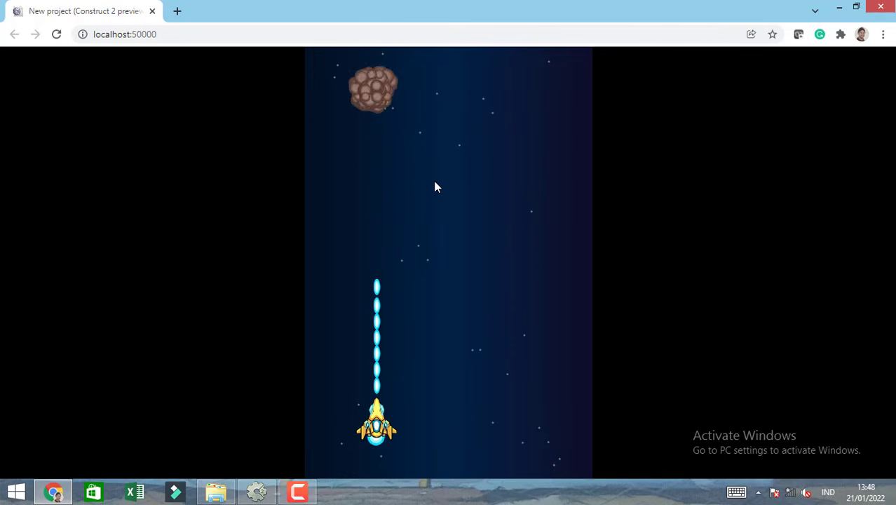
key(Right)
key(Left)
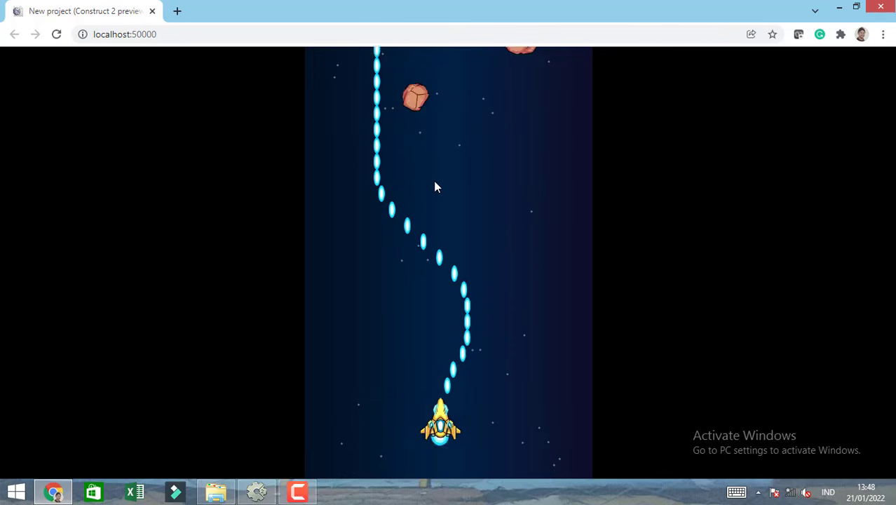
key(Right)
key(Right)
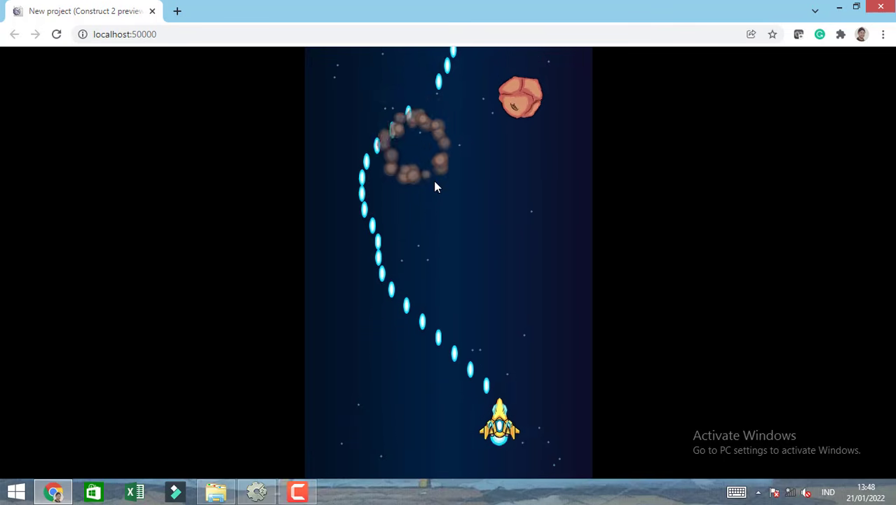
key(Left)
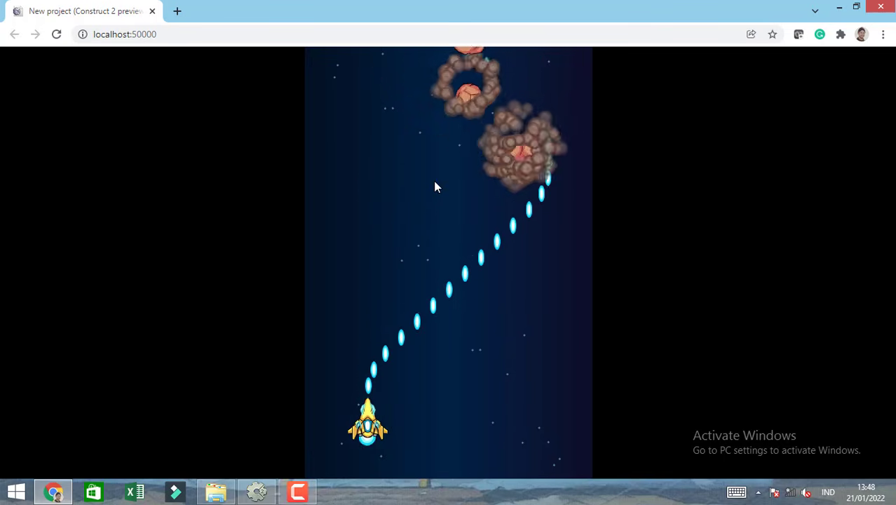
key(Right)
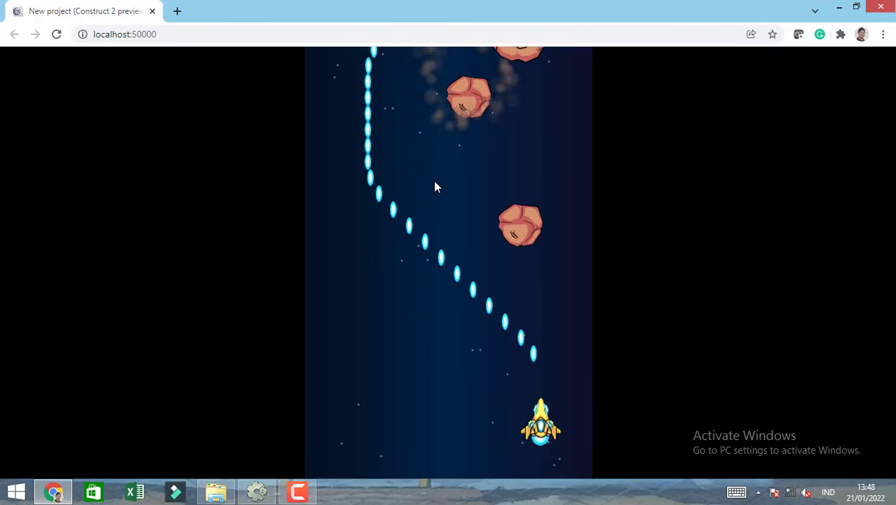
key(Left)
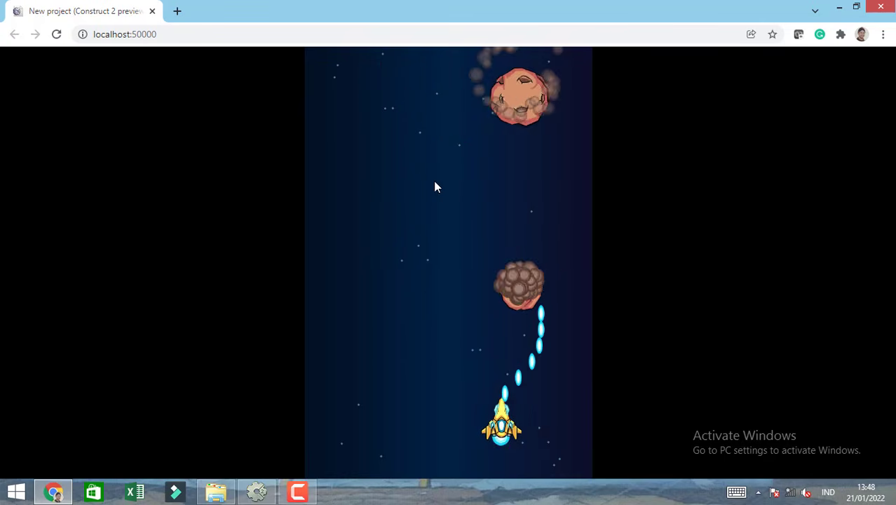